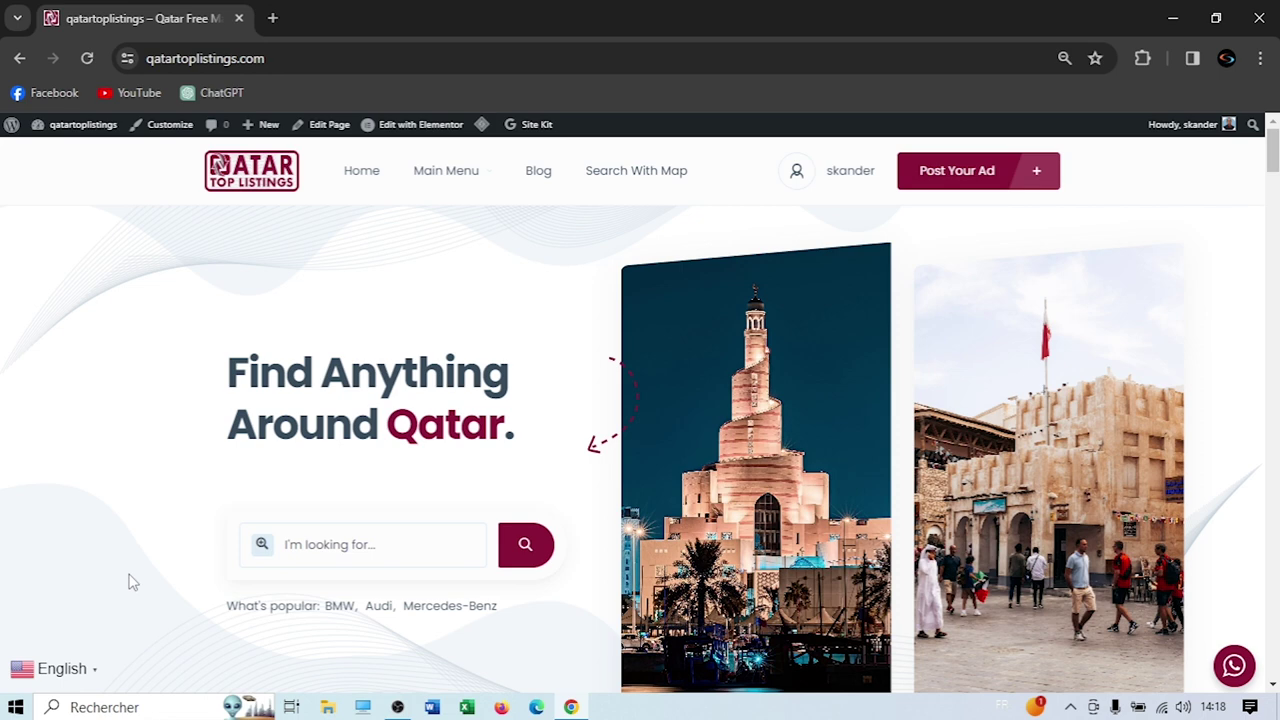
Open and dismiss the site language list and the WhatsApp support chat popup
left_click(68, 670)
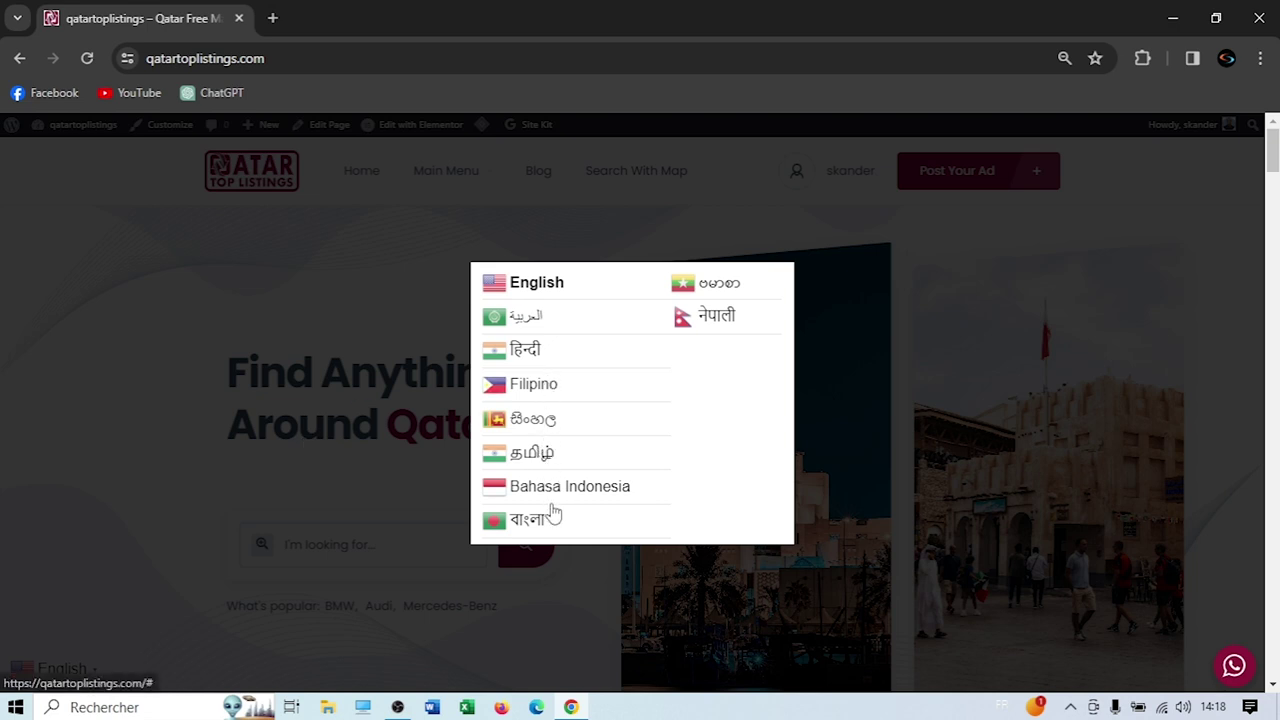
left_click(731, 239)
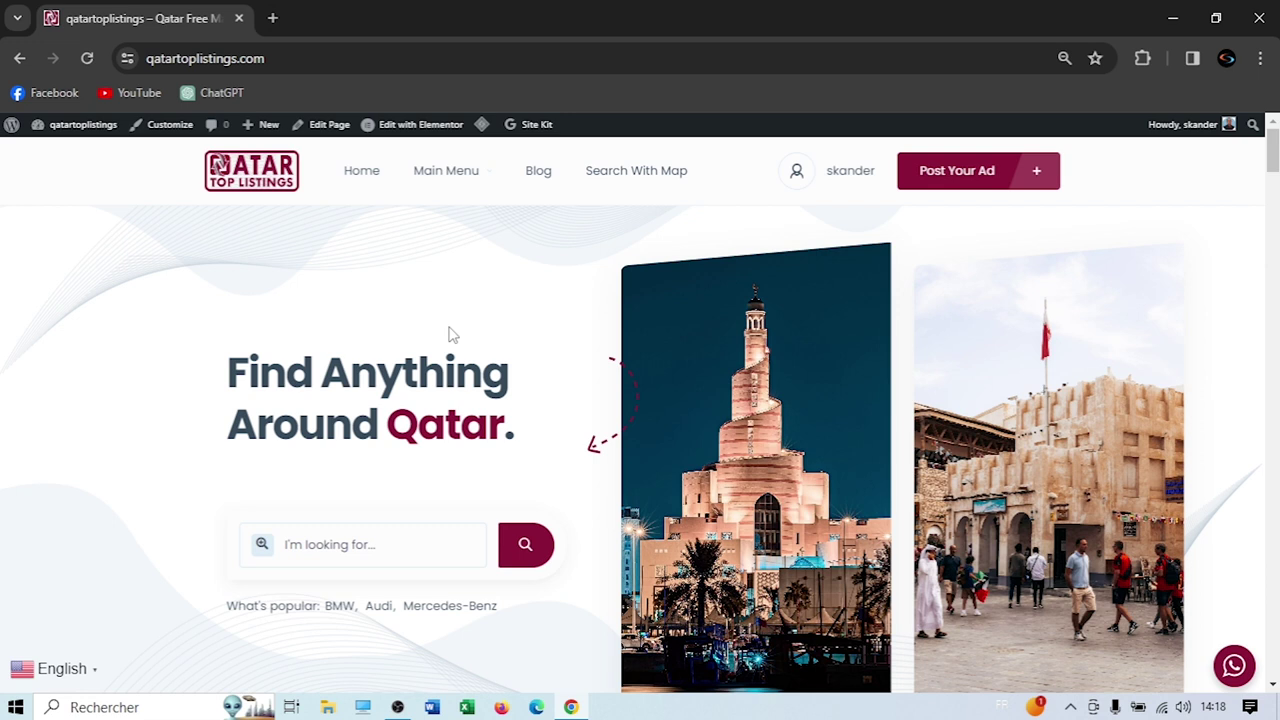
left_click(1232, 667)
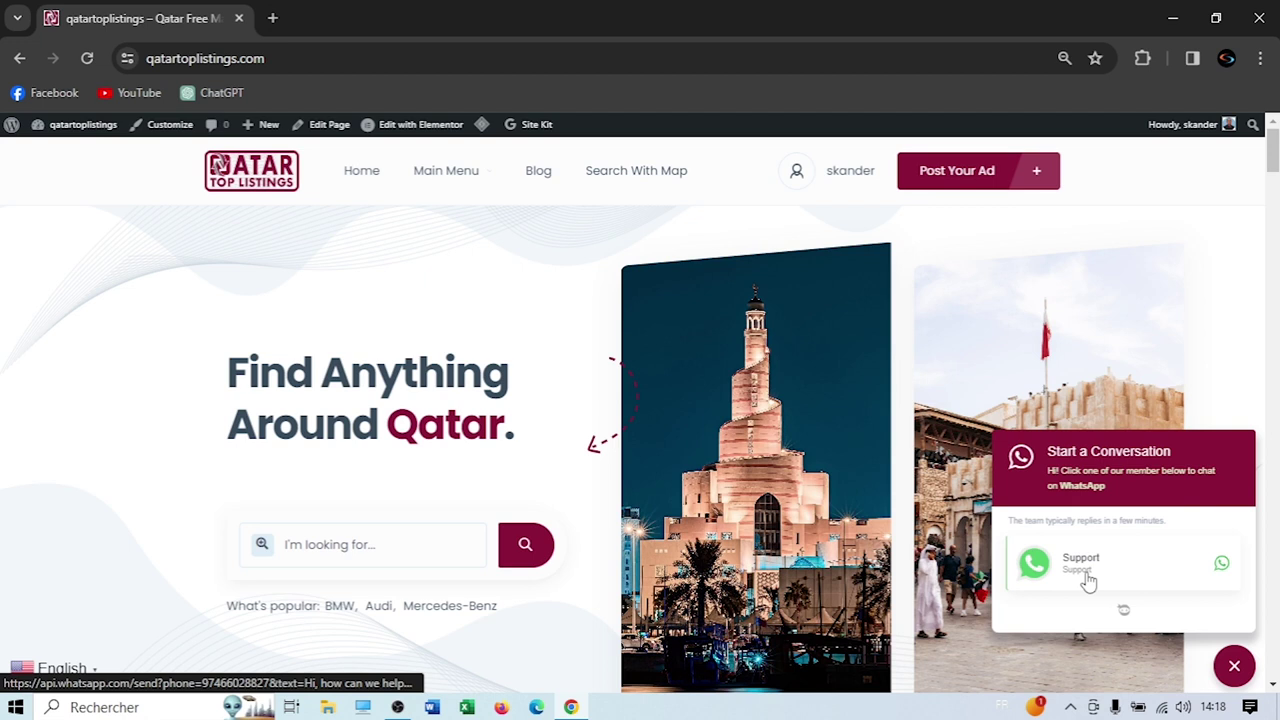
left_click(447, 403)
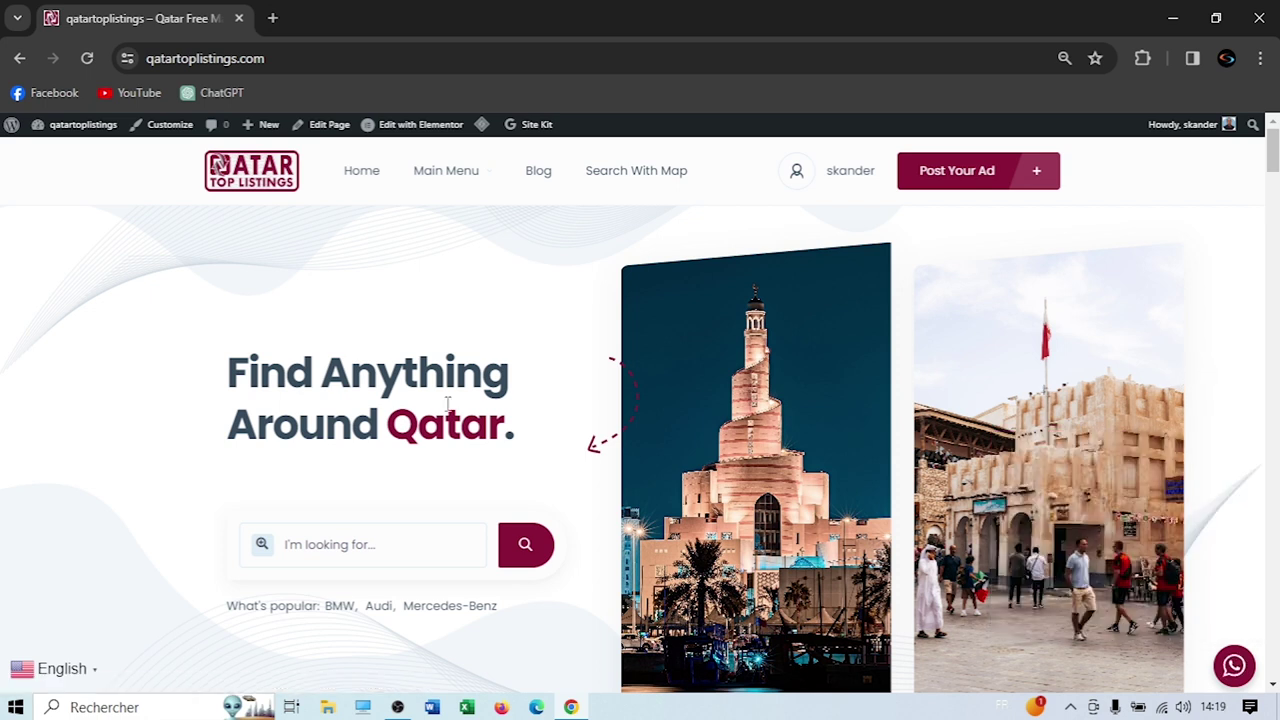
Visit the site's blog page, then return to the homepage
mouse_move(449, 177)
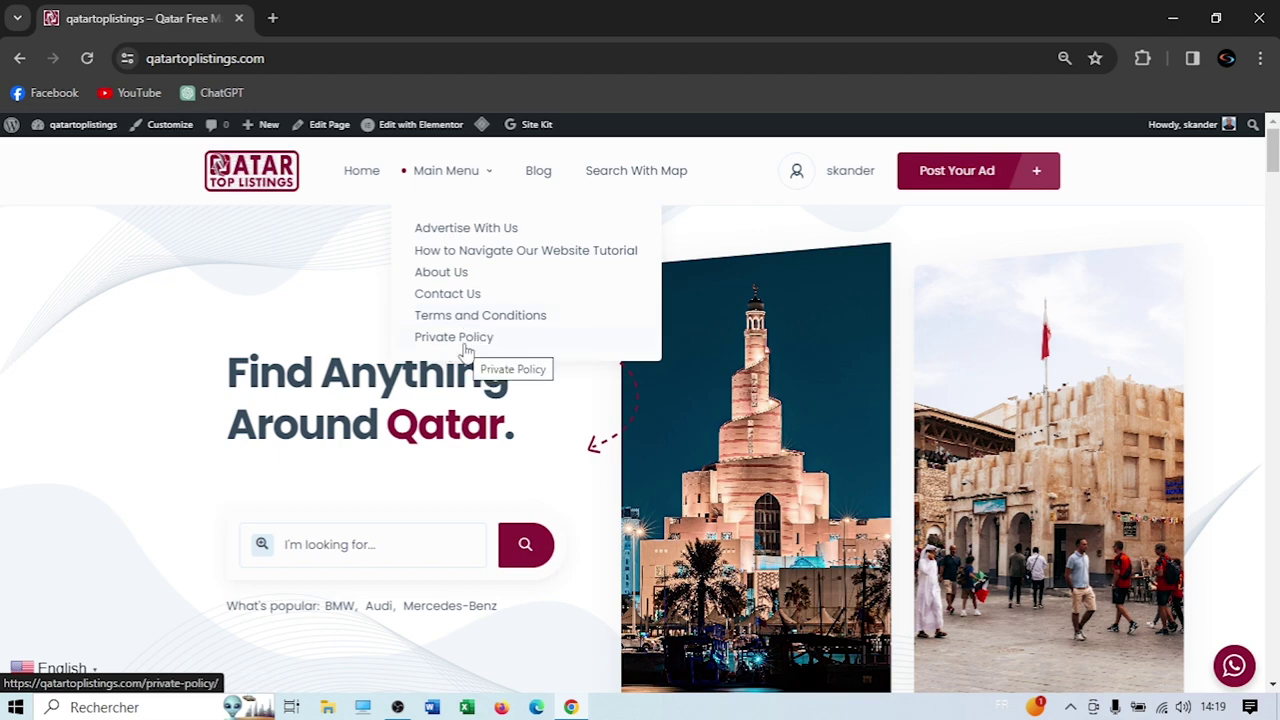
left_click(478, 315)
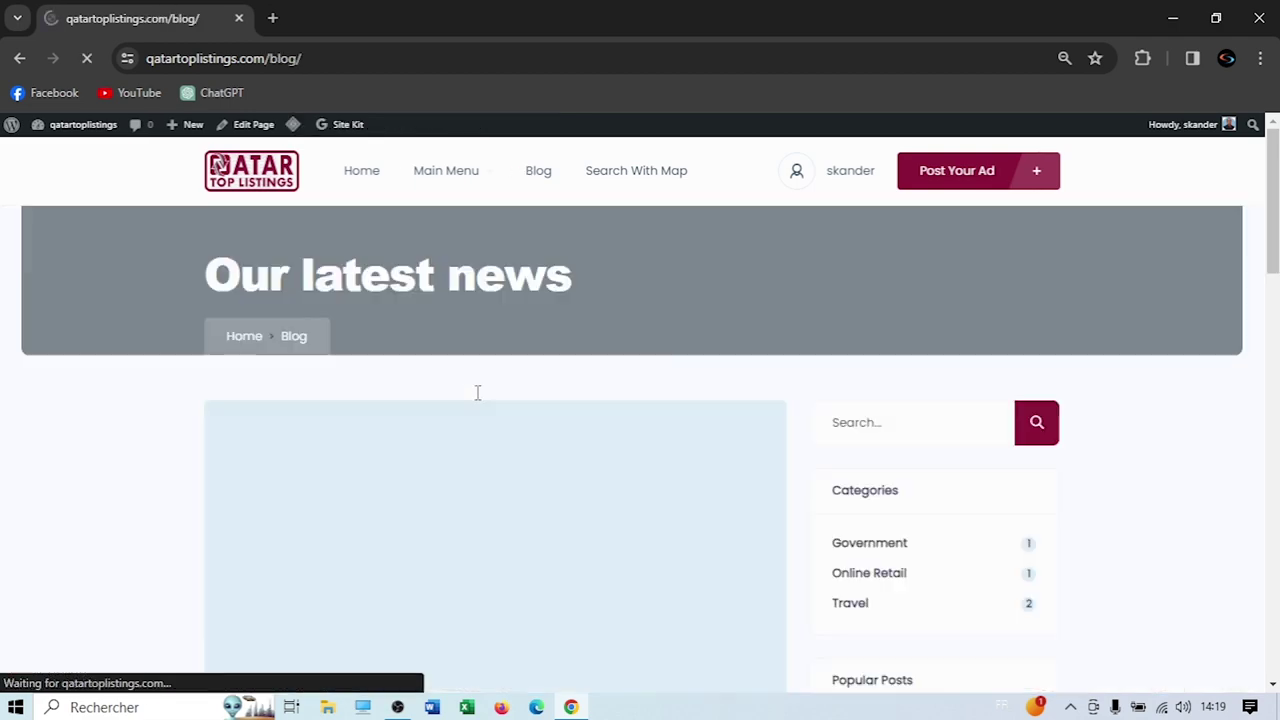
scroll(477, 391, "down", 8)
scroll(274, 380, "up", 3)
scroll(274, 380, "up", 5)
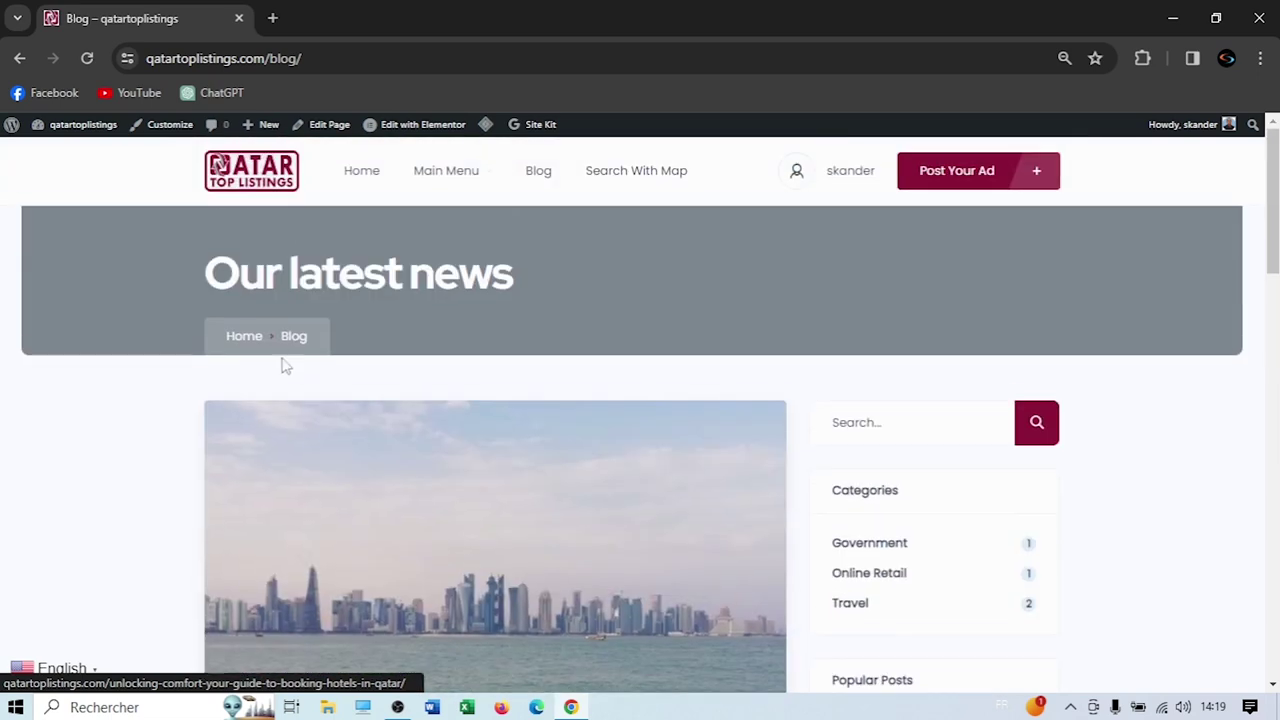
left_click(277, 176)
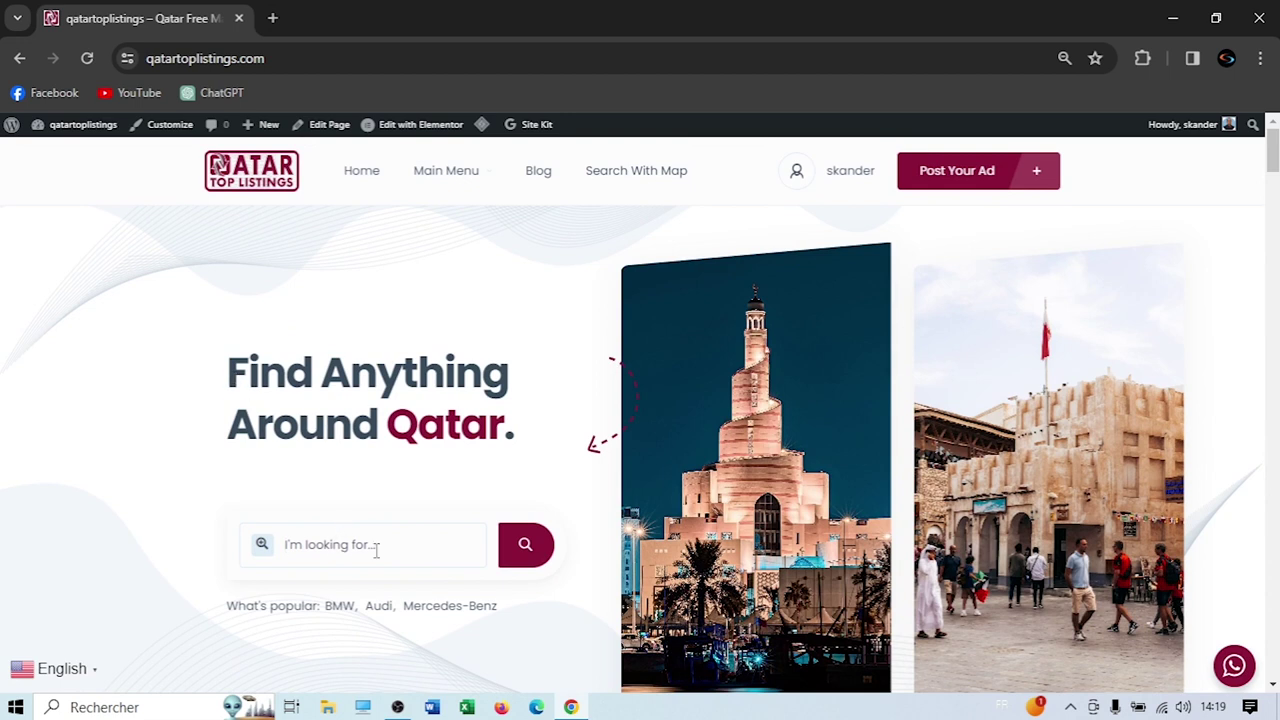
Search the homepage listings for 'bmw'
left_click(376, 550)
type("bmw")
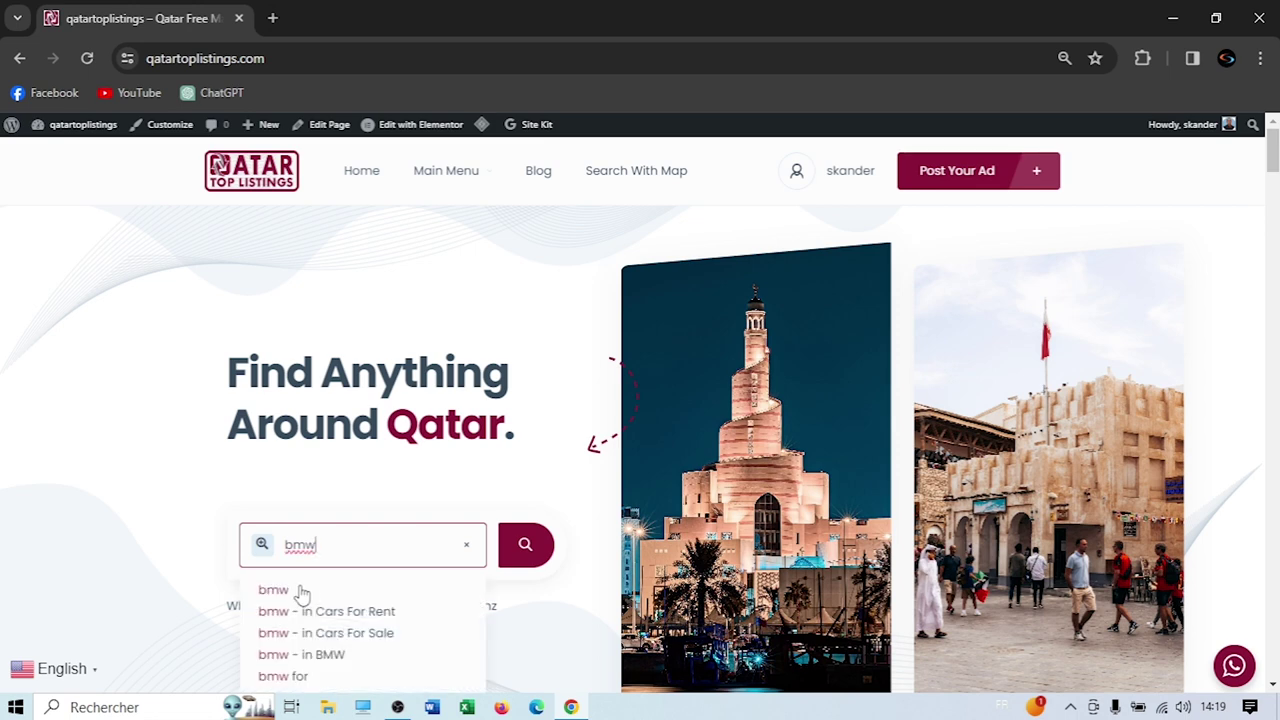
left_click(283, 595)
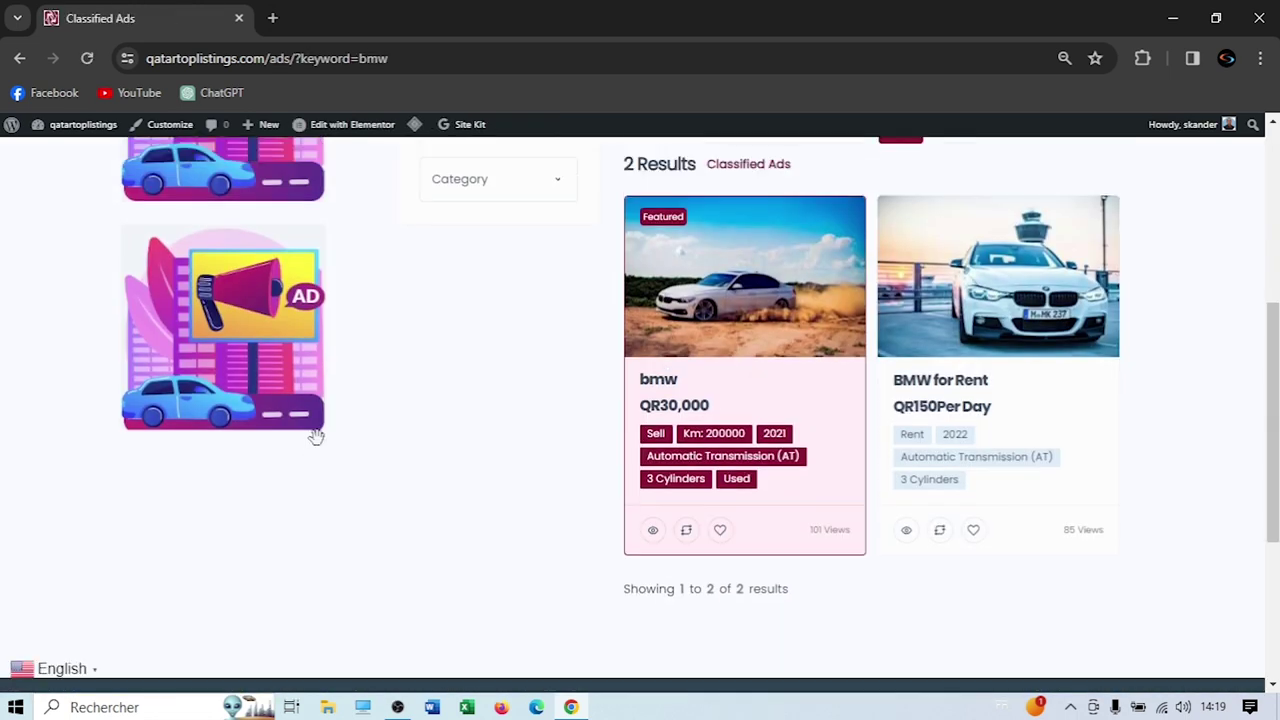
scroll(315, 435, "up", 1)
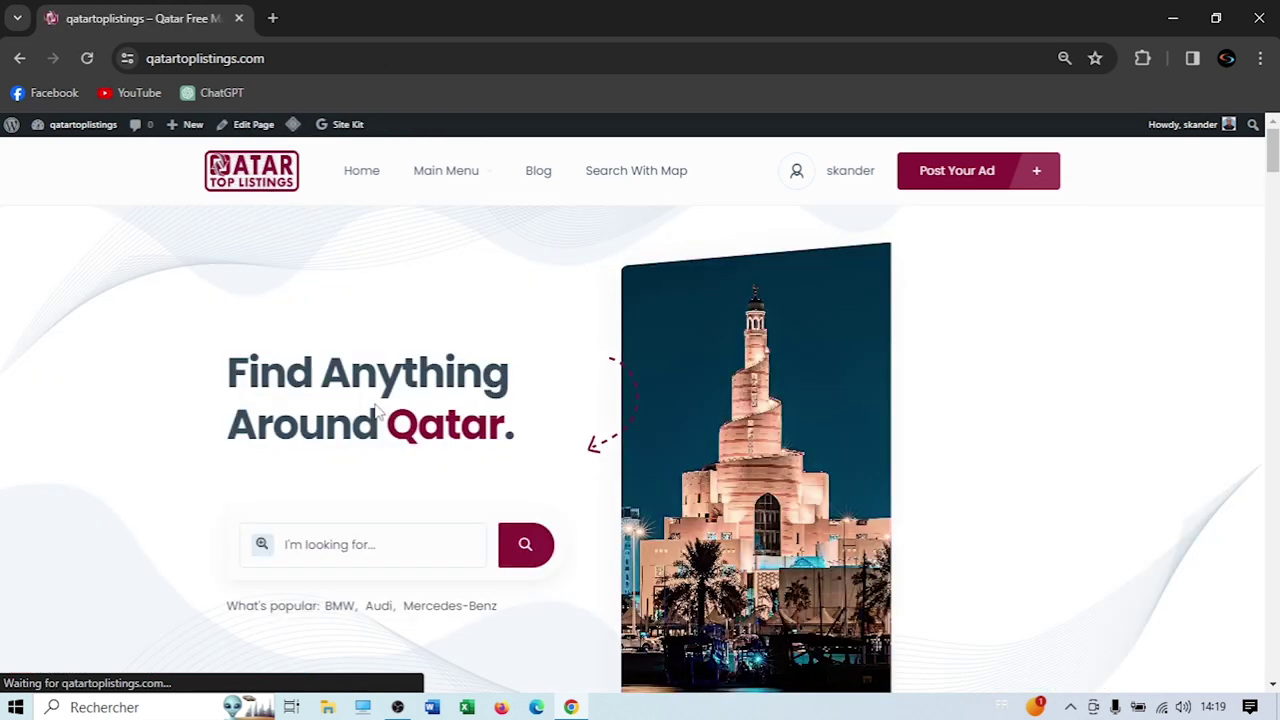
Scroll down to Furniture & Décor and advance its carousel twice with the » arrow
scroll(311, 403, "down", 7)
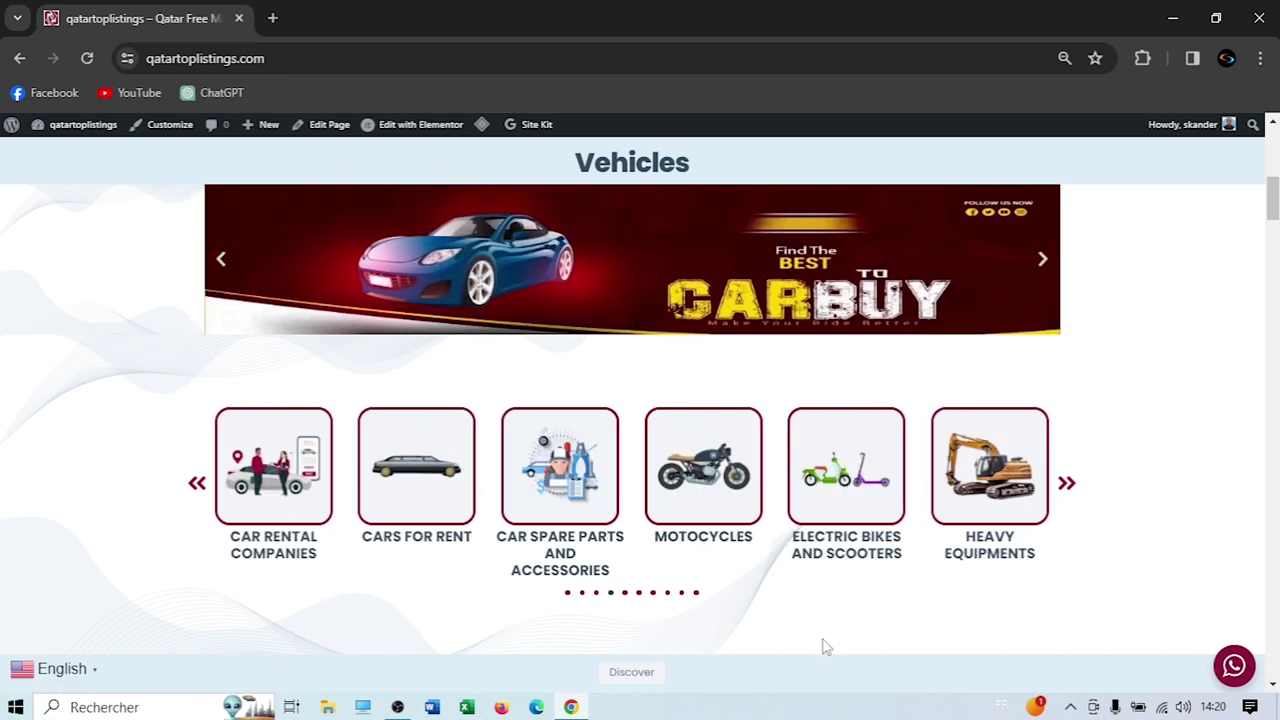
scroll(826, 647, "down", 5)
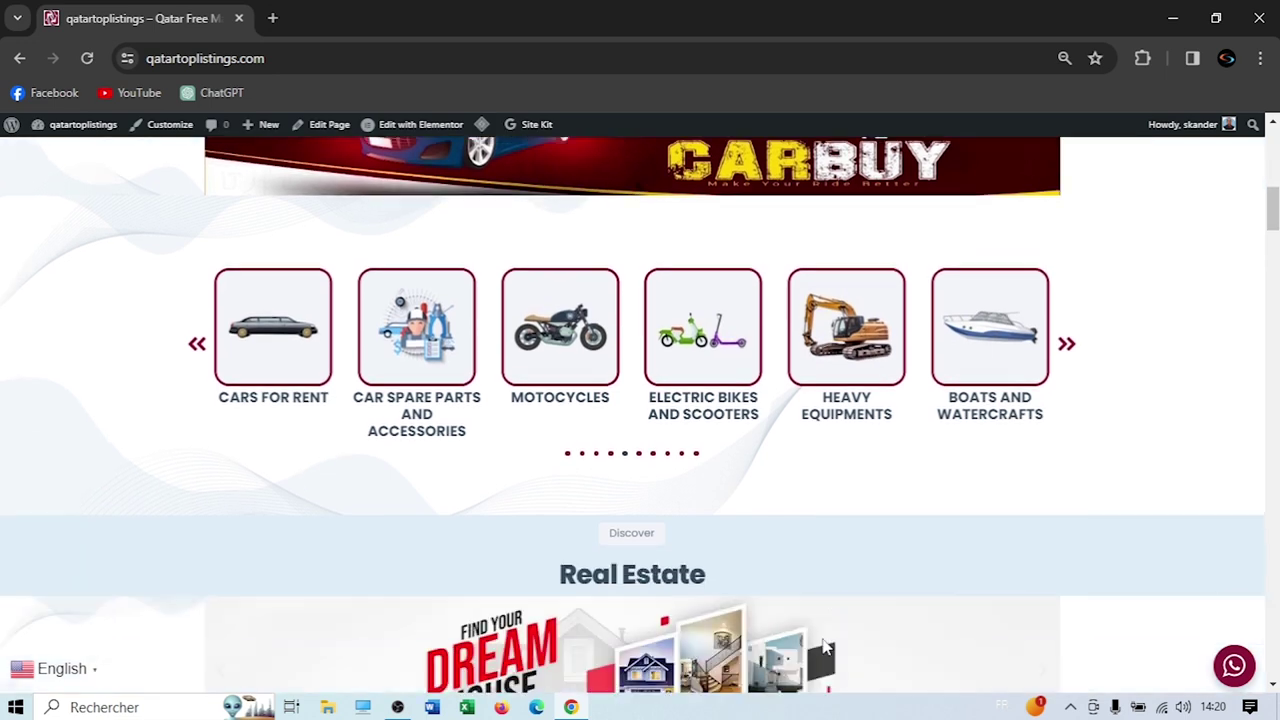
scroll(431, 398, "down", 3)
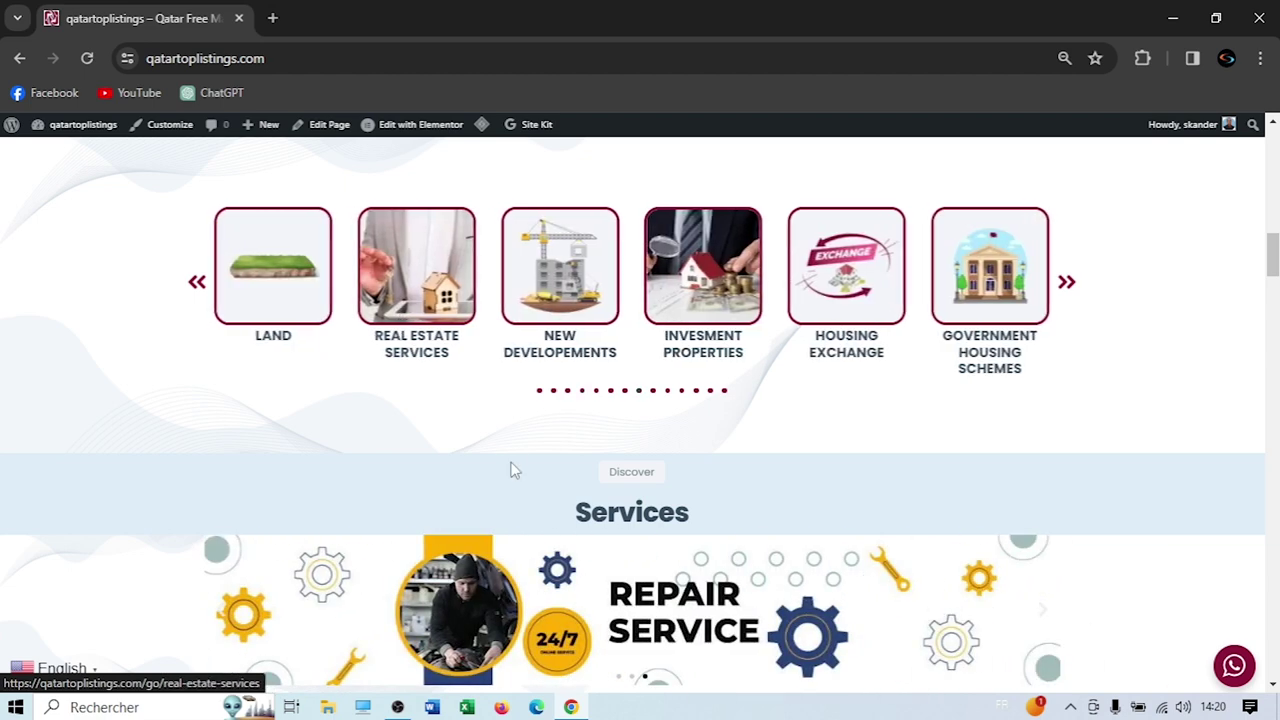
scroll(491, 449, "down", 4)
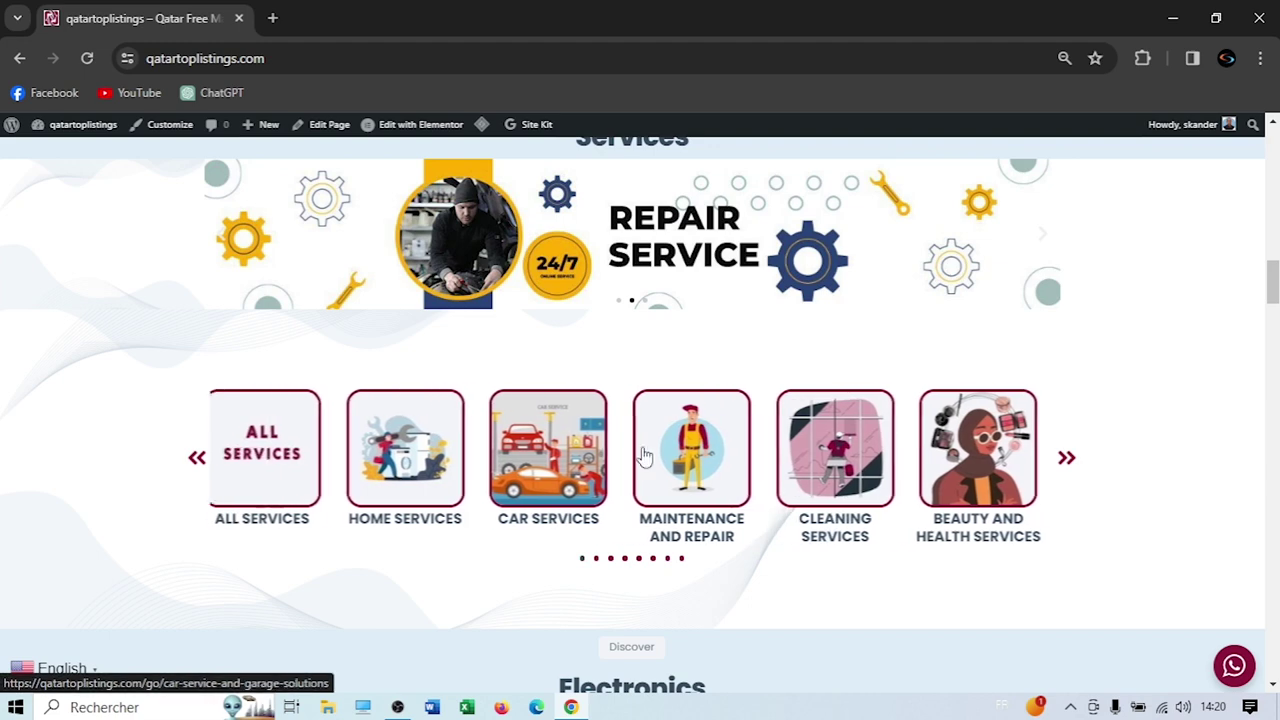
scroll(285, 455, "down", 4)
scroll(285, 455, "down", 3)
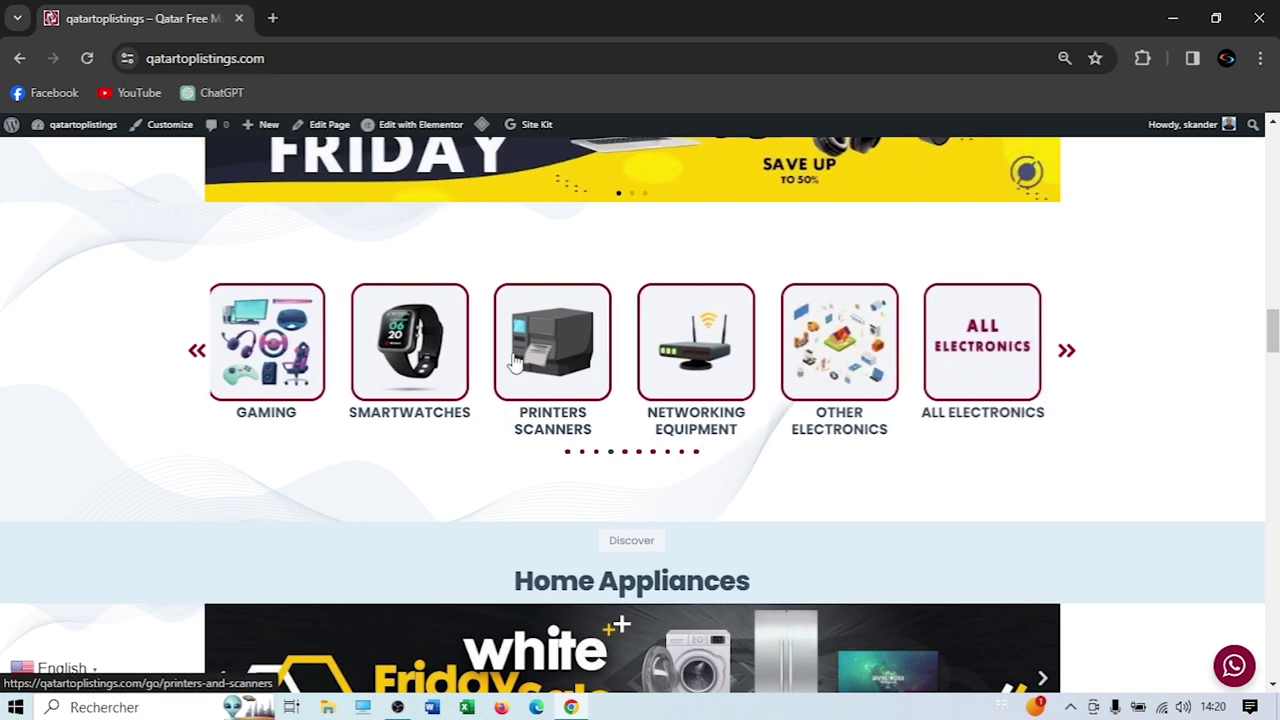
scroll(253, 355, "down", 5)
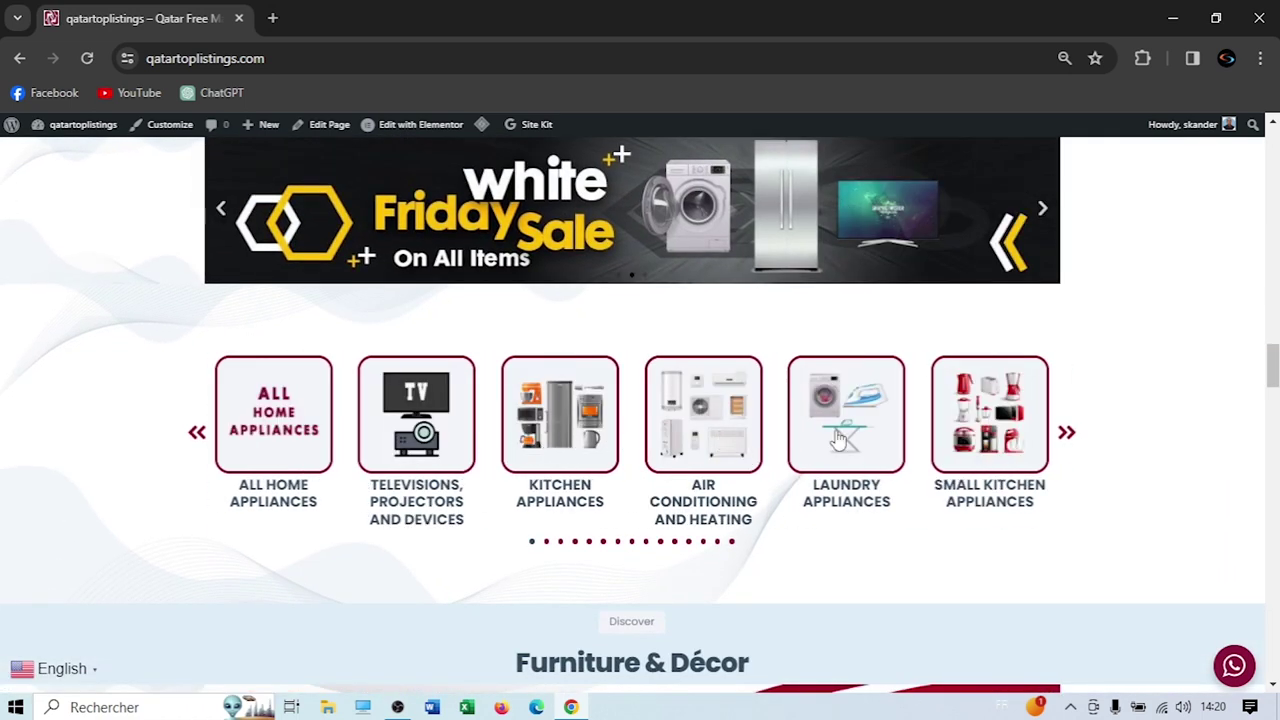
scroll(846, 440, "down", 3)
scroll(451, 395, "down", 2)
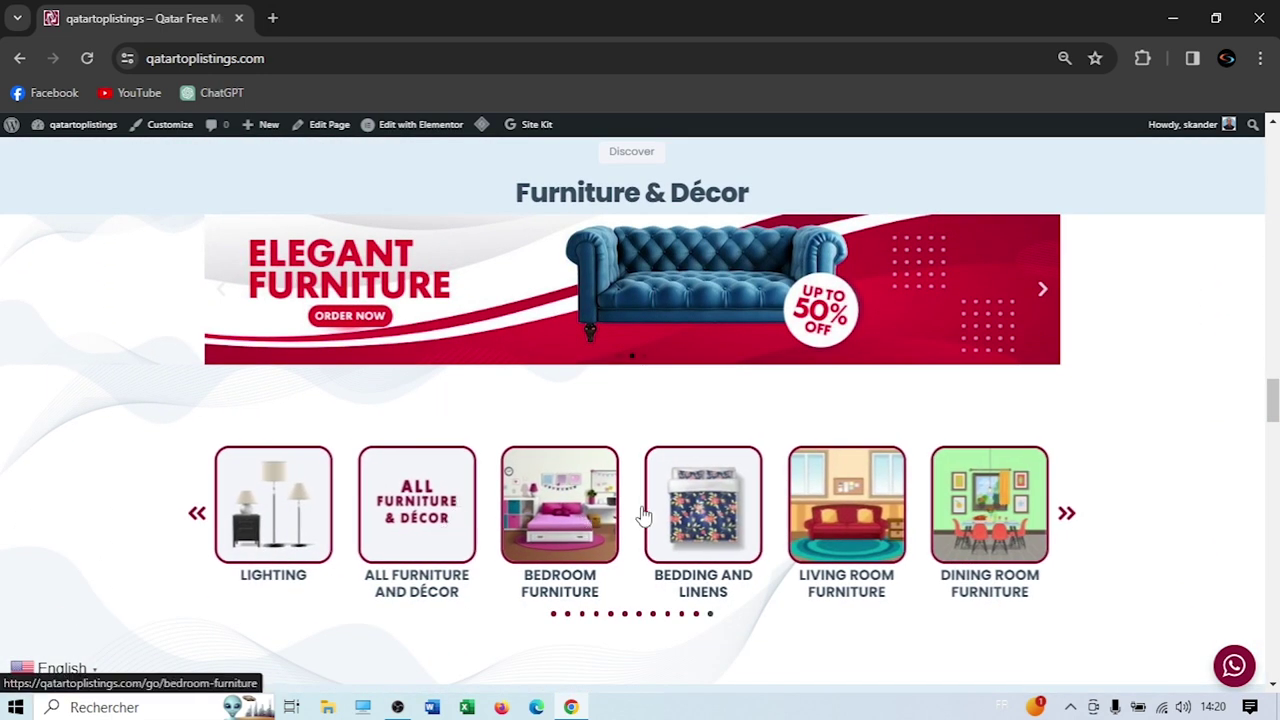
scroll(100, 441, "down", 3)
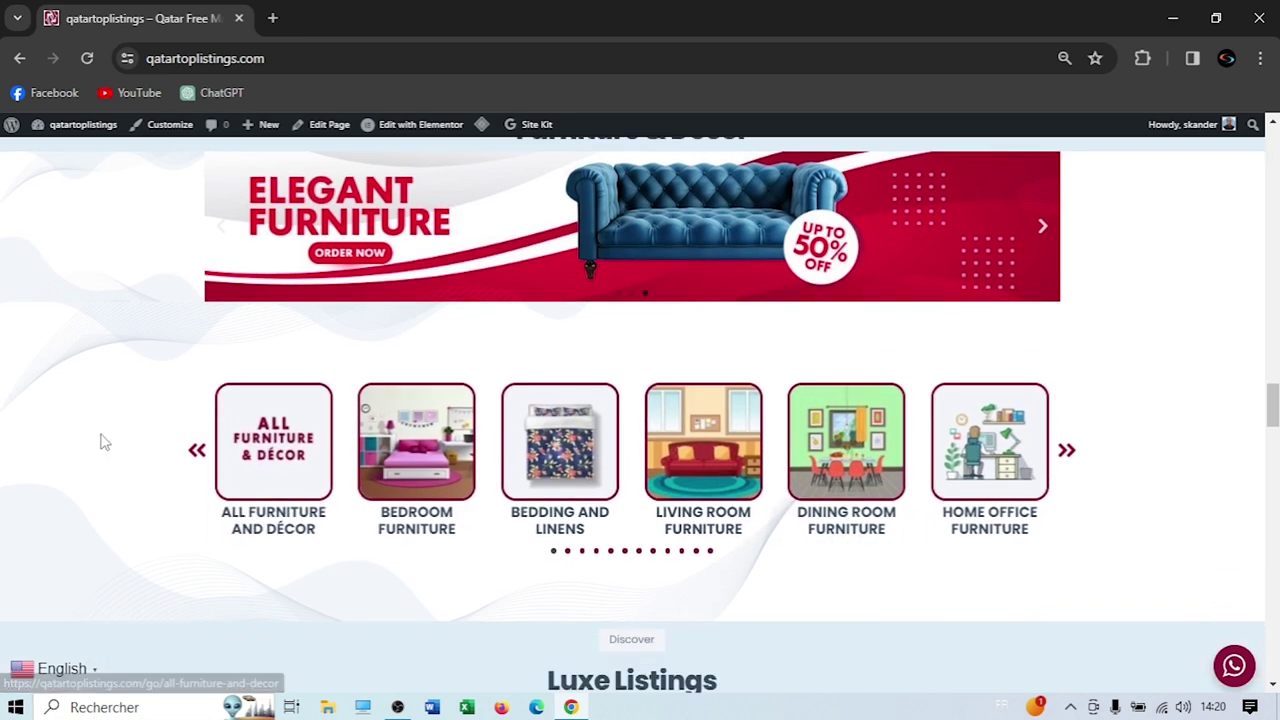
left_click(1068, 232)
left_click(1068, 232)
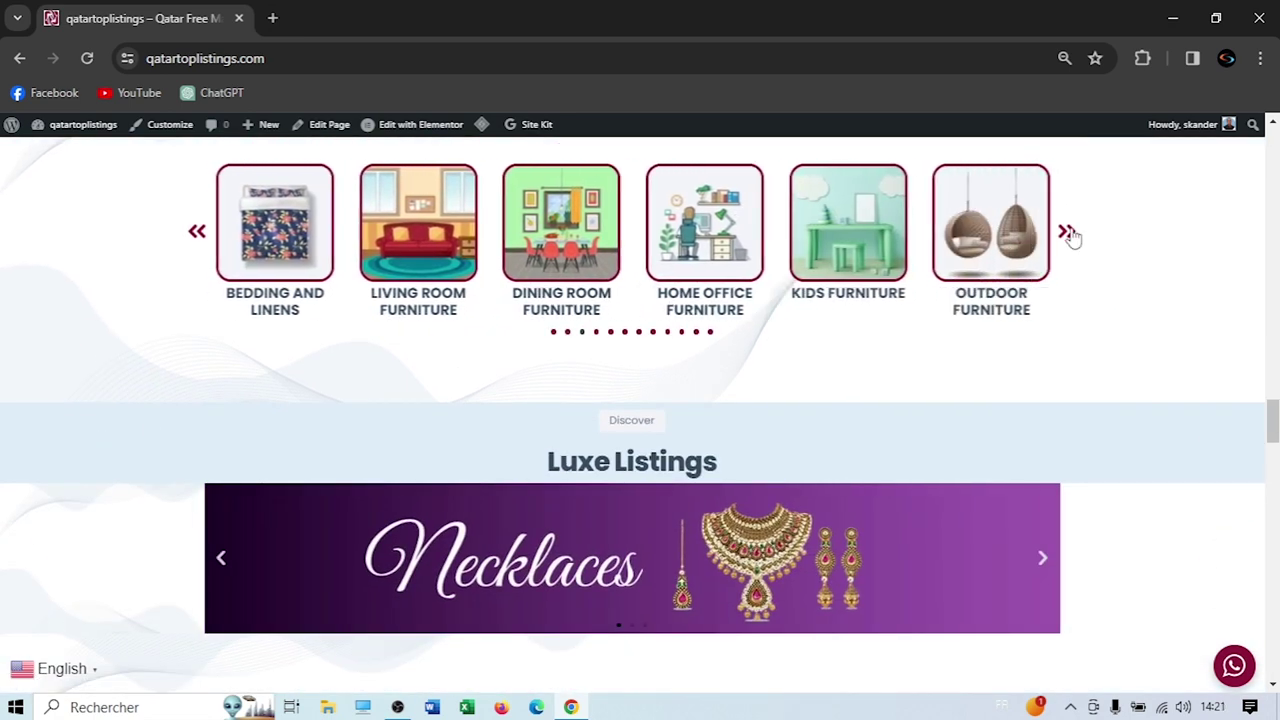
Advance Furniture & Décor once more, then swipe Luxe Listings back to earlier categories
left_click(1068, 233)
scroll(80, 343, "down", 3)
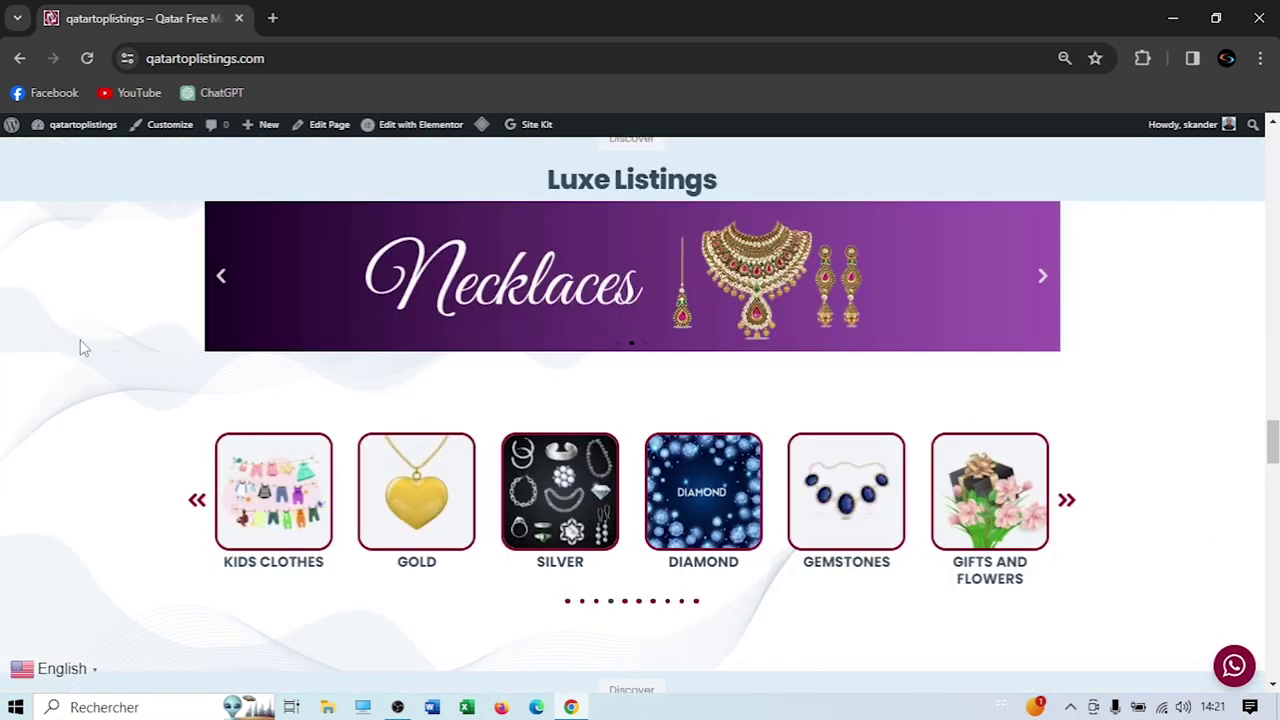
left_click_drag(295, 512, 716, 510)
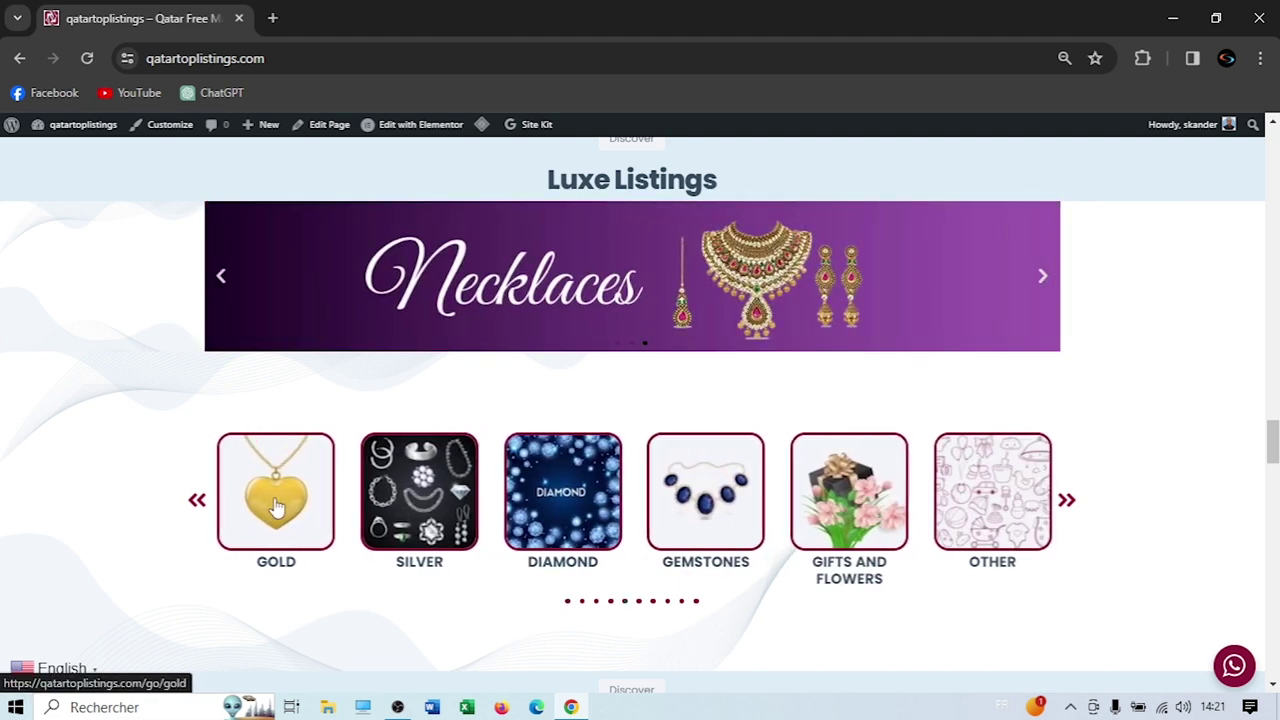
scroll(690, 493, "down", 1)
scroll(690, 493, "down", 5)
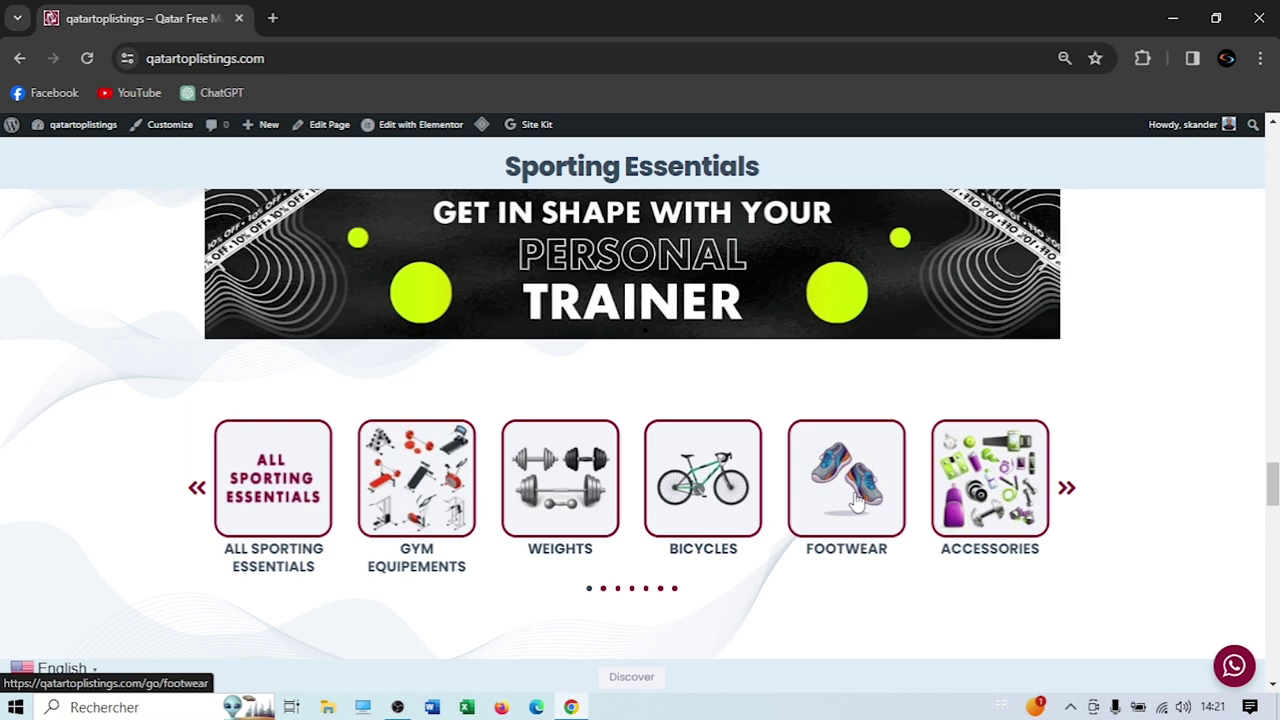
scroll(80, 497, "down", 5)
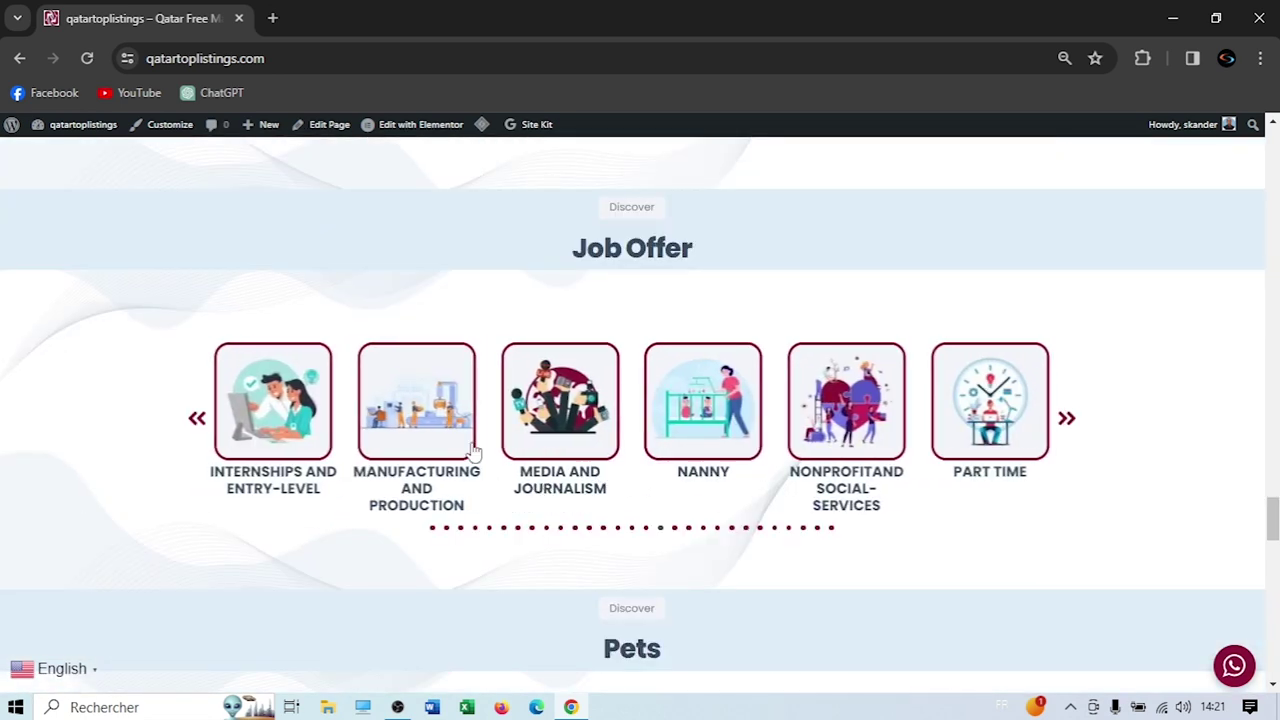
Swipe the Job Offer carousel back and forth to reveal Information Technology, then reach Pets
left_click_drag(240, 414, 785, 390)
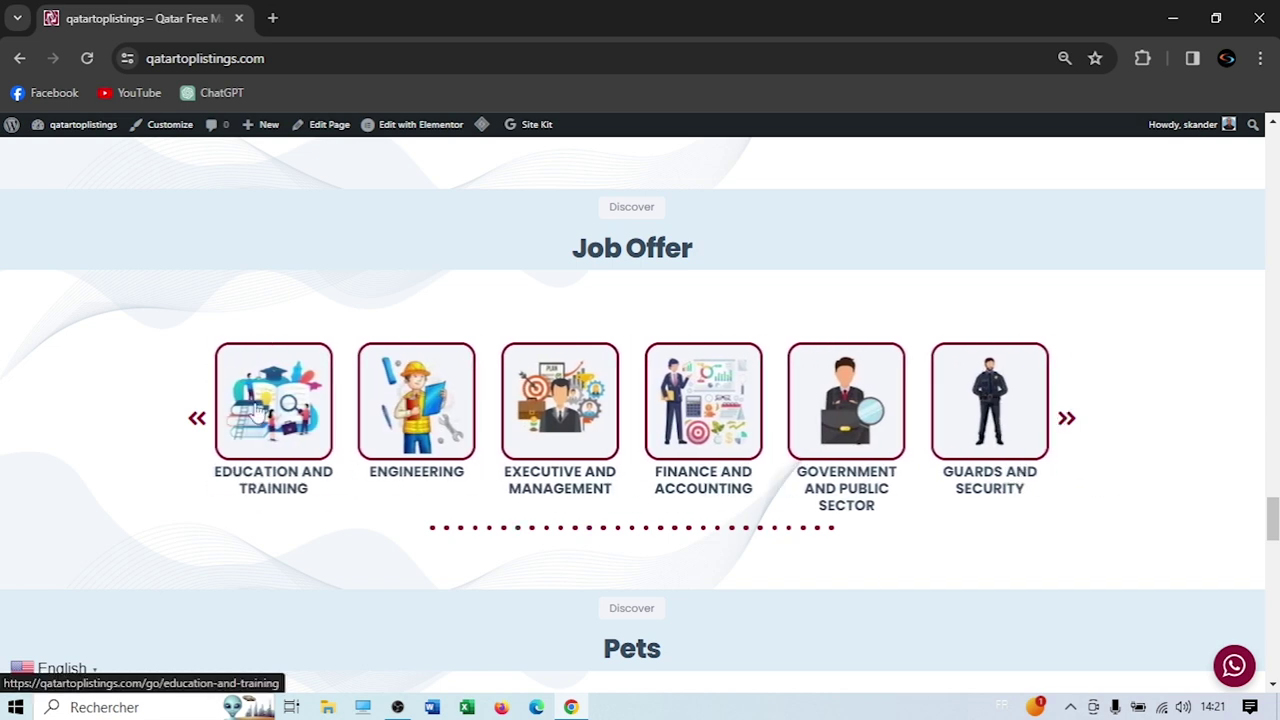
left_click_drag(275, 415, 985, 415)
left_click_drag(180, 477, 283, 438)
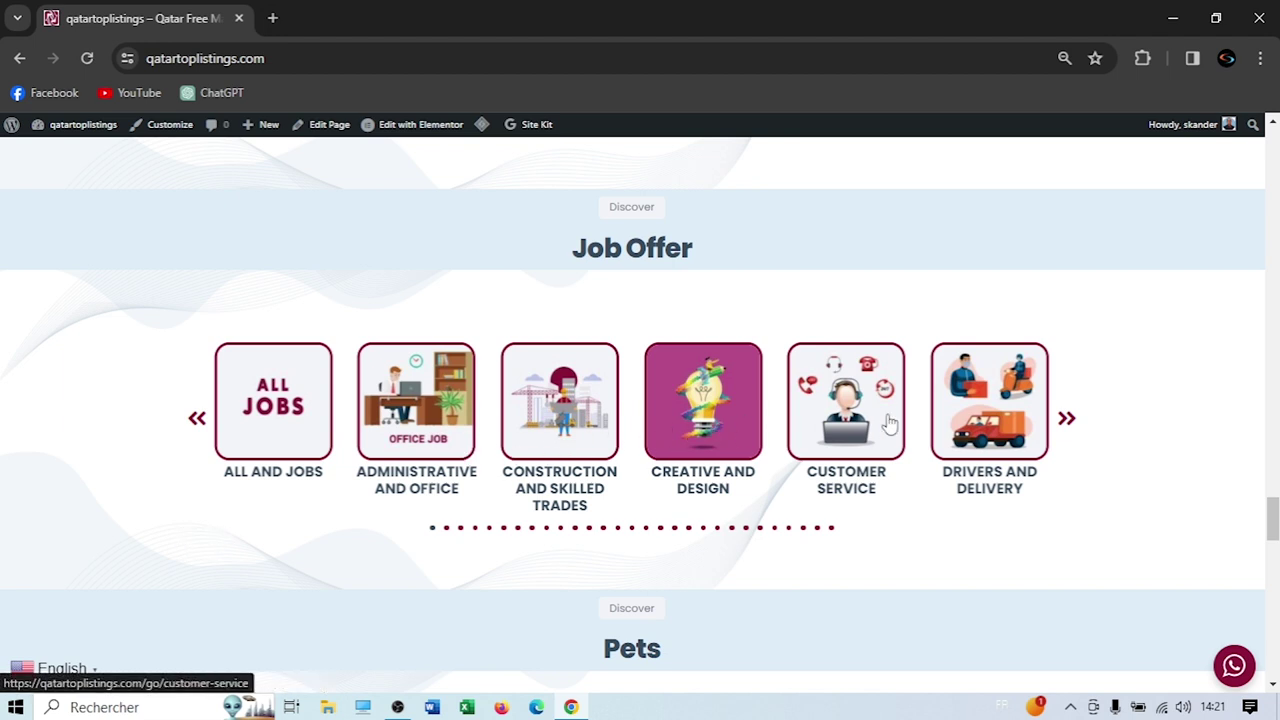
left_click_drag(850, 428, 567, 435)
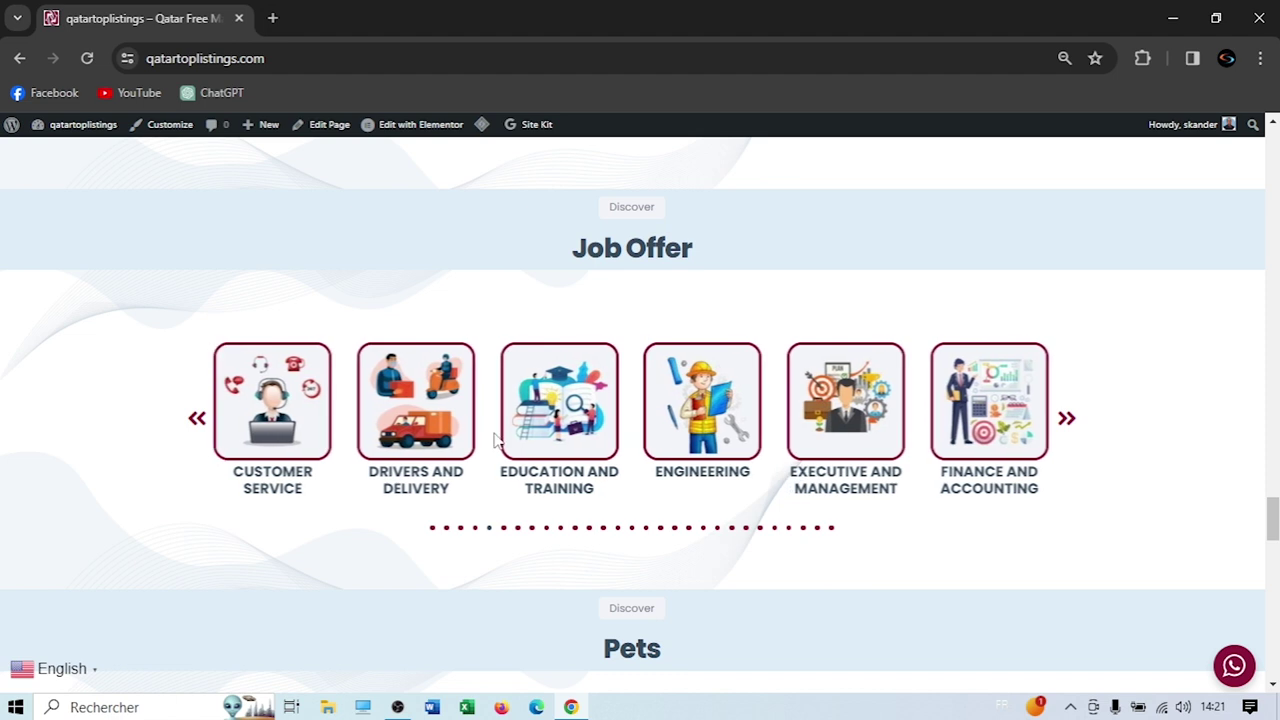
left_click_drag(857, 447, 300, 447)
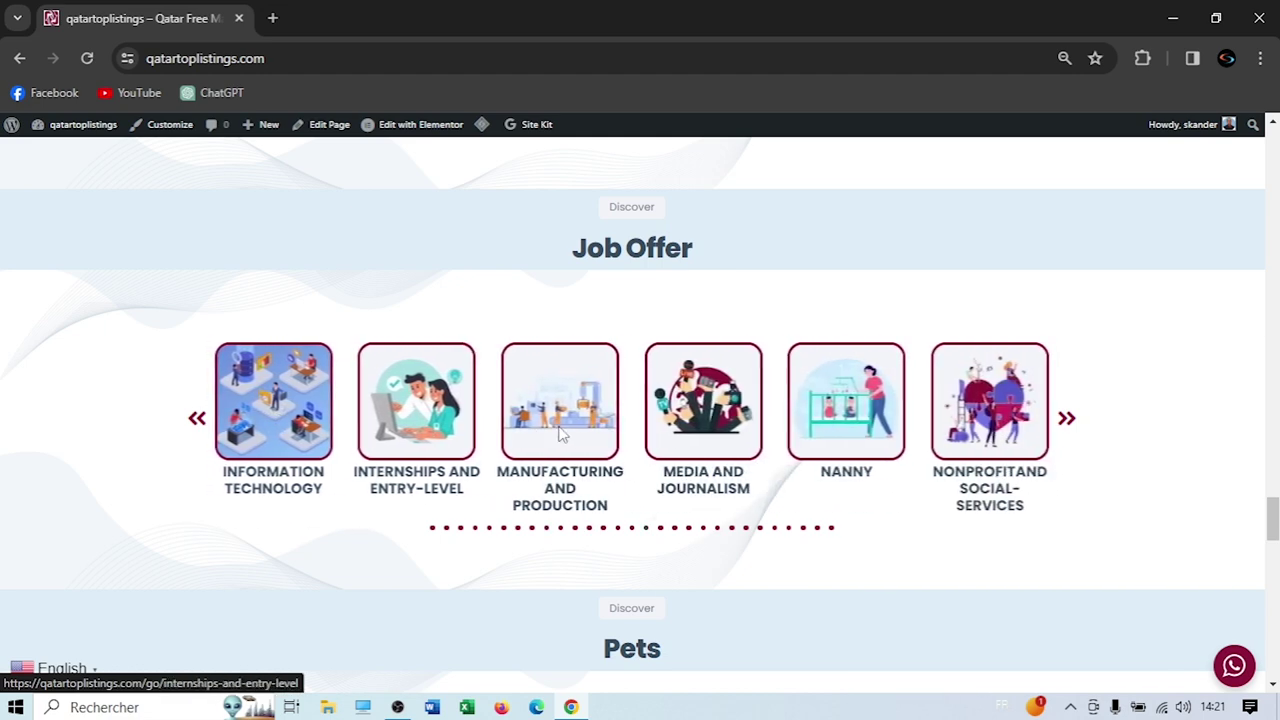
scroll(197, 518, "down", 4)
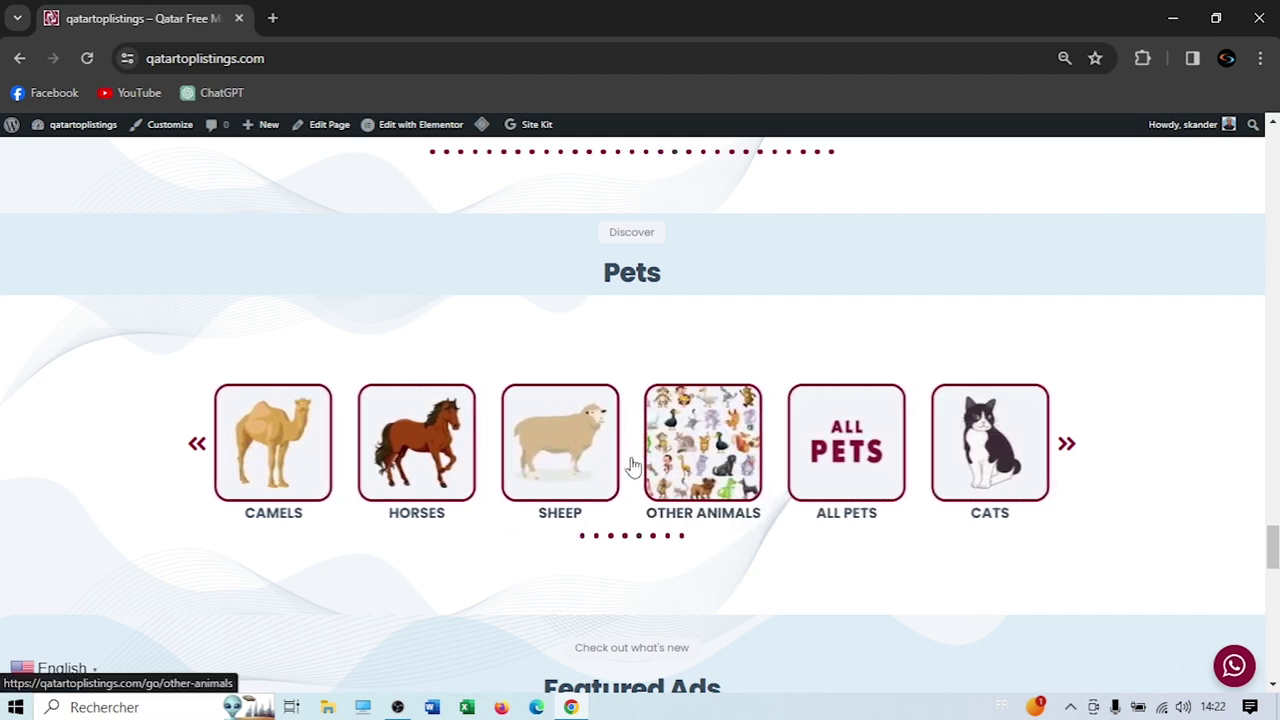
scroll(600, 462, "down", 3)
scroll(300, 400, "down", 1)
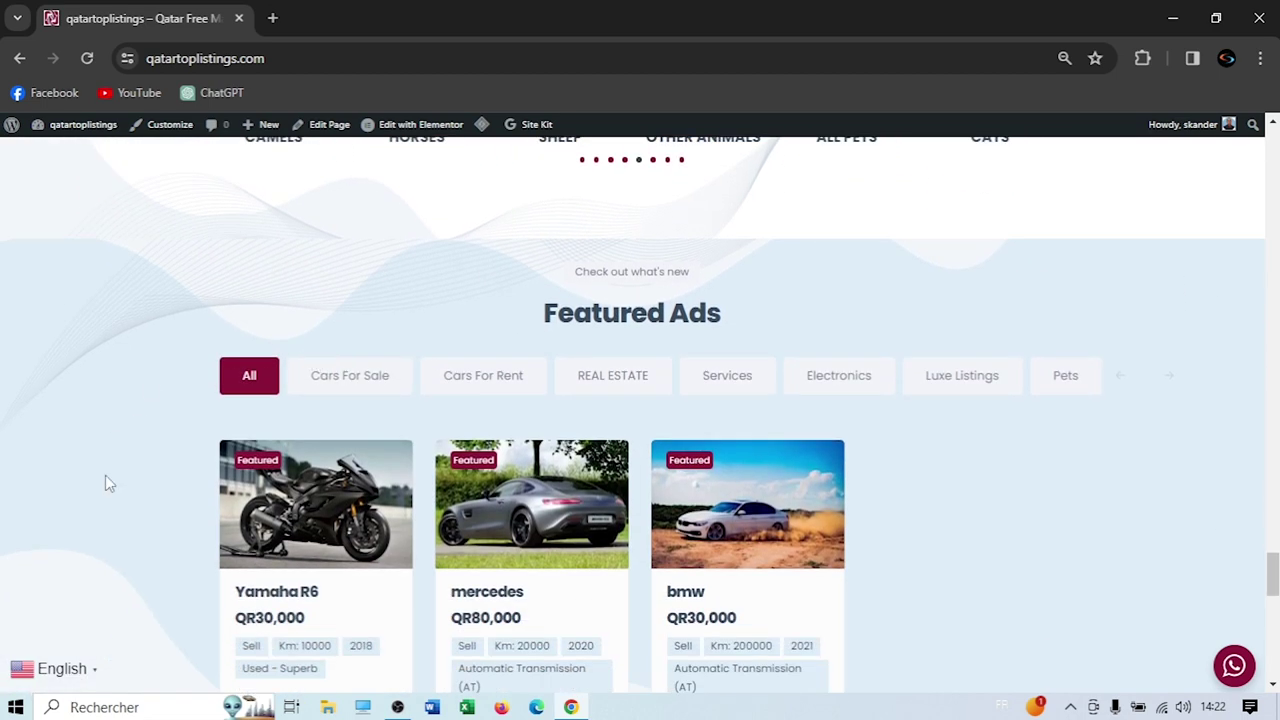
scroll(105, 475, "down", 1)
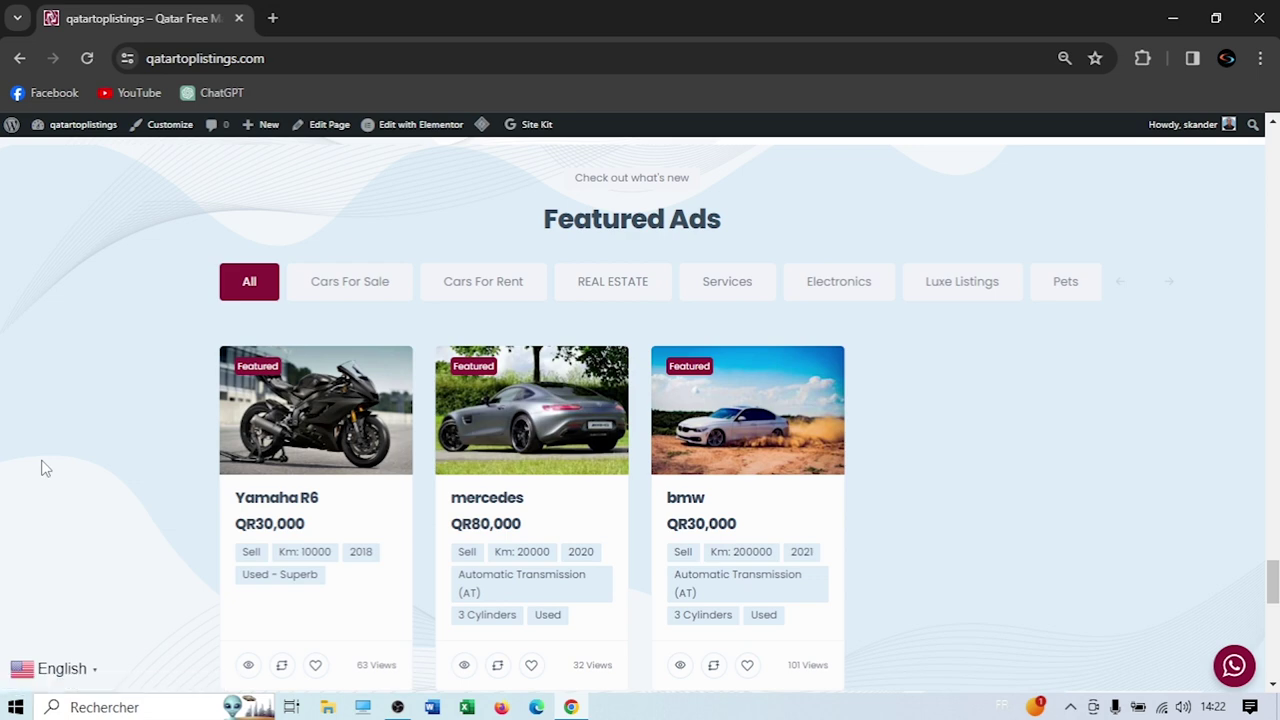
left_click(360, 284)
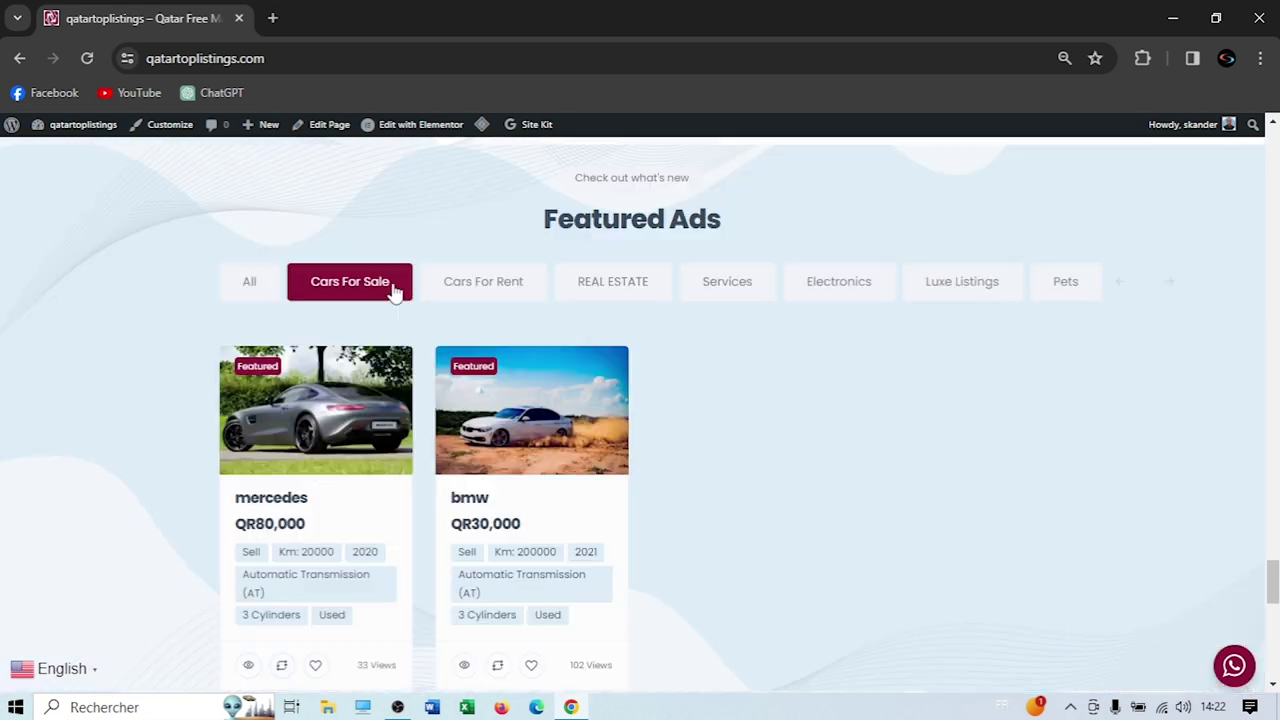
left_click(500, 286)
left_click(620, 286)
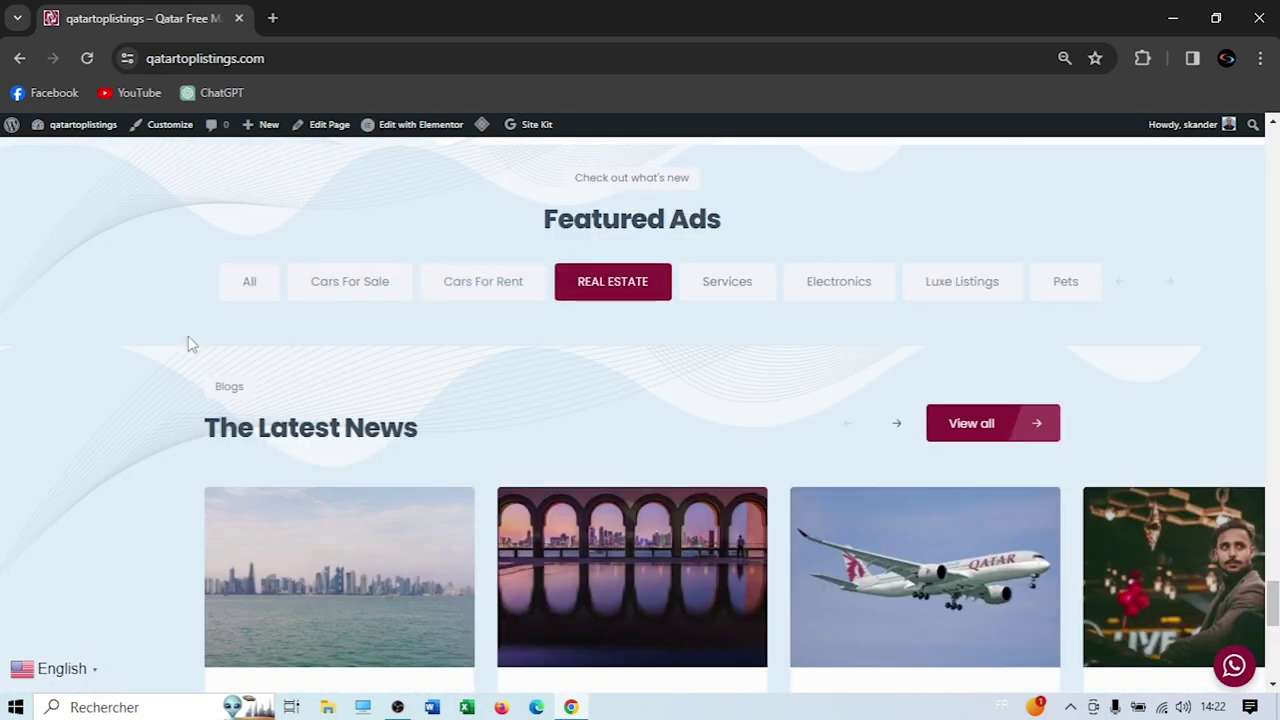
left_click(247, 287)
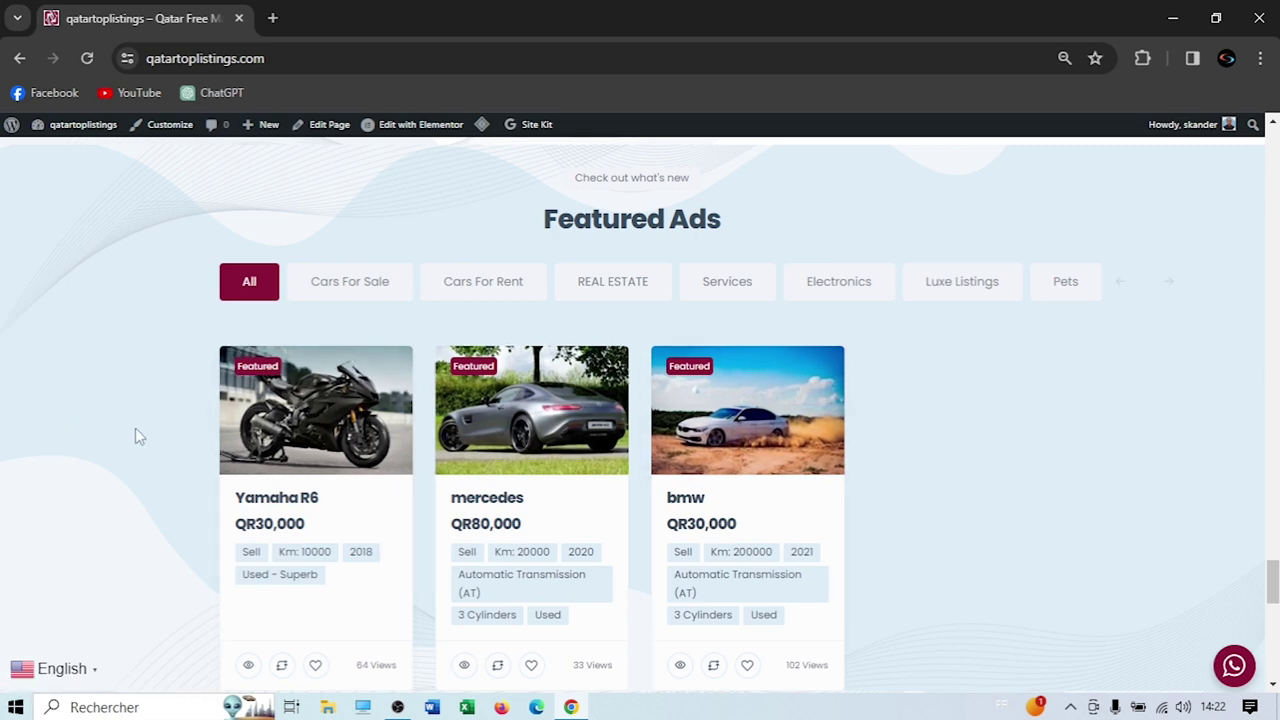
scroll(137, 432, "down", 5)
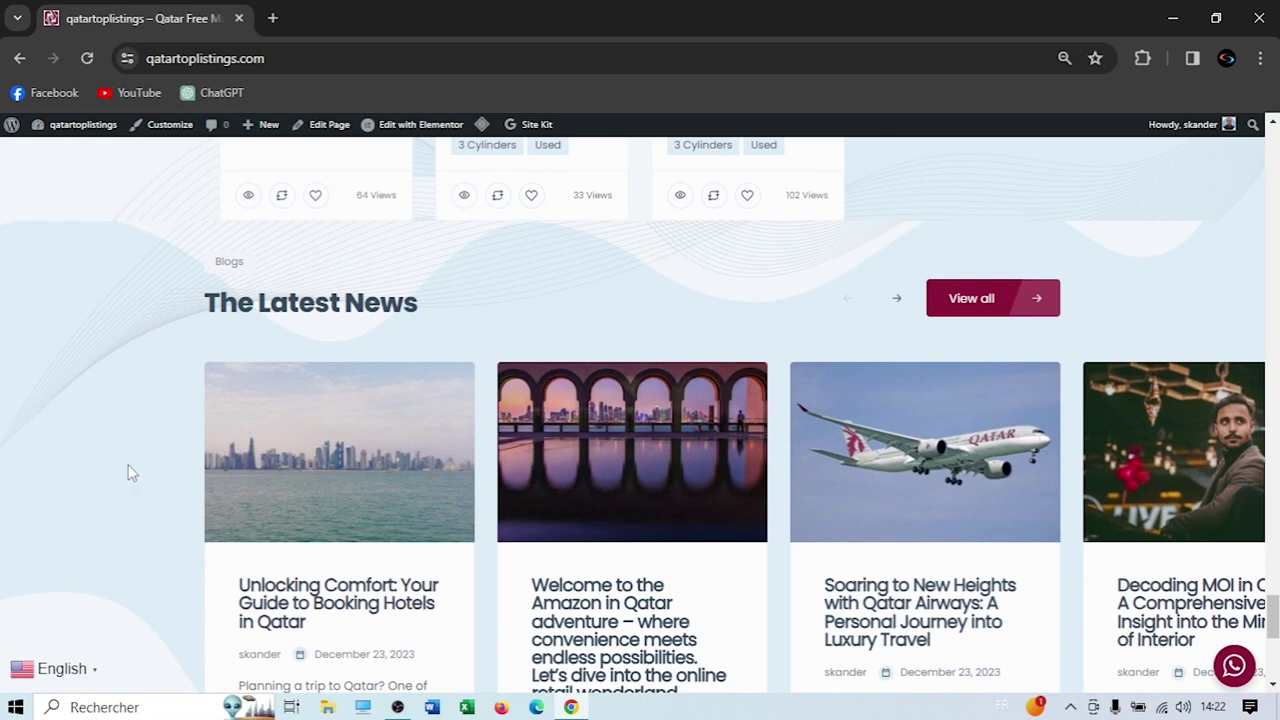
scroll(130, 474, "down", 5)
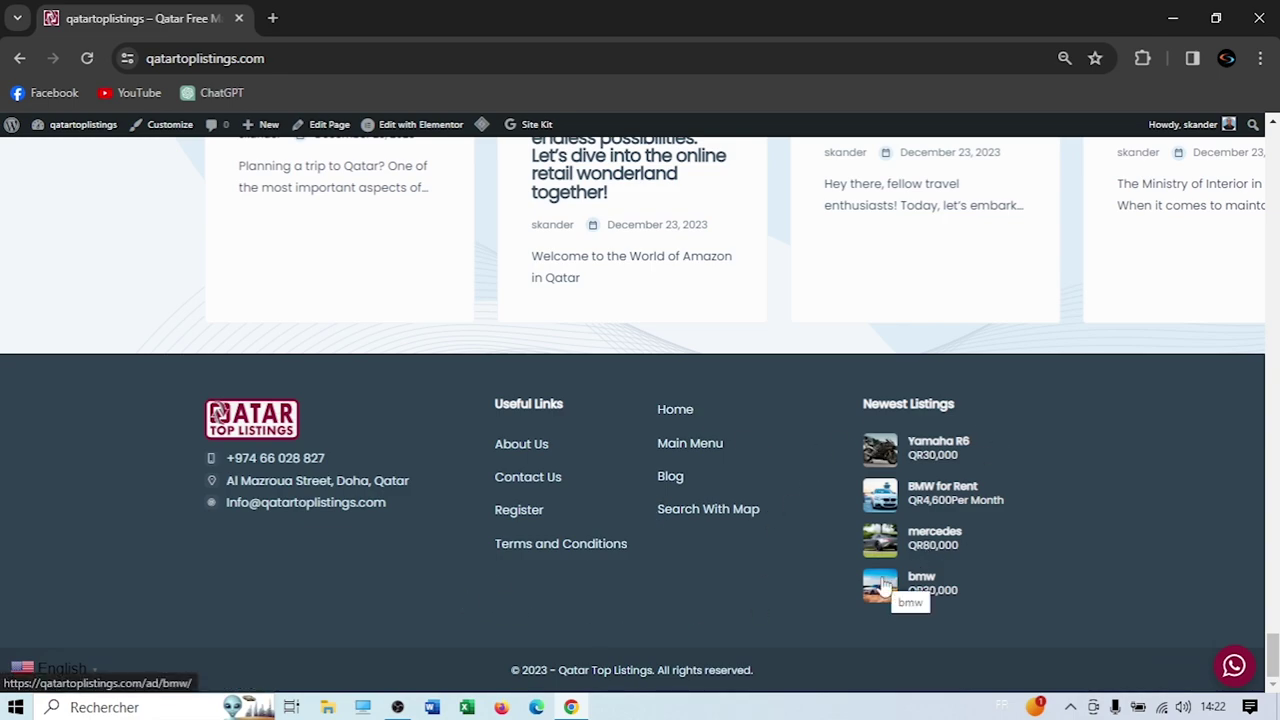
scroll(668, 537, "up", 10)
scroll(668, 537, "up", 15)
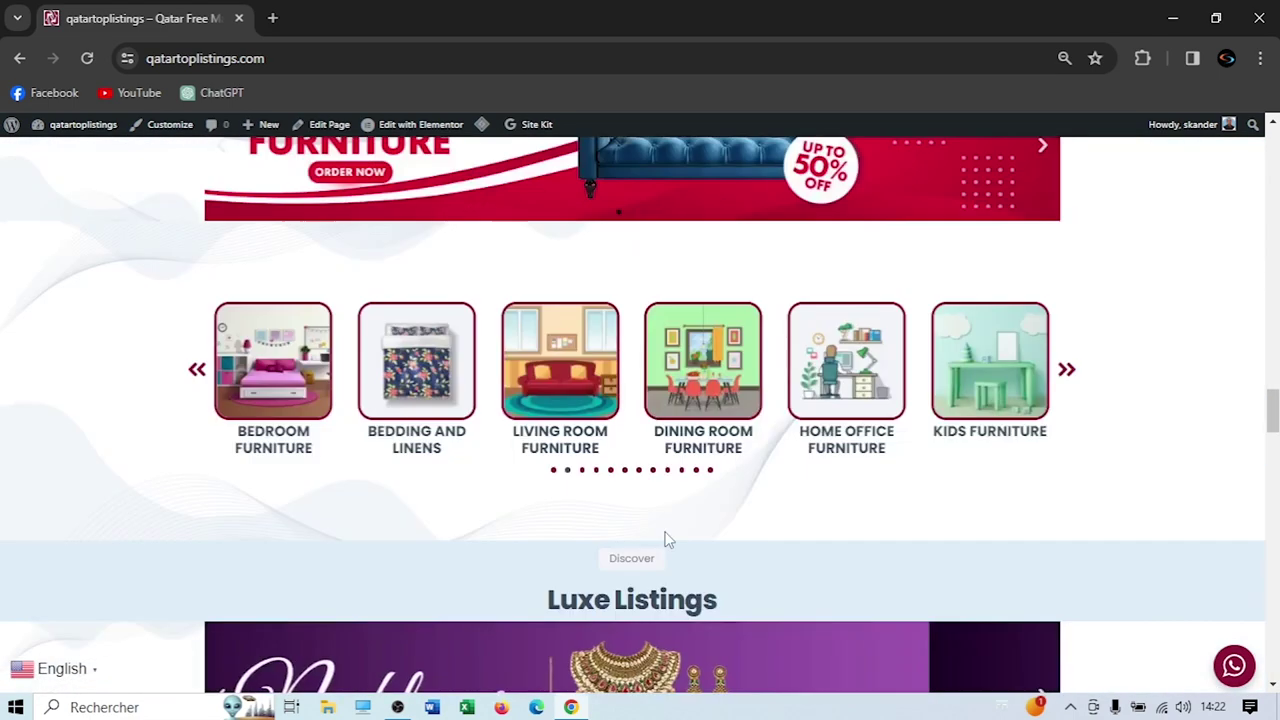
scroll(672, 450, "down", 1)
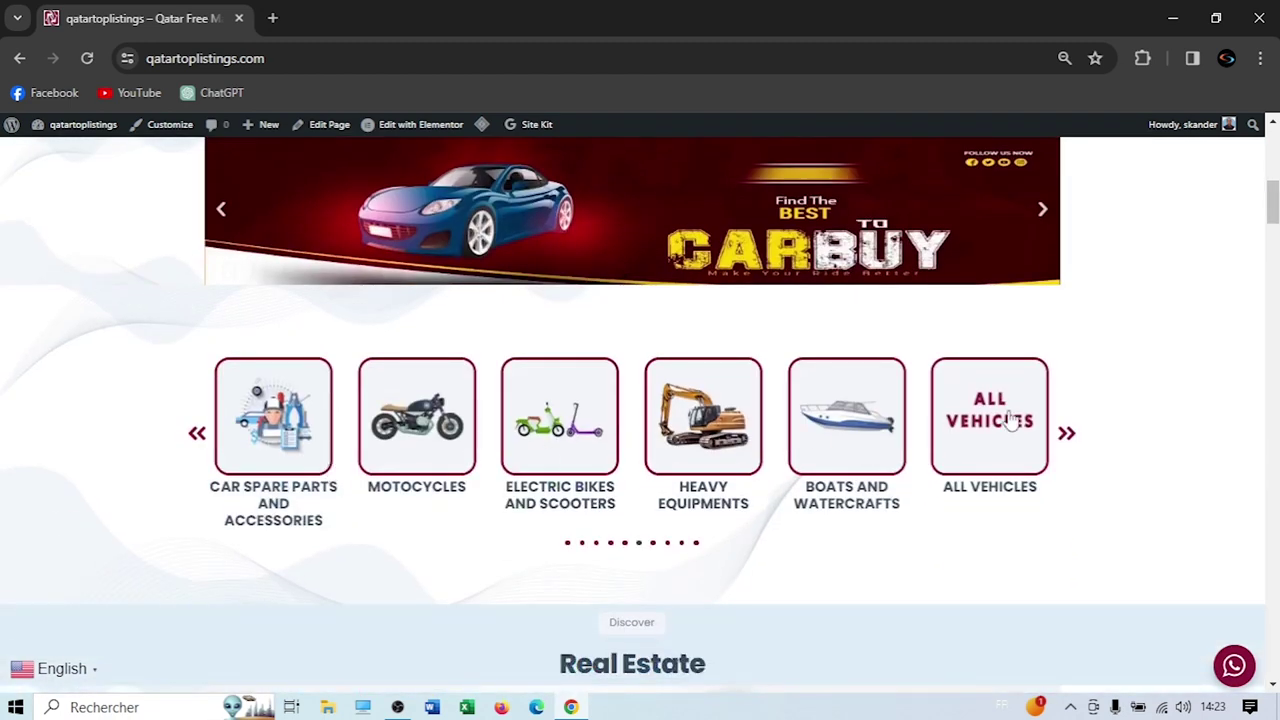
Swipe the Vehicles carousel to All Vehicles and open its 6-result listings page
left_click_drag(1005, 415, 220, 443)
left_click(276, 426)
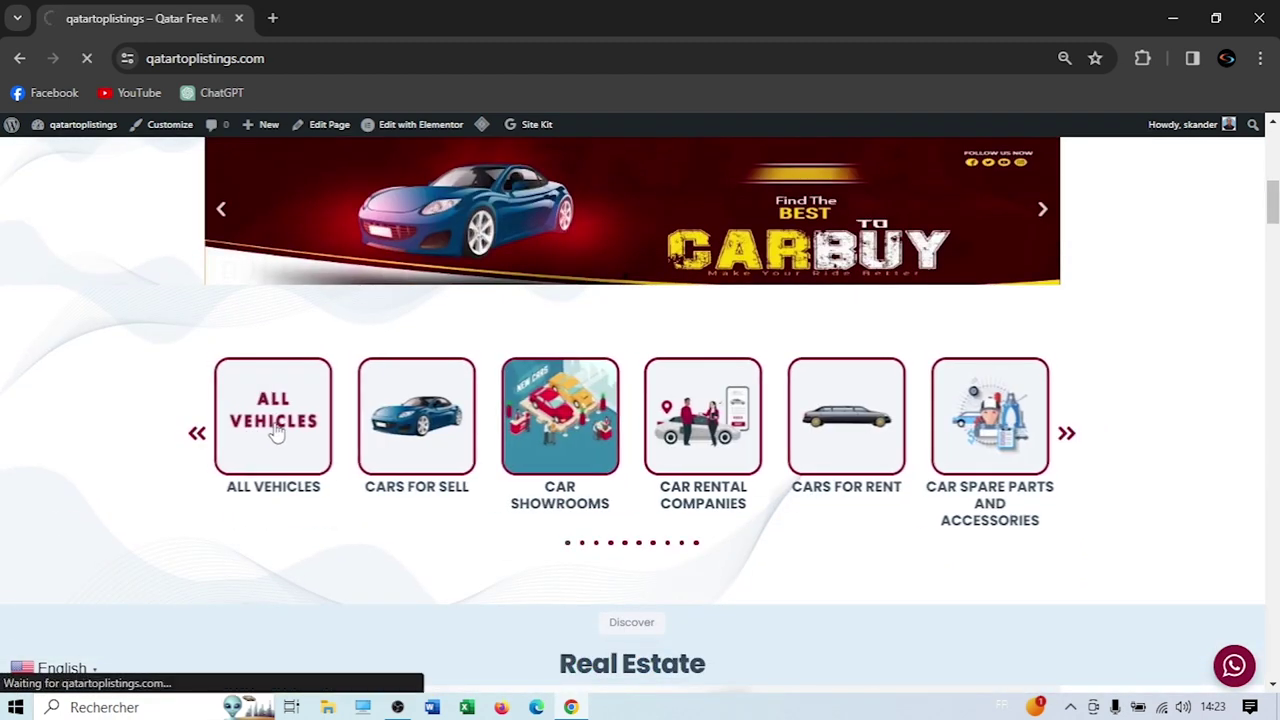
scroll(497, 230, "down", 5)
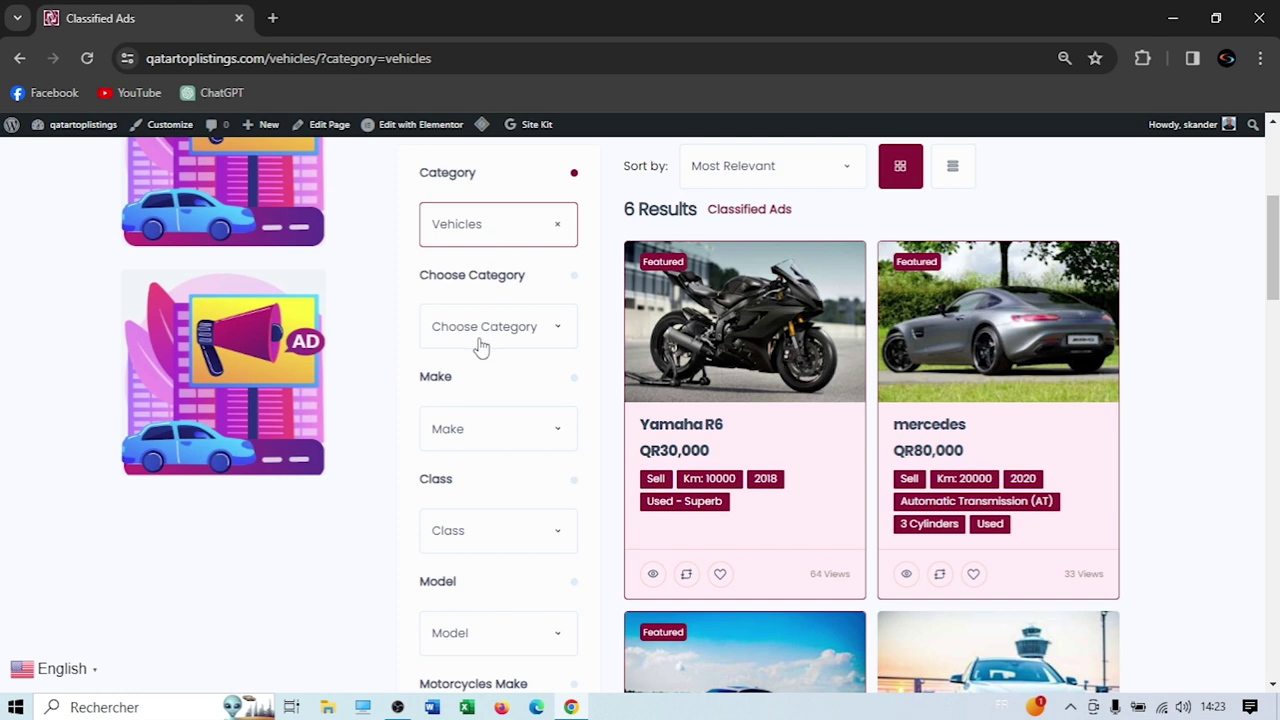
scroll(488, 506, "down", 3)
scroll(486, 502, "up", 3)
Open and close the Choose Category list, scroll the filters, and preview the Yamaha R6
left_click(489, 328)
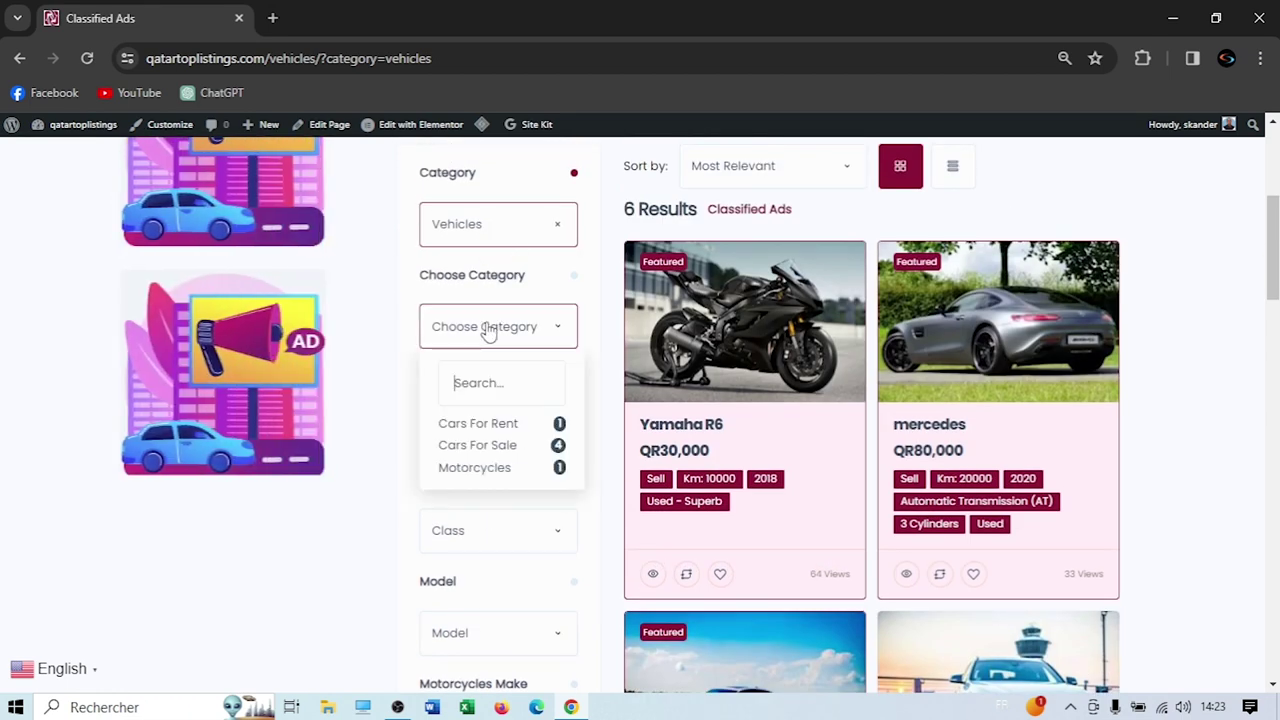
left_click(400, 490)
scroll(480, 406, "down", 3)
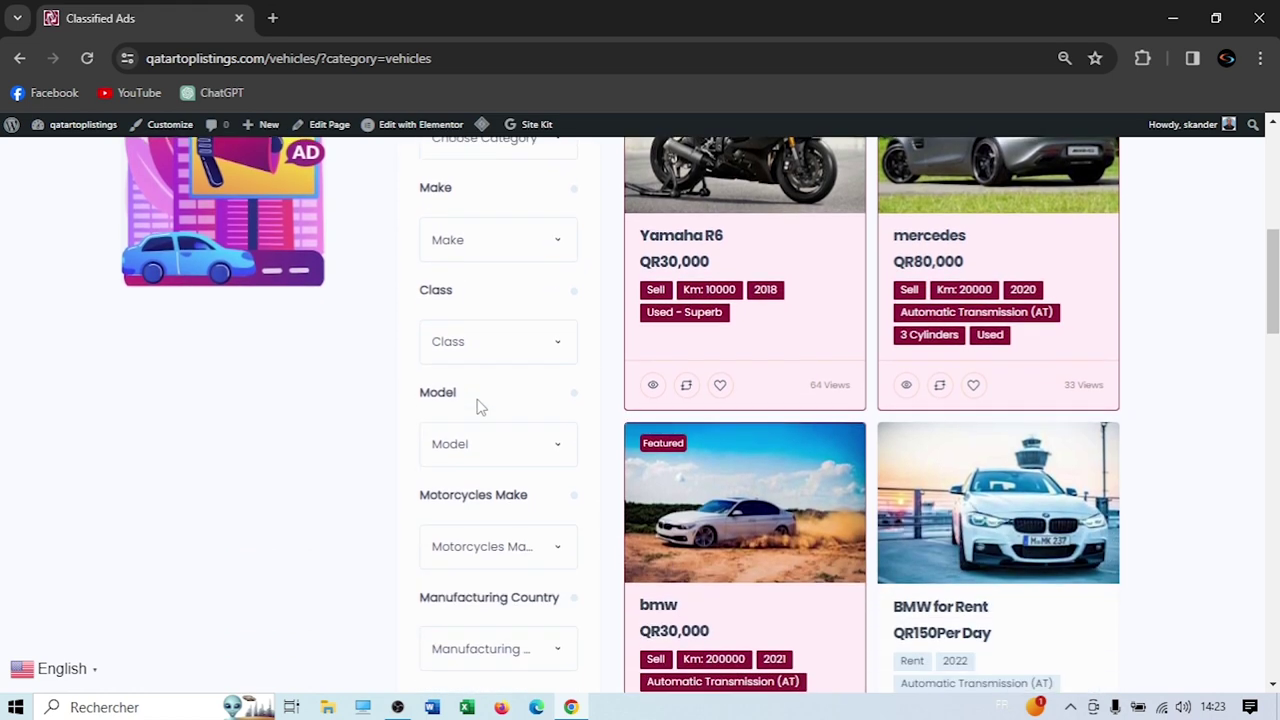
scroll(477, 405, "down", 10)
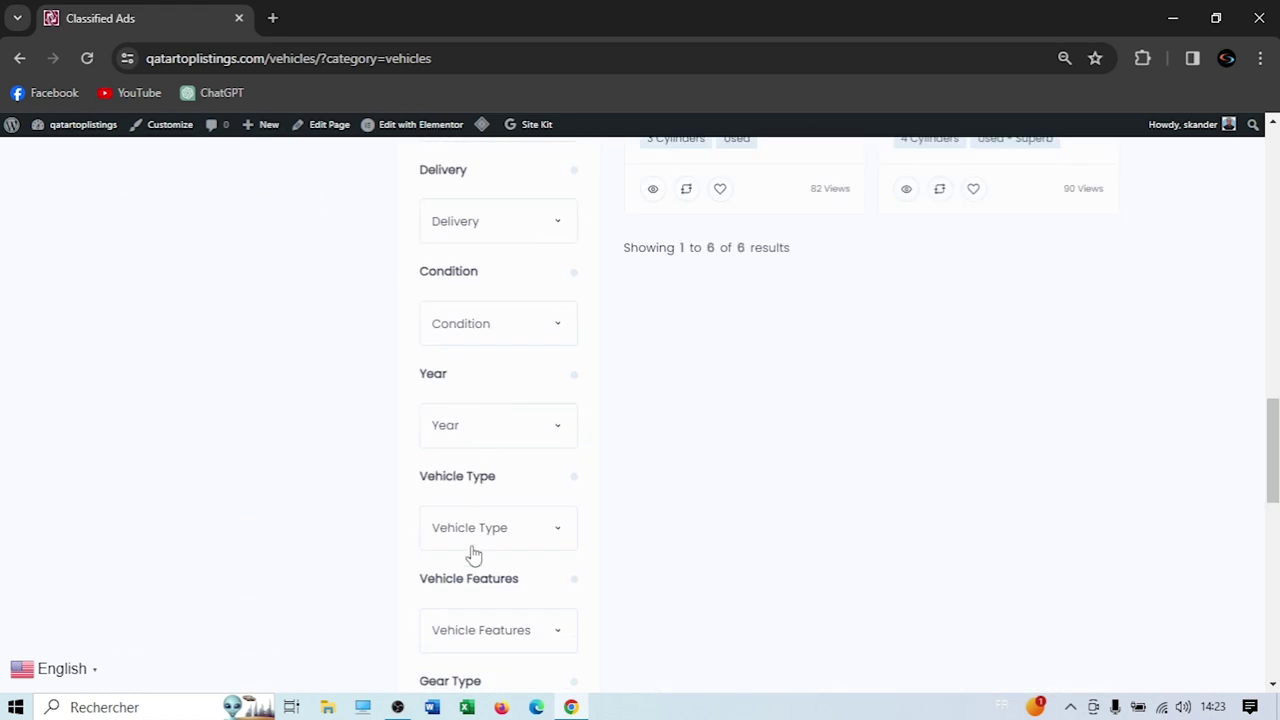
scroll(472, 548, "down", 5)
scroll(471, 540, "up", 10)
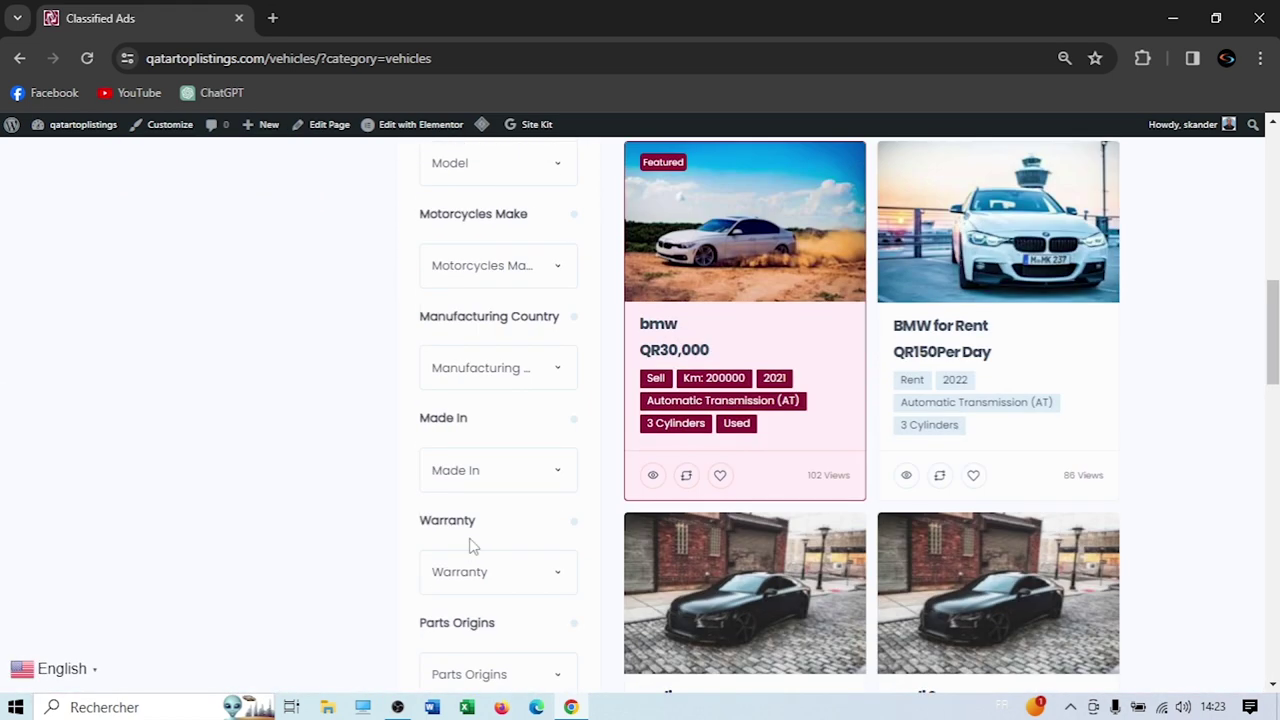
scroll(472, 545, "up", 5)
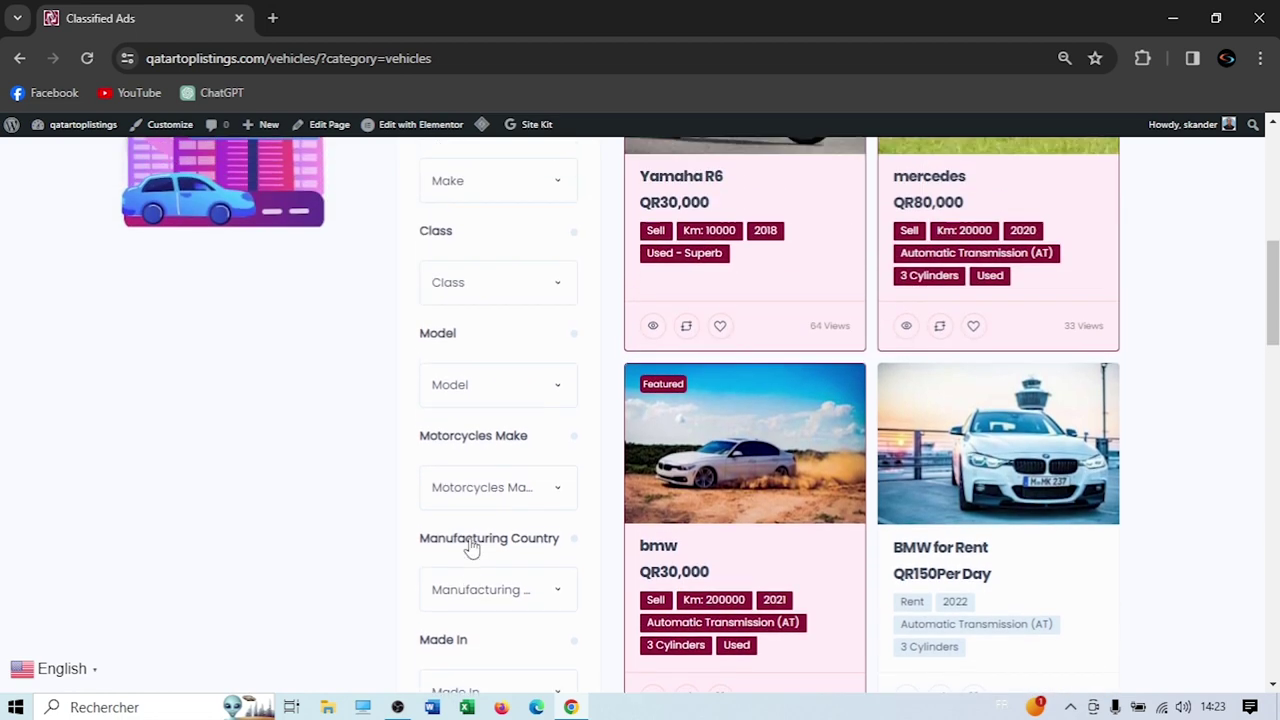
scroll(472, 548, "down", 1)
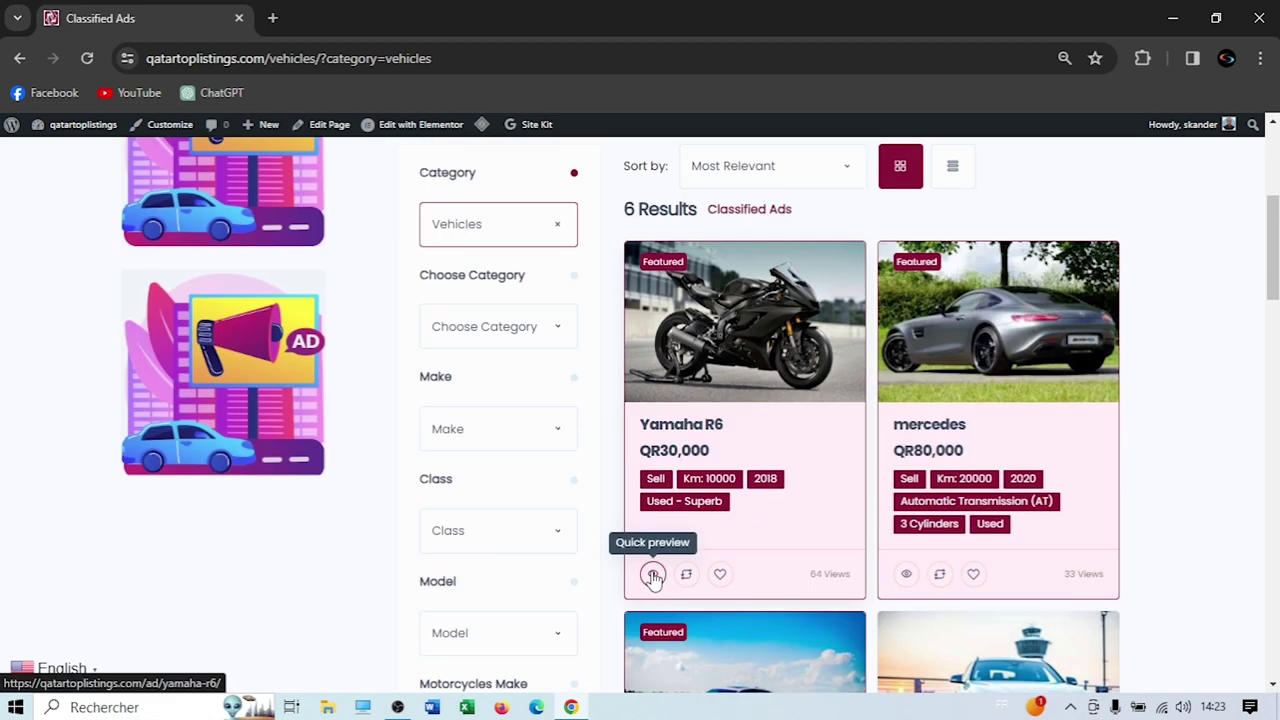
left_click(652, 575)
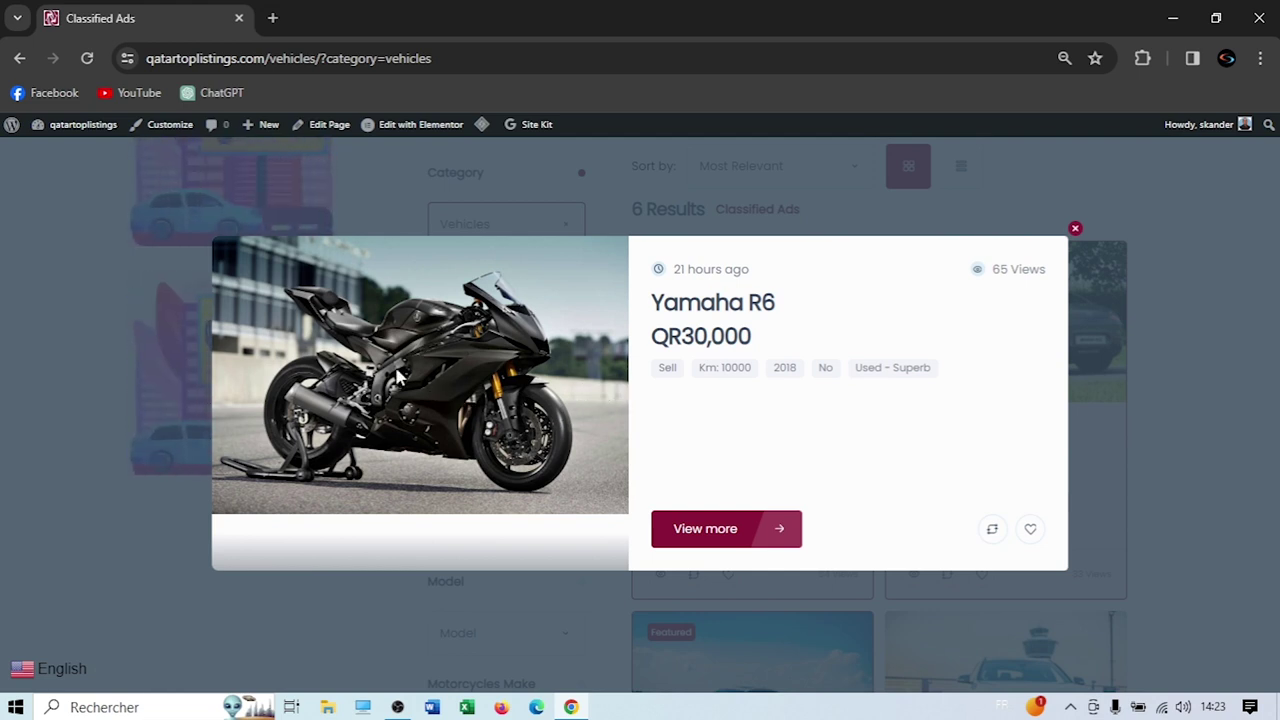
left_click(623, 397)
left_click(1074, 229)
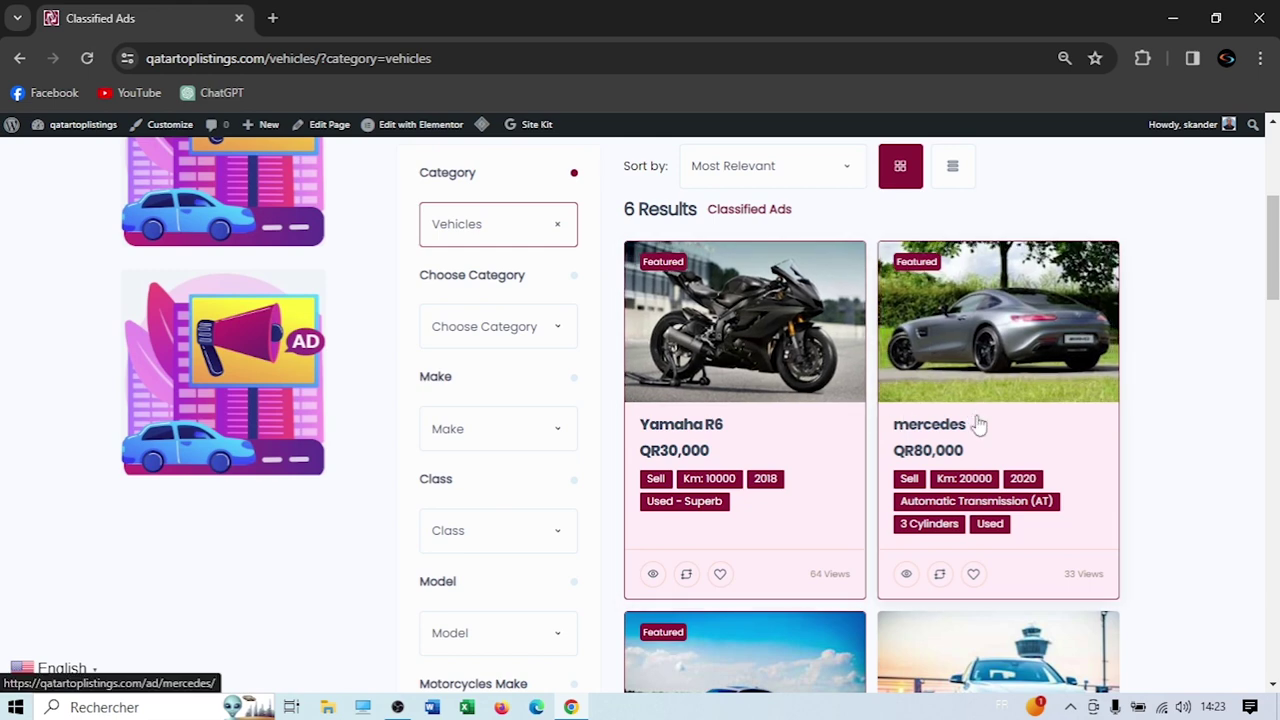
scroll(968, 428, "down", 1)
scroll(640, 395, "up", 1)
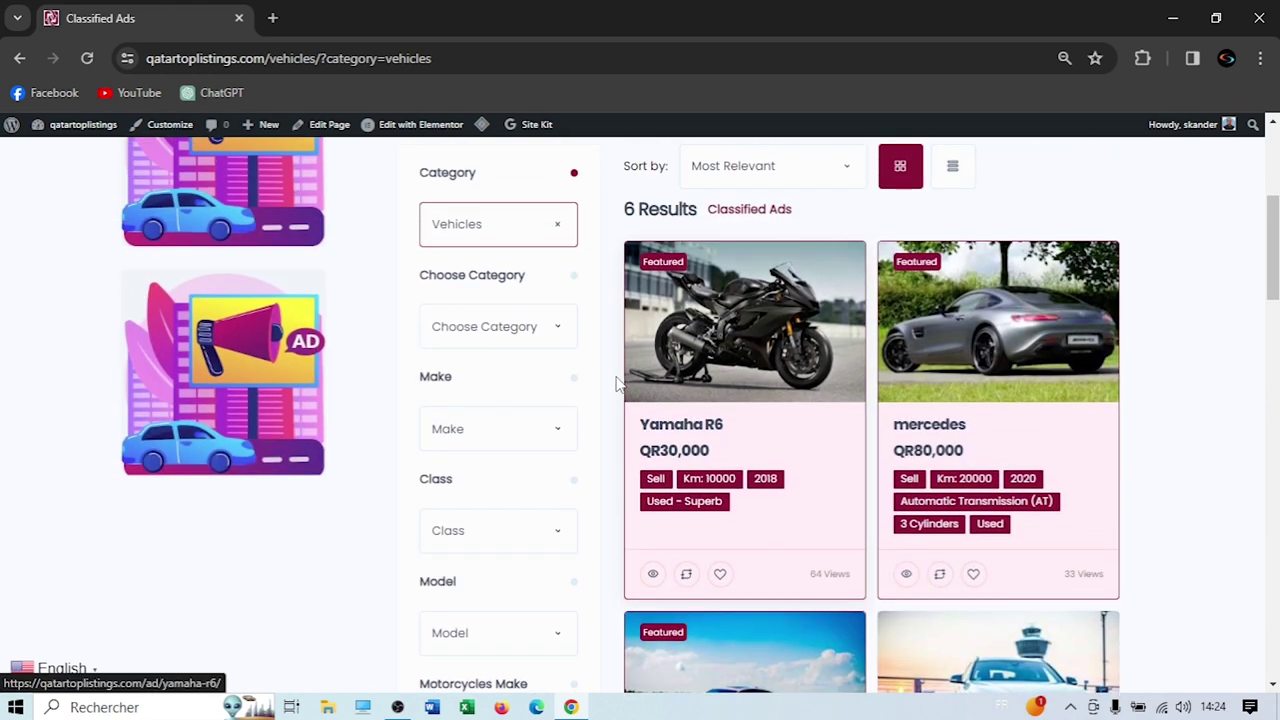
scroll(740, 420, "down", 6)
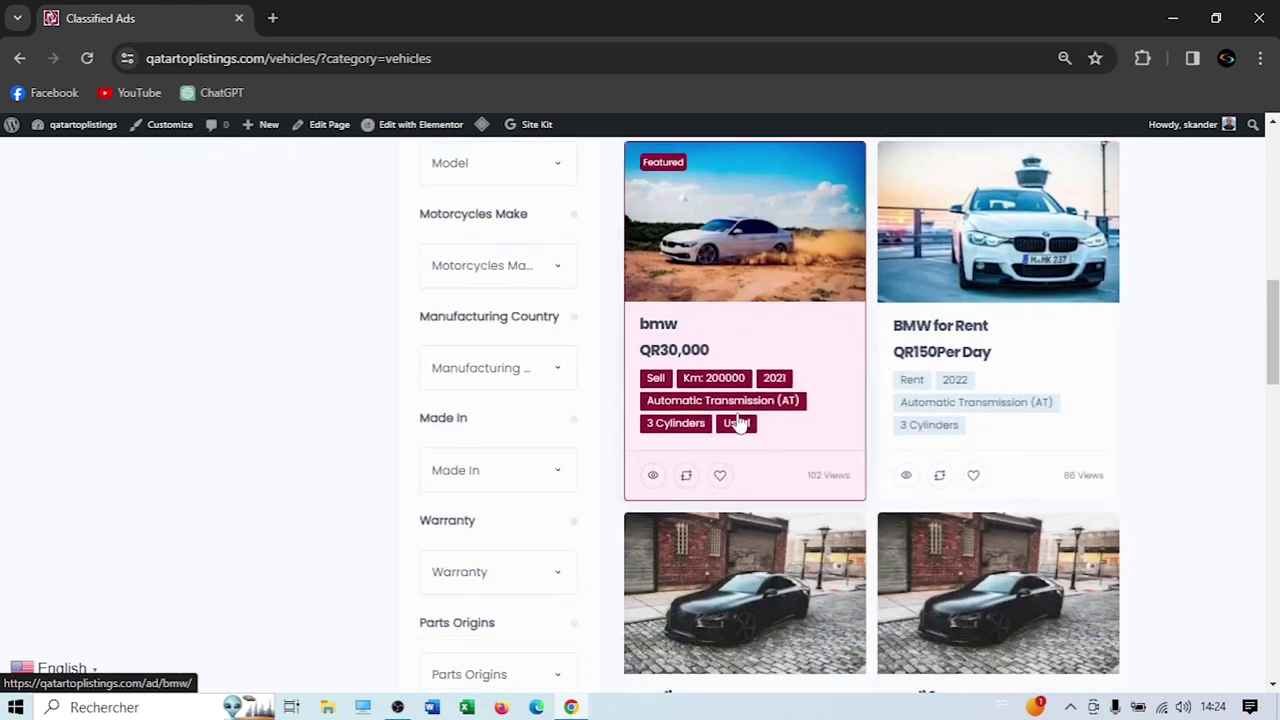
scroll(775, 490, "up", 6)
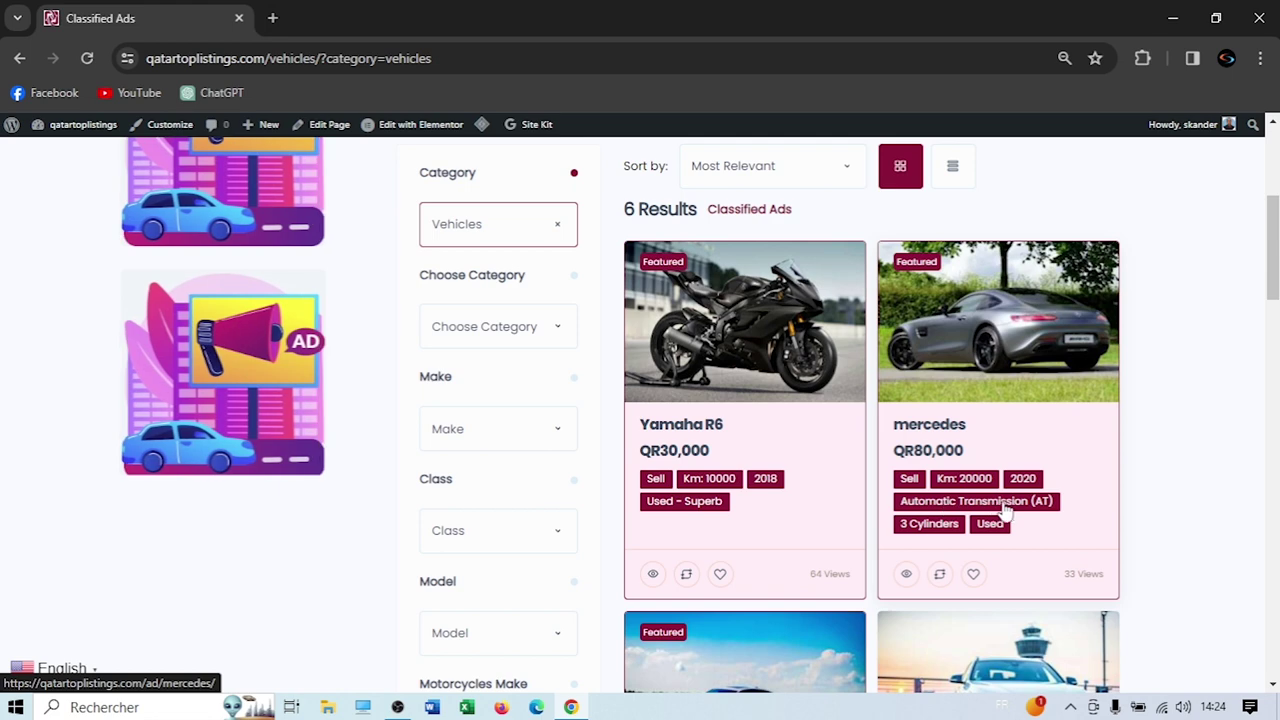
left_click(876, 524)
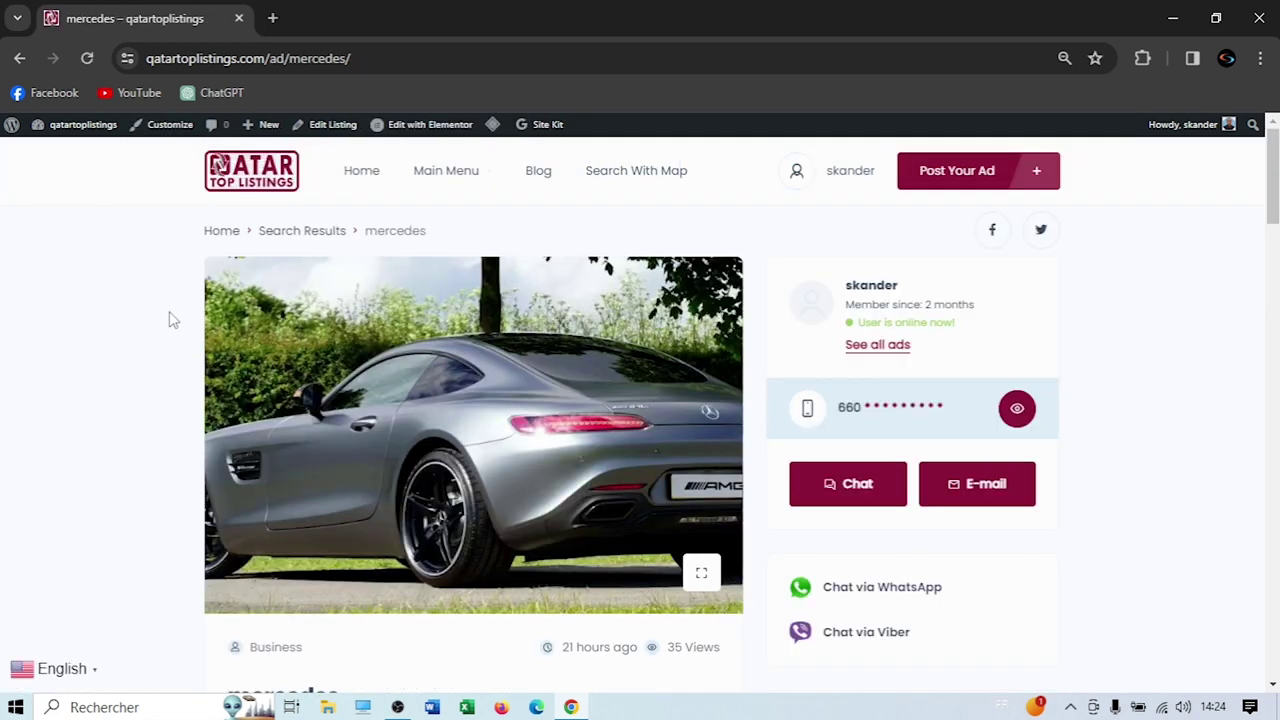
View the mercedes photo full-screen, close it, and start a message to the seller
left_click(520, 404)
left_click(1114, 214)
scroll(836, 414, "down", 1)
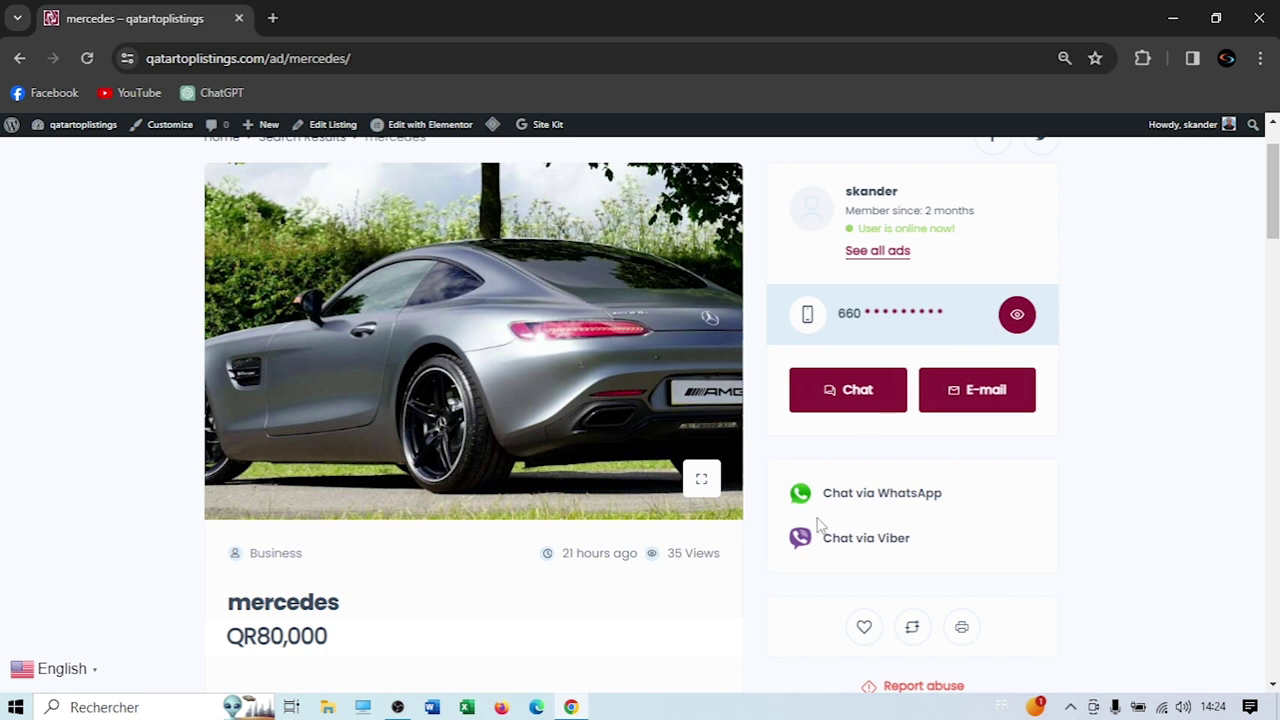
left_click(855, 396)
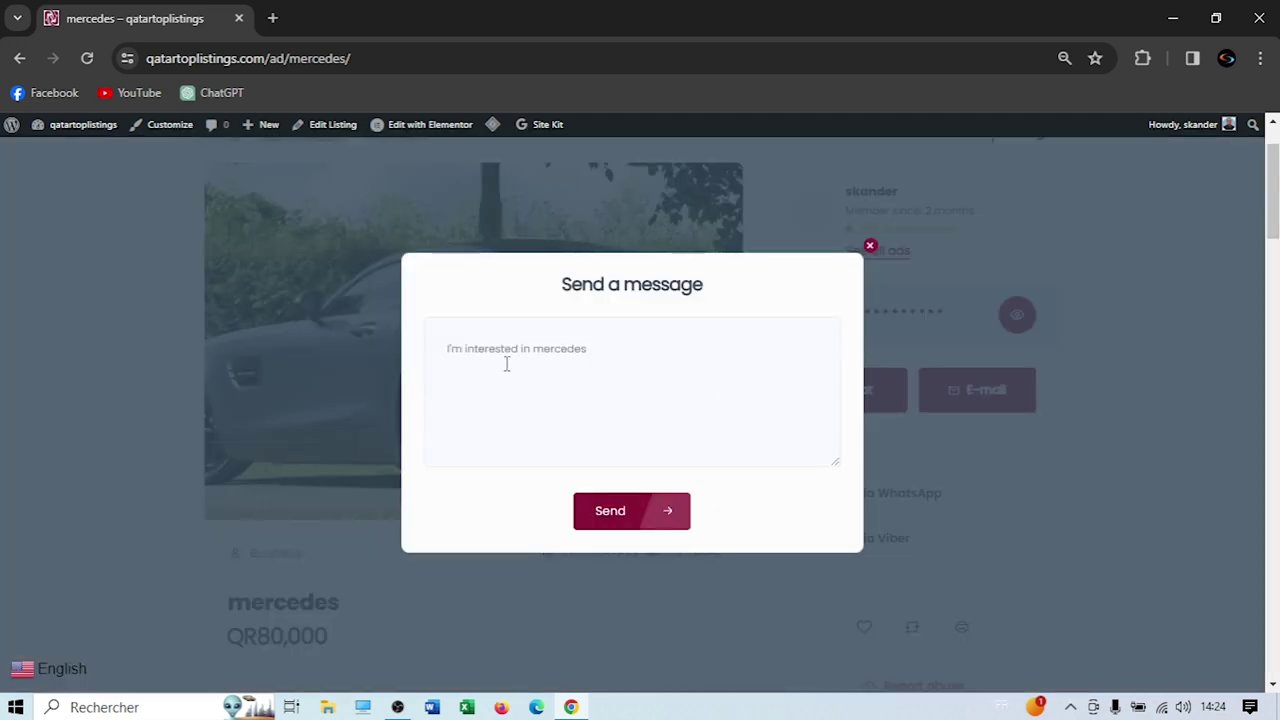
left_click(870, 246)
scroll(806, 331, "up", 1)
mouse_move(838, 180)
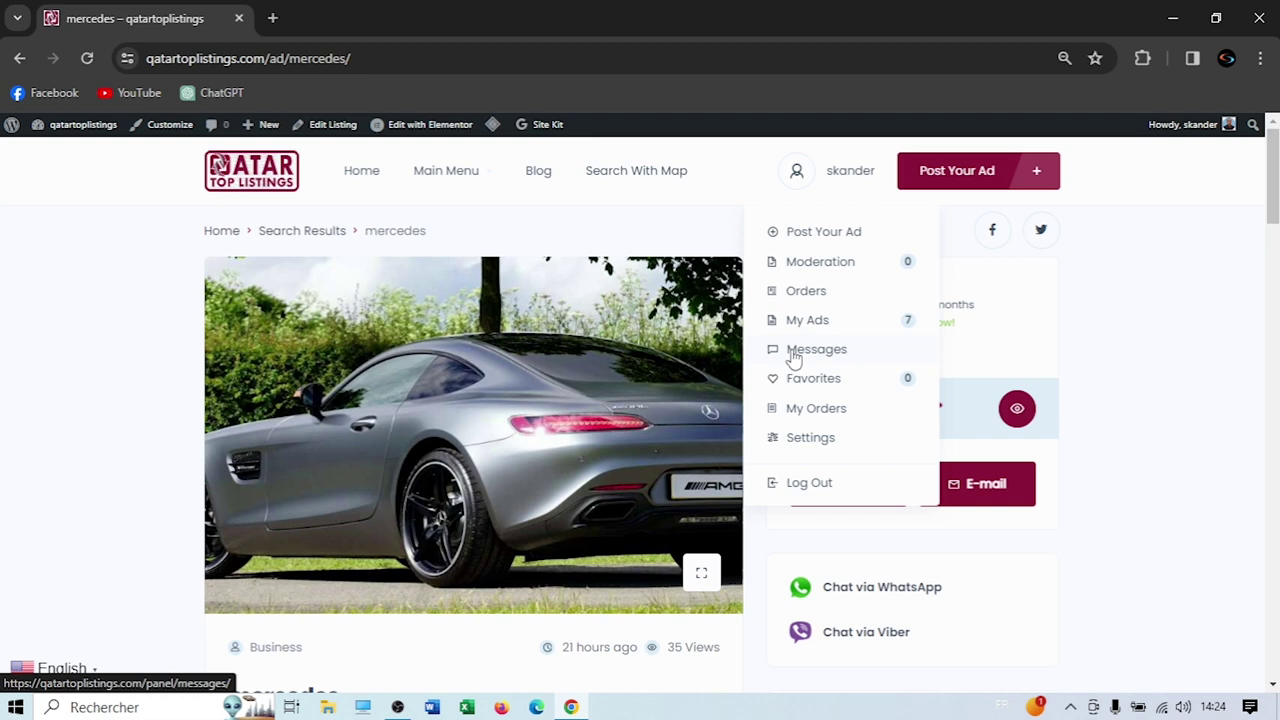
scroll(1126, 422, "down", 1)
scroll(1126, 422, "down", 1)
left_click(977, 392)
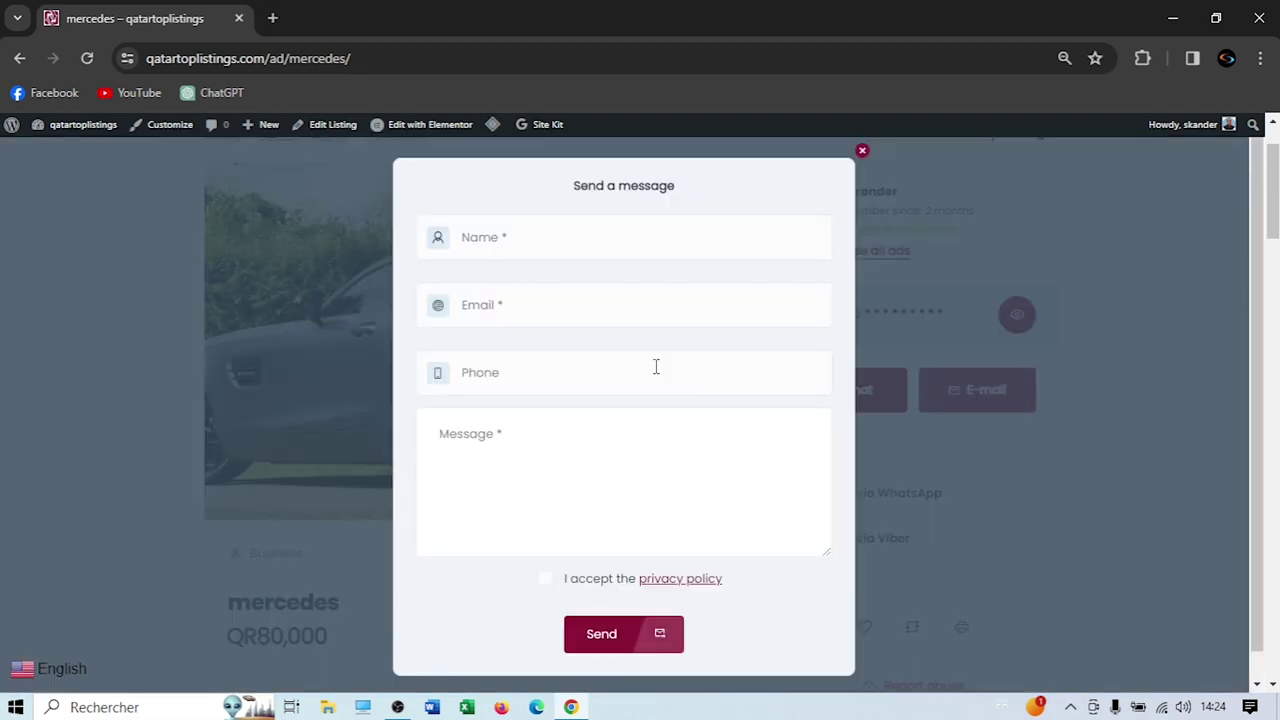
left_click(862, 153)
scroll(880, 329, "down", 2)
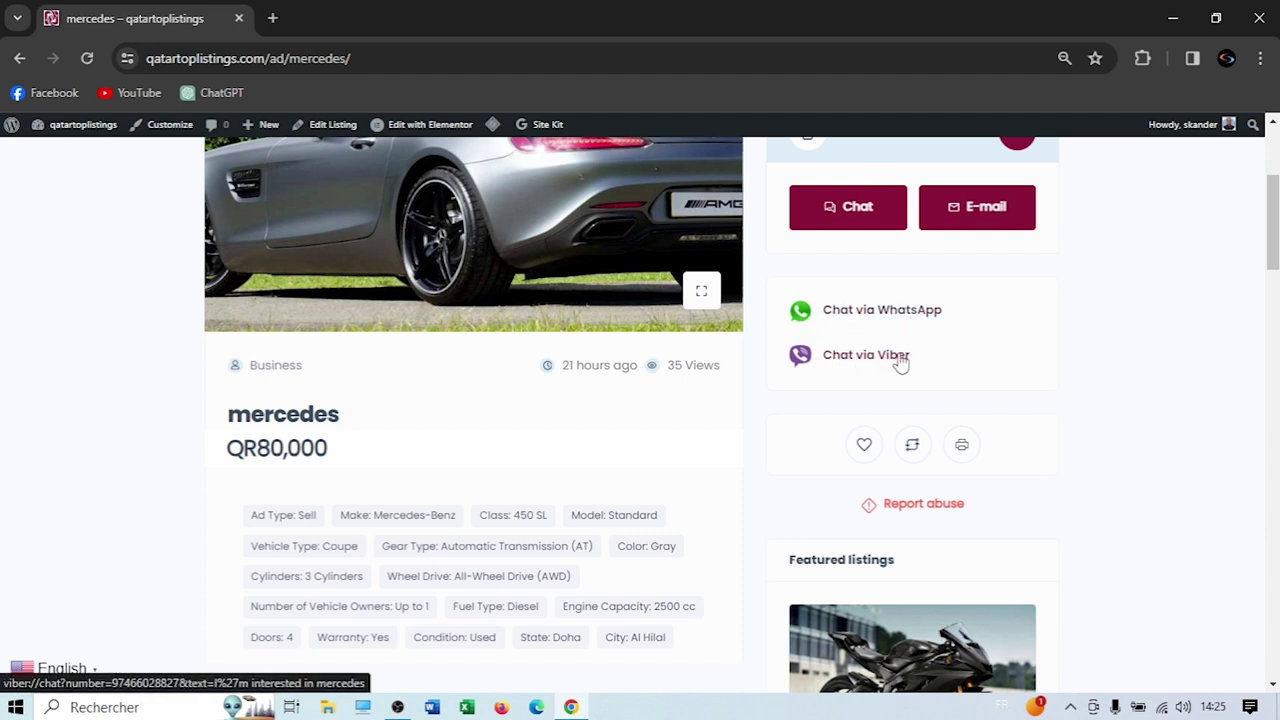
scroll(851, 377, "up", 1)
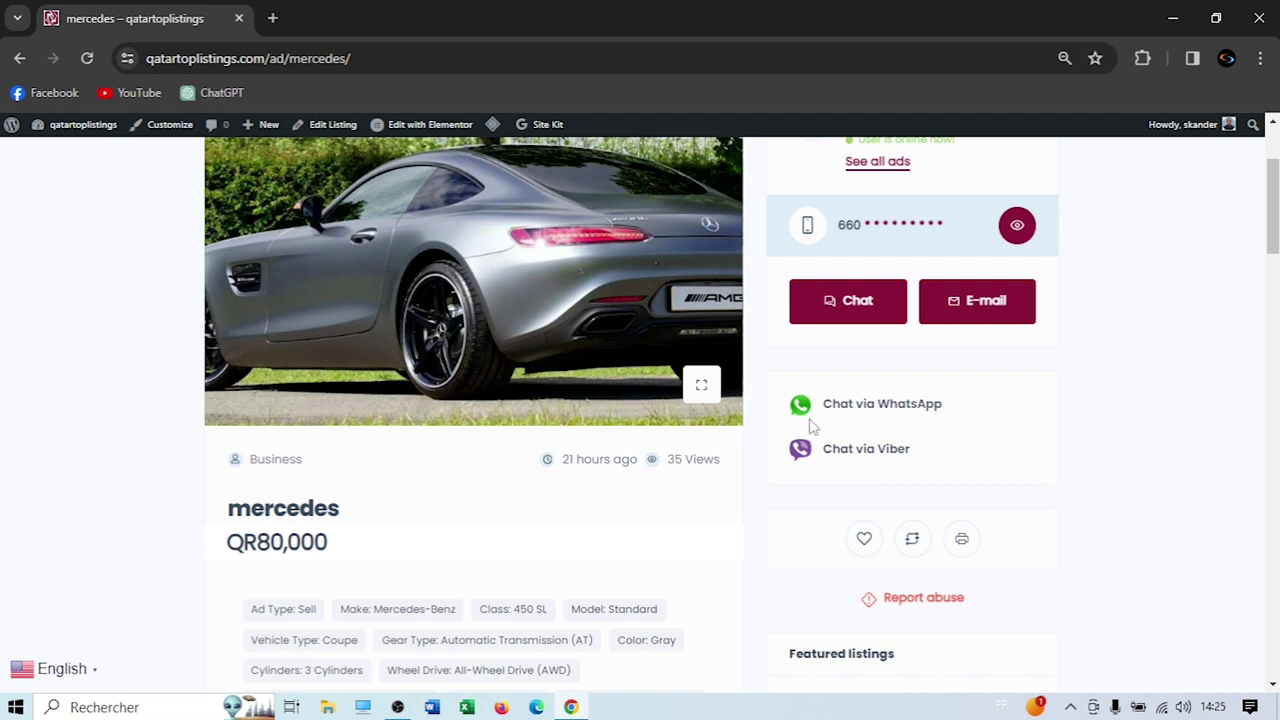
scroll(790, 430, "up", 2)
scroll(186, 484, "down", 2)
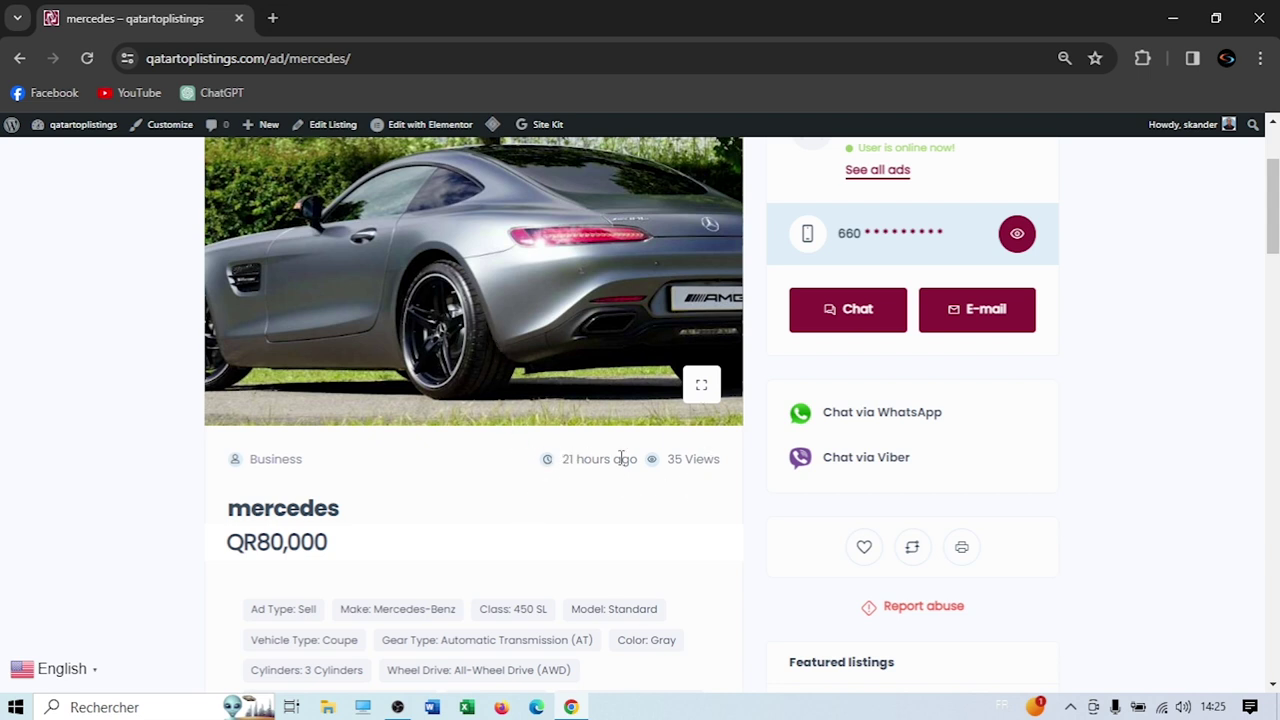
scroll(480, 440, "down", 2)
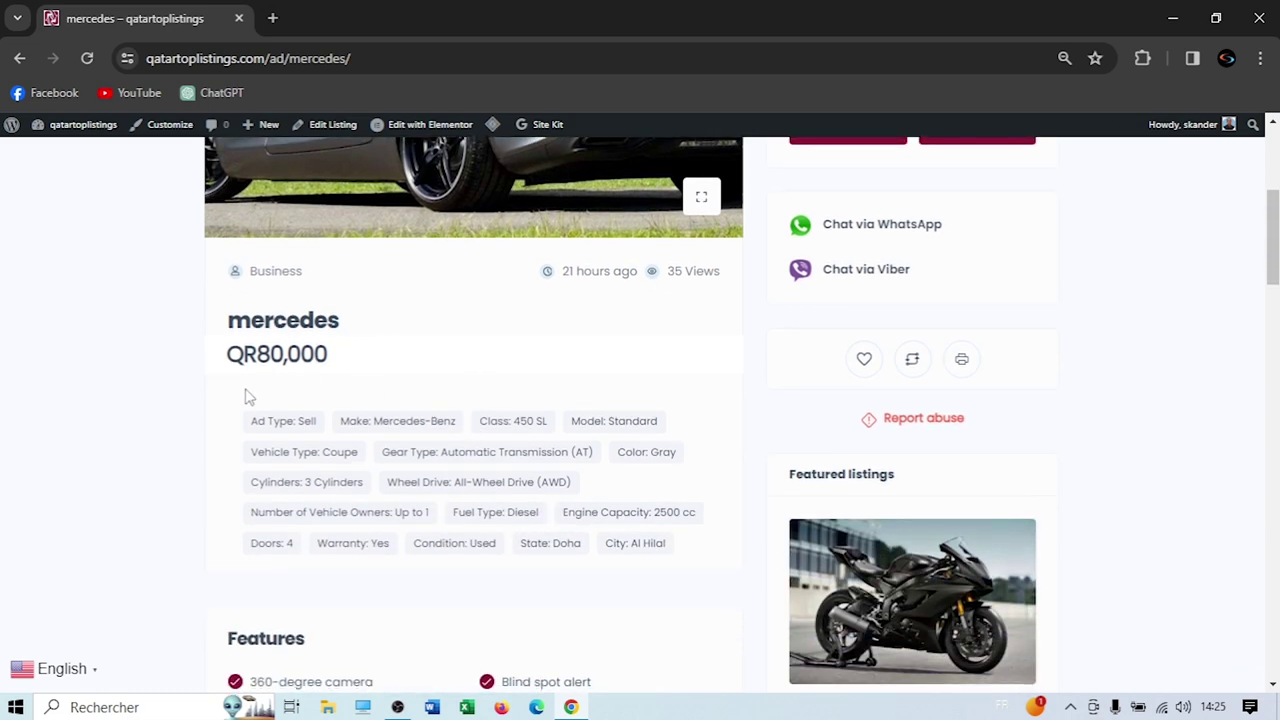
scroll(250, 397, "down", 1)
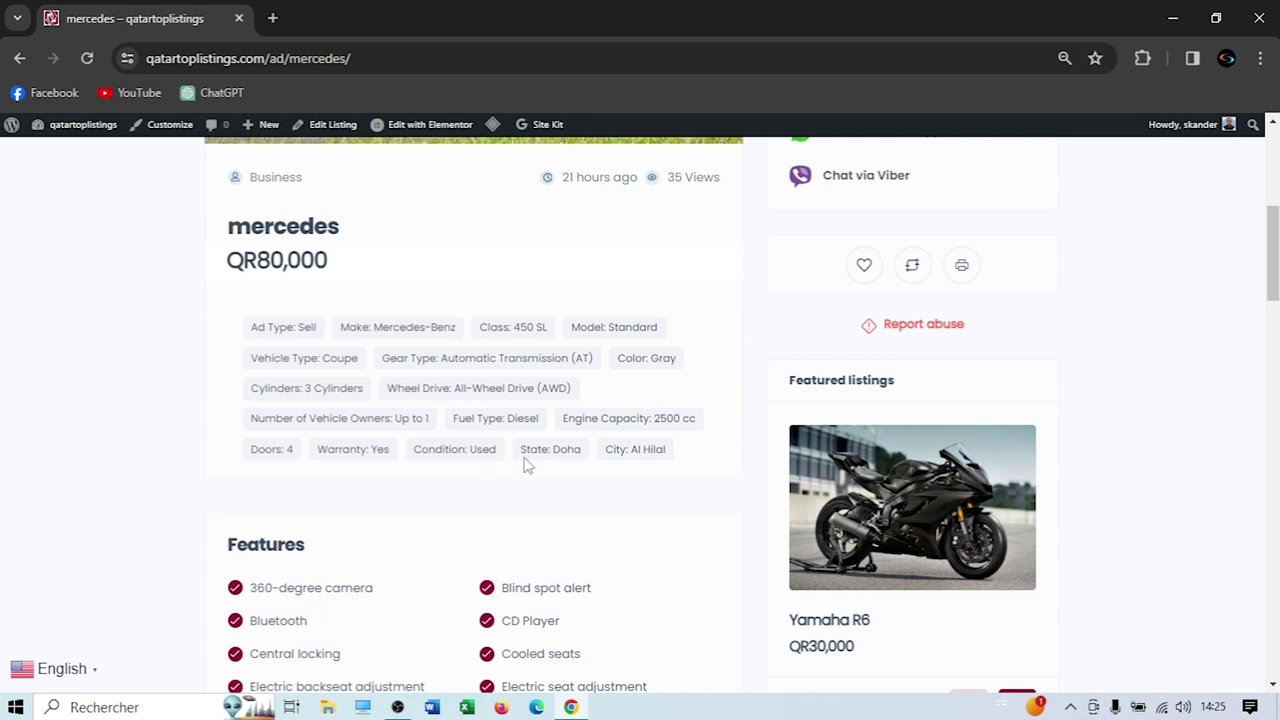
scroll(518, 481, "down", 3)
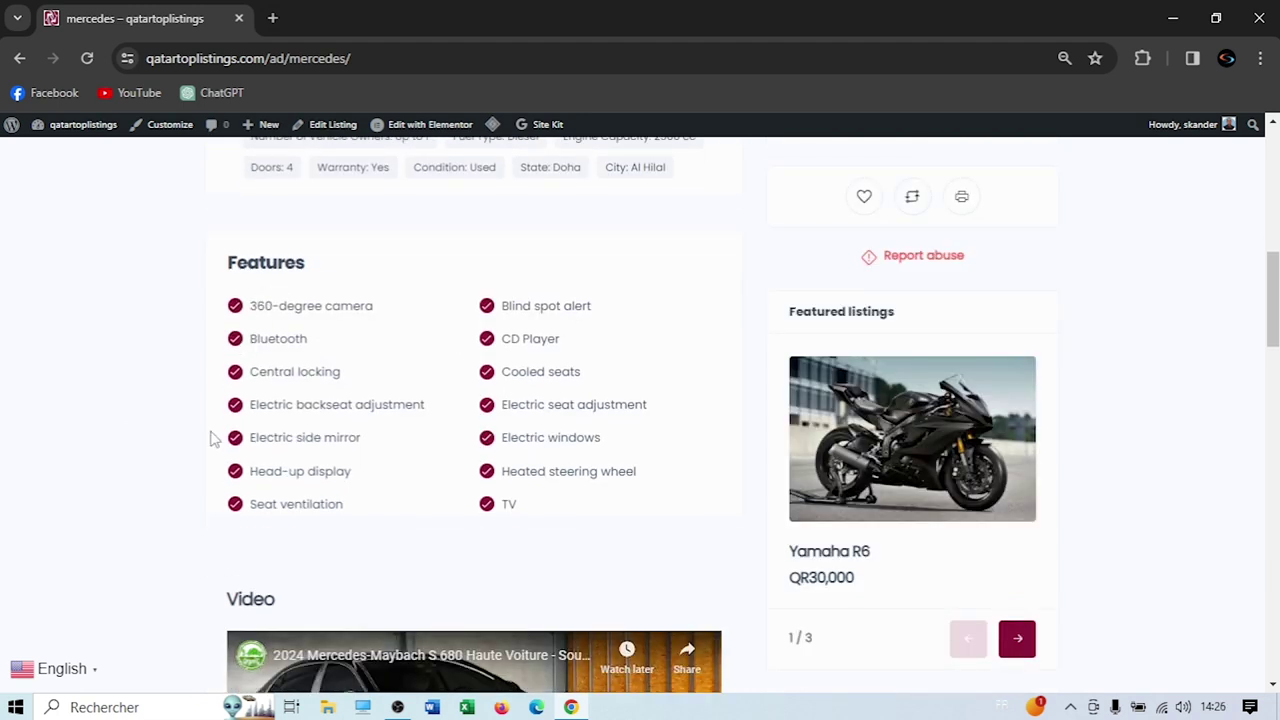
scroll(143, 337, "down", 4)
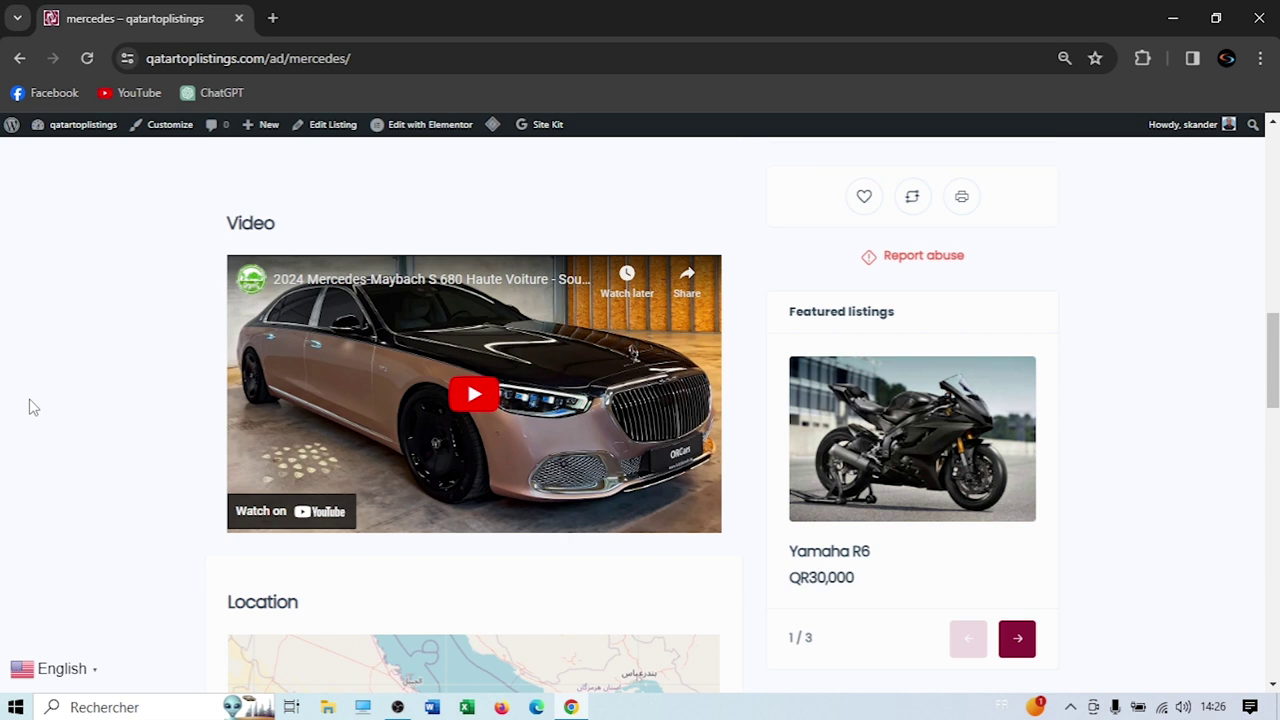
scroll(35, 400, "down", 4)
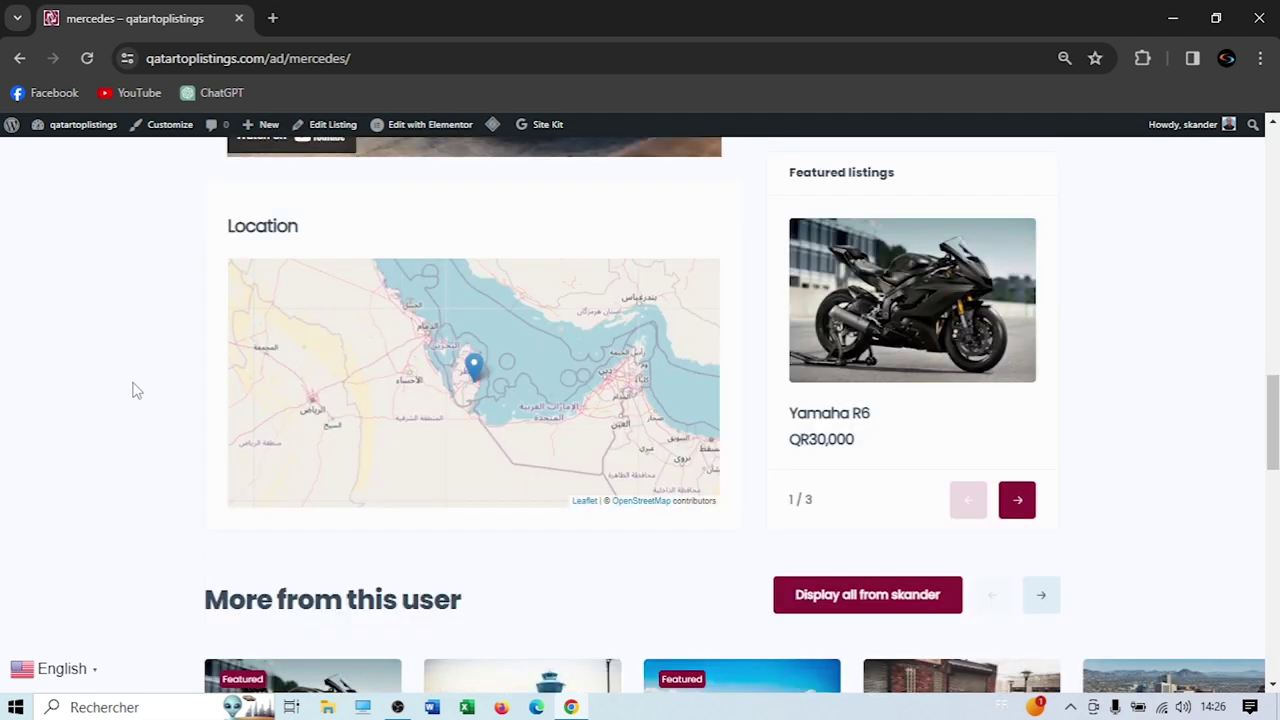
scroll(972, 390, "up", 1)
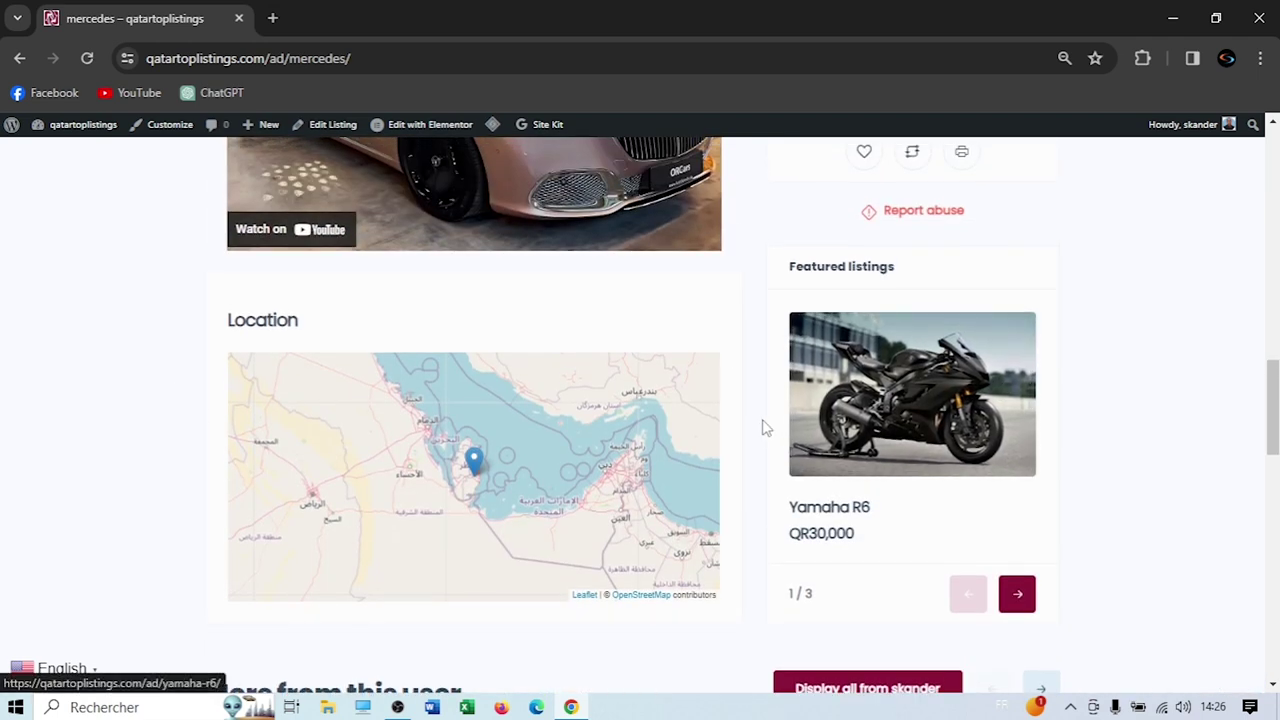
scroll(763, 423, "up", 2)
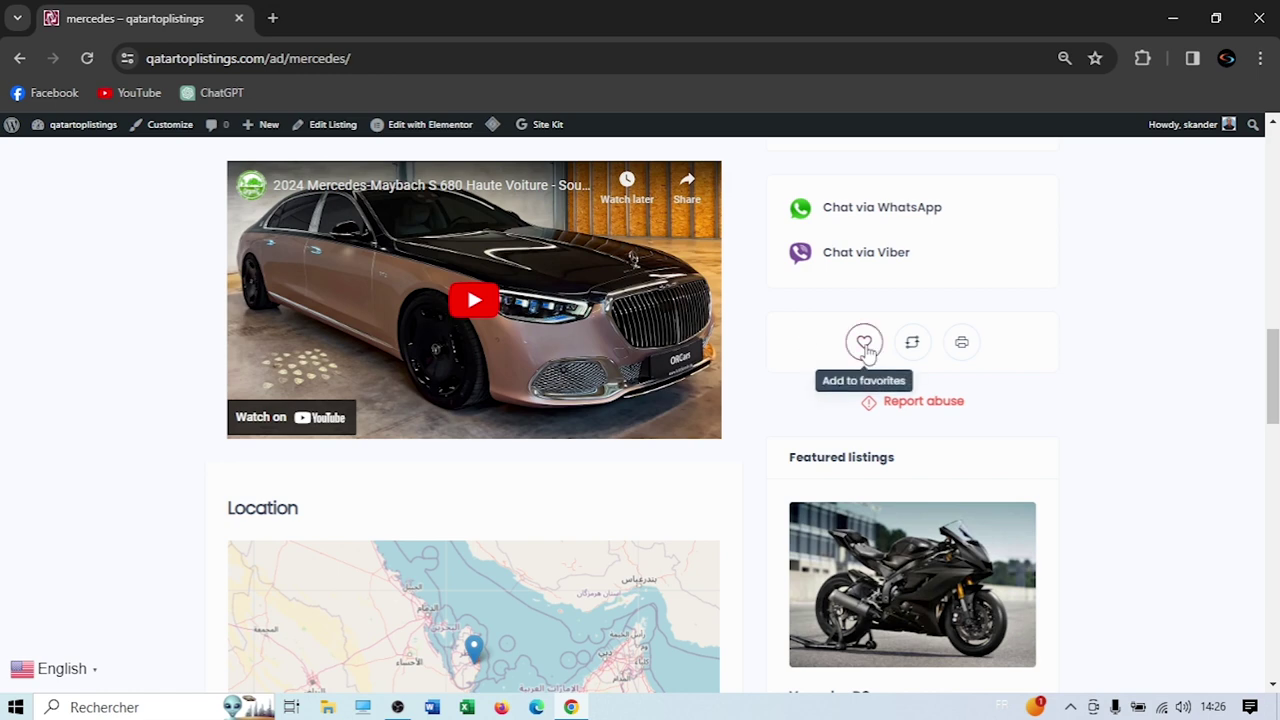
left_click(864, 344)
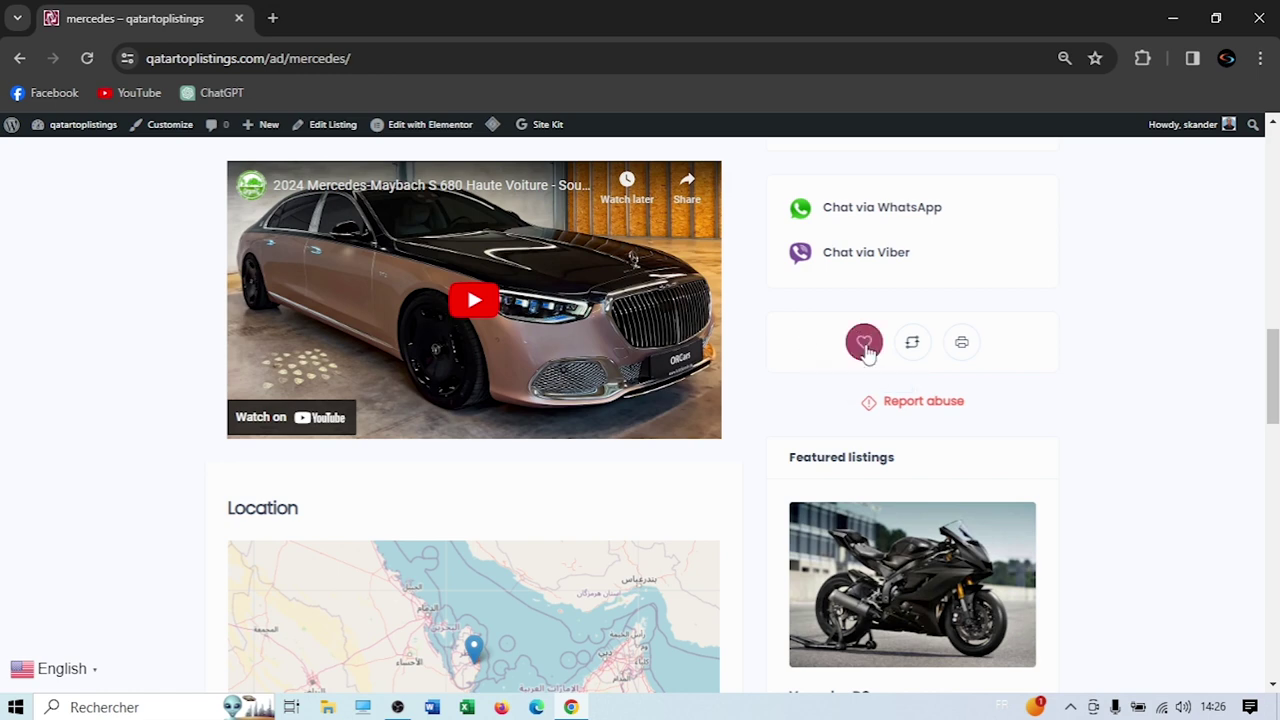
Reload the mercedes ad and confirm the account menu shows 1 favorite
left_click(82, 62)
scroll(603, 397, "up", 5)
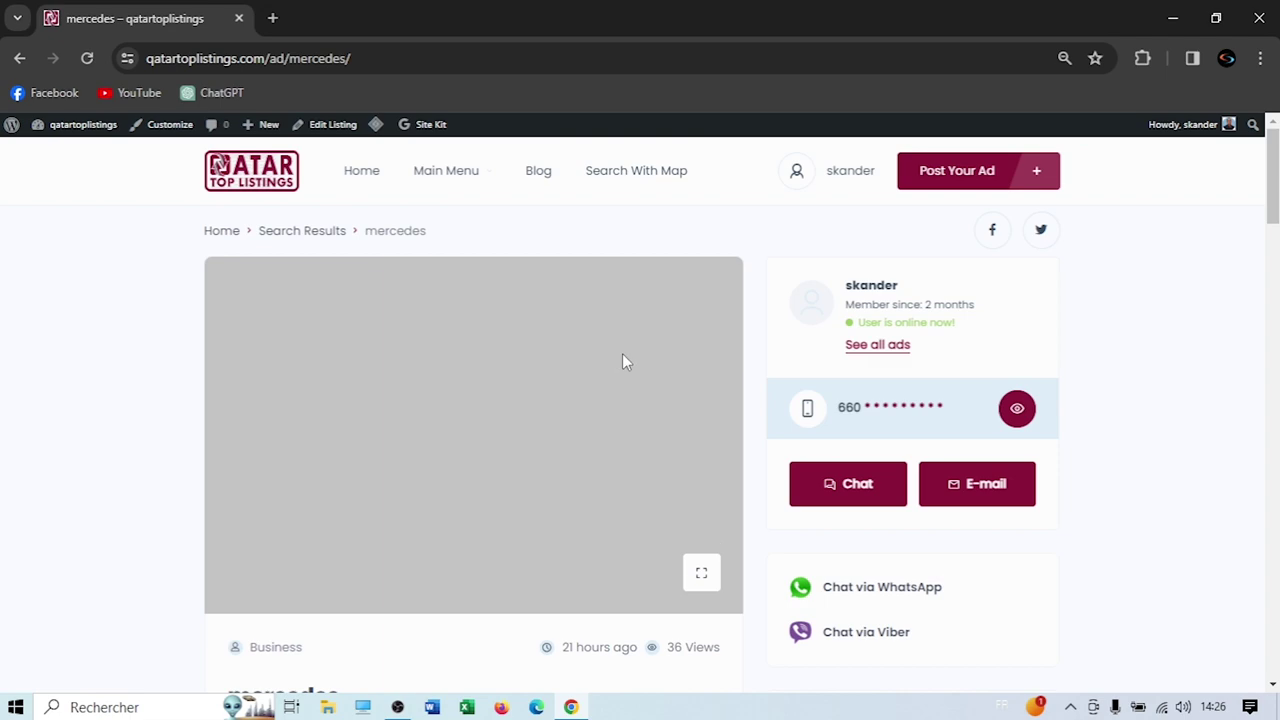
mouse_move(850, 170)
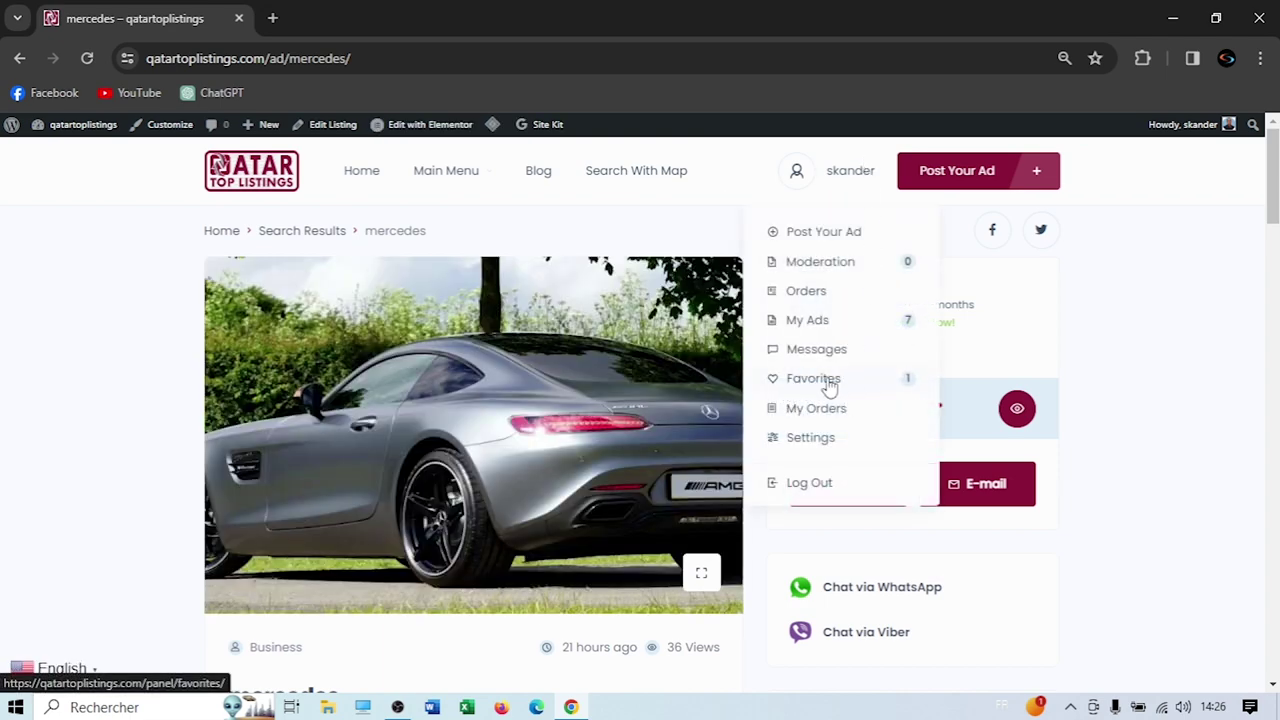
scroll(89, 414, "down", 15)
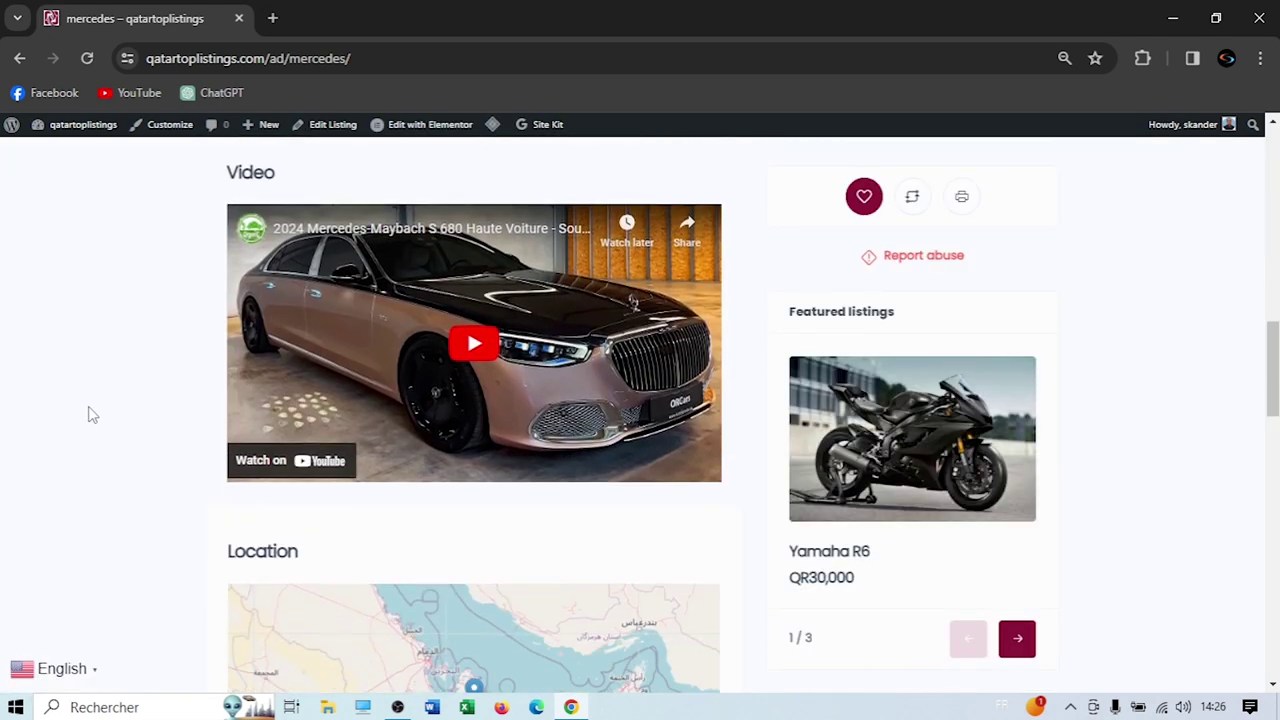
scroll(177, 437, "up", 2)
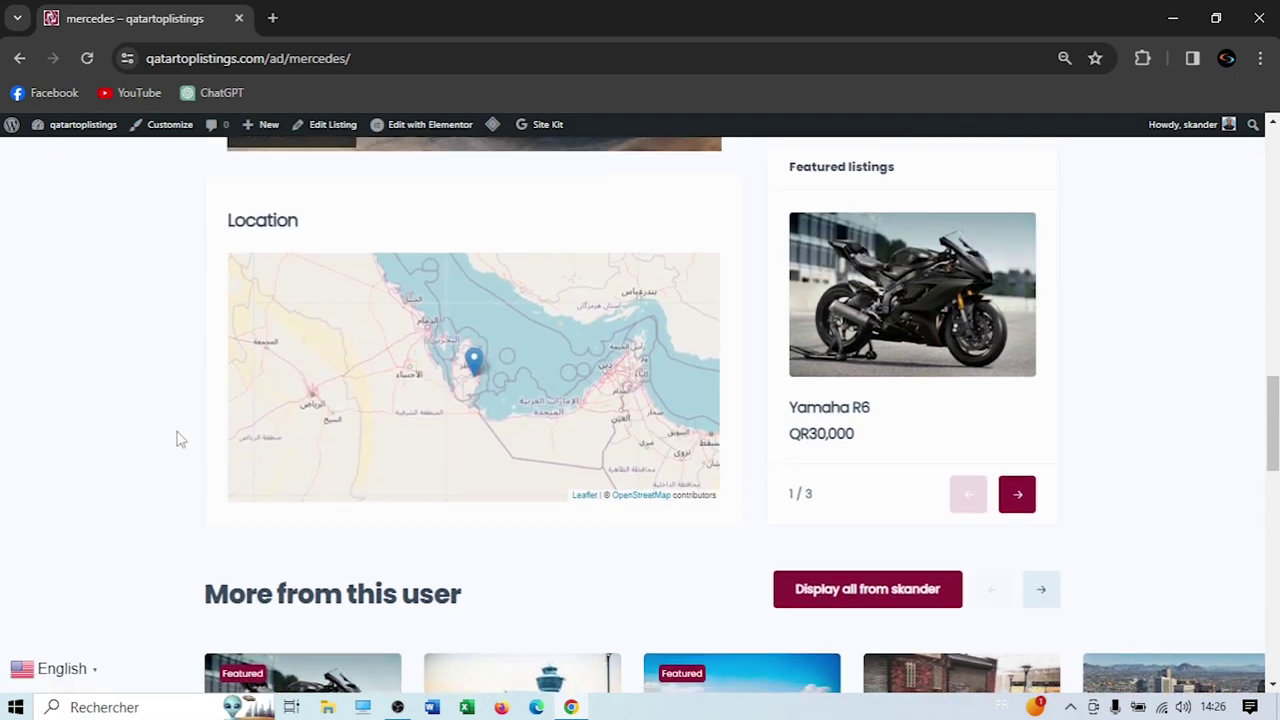
scroll(118, 453, "down", 3)
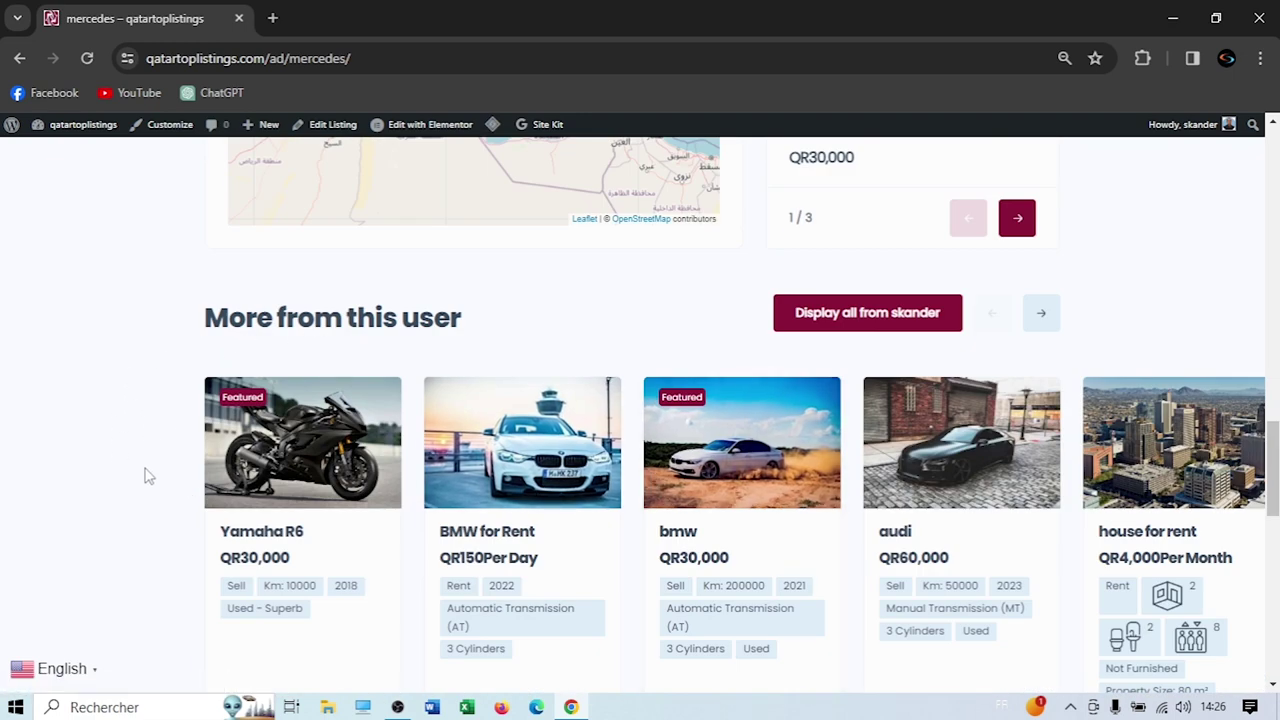
scroll(145, 476, "down", 5)
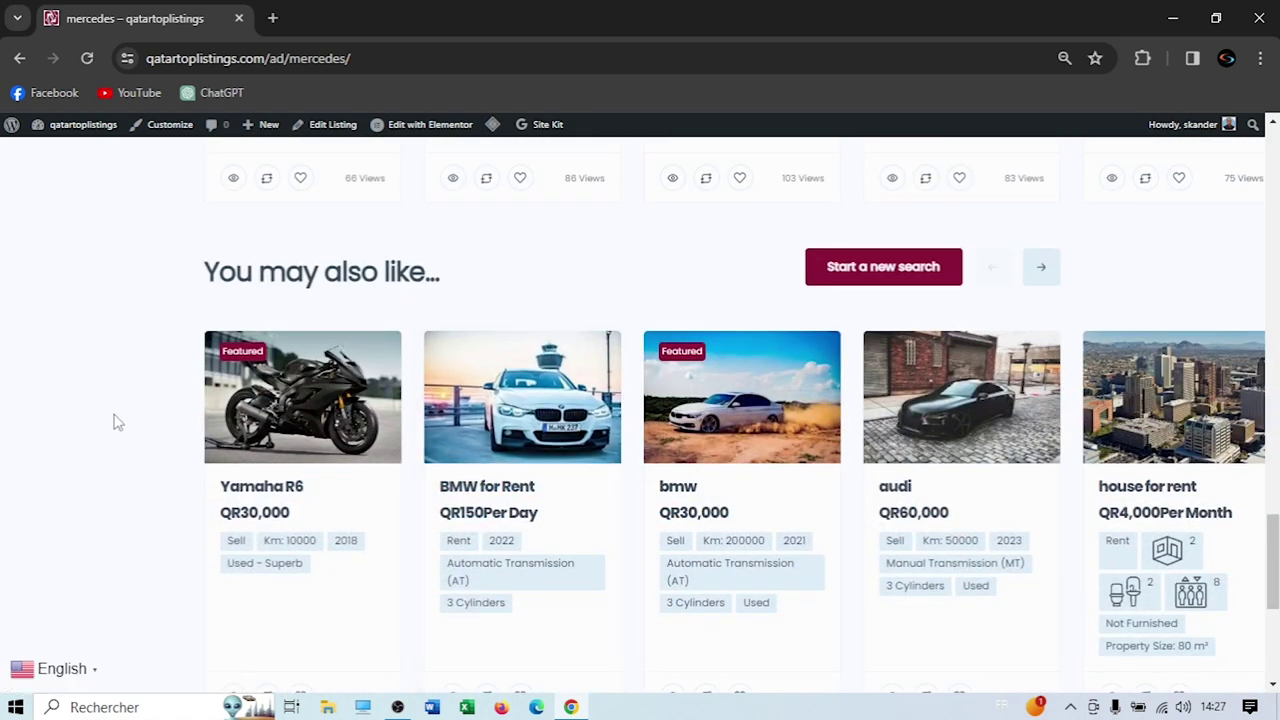
Return home via the logo, open Vehicles, and add the mercedes ad to compare
scroll(6, 403, "down", 3)
scroll(5, 405, "up", 10)
scroll(5, 405, "up", 10)
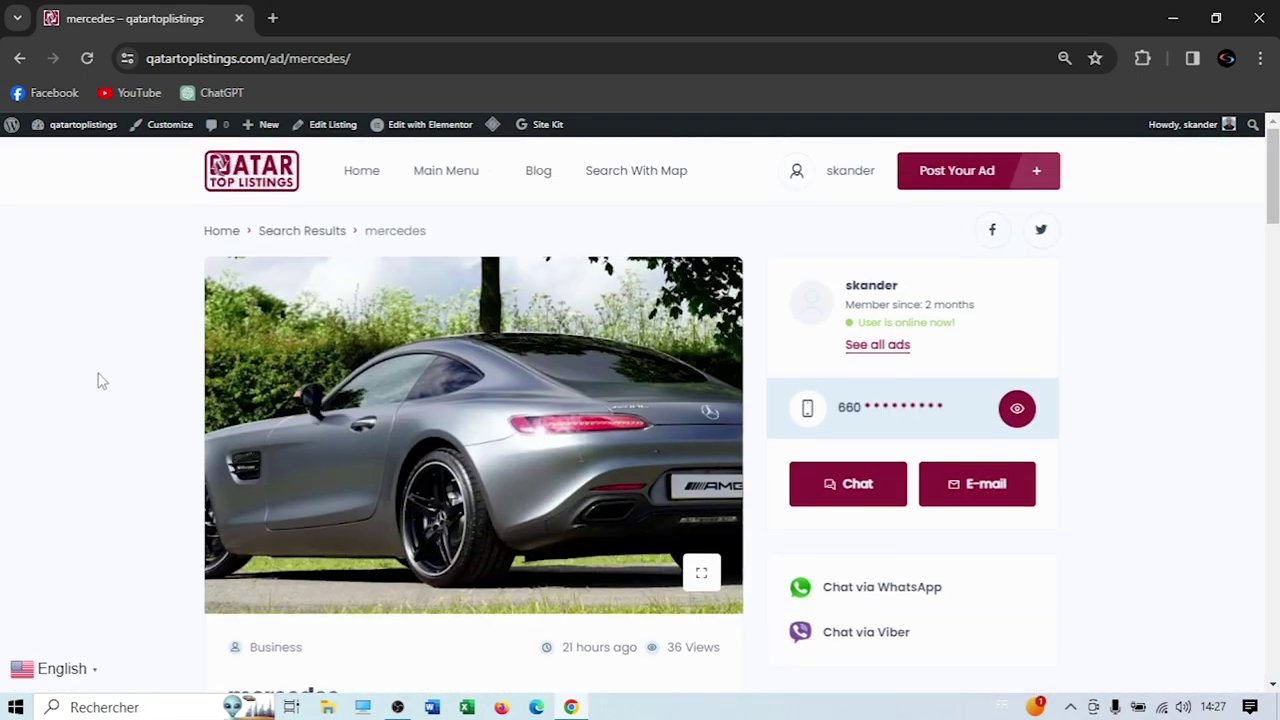
left_click(255, 180)
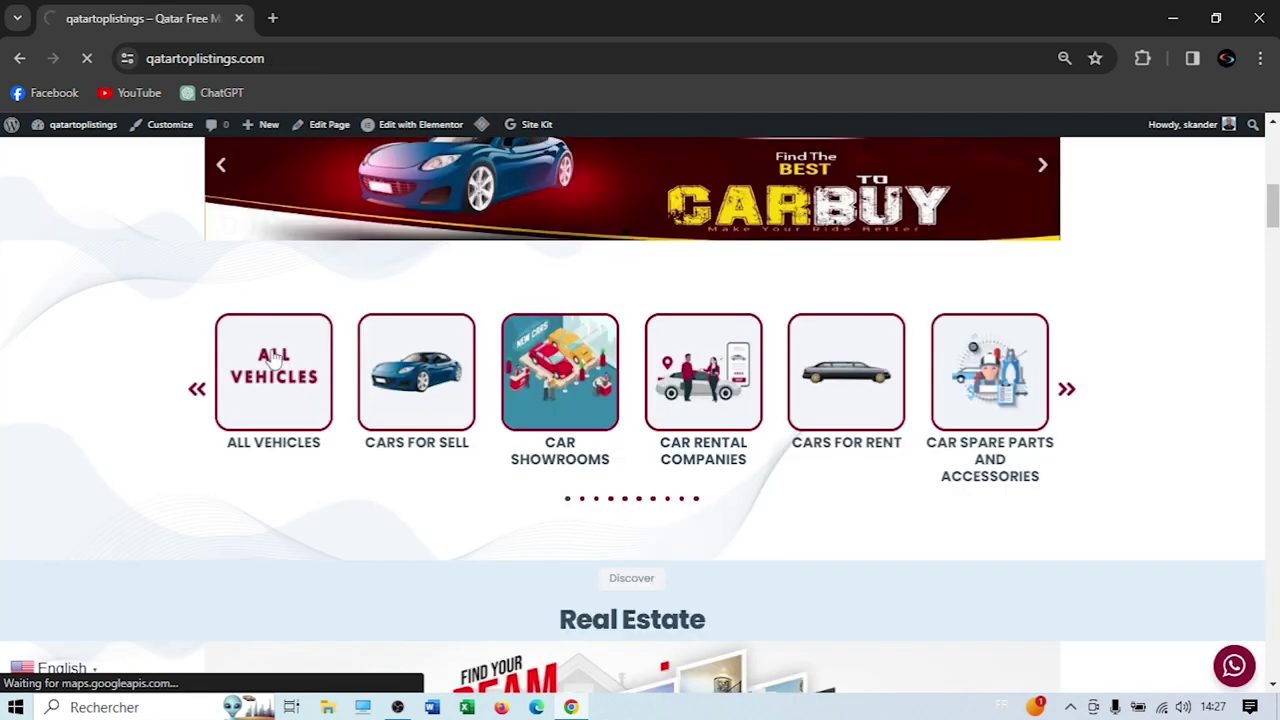
left_click(275, 360)
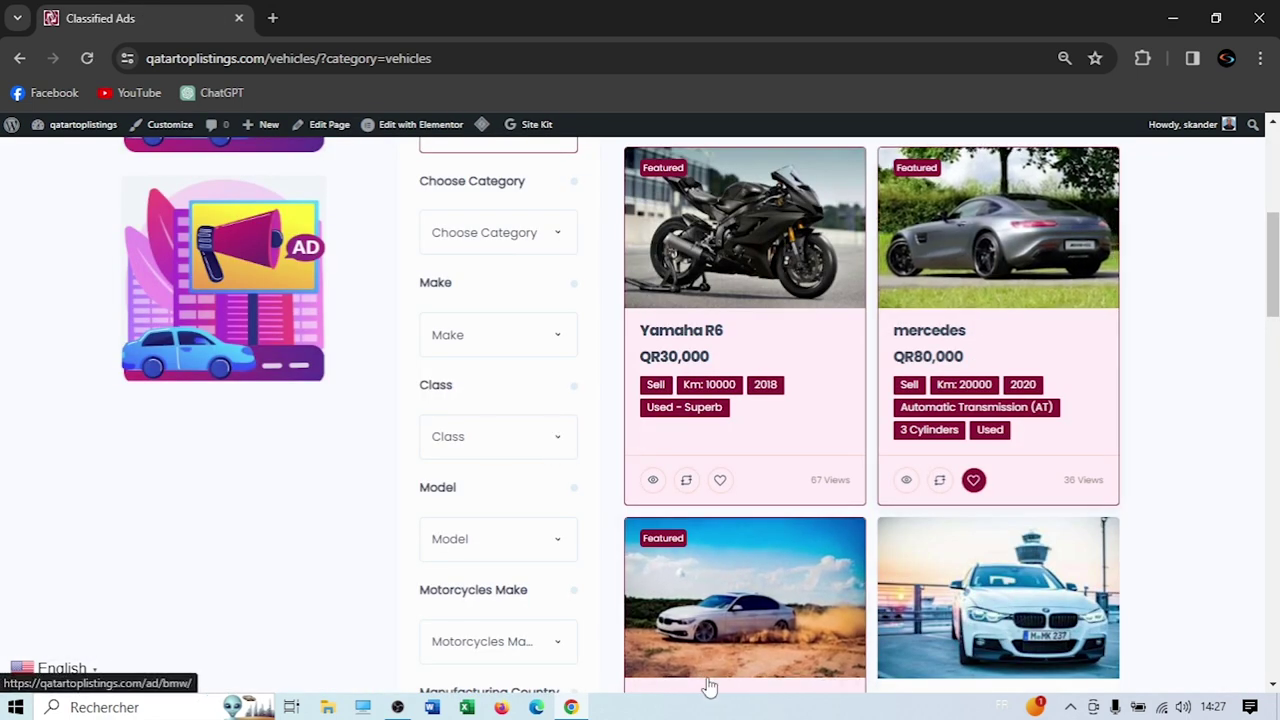
scroll(740, 640, "down", 1)
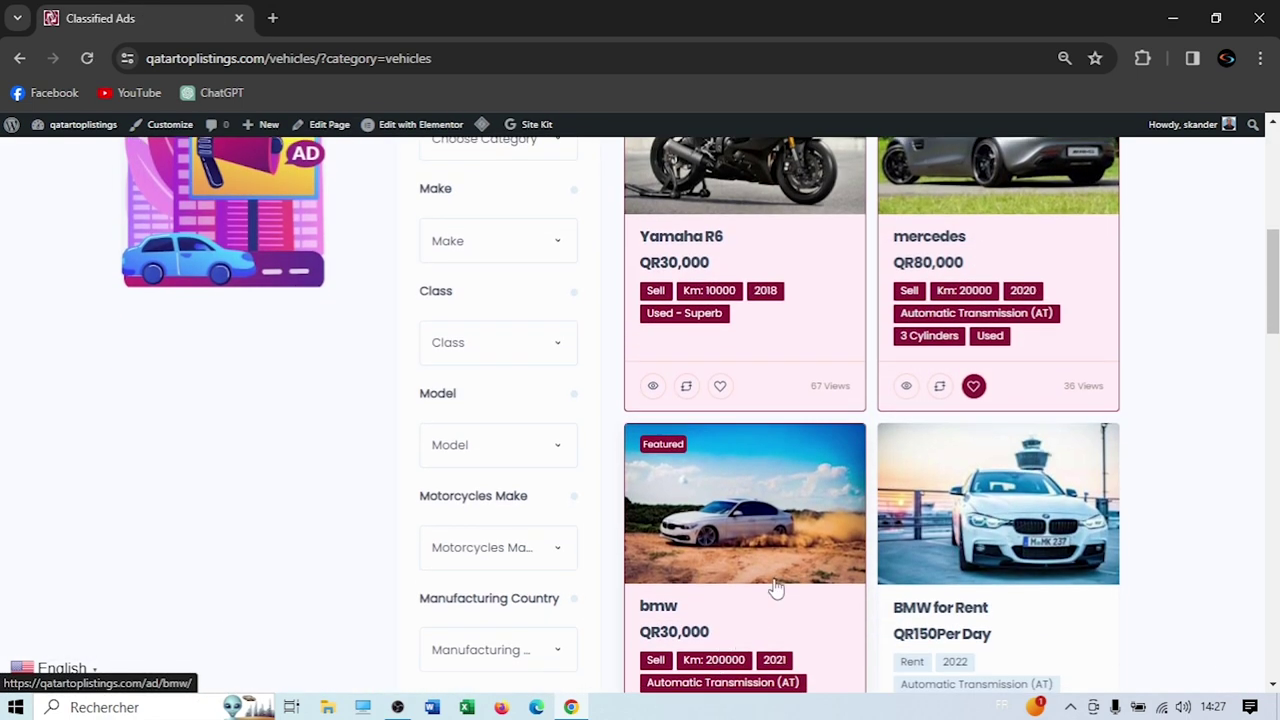
left_click(940, 387)
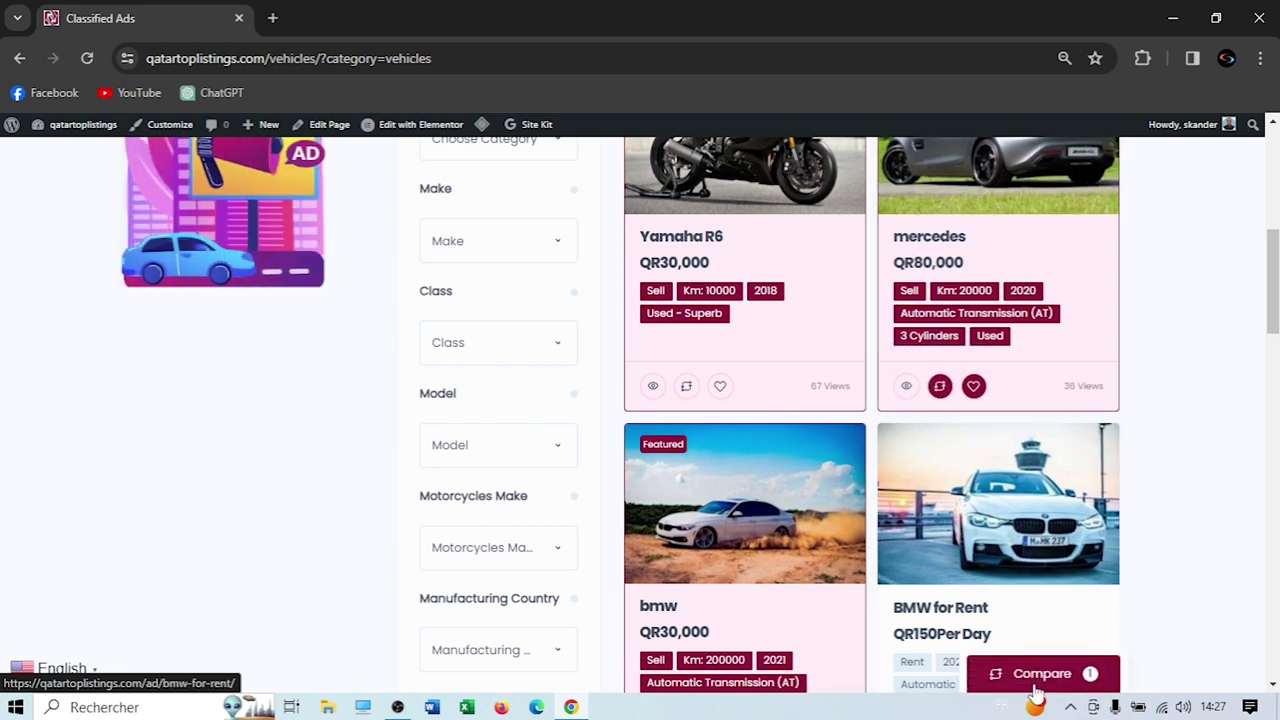
Add the bmw and BMW for Rent ads to compare and open the Compare page
scroll(815, 592, "down", 1)
scroll(815, 592, "down", 1)
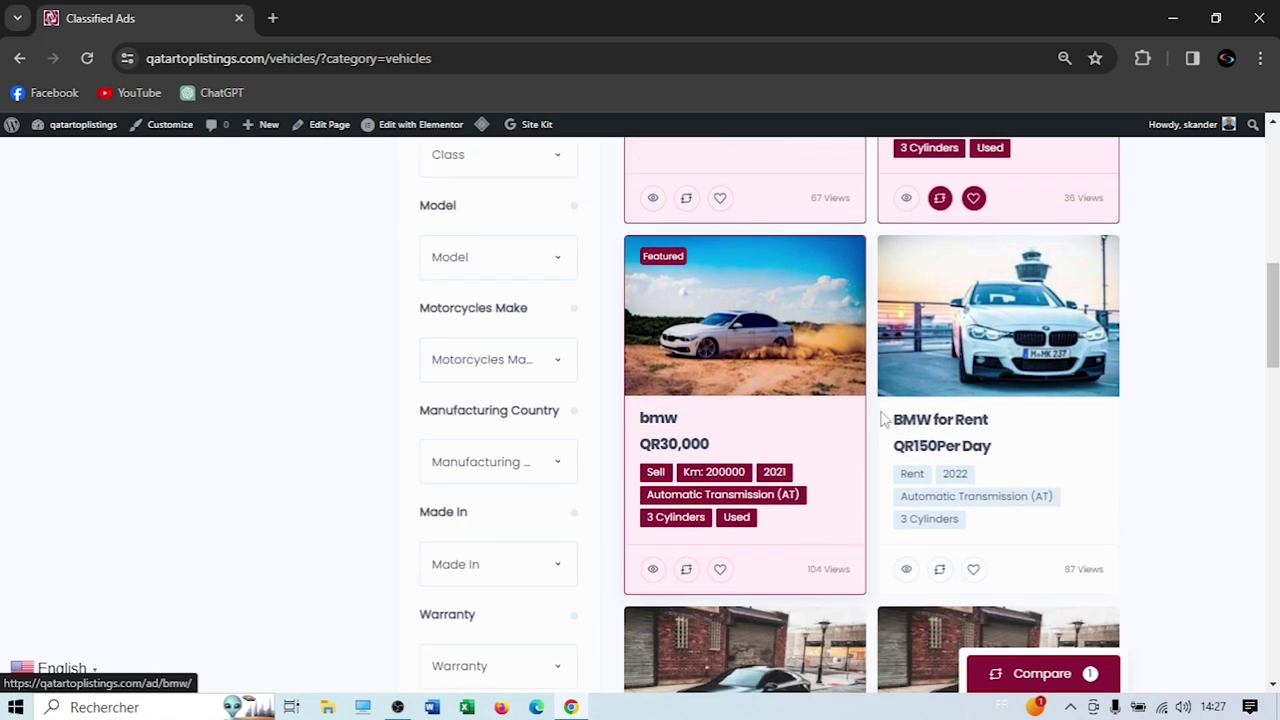
left_click(686, 569)
left_click(940, 569)
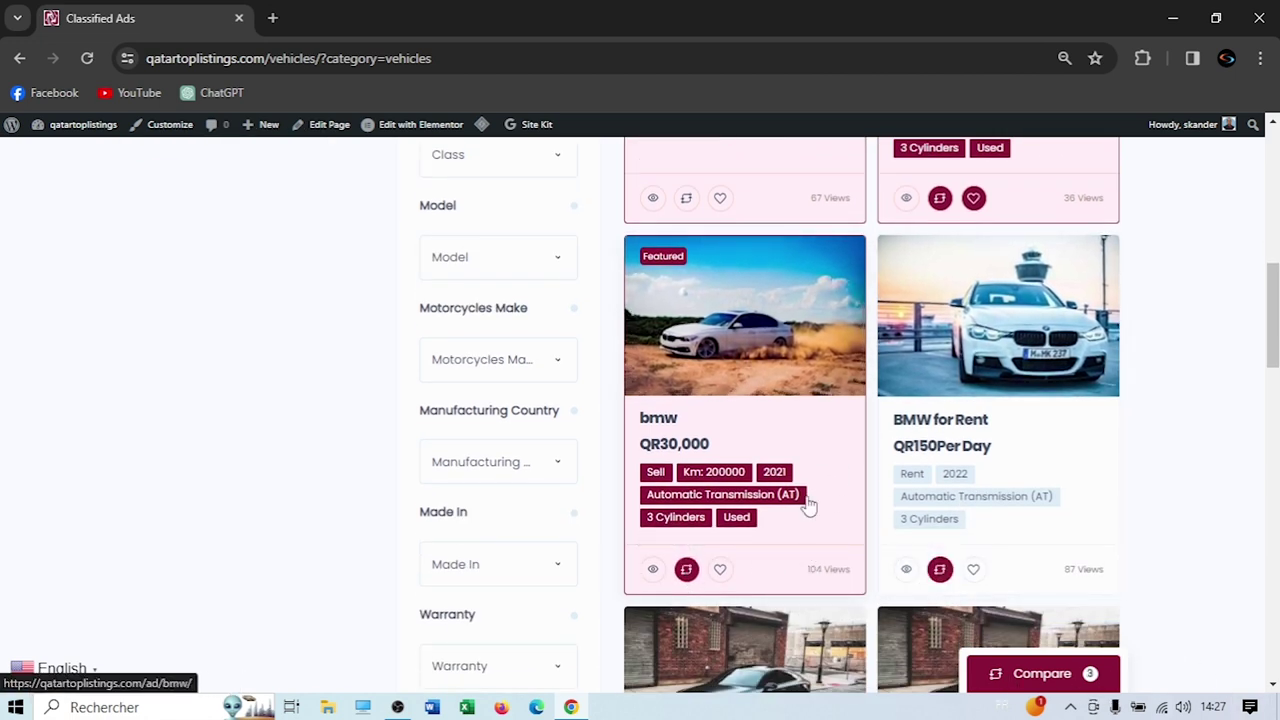
left_click(1040, 676)
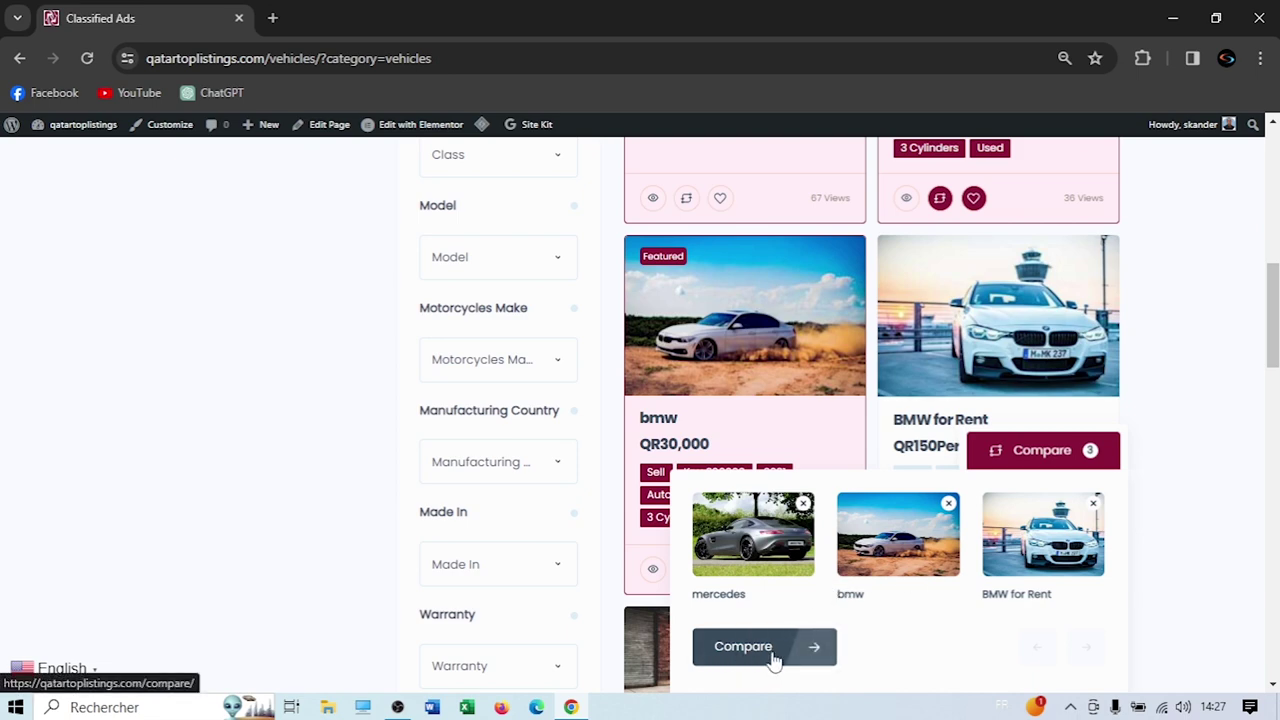
left_click(738, 658)
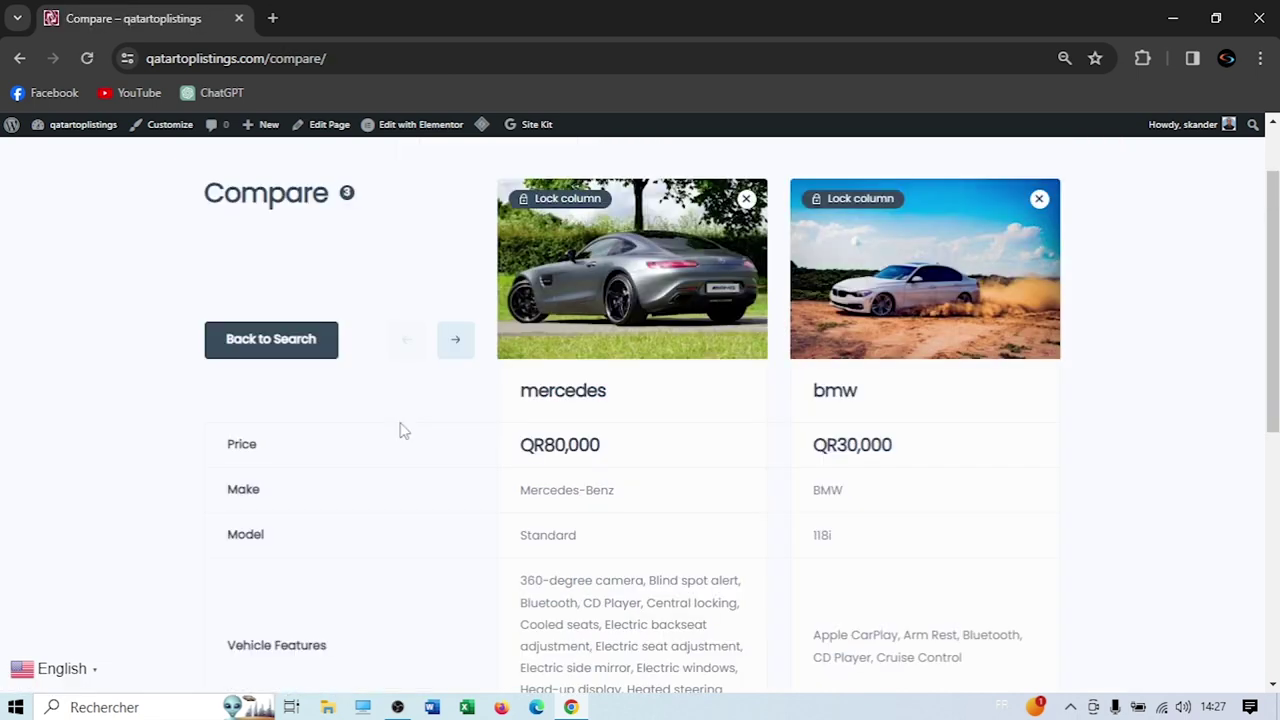
Lock the mercedes column and cycle the second column between bmw and BMW for Rent
scroll(258, 410, "down", 2)
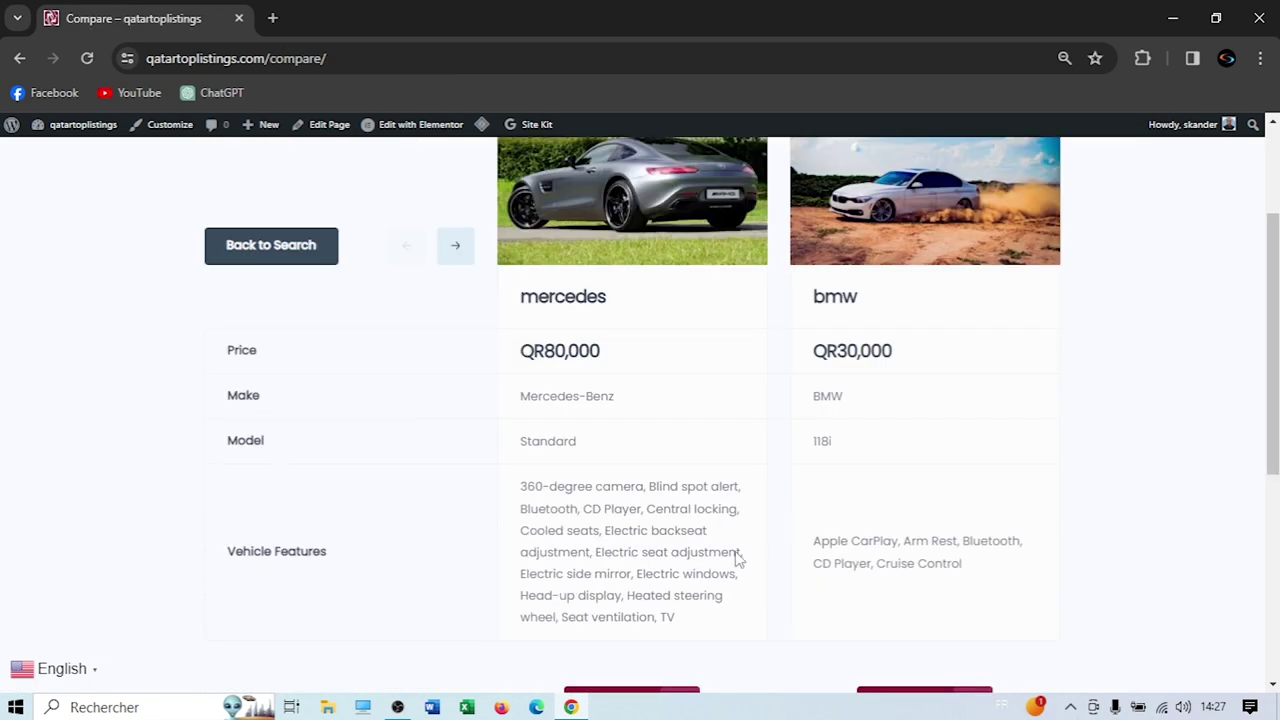
scroll(720, 545, "down", 2)
scroll(690, 529, "up", 1)
scroll(680, 527, "down", 1)
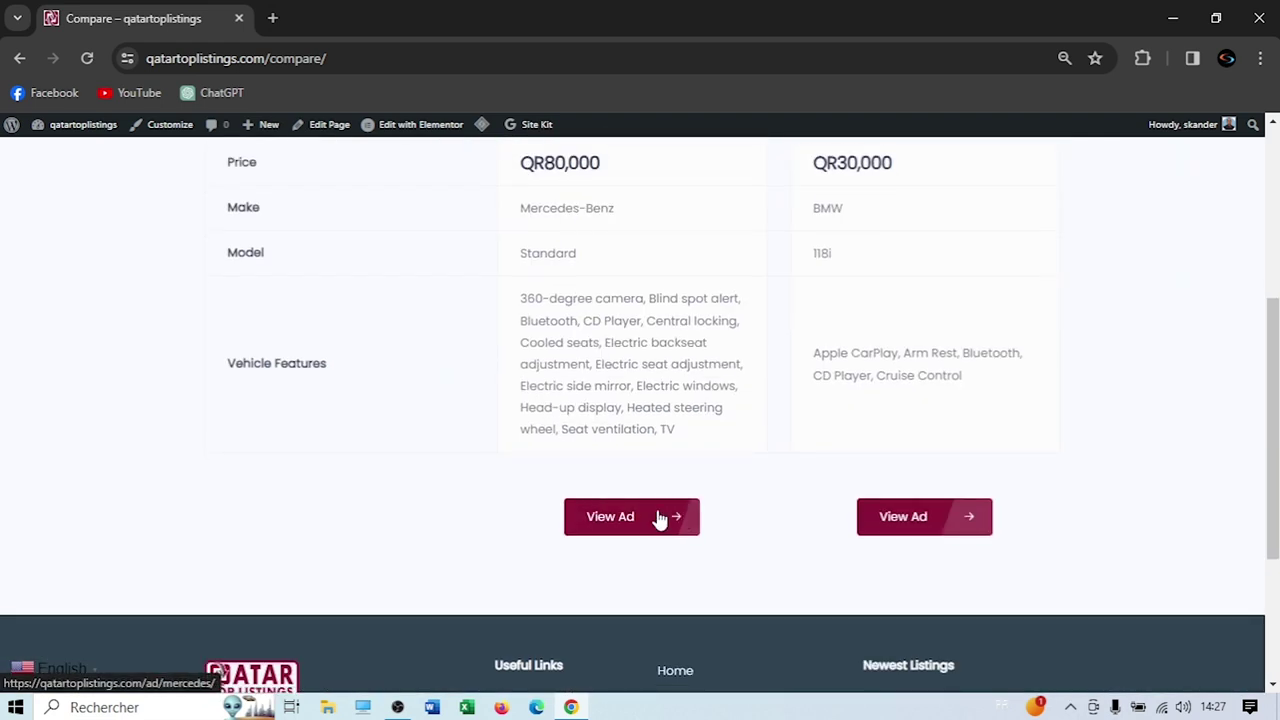
scroll(680, 430, "up", 4)
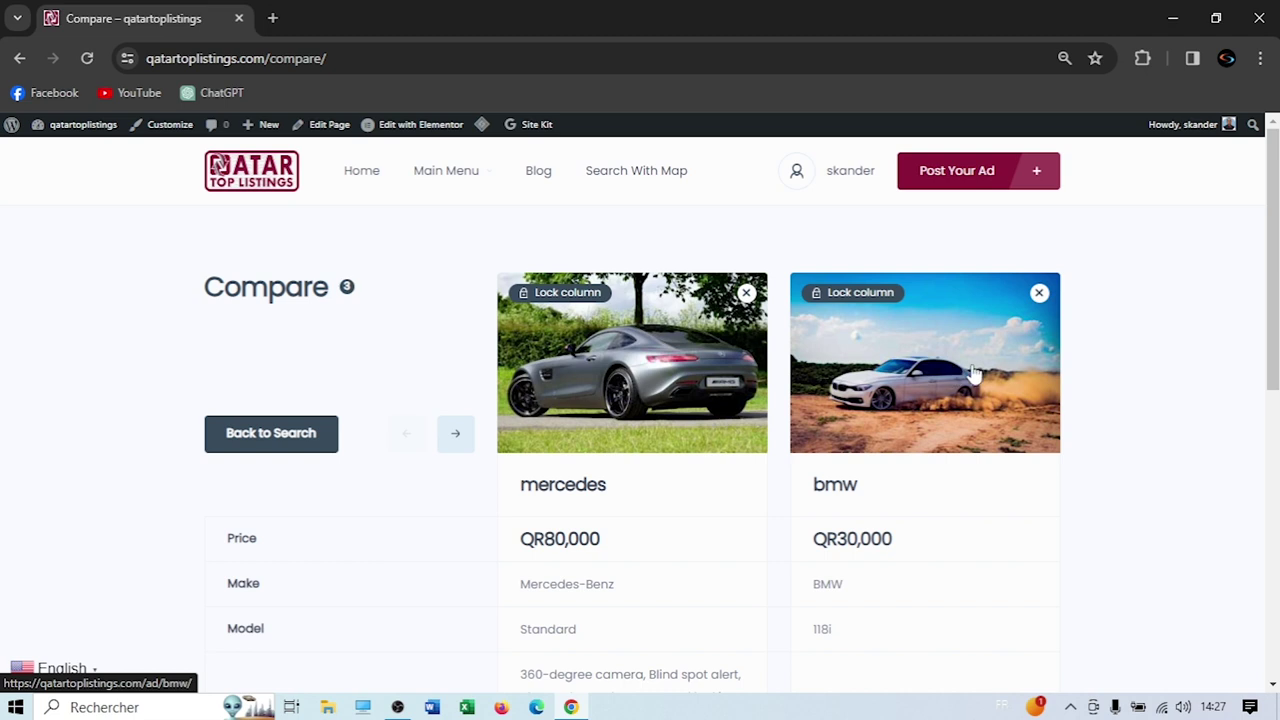
left_click(568, 293)
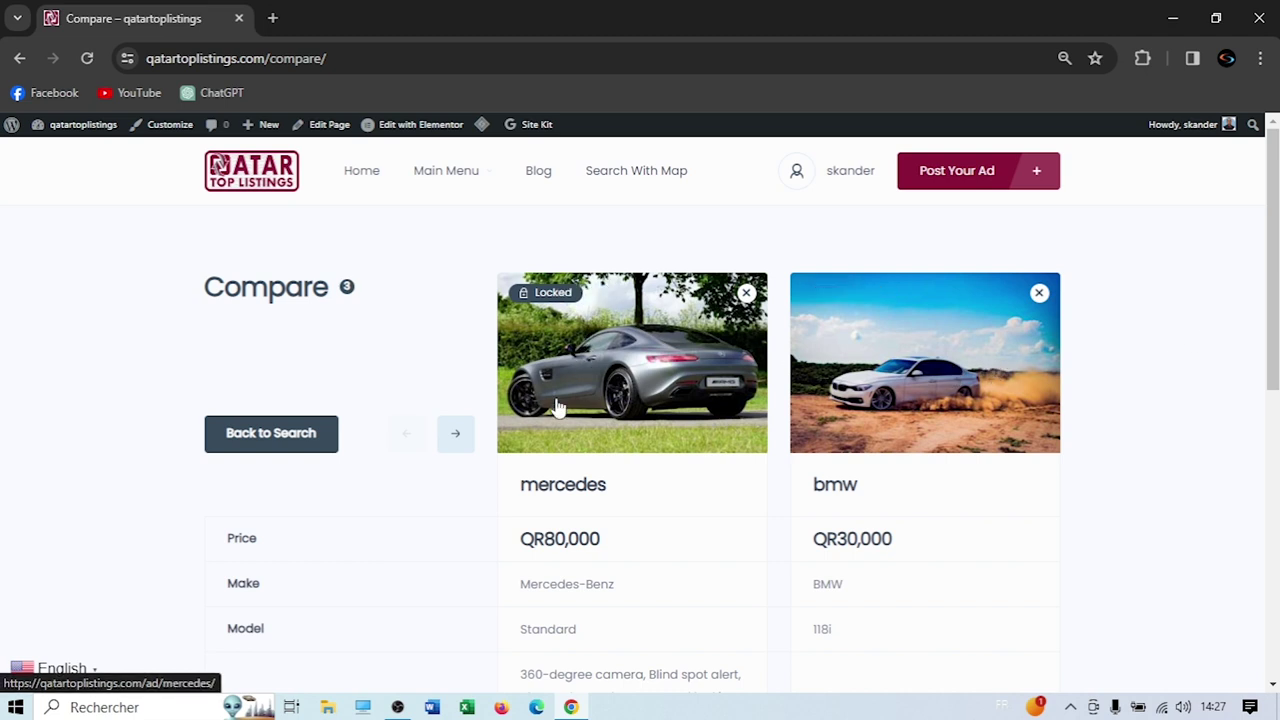
left_click(451, 434)
left_click(408, 434)
left_click(452, 434)
left_click(409, 439)
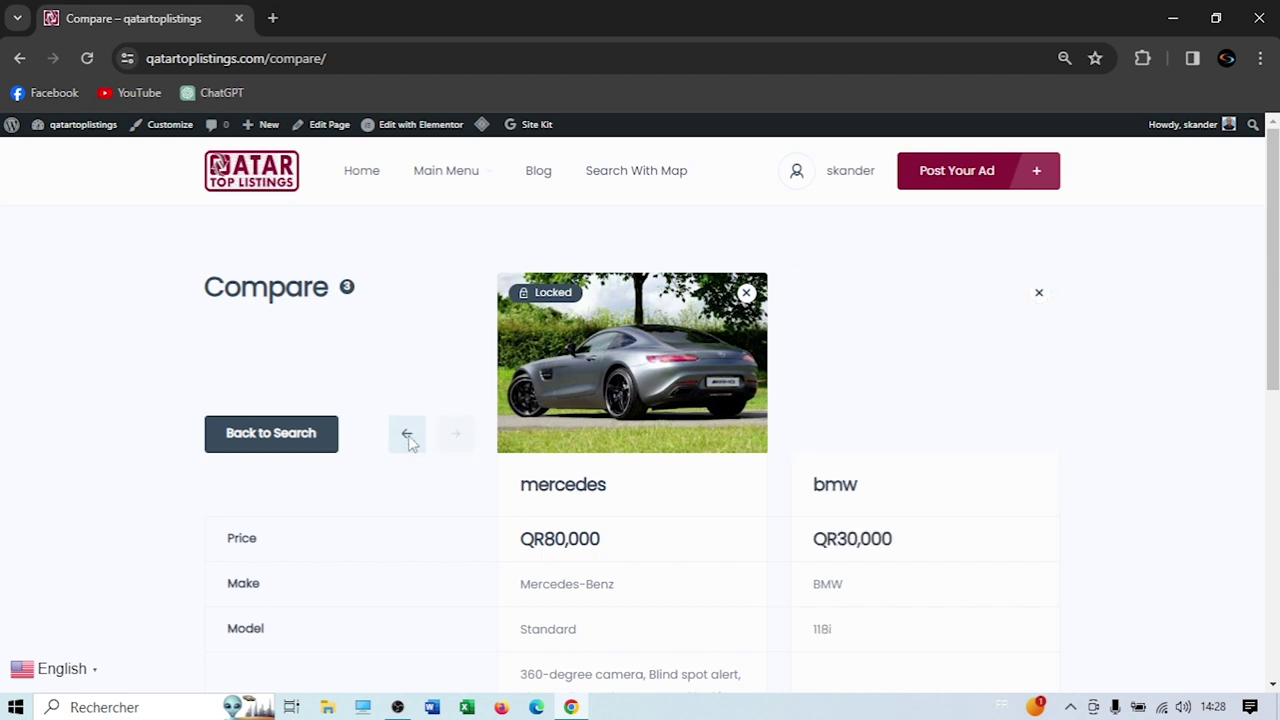
left_click(455, 434)
Unlock mercedes, lock BMW for Rent as the first column, and bring mercedes beside it
scroll(700, 494, "down", 1)
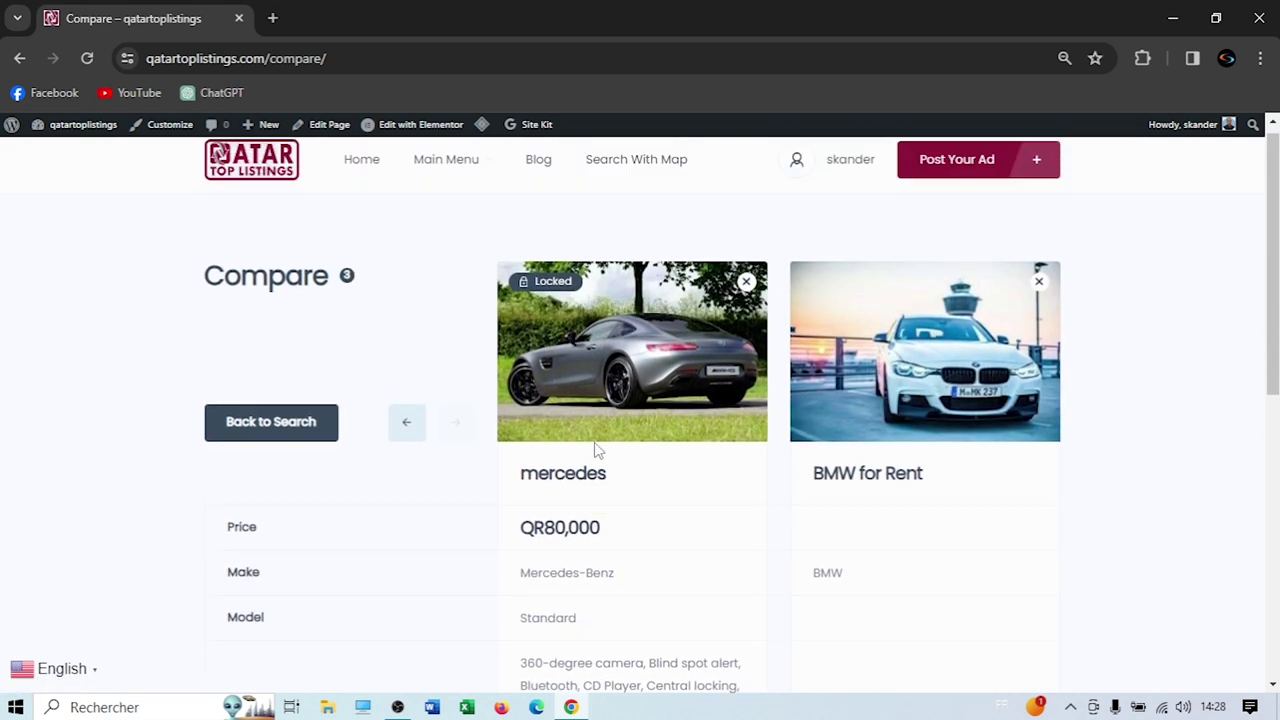
scroll(597, 450, "up", 1)
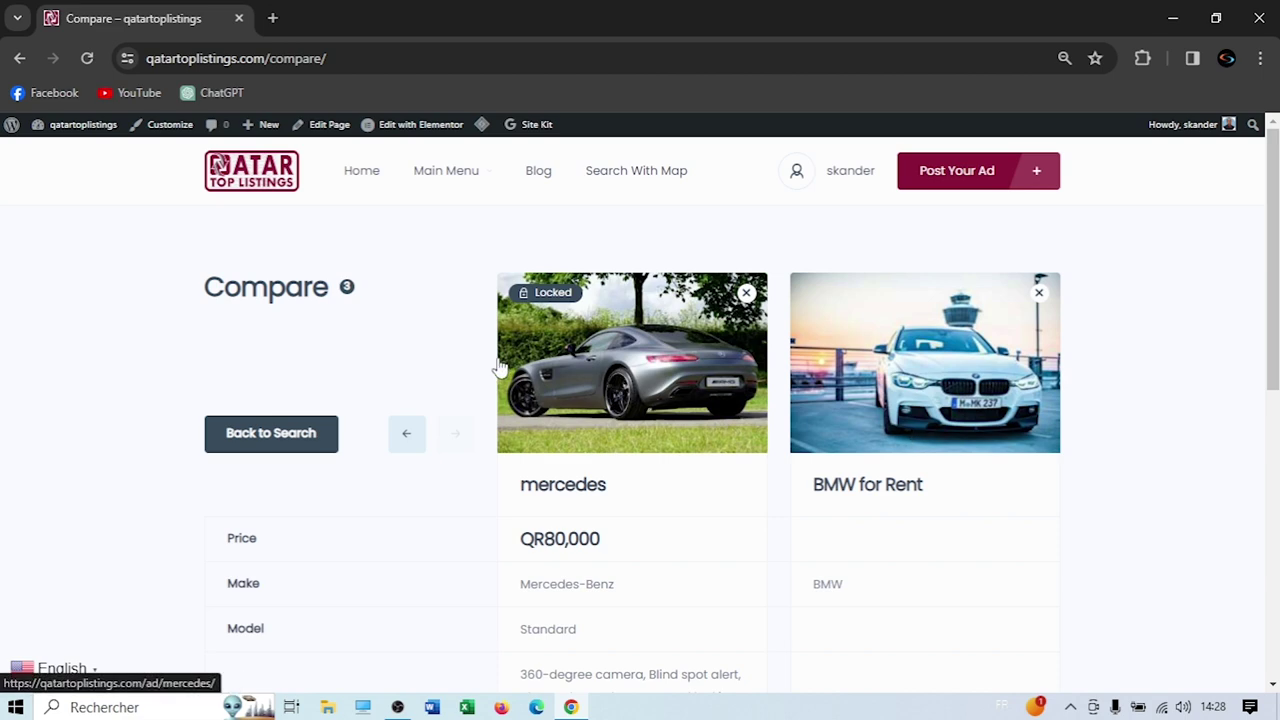
scroll(490, 372, "down", 5)
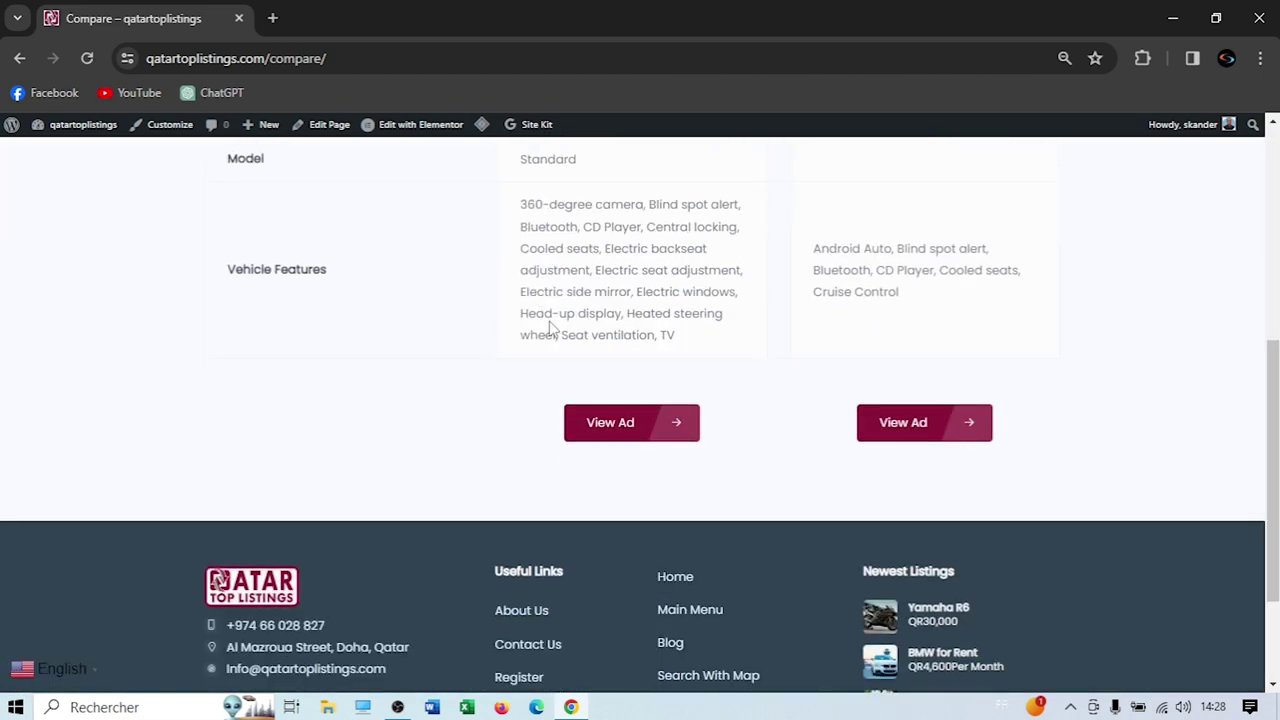
scroll(545, 315, "up", 2)
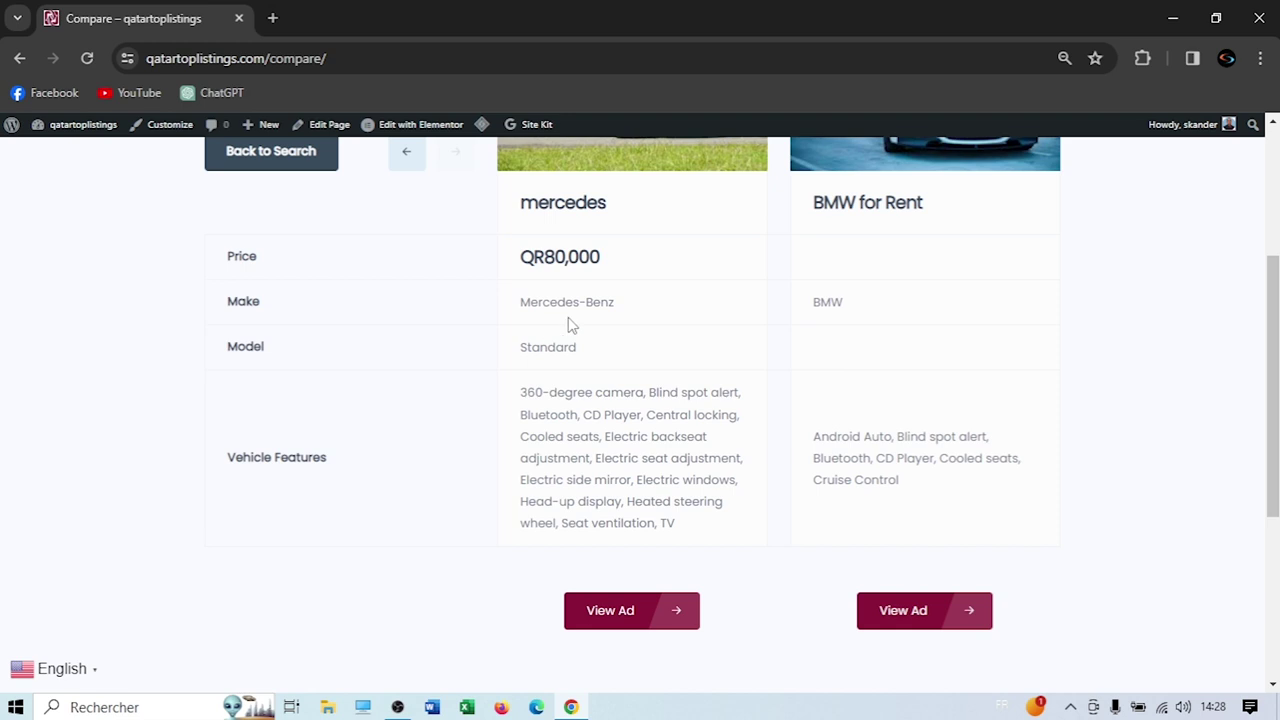
scroll(548, 328, "up", 3)
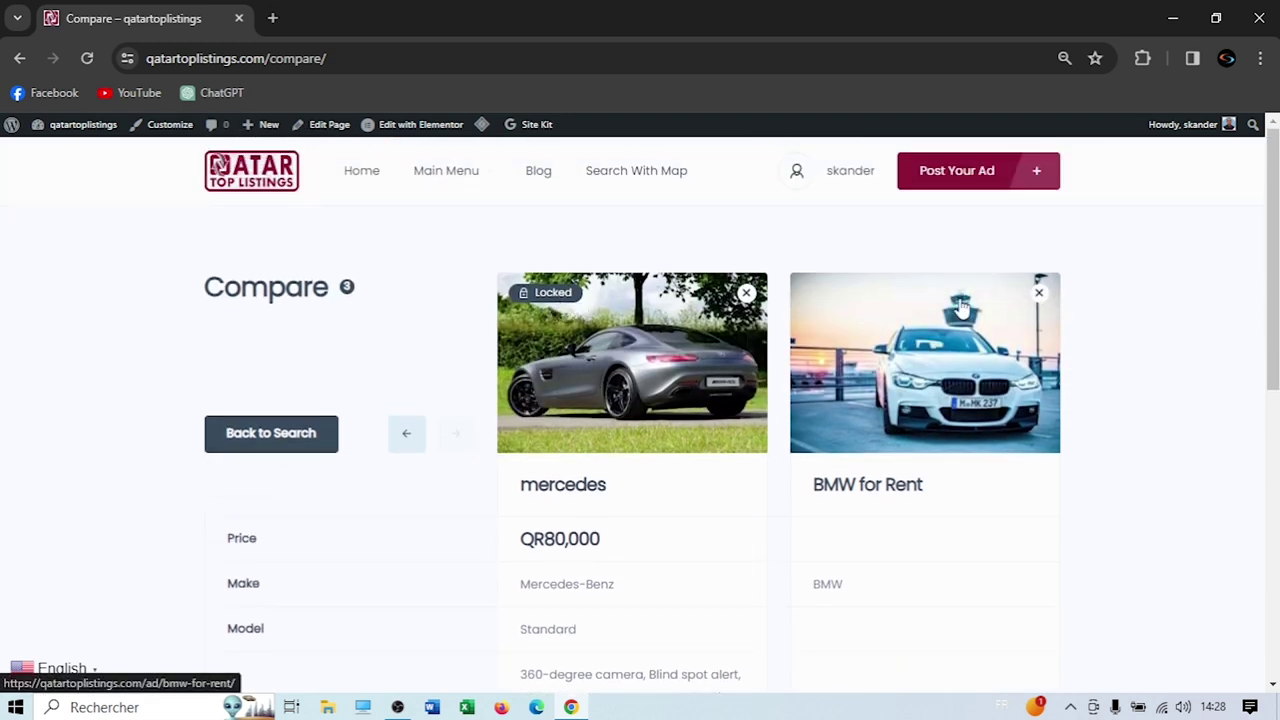
left_click(568, 292)
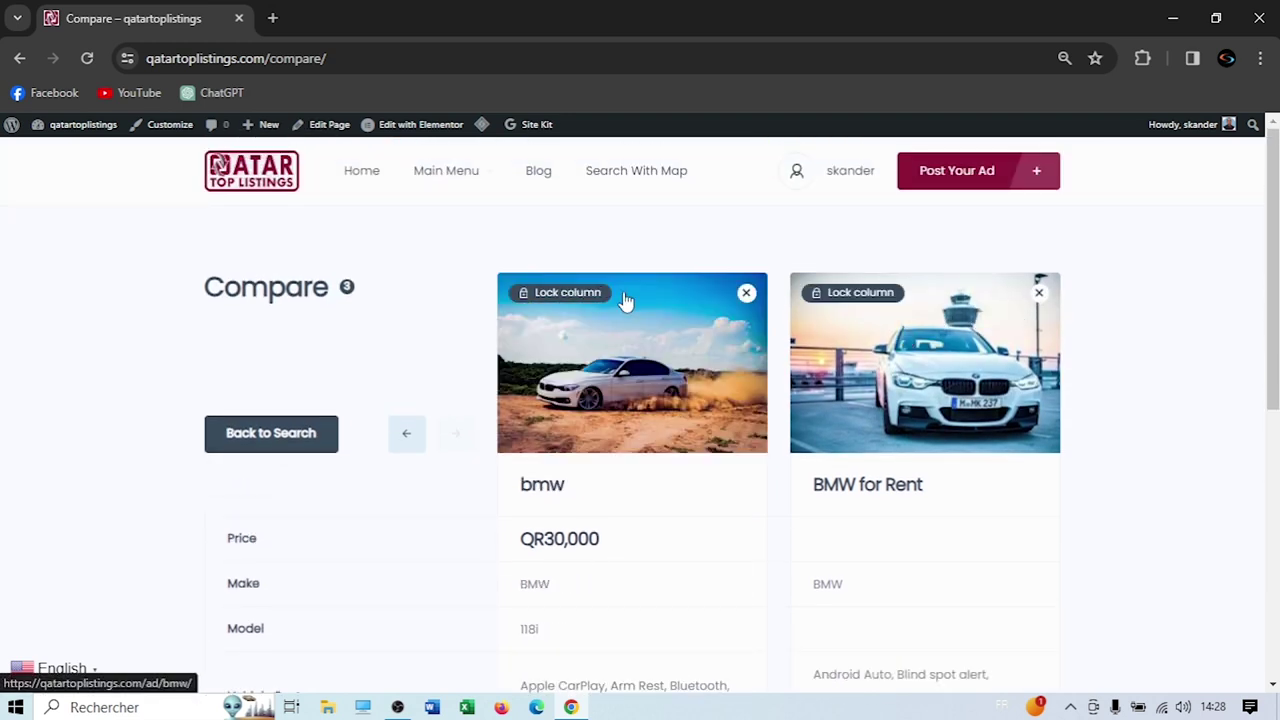
left_click(858, 293)
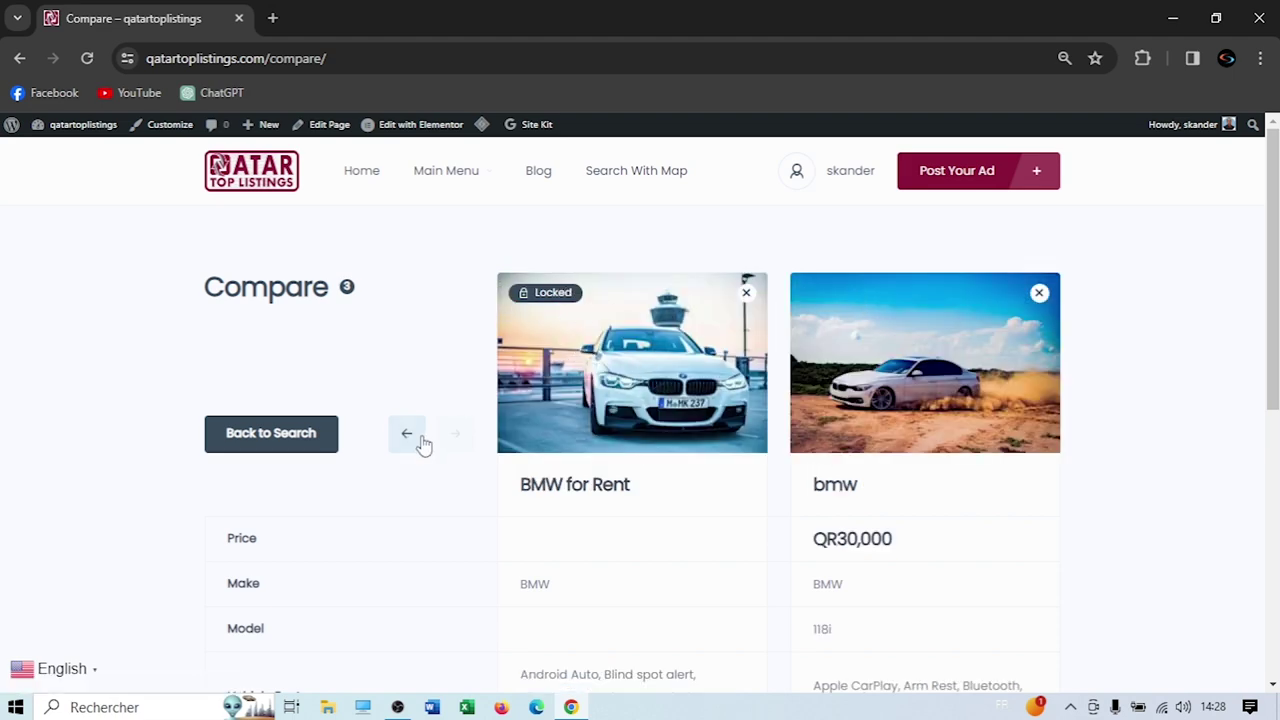
left_click(407, 434)
scroll(487, 407, "down", 1)
scroll(487, 407, "up", 1)
Go to the home page and remove the mercedes from the comparison list
left_click(678, 366)
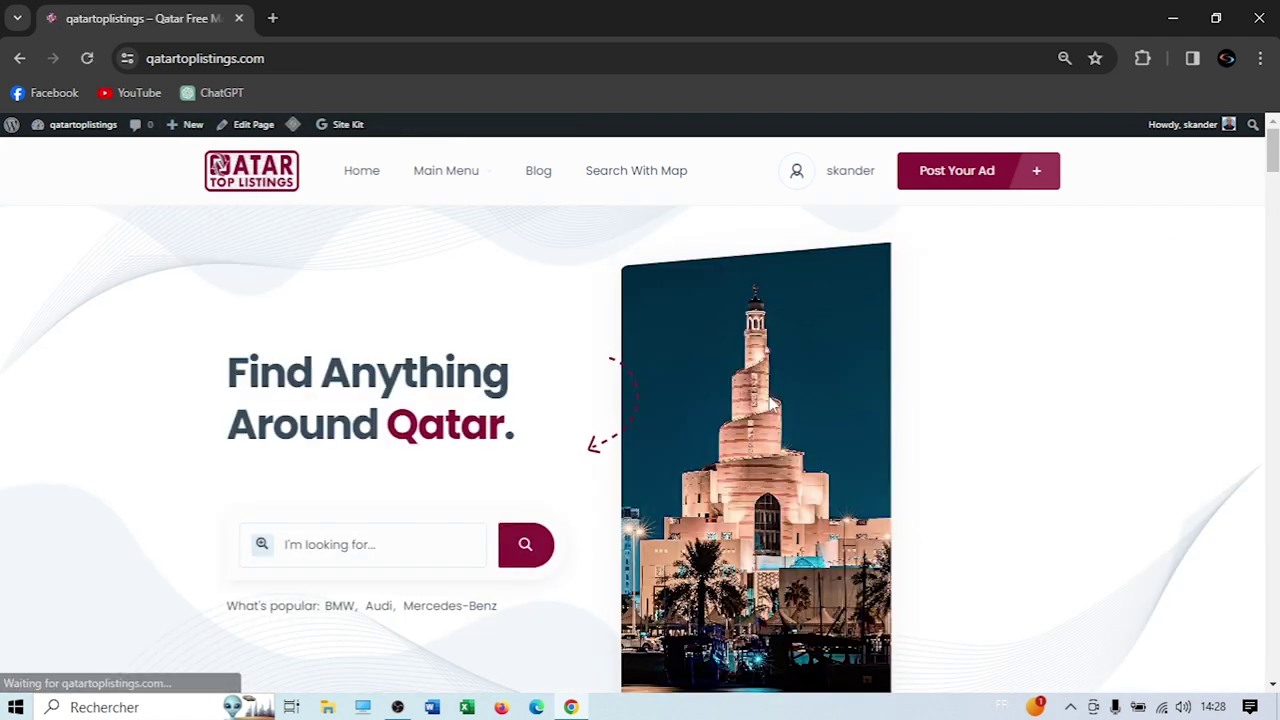
scroll(1045, 680, "down", 3)
left_click(1045, 677)
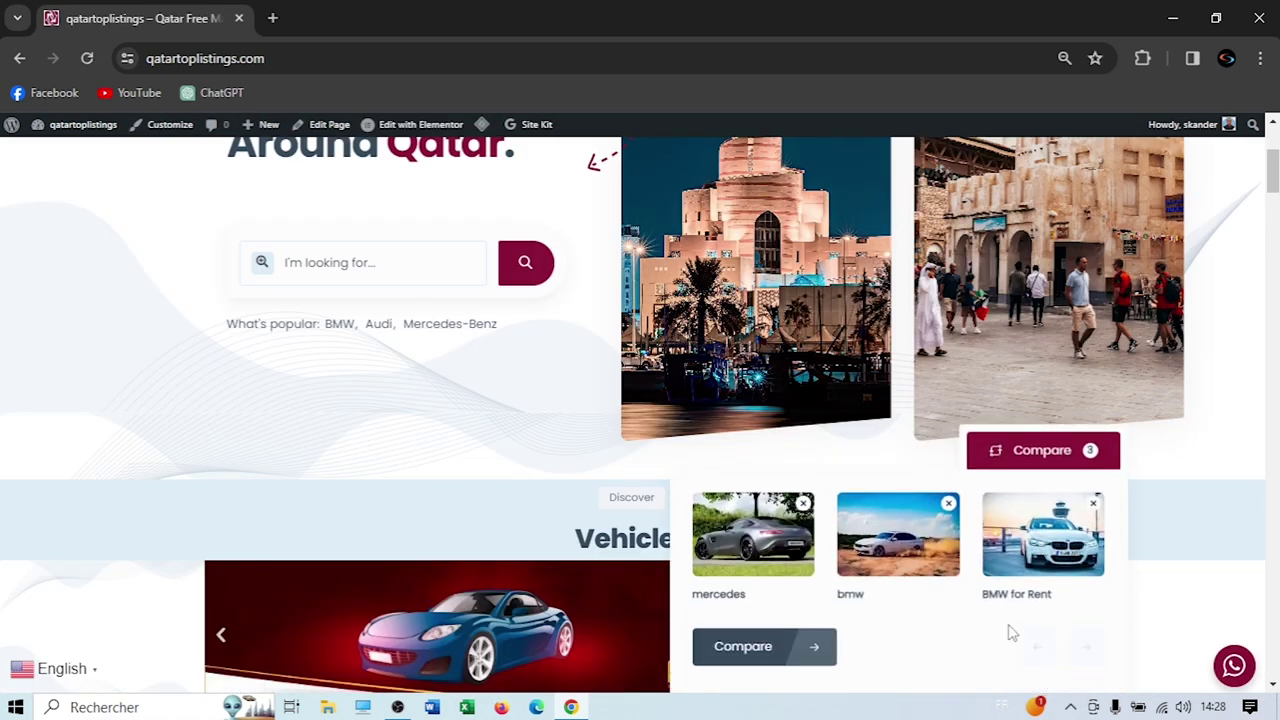
left_click(803, 503)
left_click(803, 503)
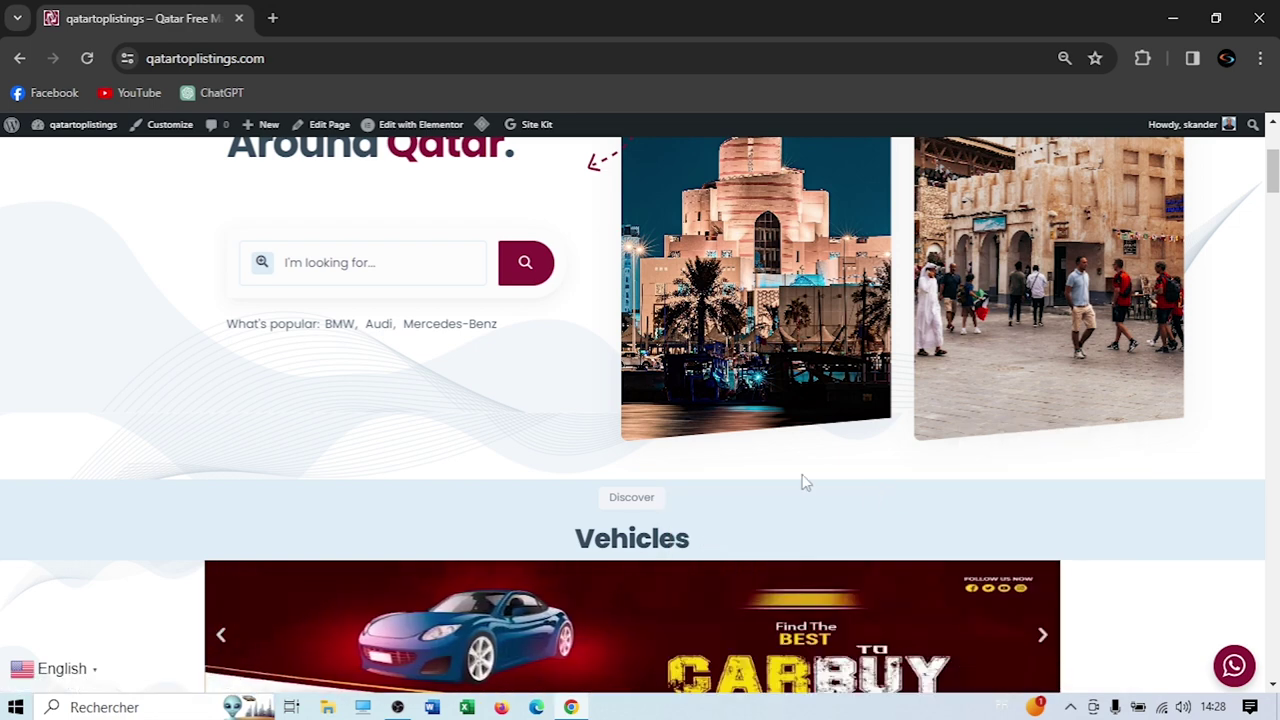
Scroll the homepage category carousels to Furniture & Décor, then open the Post Your Ad form
scroll(868, 492, "up", 3)
scroll(237, 313, "down", 8)
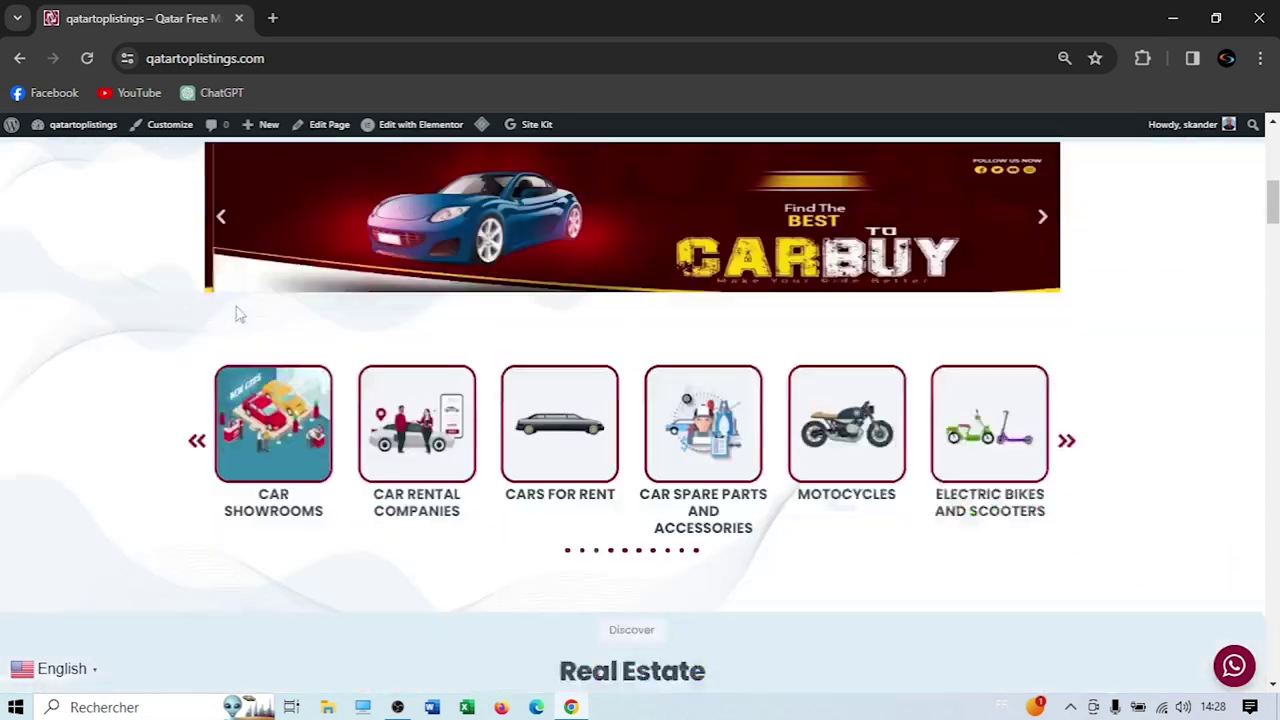
scroll(583, 341, "down", 12)
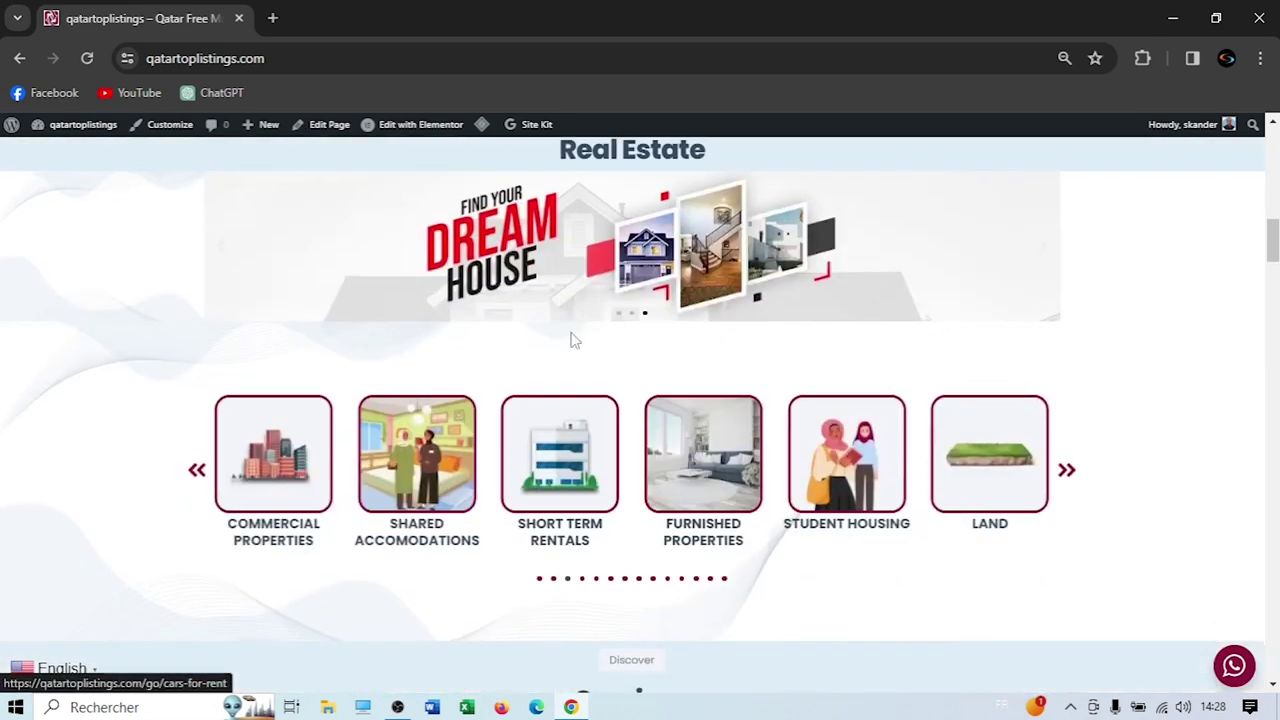
scroll(290, 365, "down", 13)
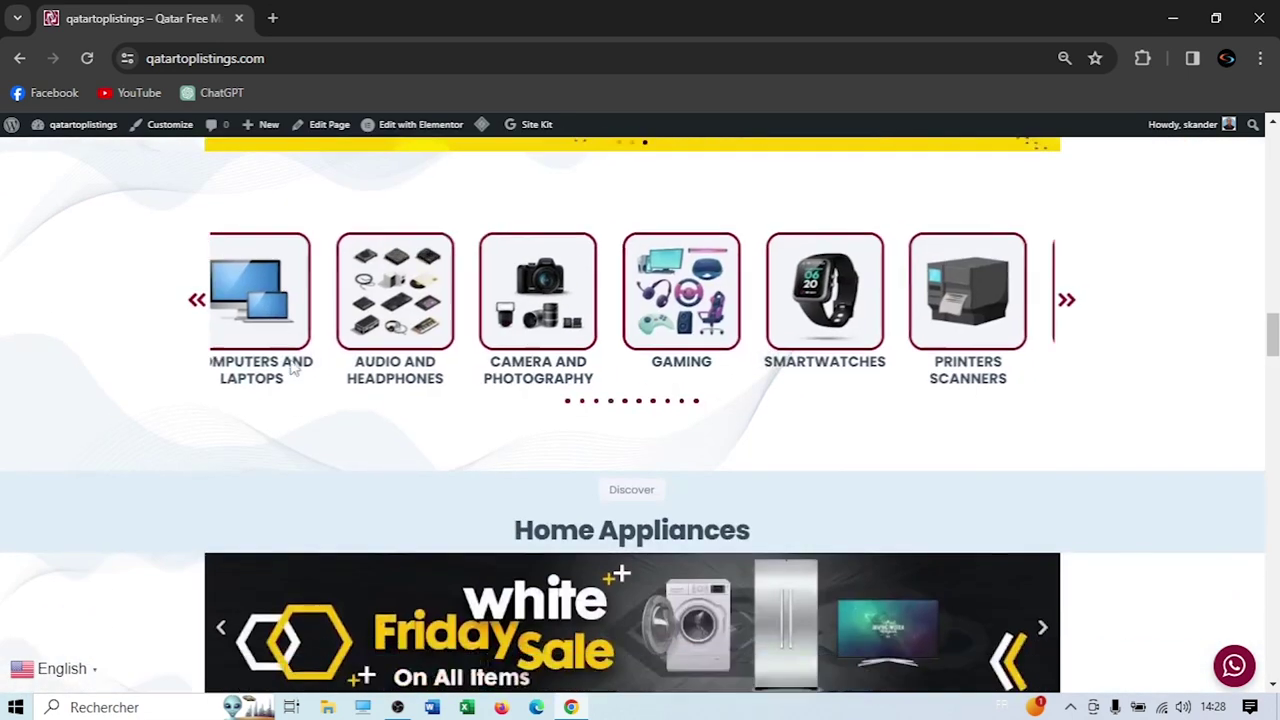
scroll(290, 360, "up", 20)
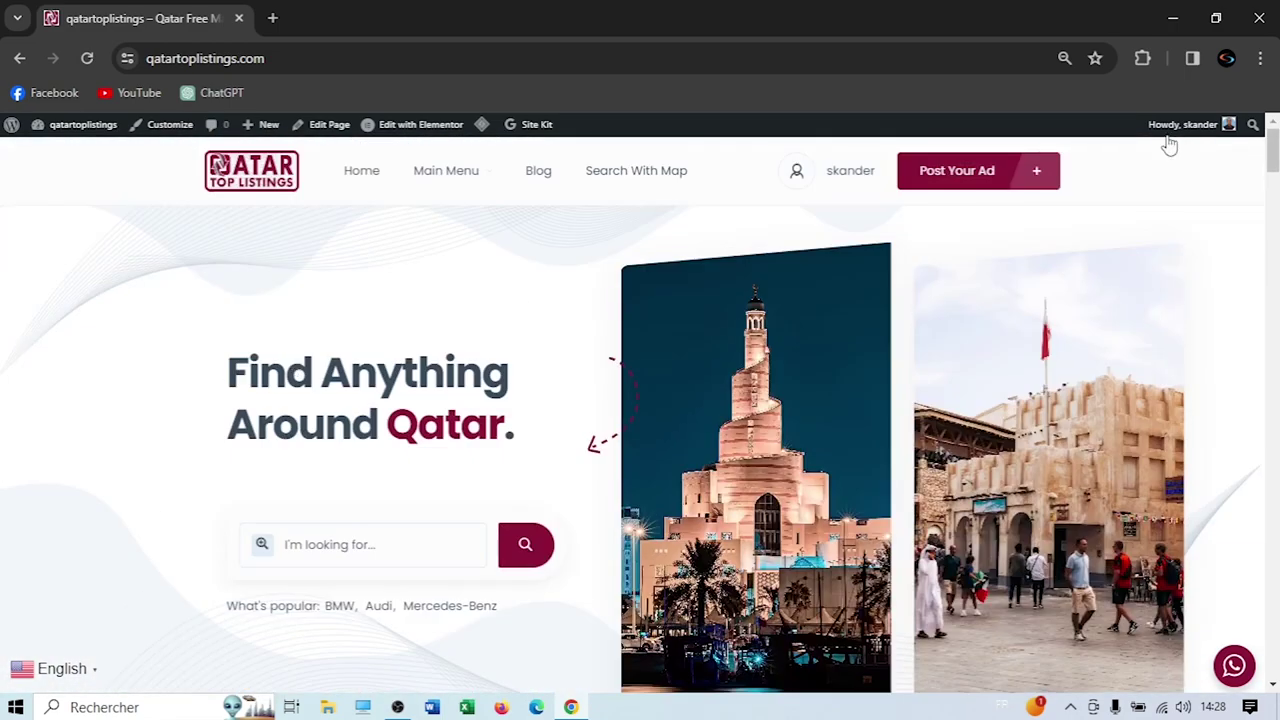
left_click(955, 175)
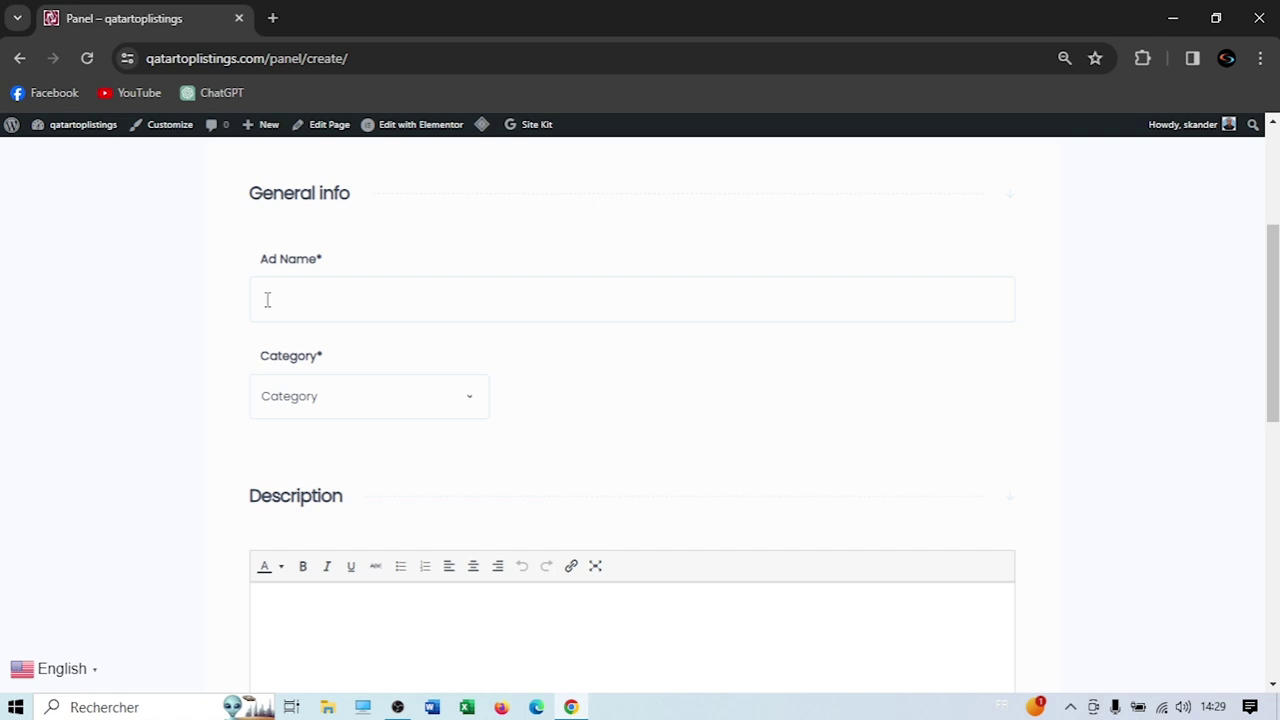
Start a Vehicles › Cars For Sale ad for an Alfa Romeo 147 Standard
left_click(357, 400)
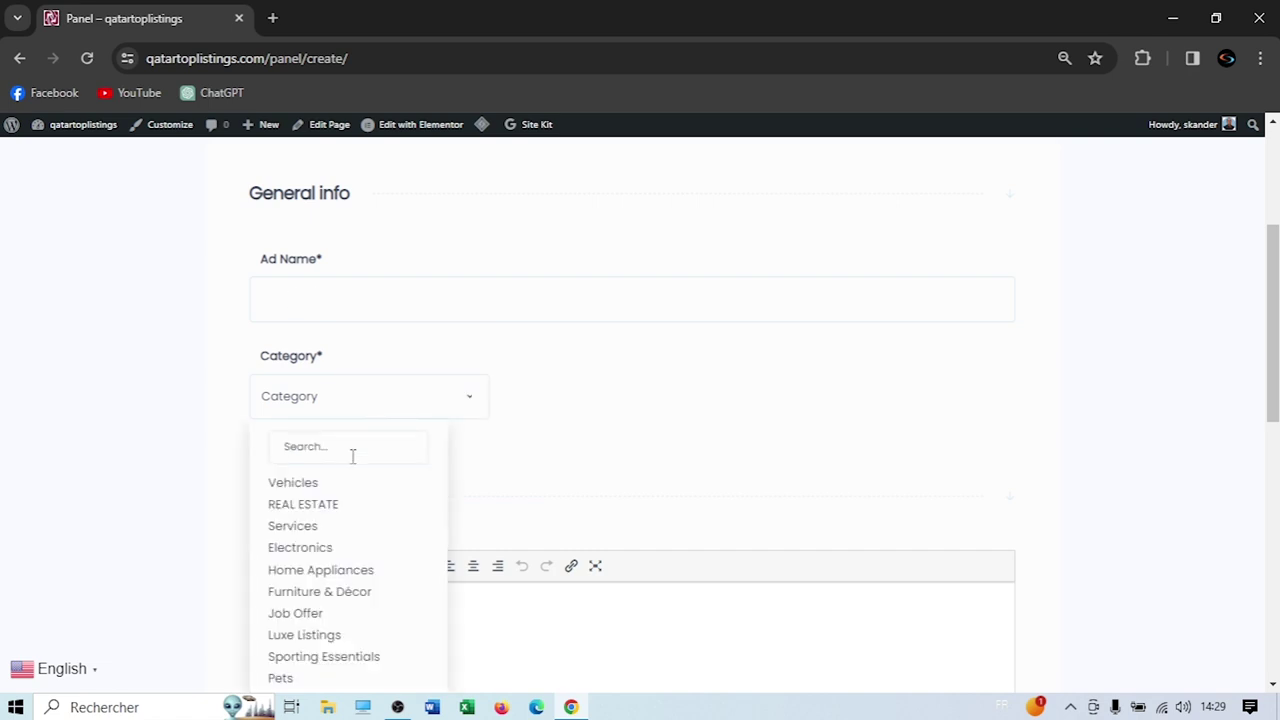
key("Return")
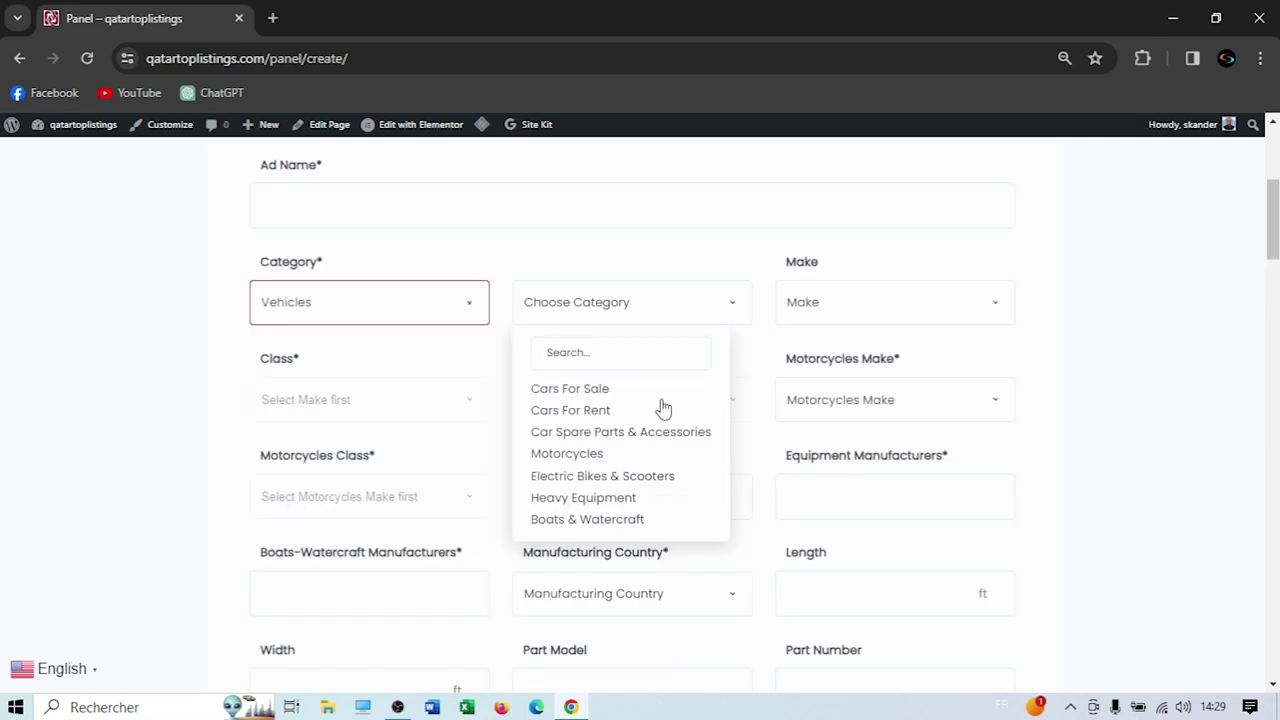
left_click(565, 392)
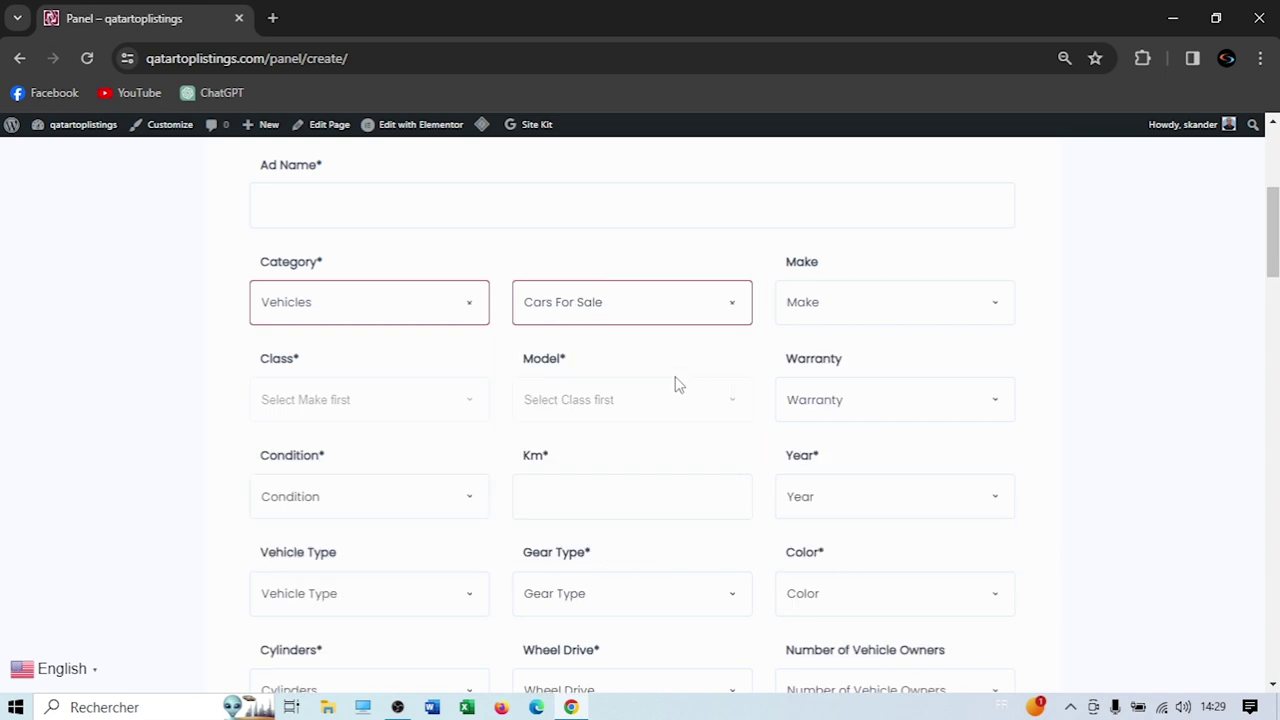
left_click(831, 318)
left_click(852, 460)
left_click(338, 416)
left_click(306, 485)
left_click(597, 405)
left_click(606, 453)
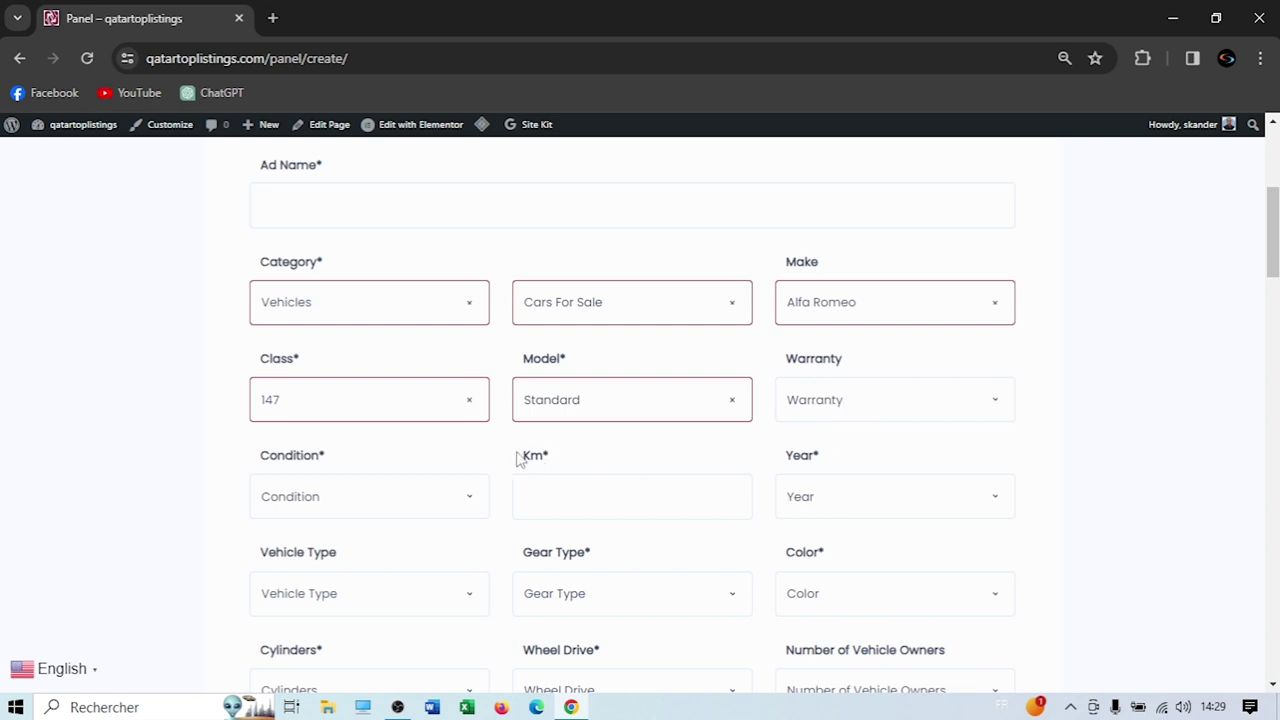
Set warranty to No, fill condition and kilometres, and set the year to 2024
left_click(798, 415)
left_click(801, 466)
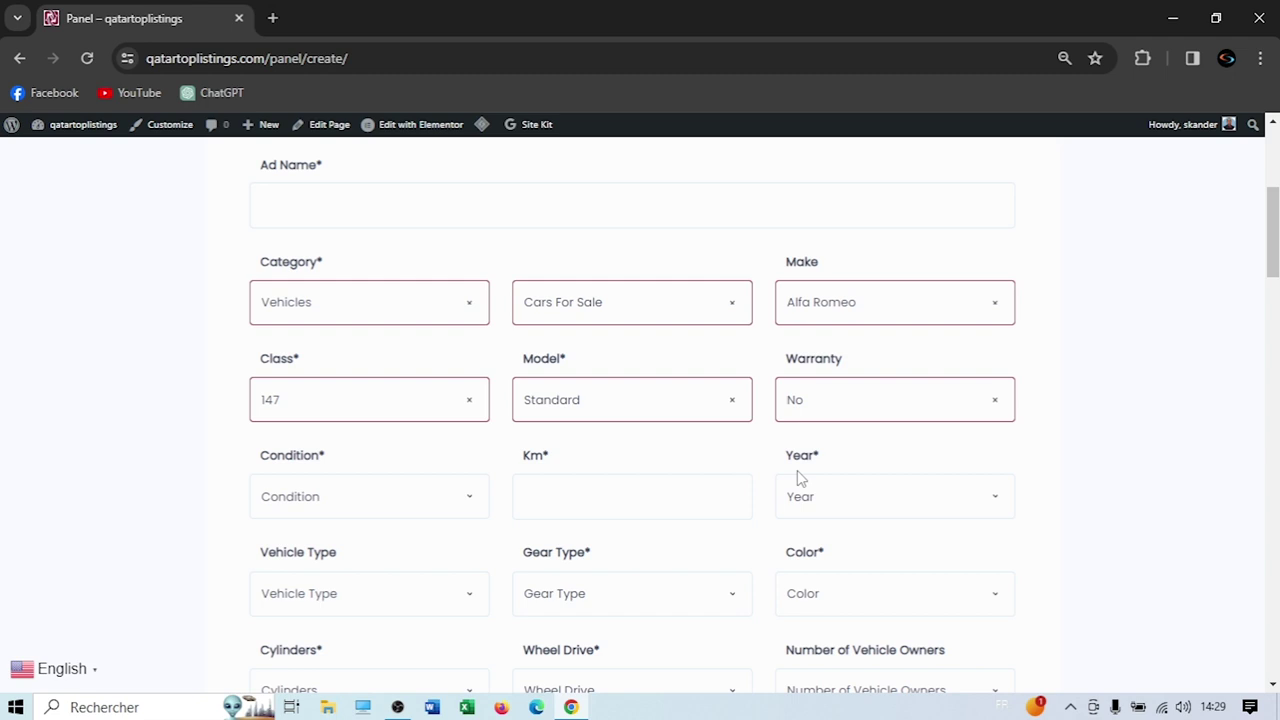
scroll(292, 472, "down", 1)
scroll(292, 472, "down", 2)
left_click(355, 320)
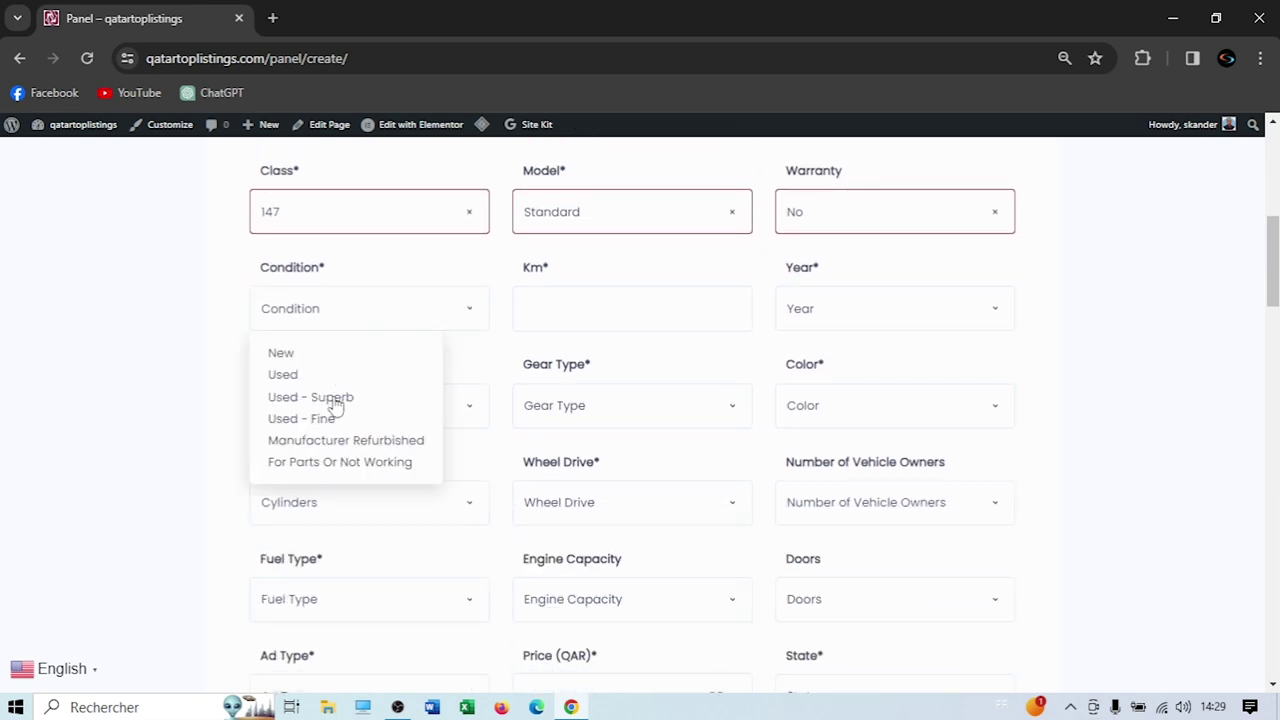
left_click(606, 311)
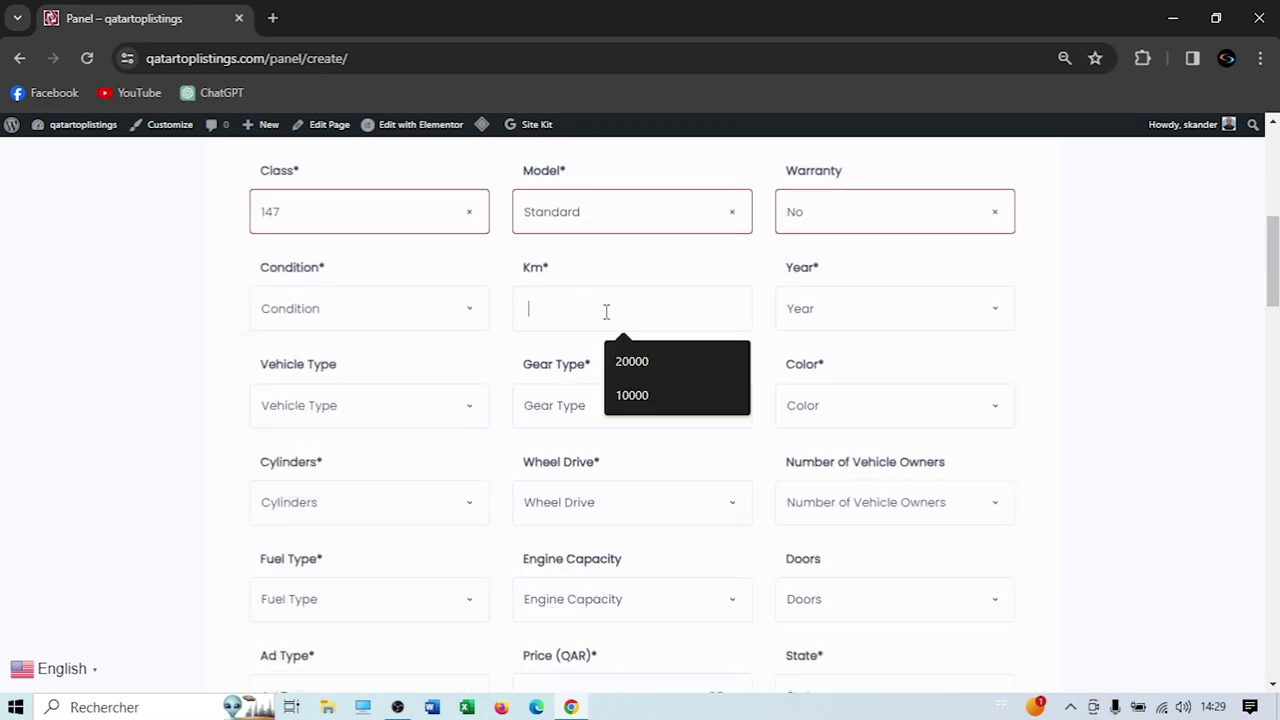
left_click(828, 309)
left_click(826, 415)
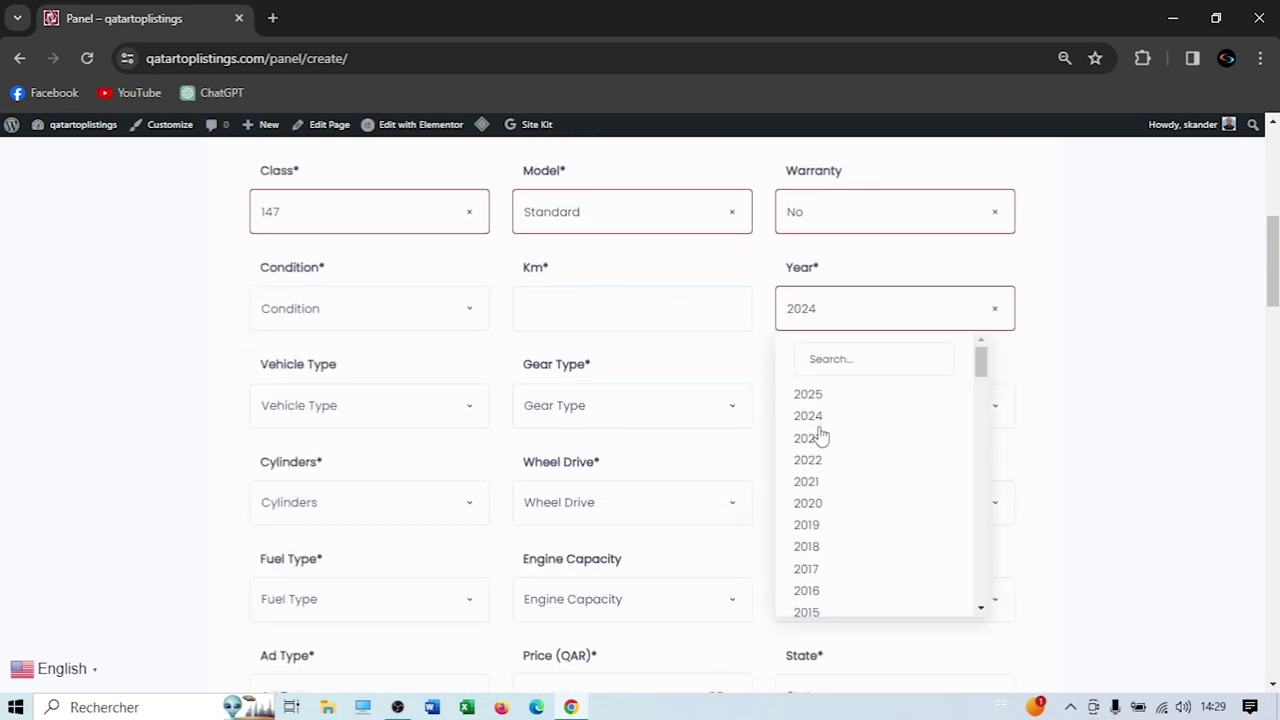
Choose Coupe body type, Automatic Transmission (AT) and Amber colour
left_click(359, 405)
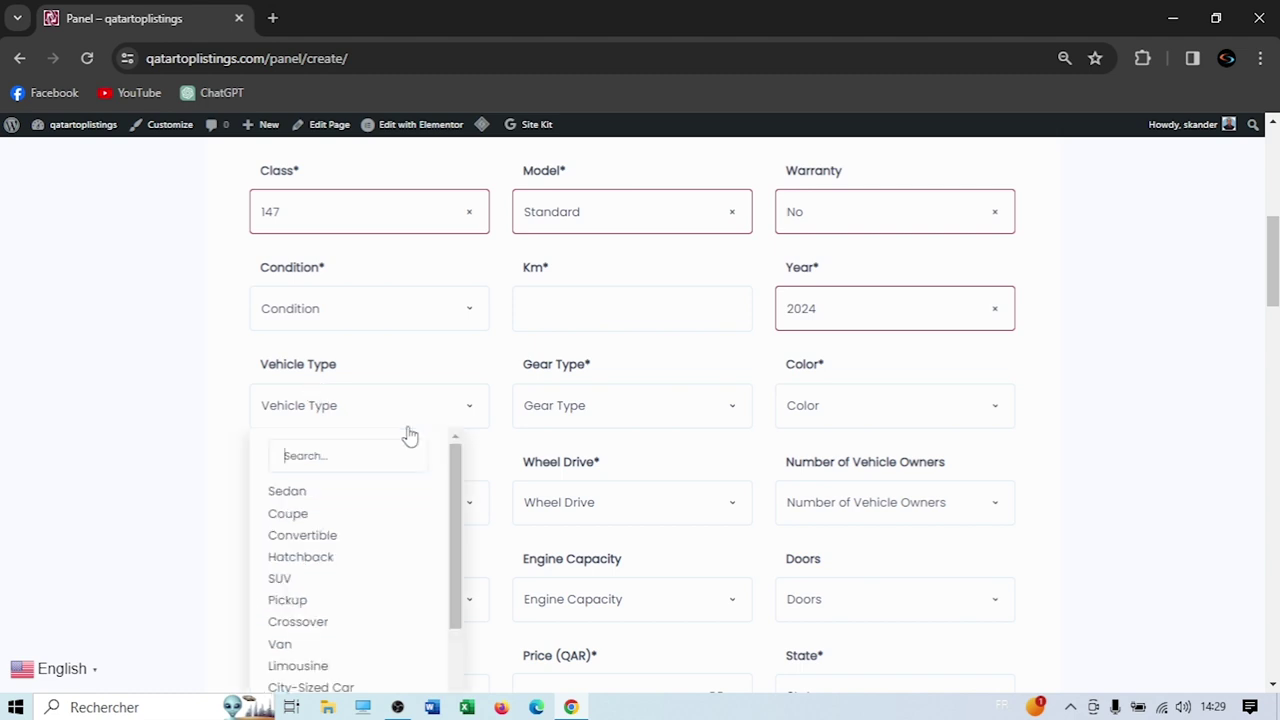
left_click(297, 514)
left_click(667, 418)
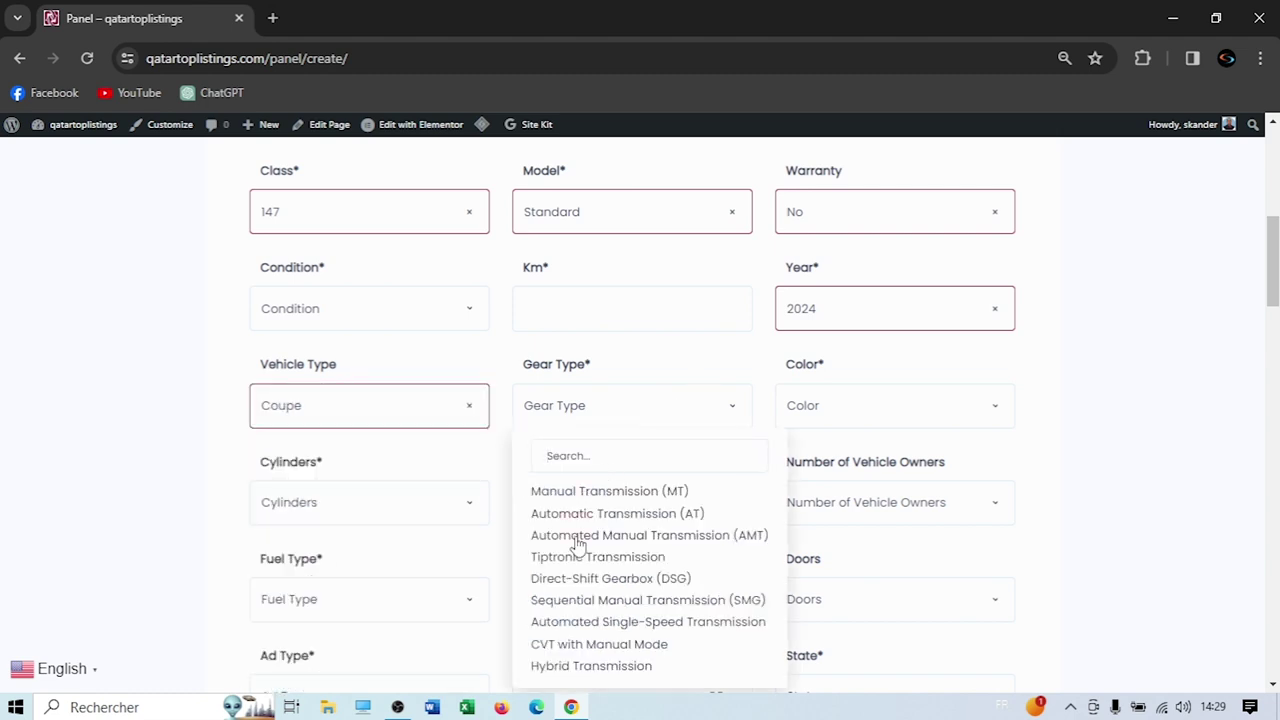
left_click(613, 513)
left_click(866, 410)
left_click(823, 491)
Set 2 Cylinders, All-Wheel Drive (AWD) and Up to 1 vehicle owner
scroll(700, 480, "down", 1)
left_click(345, 408)
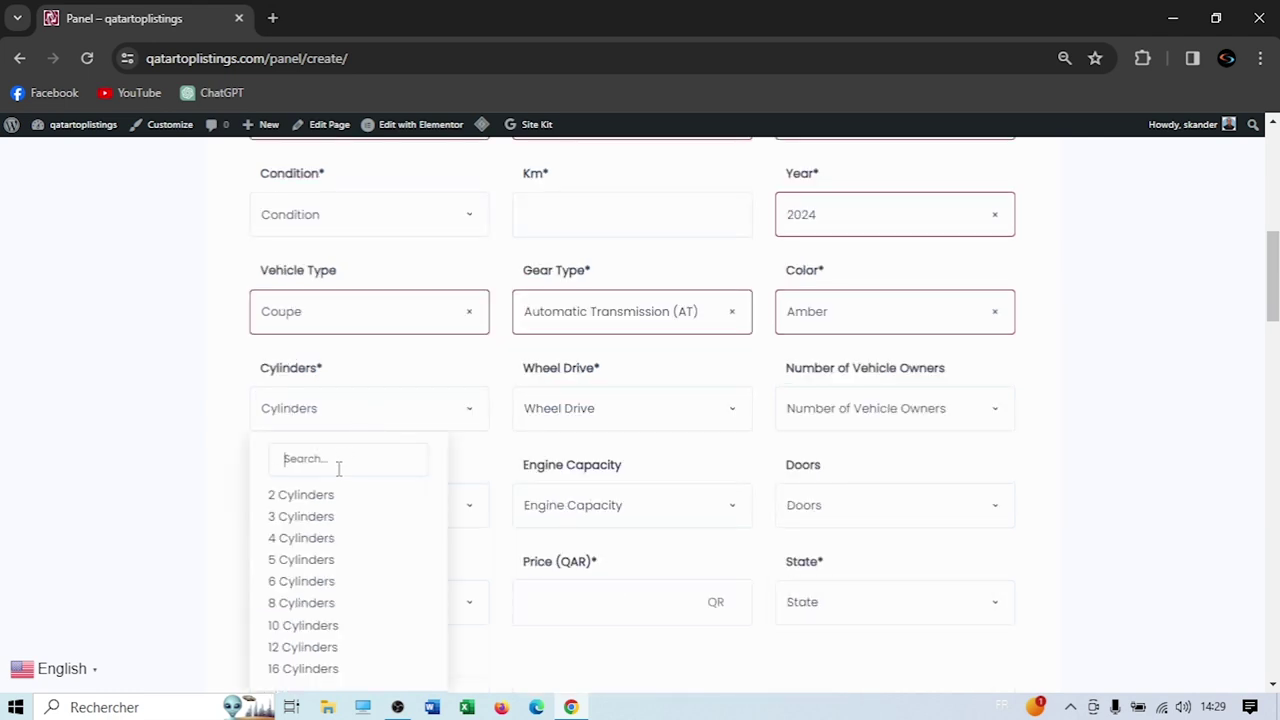
left_click(314, 494)
left_click(632, 408)
left_click(600, 506)
left_click(912, 420)
left_click(829, 478)
Set fuel to Gasoline, engine capacity to 1000 cc and 5 doors
scroll(440, 440, "down", 2)
left_click(363, 318)
left_click(336, 405)
left_click(610, 317)
left_click(563, 422)
left_click(900, 317)
left_click(803, 426)
left_click(331, 410)
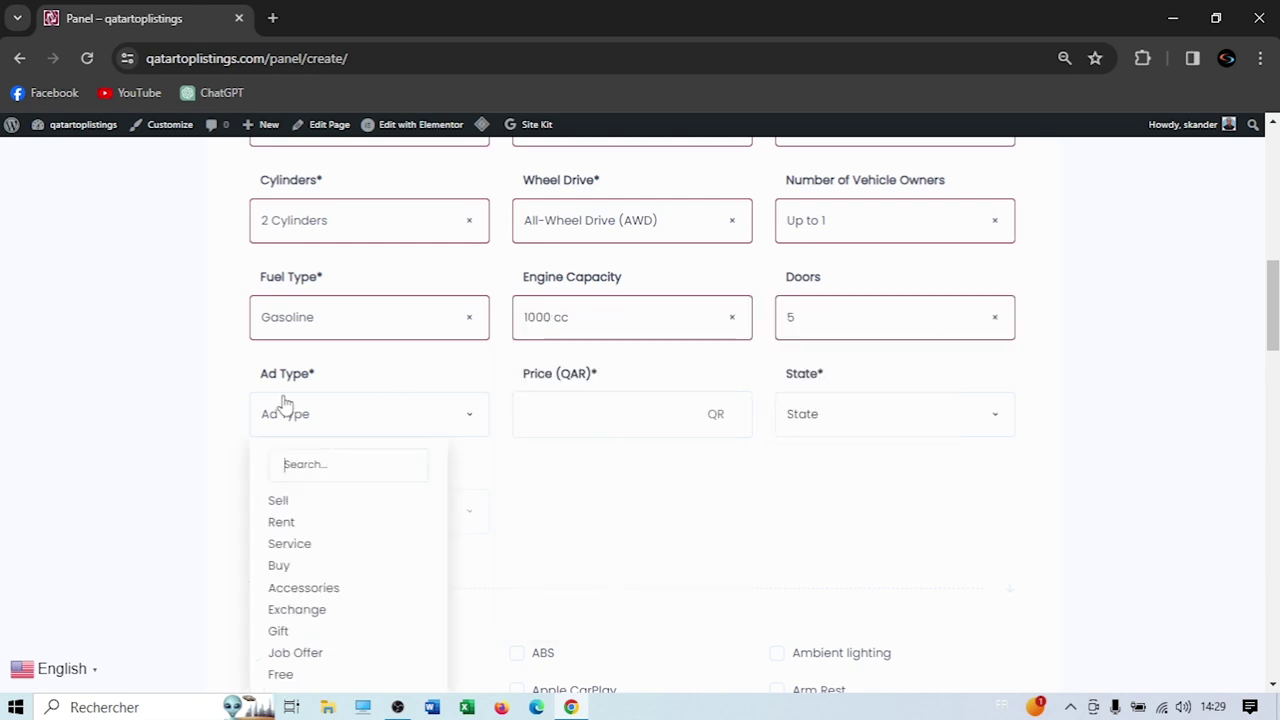
scroll(163, 403, "down", 1)
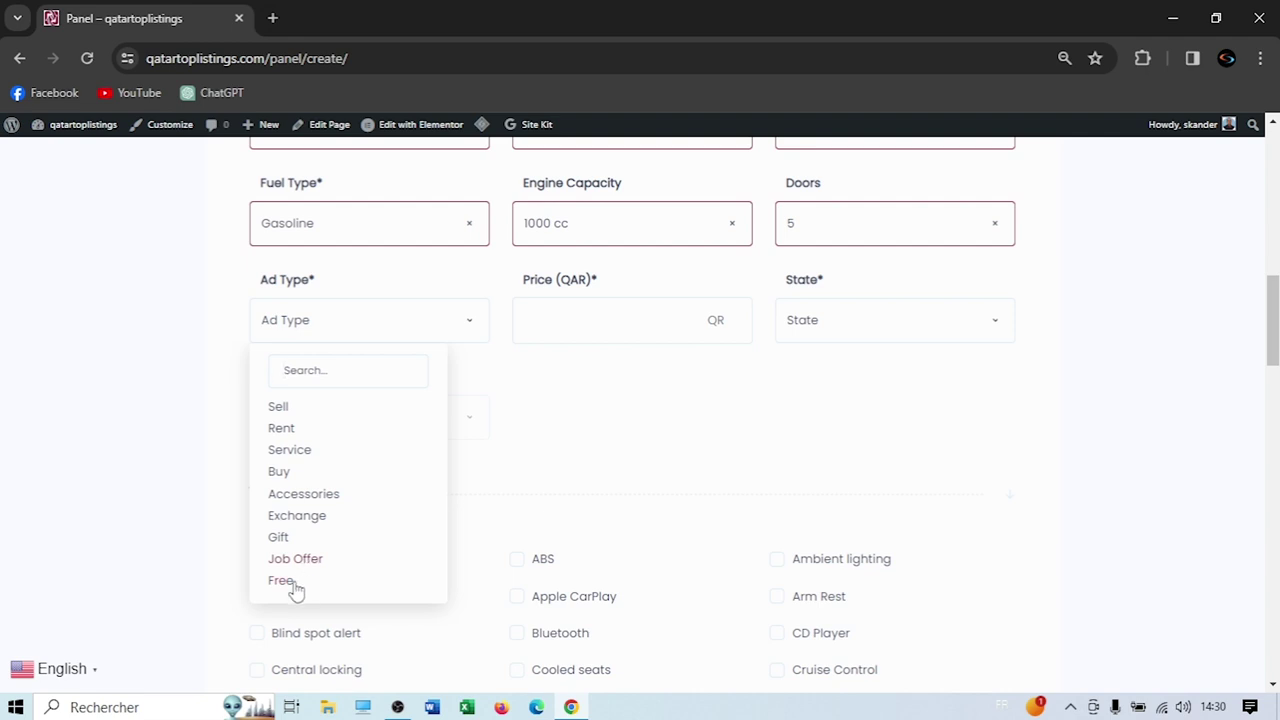
Set ad type Sell, price 80000 QAR, and location Doha / Al Bidda
left_click(300, 408)
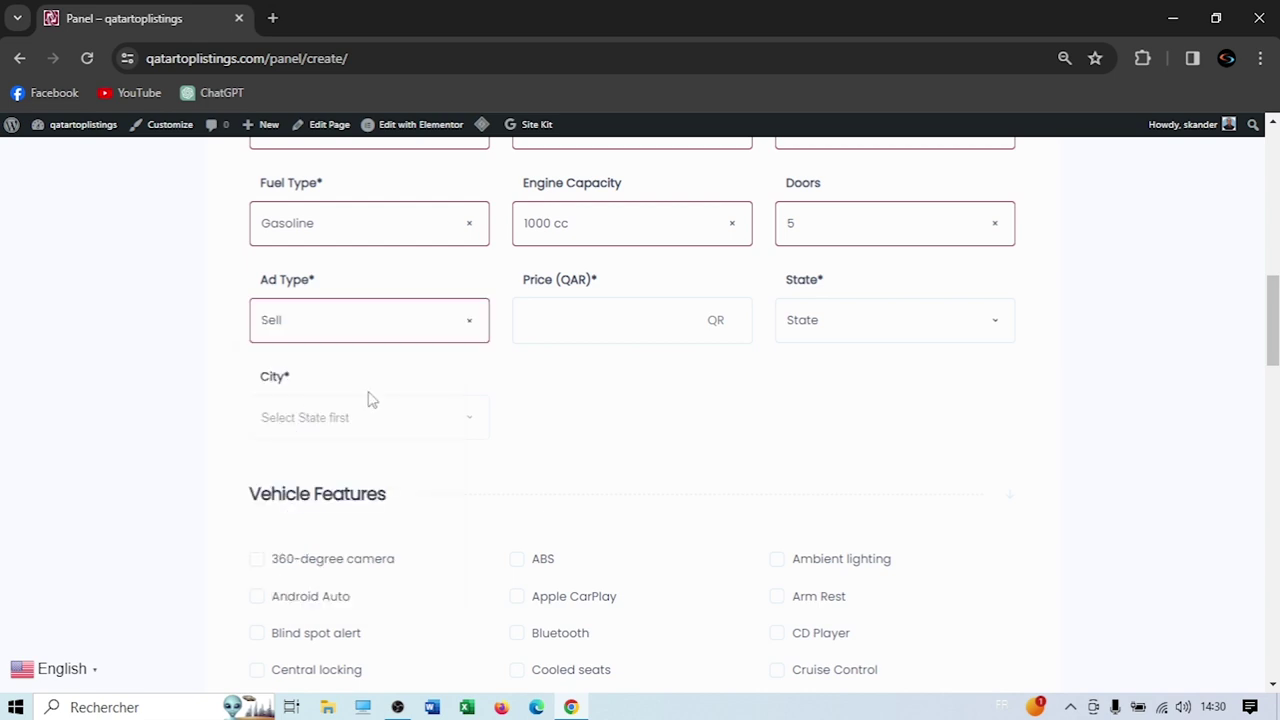
left_click(568, 325)
left_click(691, 371)
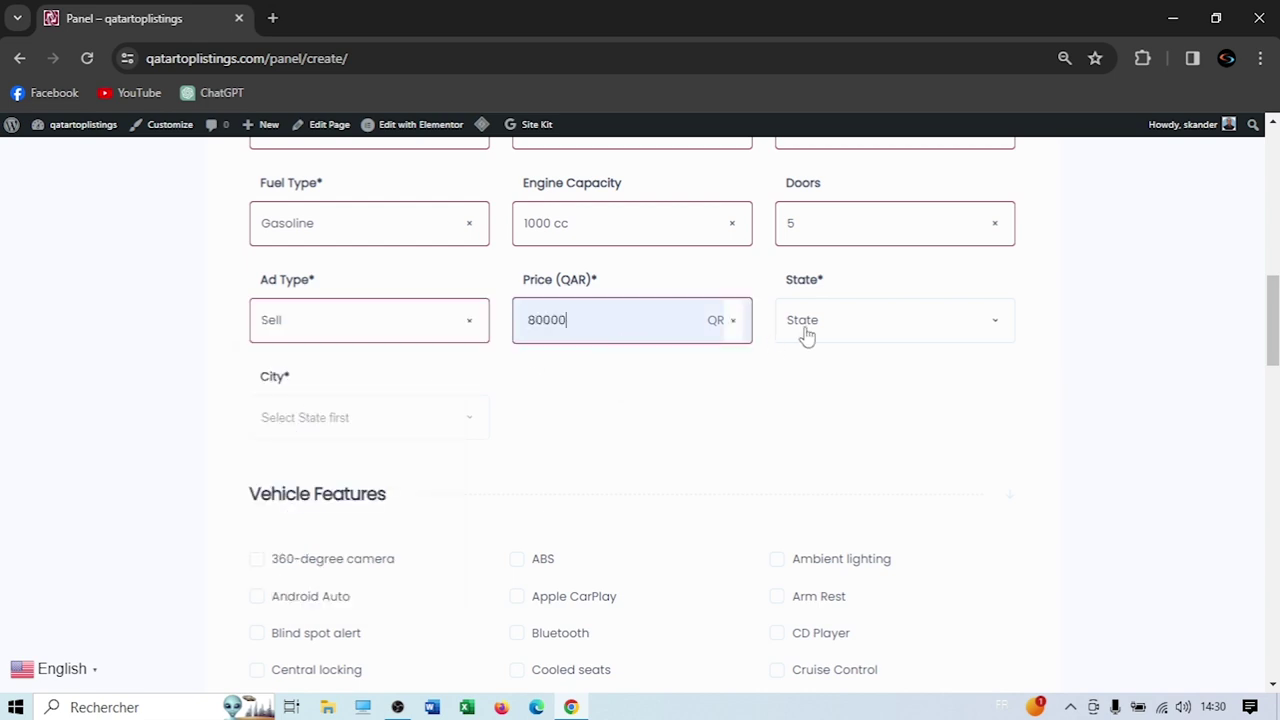
left_click(850, 338)
left_click(846, 558)
left_click(342, 428)
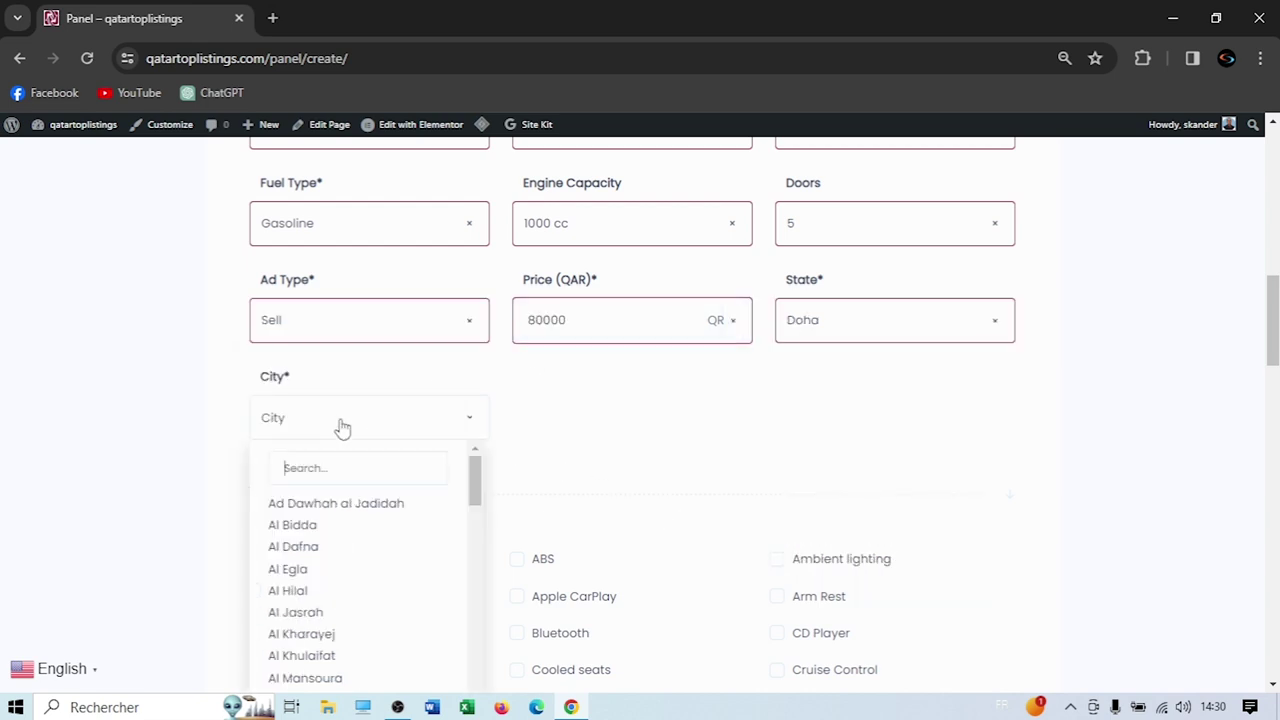
left_click(310, 527)
Tick Android Auto, Apple CarPlay, Bluetooth, Cooled seats and Electric headed rear seats features
scroll(646, 471, "down", 3)
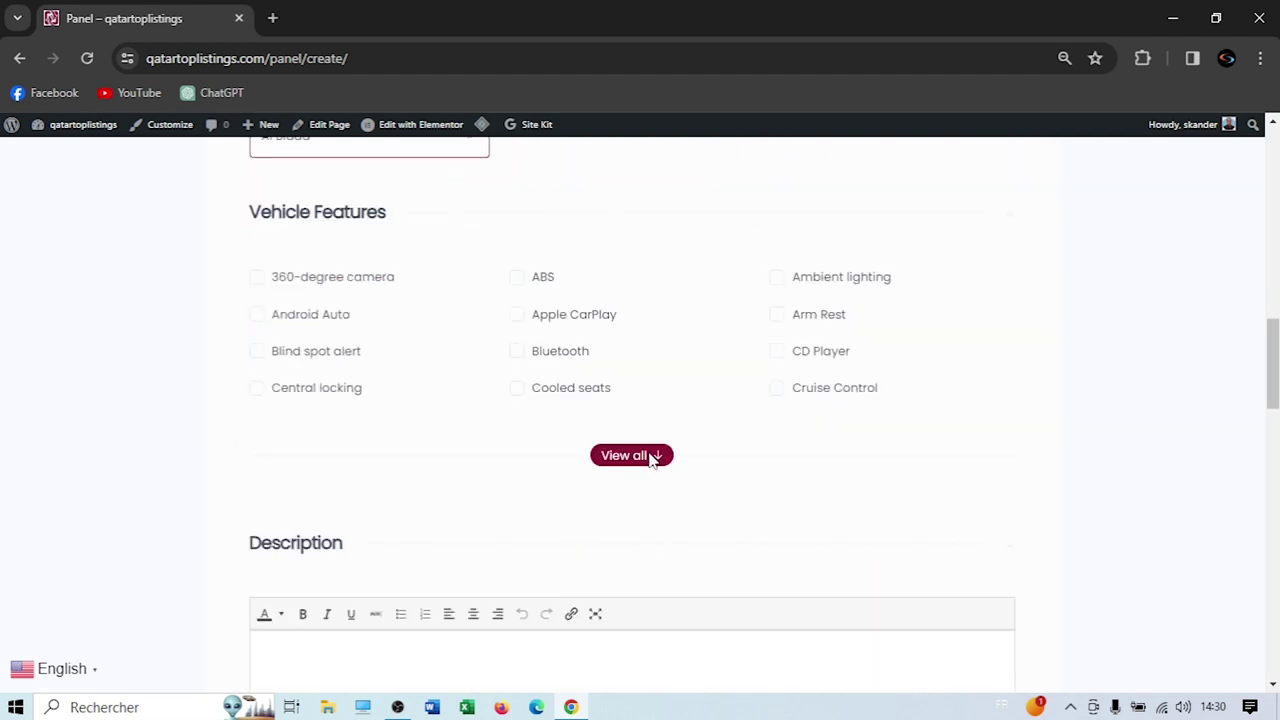
left_click(651, 457)
scroll(423, 503, "down", 4)
scroll(371, 414, "up", 4)
left_click(306, 318)
left_click(577, 318)
left_click(565, 352)
left_click(575, 388)
left_click(832, 428)
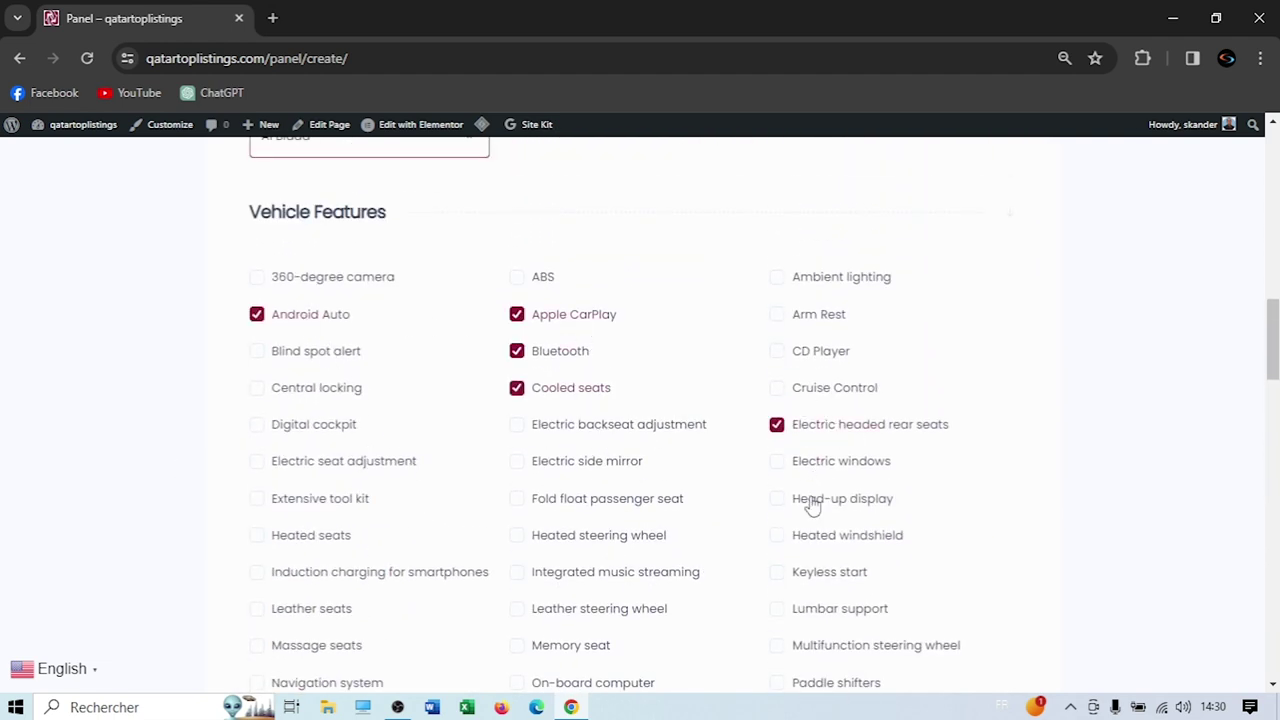
scroll(475, 489, "down", 5)
scroll(475, 489, "down", 3)
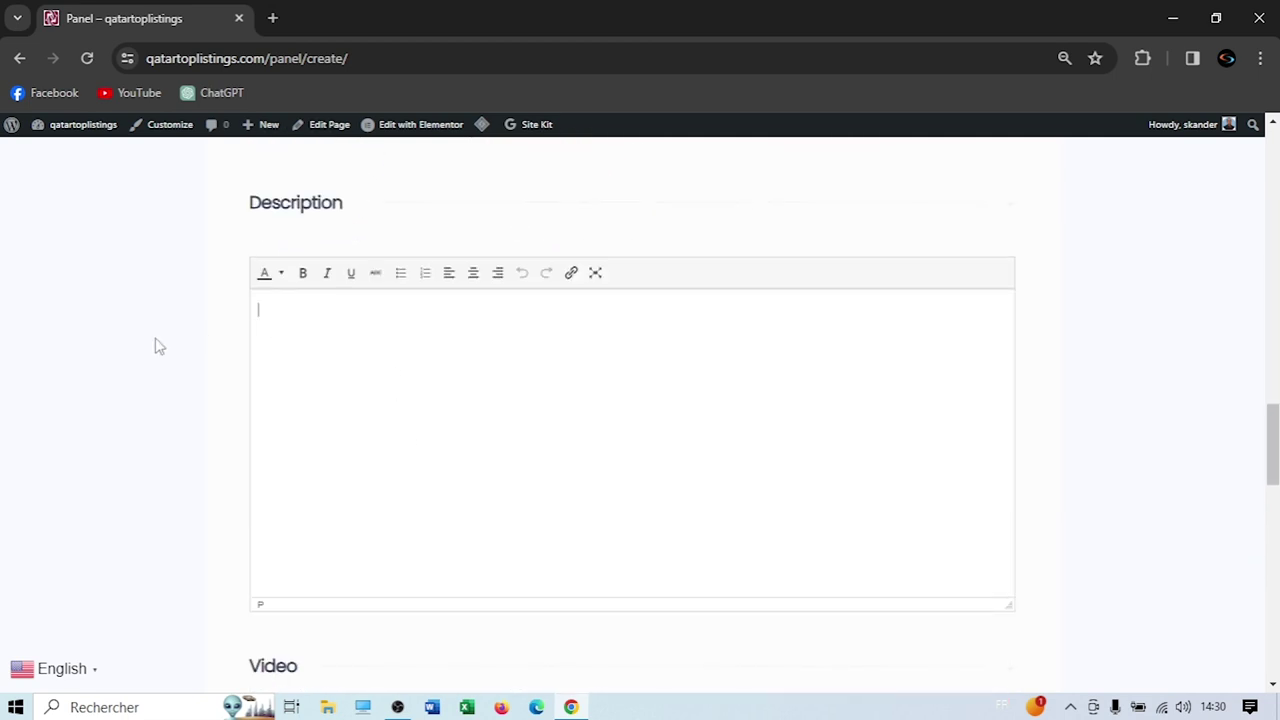
Switch the ad category to REAL ESTATE and review the Rooms, Bathrooms and Property Size fields
scroll(155, 346, "down", 5)
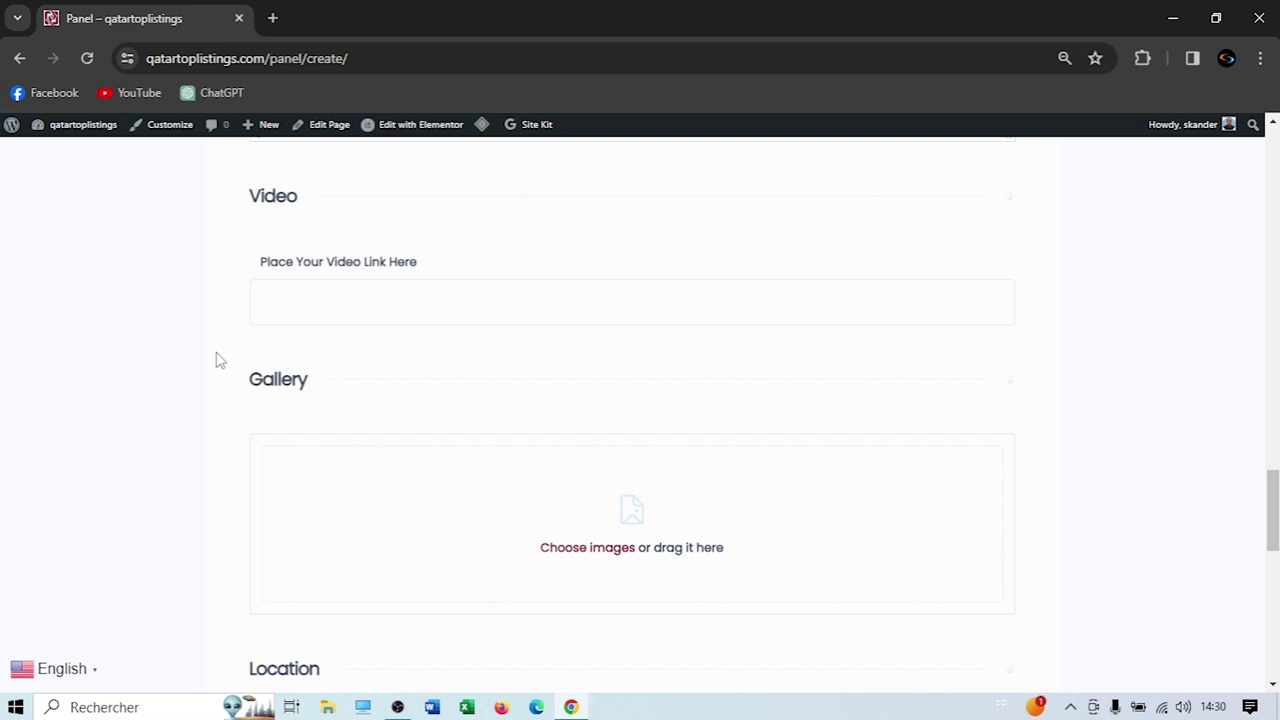
scroll(215, 360, "up", 15)
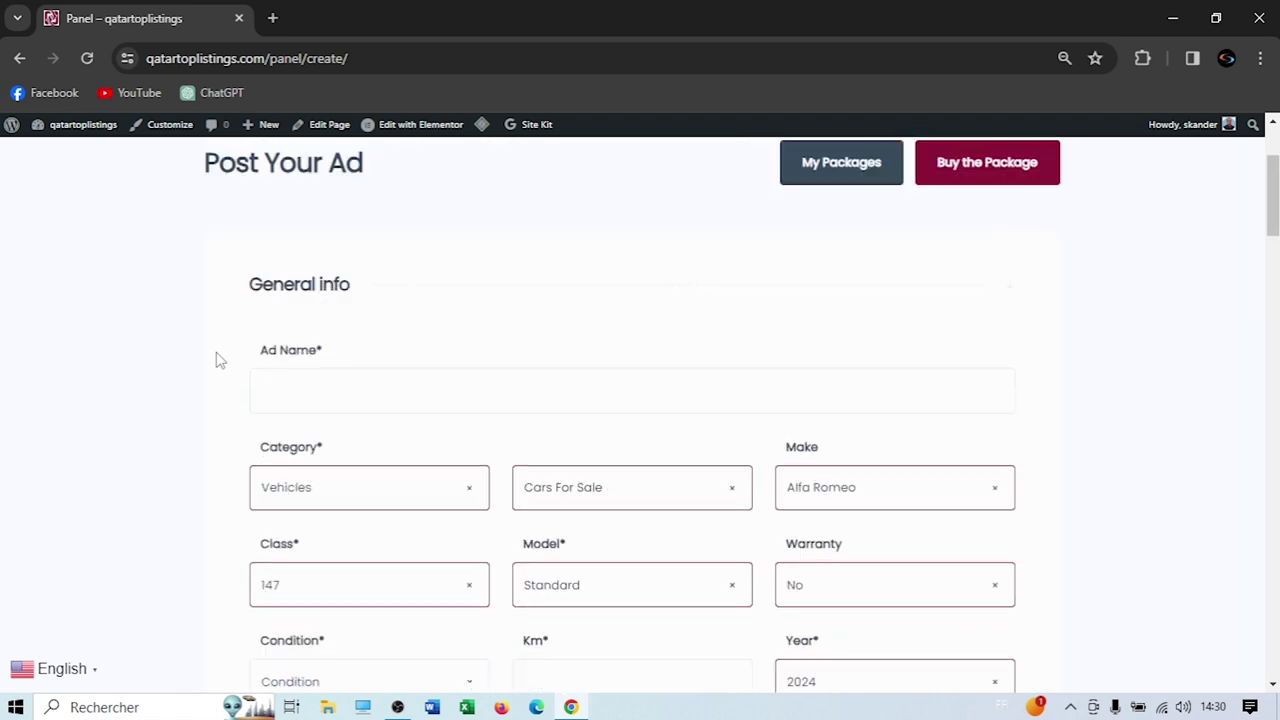
scroll(483, 380, "down", 3)
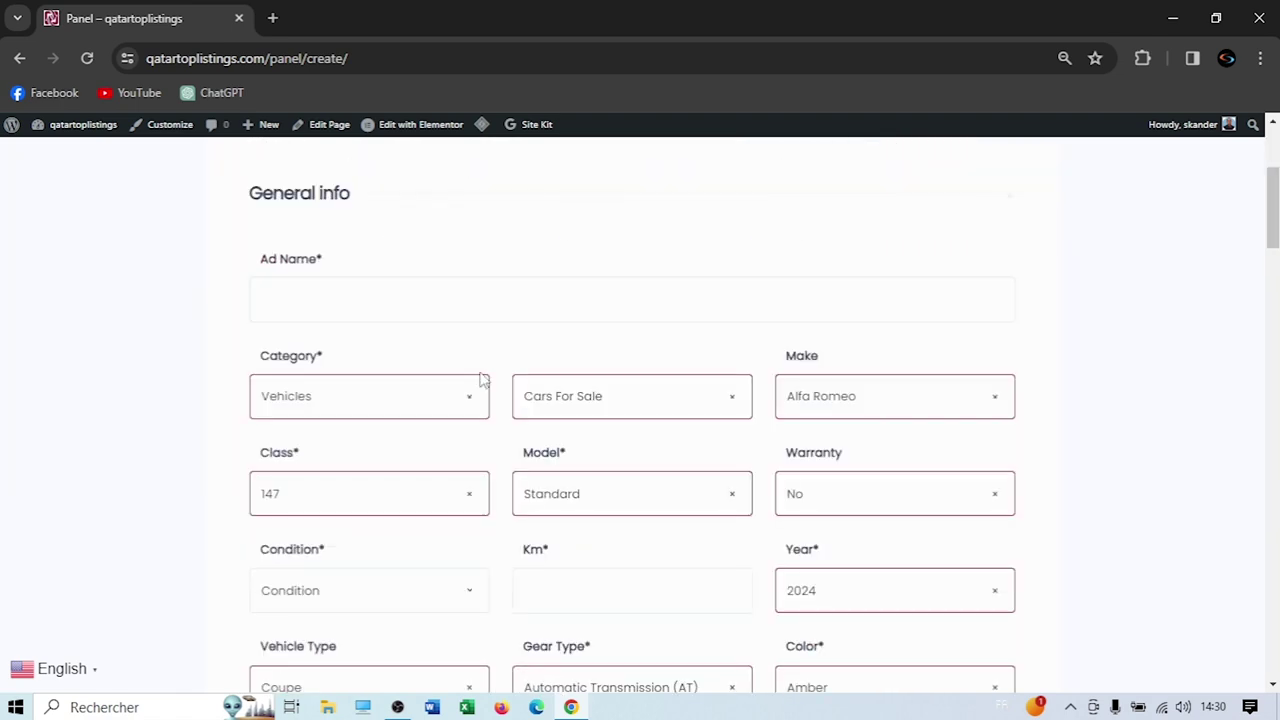
left_click(400, 405)
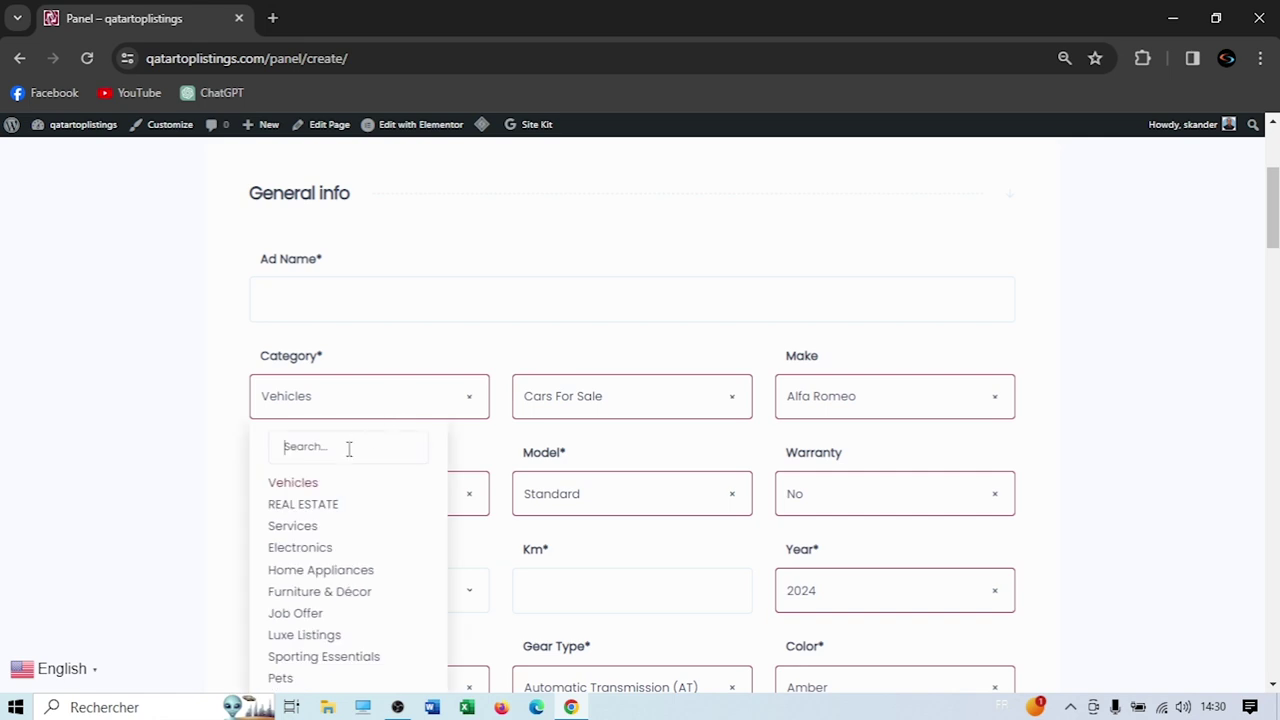
left_click(323, 505)
scroll(151, 443, "down", 10)
scroll(169, 354, "up", 2)
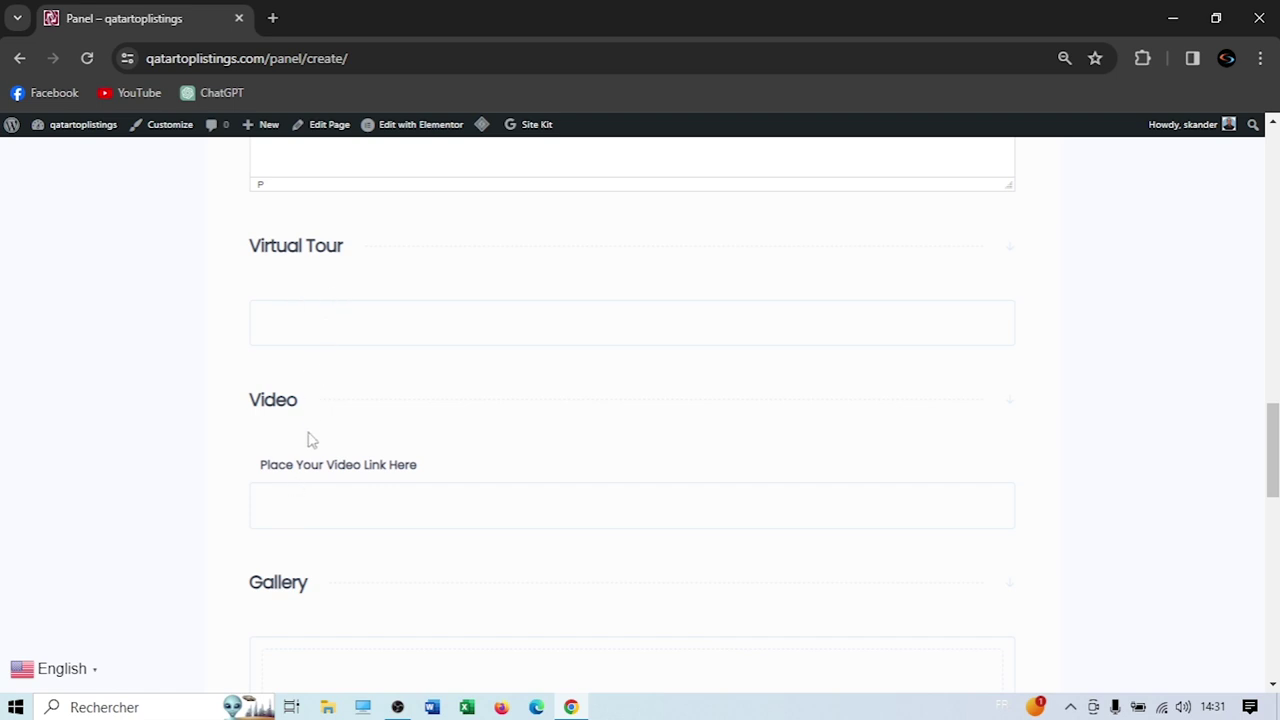
scroll(250, 470, "down", 4)
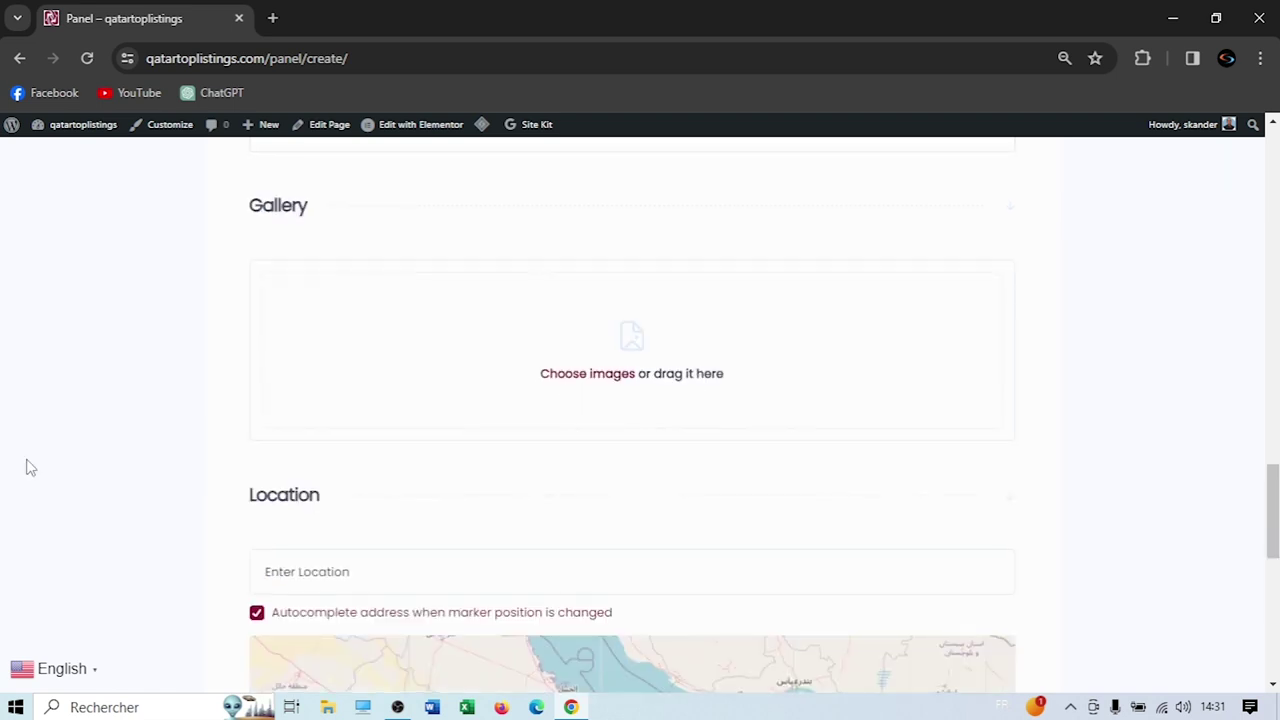
scroll(30, 467, "down", 4)
scroll(89, 443, "up", 15)
scroll(157, 429, "down", 1)
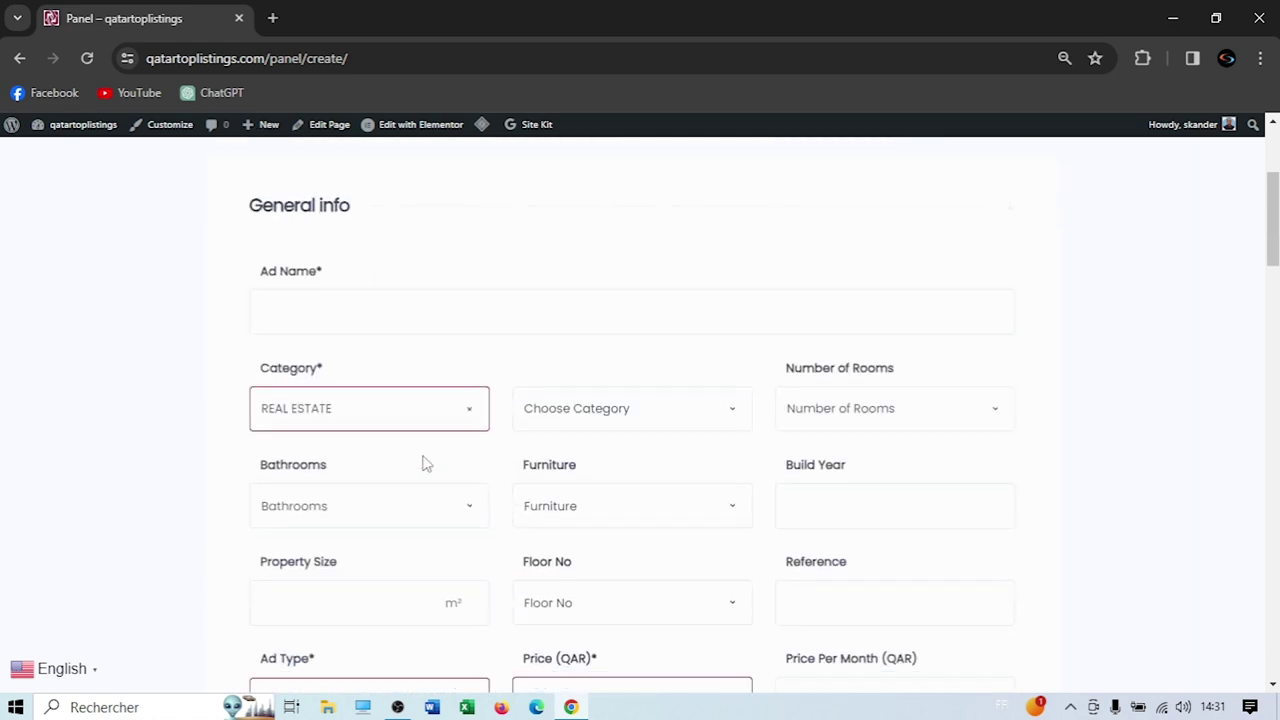
Pick Residential Properties as the real estate subcategory
left_click(640, 397)
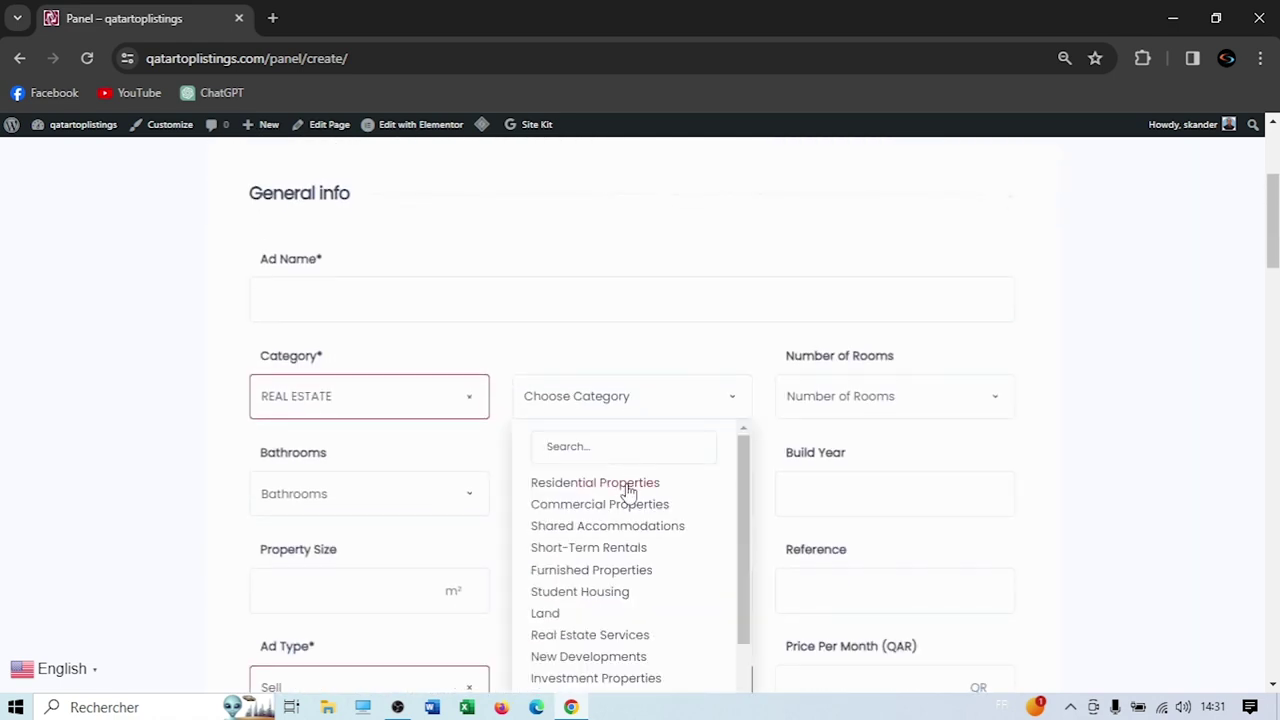
left_click(628, 490)
scroll(378, 440, "down", 3)
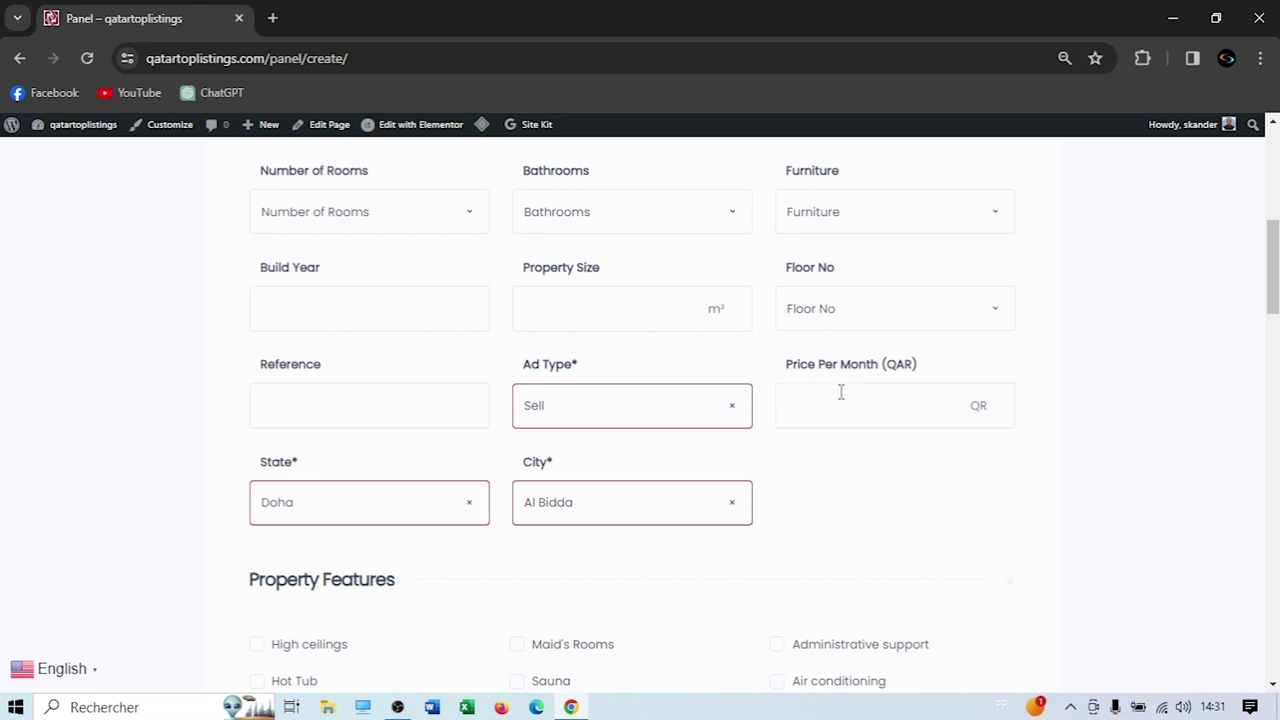
scroll(655, 424, "up", 4)
scroll(686, 423, "down", 2)
Switch the category back to Vehicles with the Cars For Rent subcategory
left_click(337, 308)
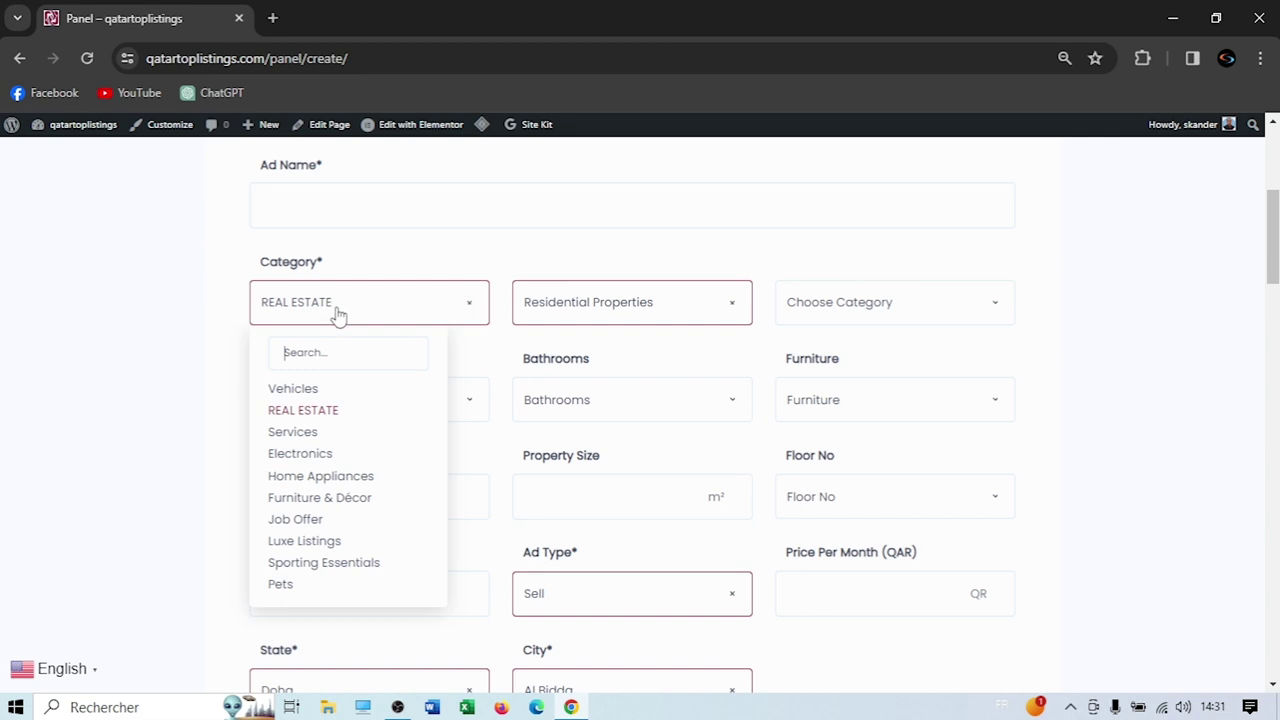
left_click(634, 311)
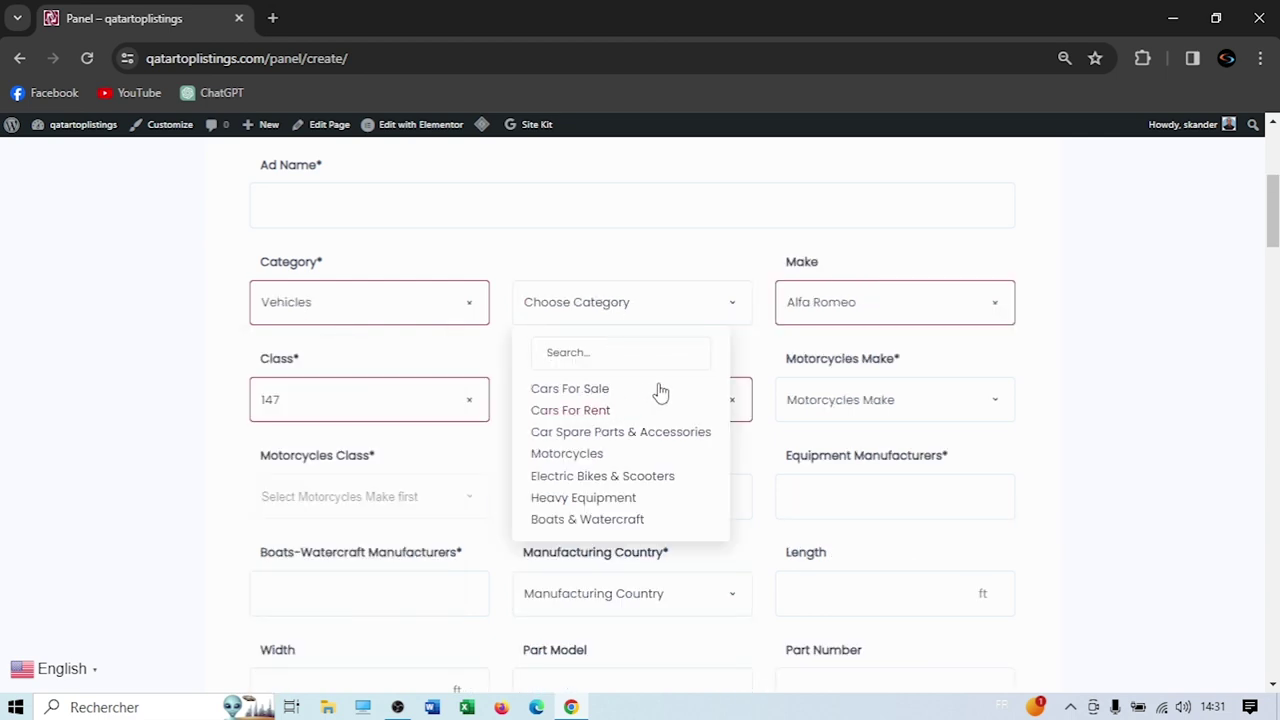
left_click(598, 413)
scroll(598, 413, "down", 5)
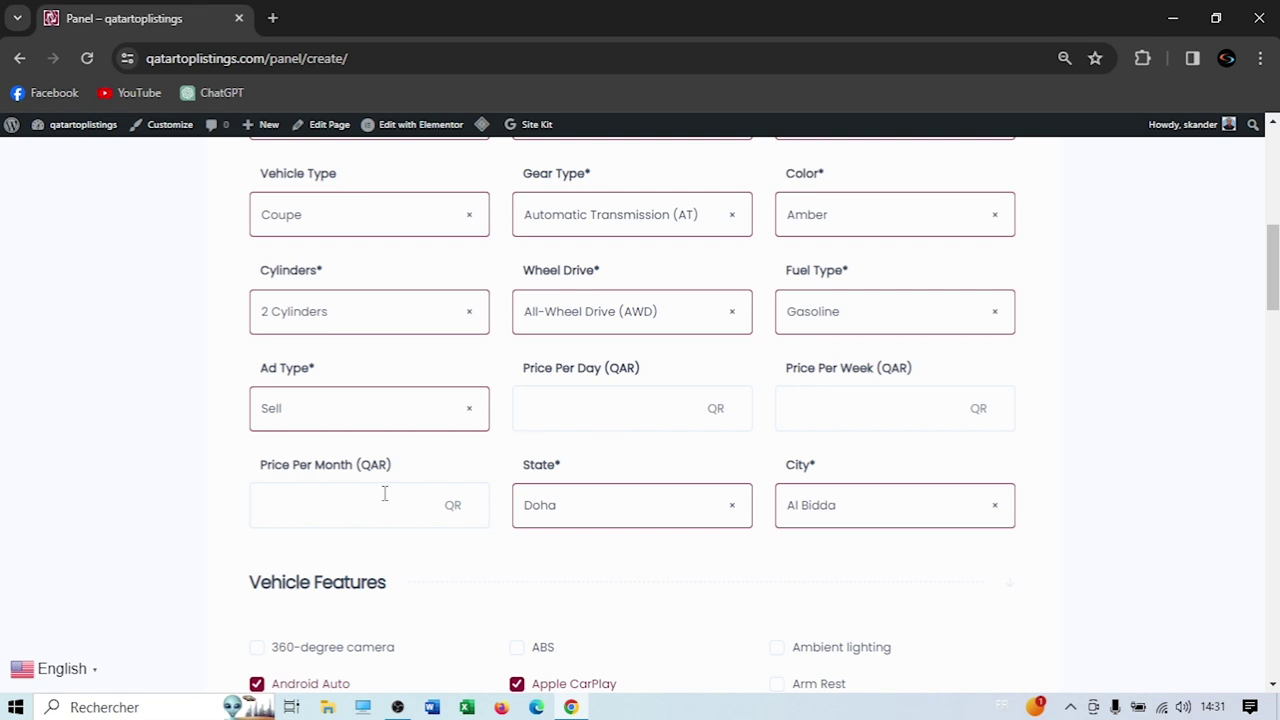
Set the ad type to Rent and try the Price Per Month and Price Per Day fields
left_click(370, 430)
left_click(282, 517)
left_click(316, 498)
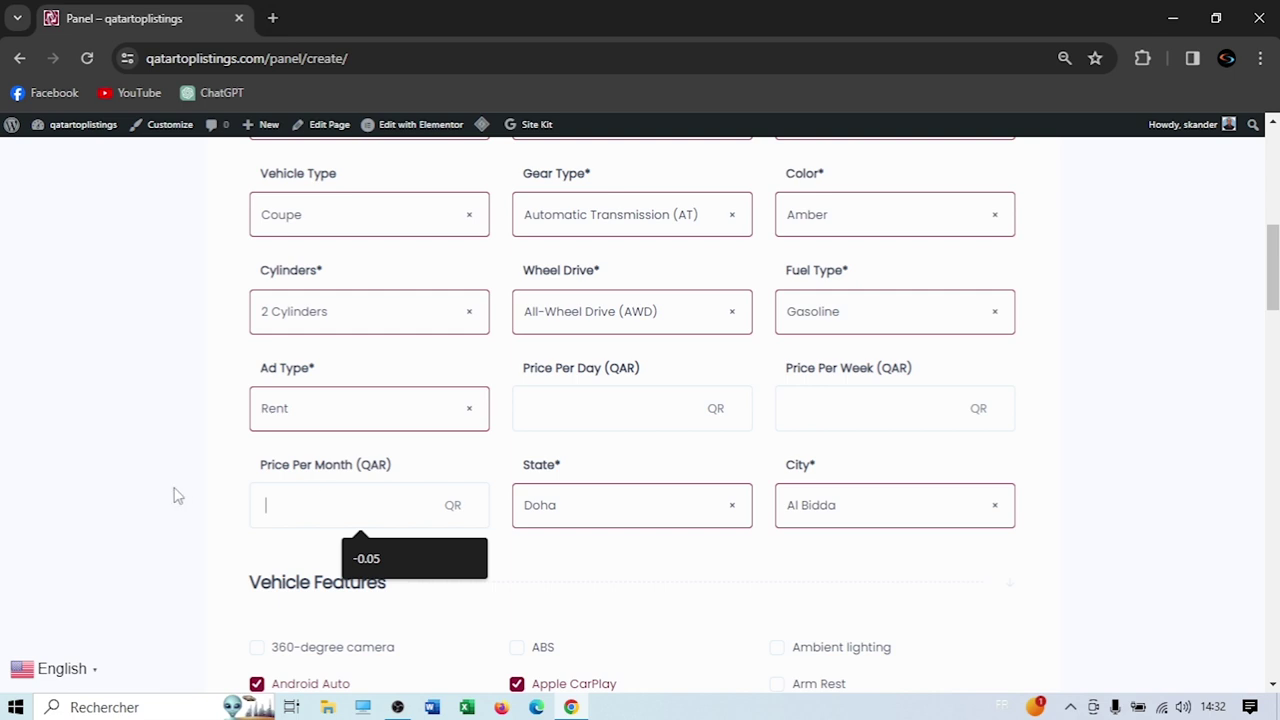
left_click(834, 422)
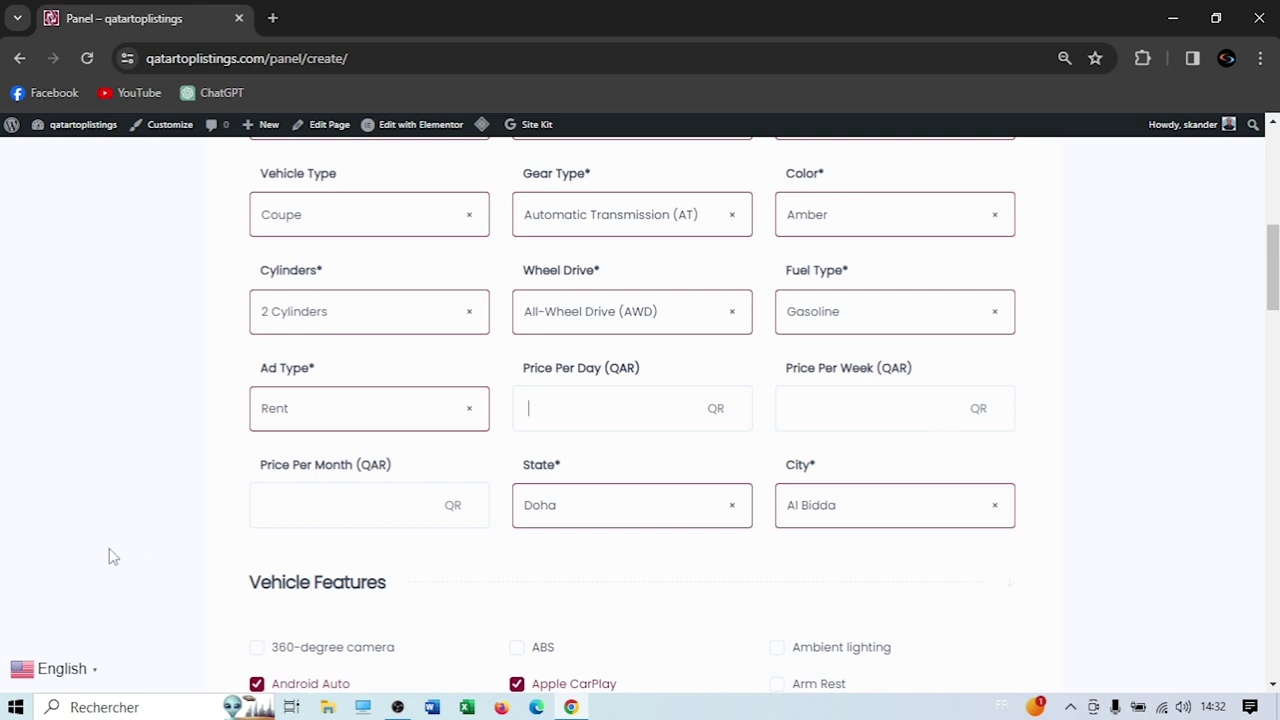
scroll(166, 500, "down", 1)
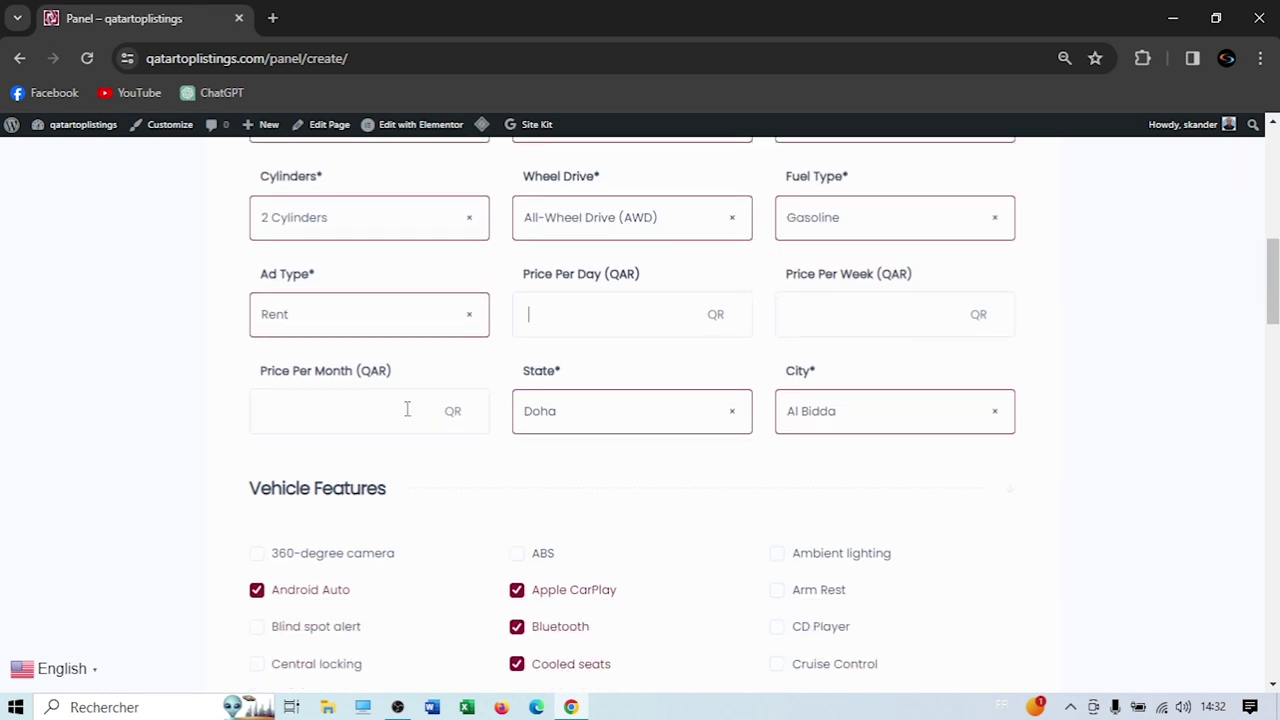
scroll(617, 328, "up", 4)
left_click(621, 312)
left_click(411, 309)
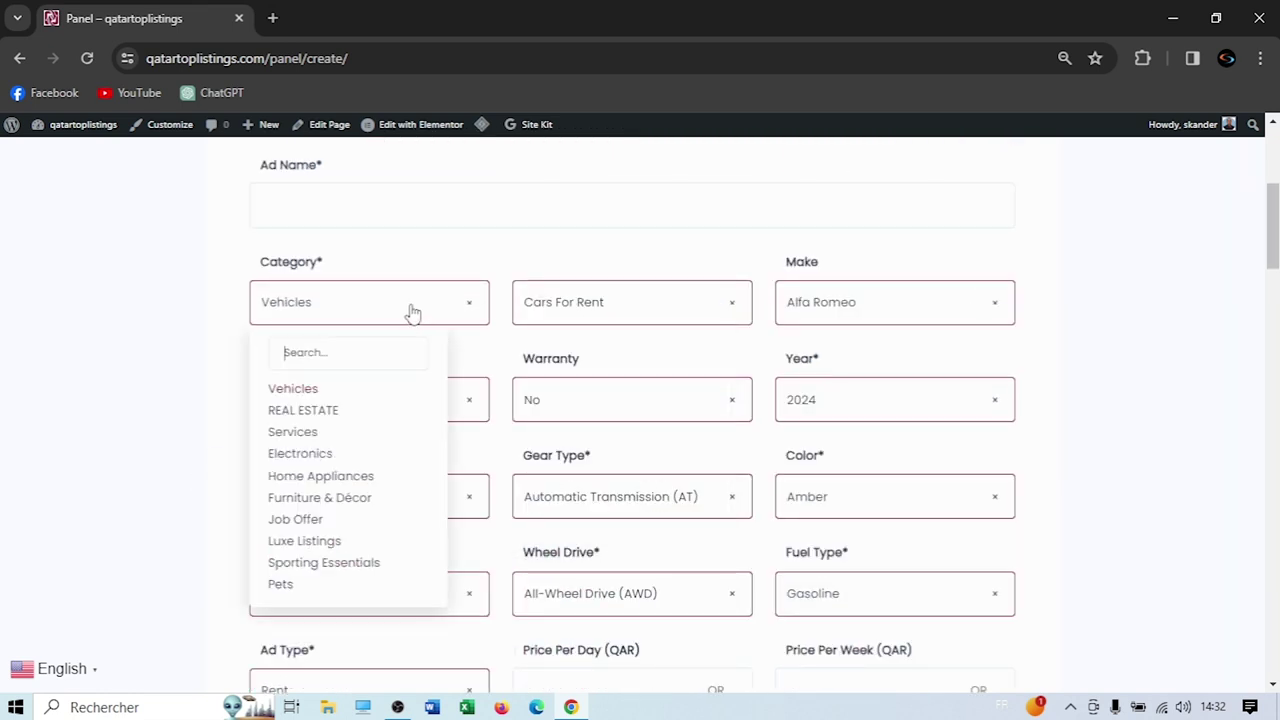
Recategorise the ad as REAL ESTATE › Land and look through the form
left_click(626, 314)
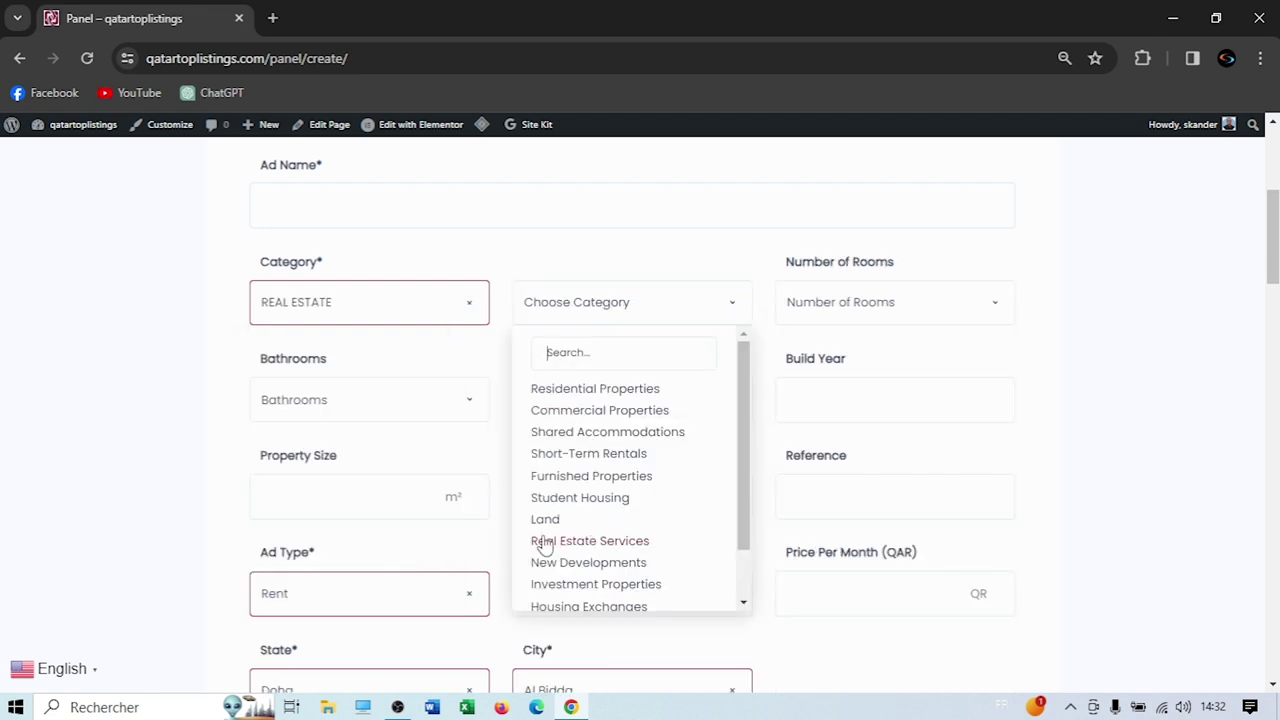
left_click(547, 522)
scroll(168, 463, "down", 2)
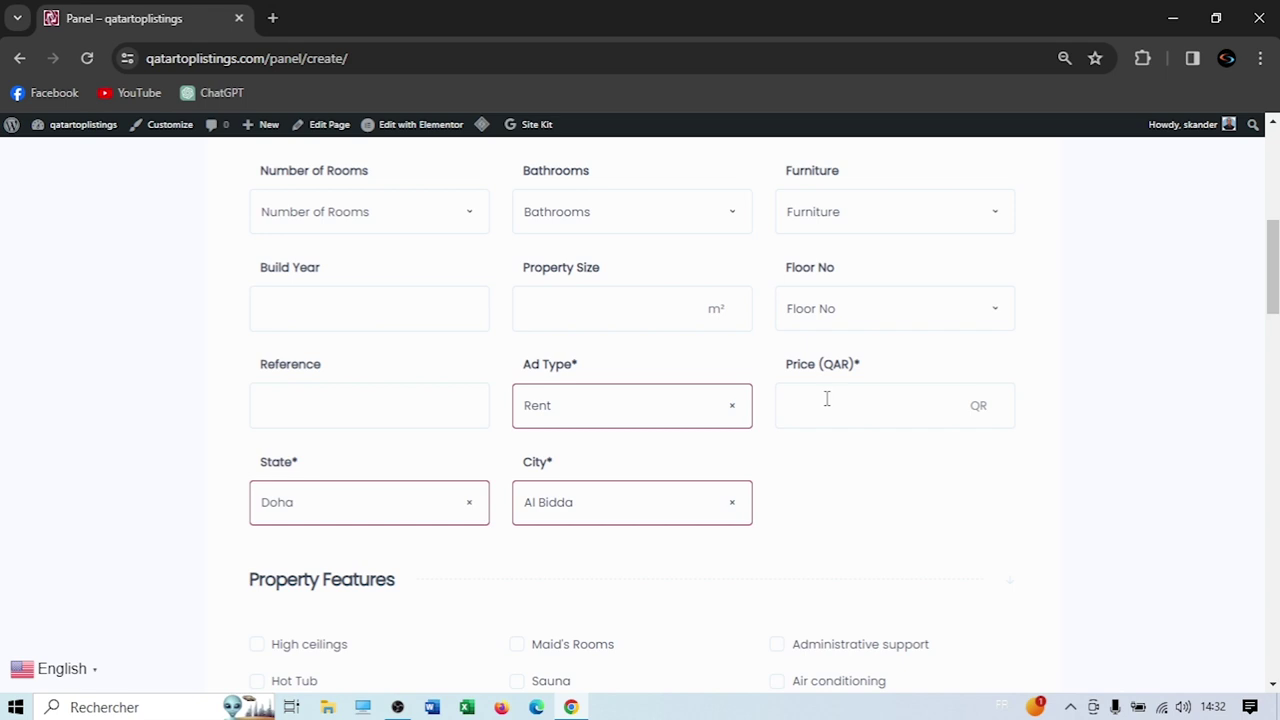
scroll(185, 414, "up", 4)
scroll(184, 415, "down", 2)
scroll(205, 395, "down", 12)
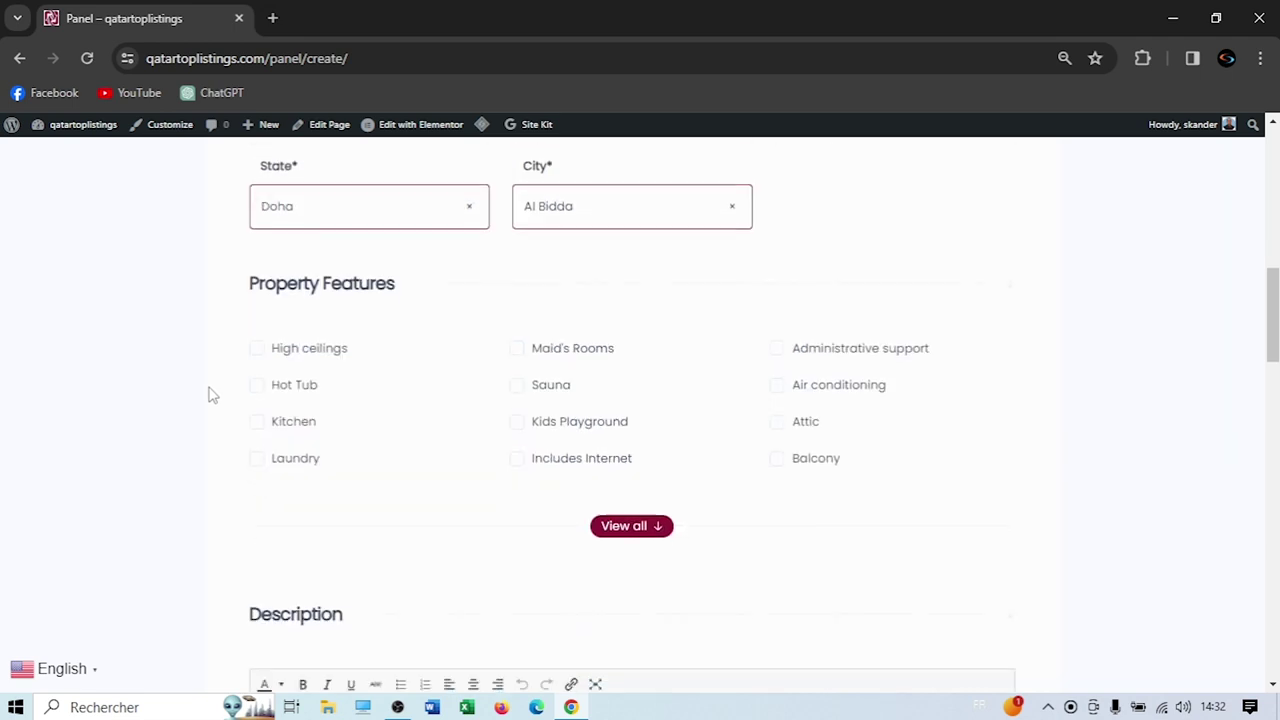
Go to the Moderation page listing the 7 active ads
scroll(203, 394, "down", 5)
scroll(203, 394, "up", 20)
left_click(340, 268)
scroll(143, 371, "down", 2)
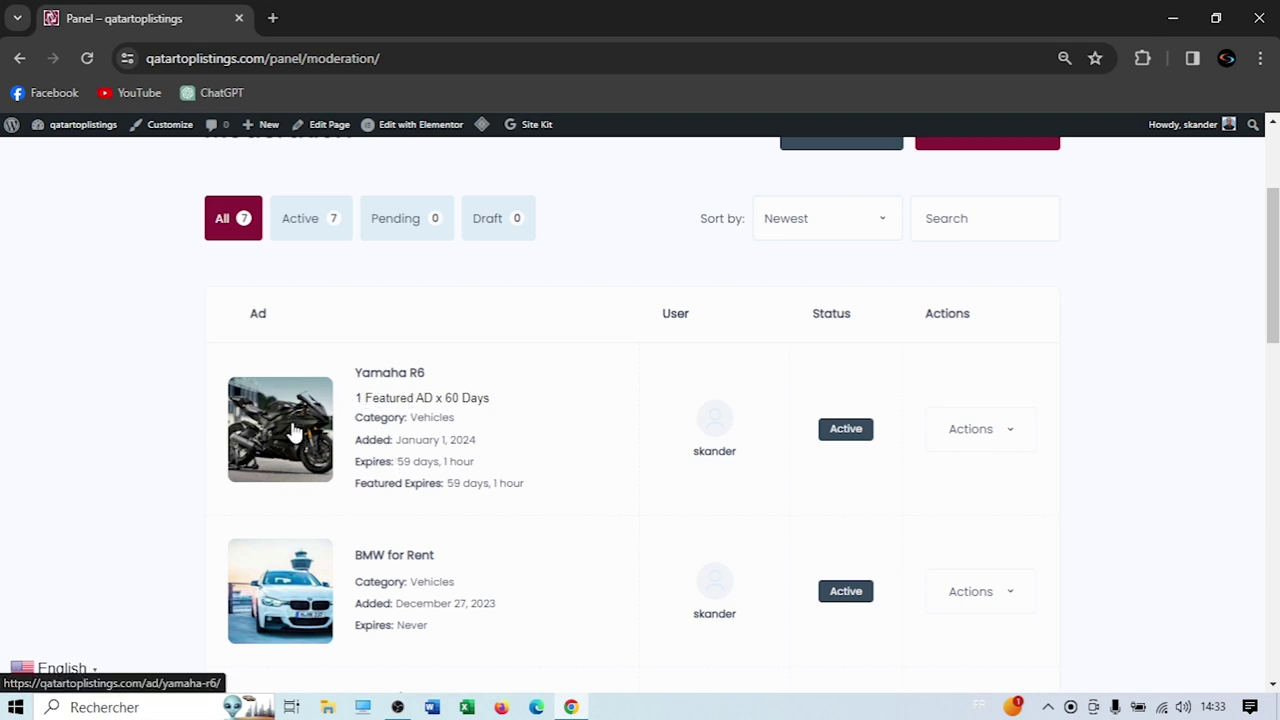
Inspect the Yamaha R6 row's '1 Featured AD x 60 Days' line and its Actions menu
triple_click(386, 399)
left_click(510, 411)
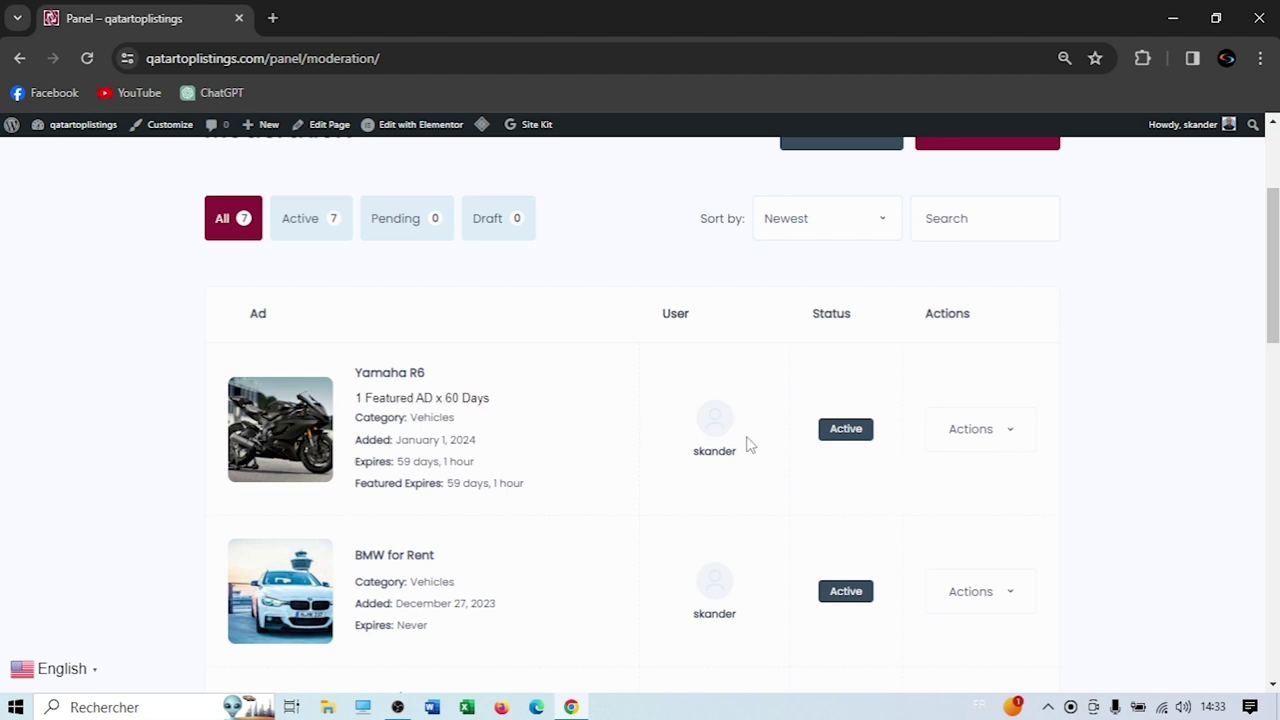
mouse_move(1006, 456)
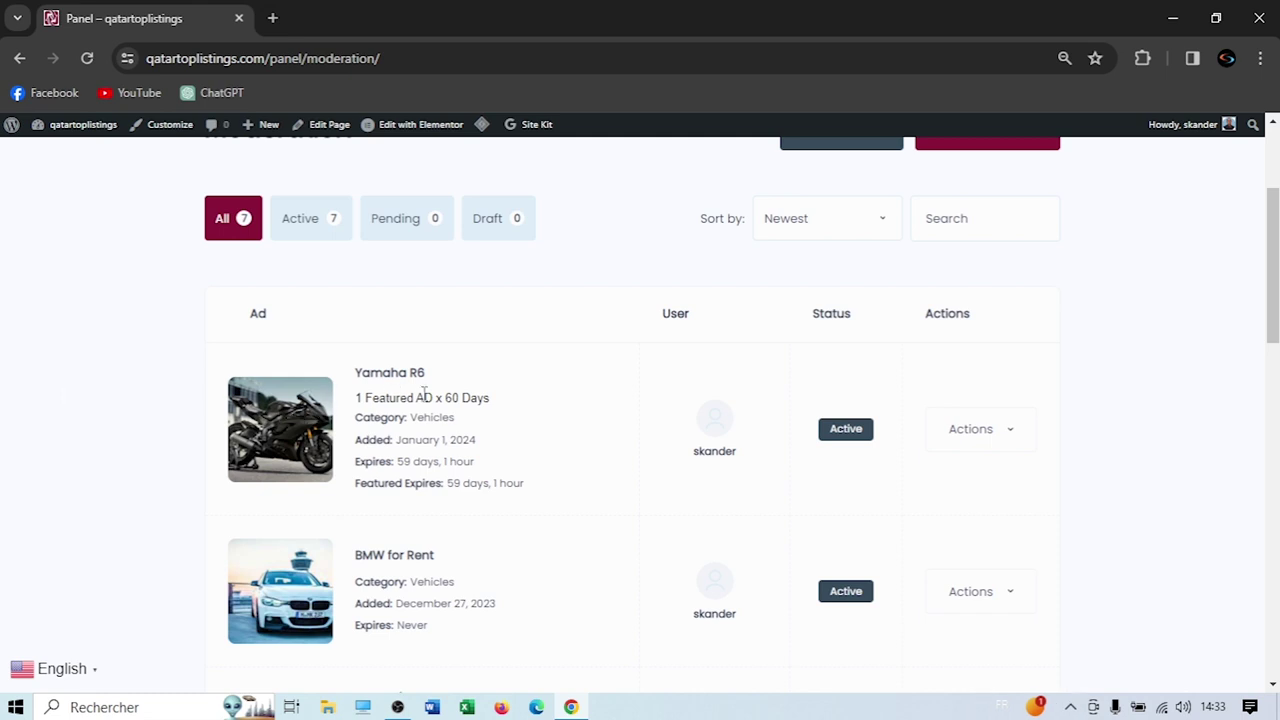
scroll(157, 438, "down", 3)
scroll(177, 429, "up", 5)
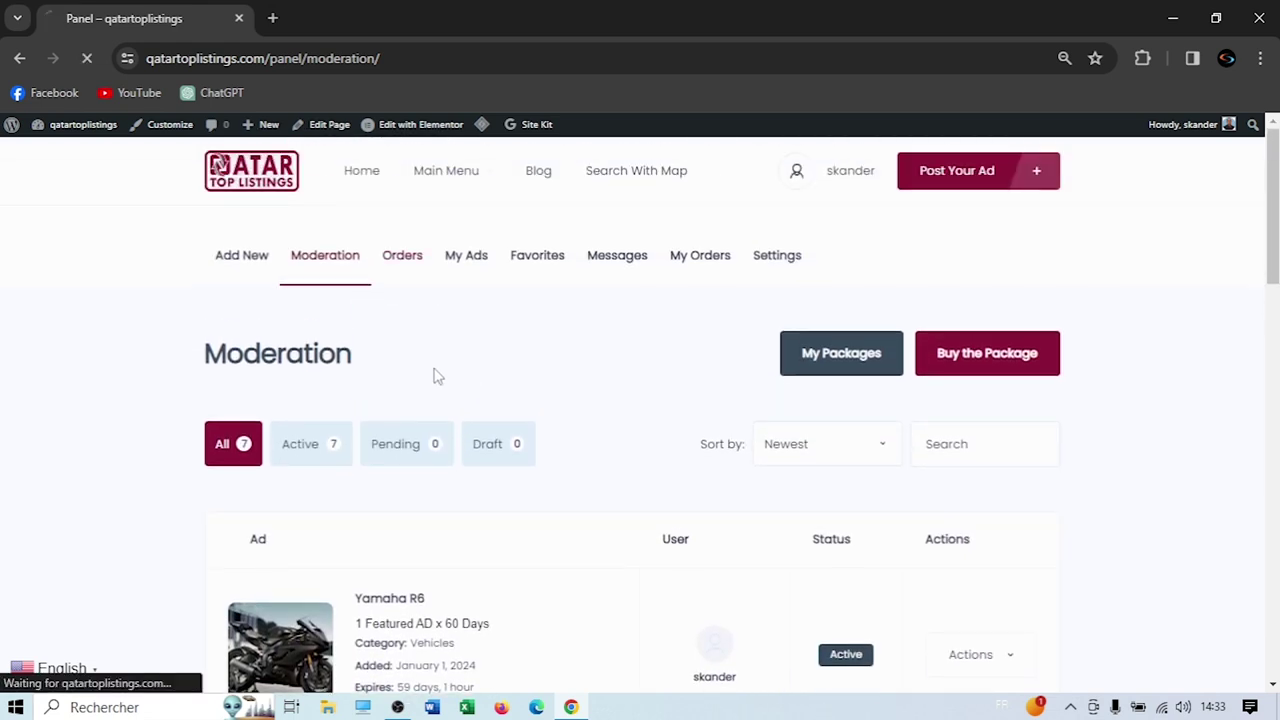
scroll(160, 397, "down", 5)
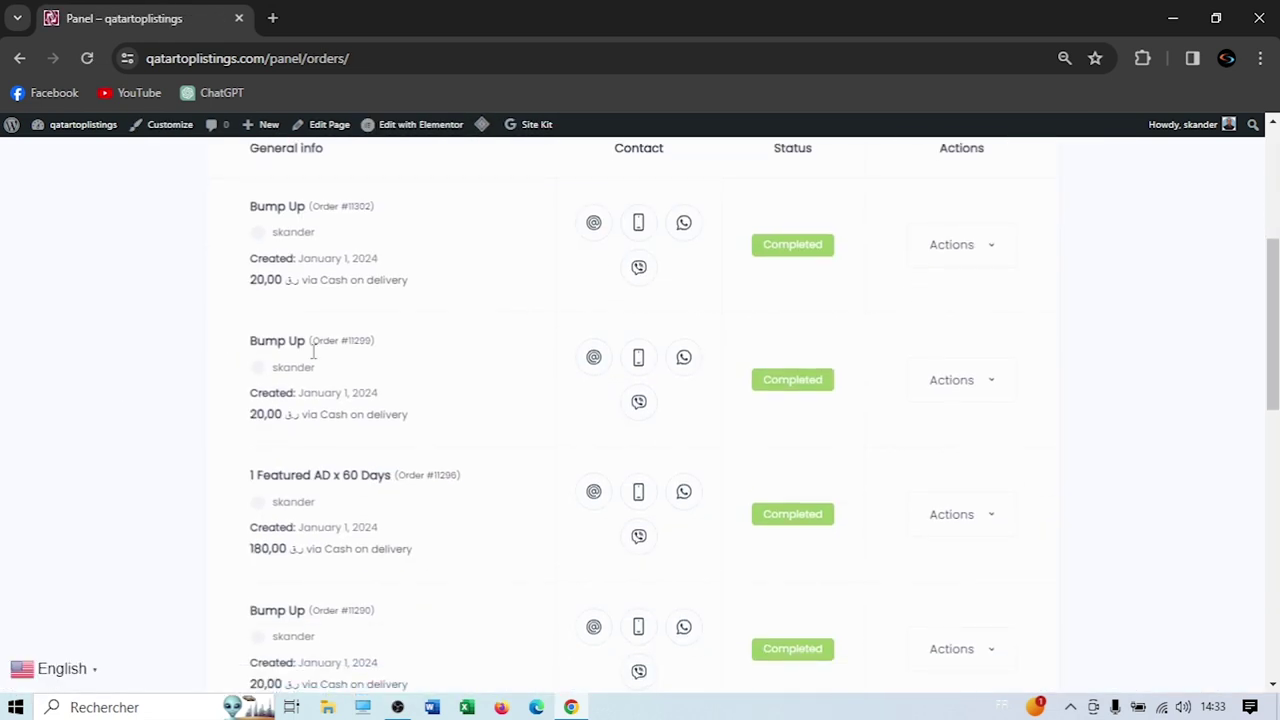
Browse the My Ads listing page
scroll(133, 430, "up", 5)
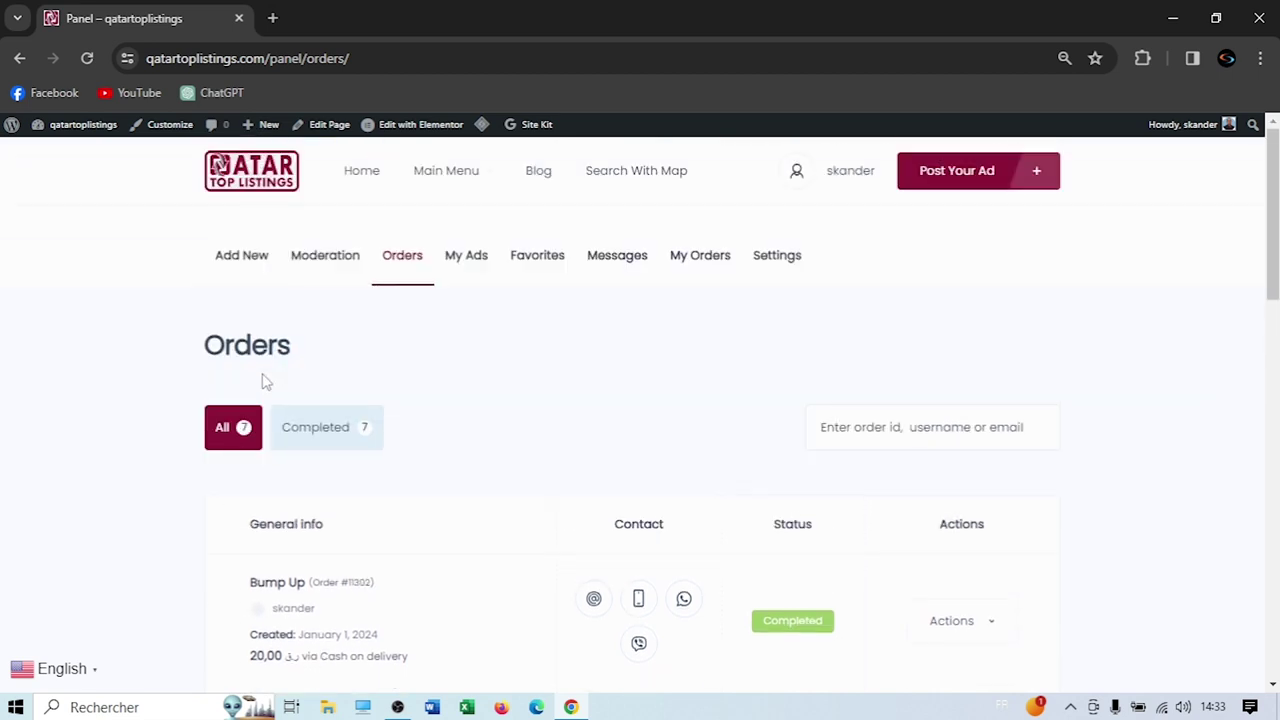
left_click(468, 264)
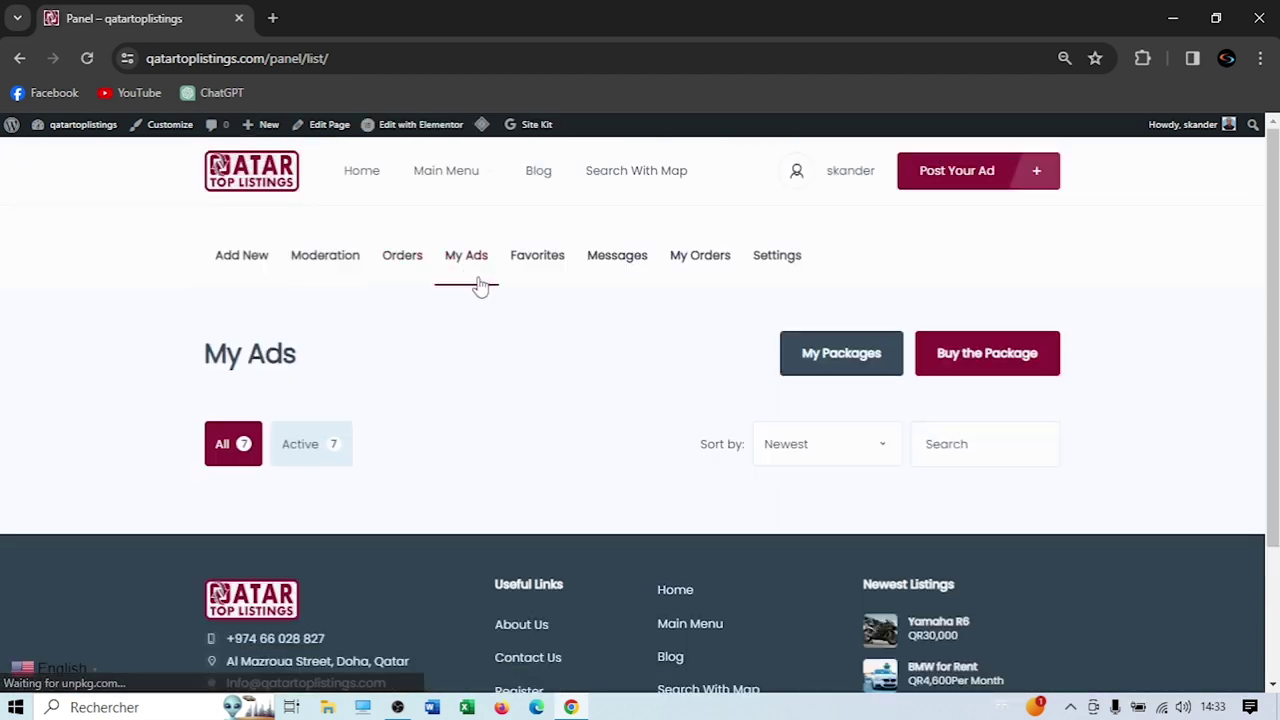
scroll(786, 474, "down", 6)
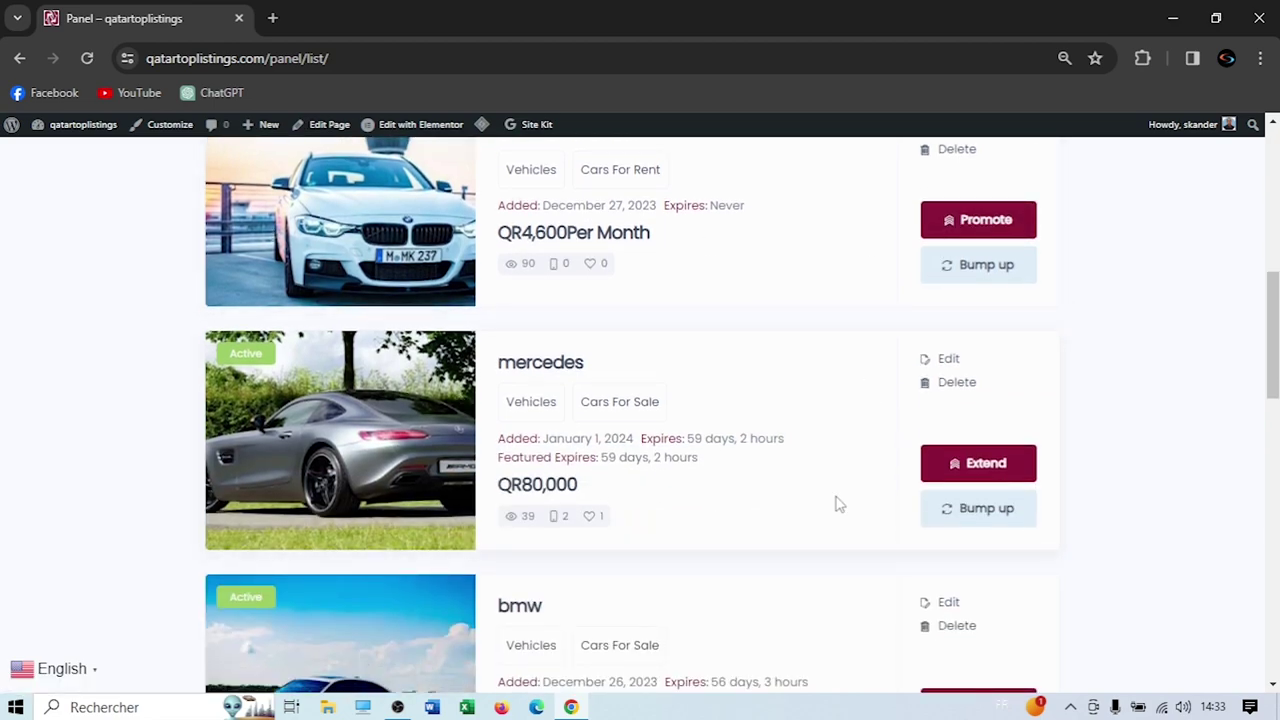
scroll(730, 505, "down", 1)
scroll(571, 509, "down", 5)
scroll(611, 514, "up", 10)
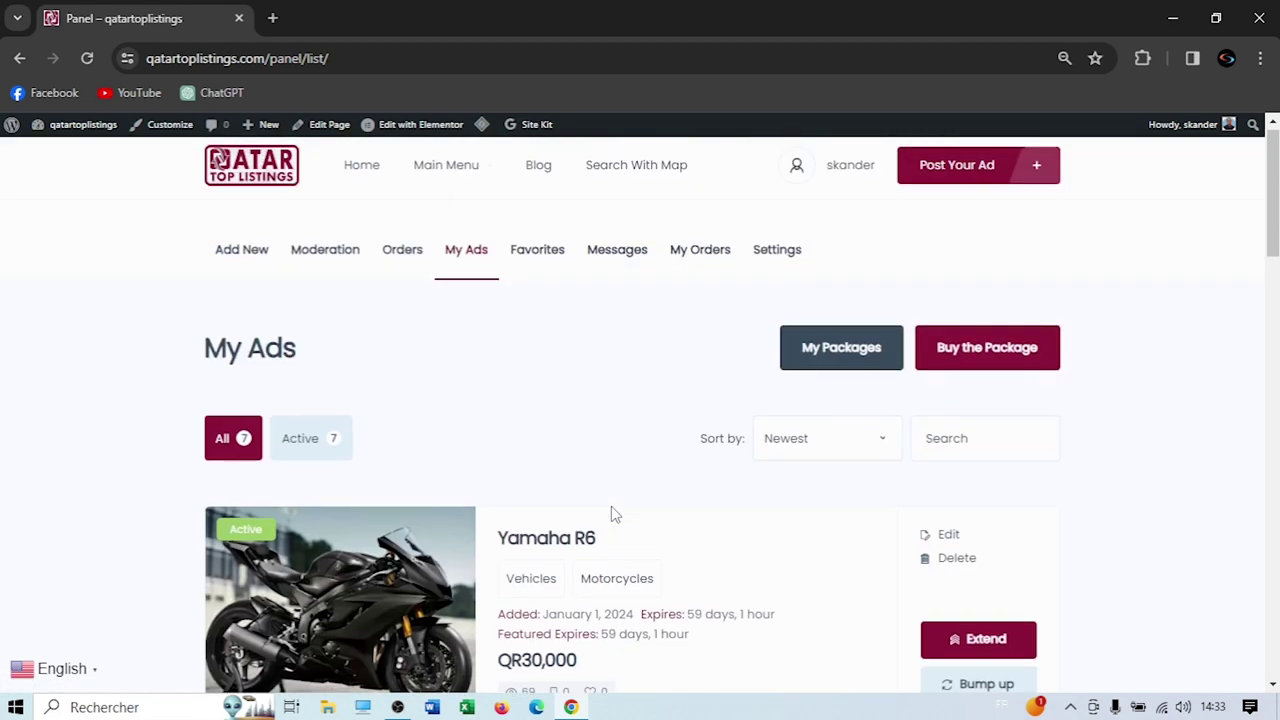
Remove the mercedes ad from Favorites
left_click(537, 255)
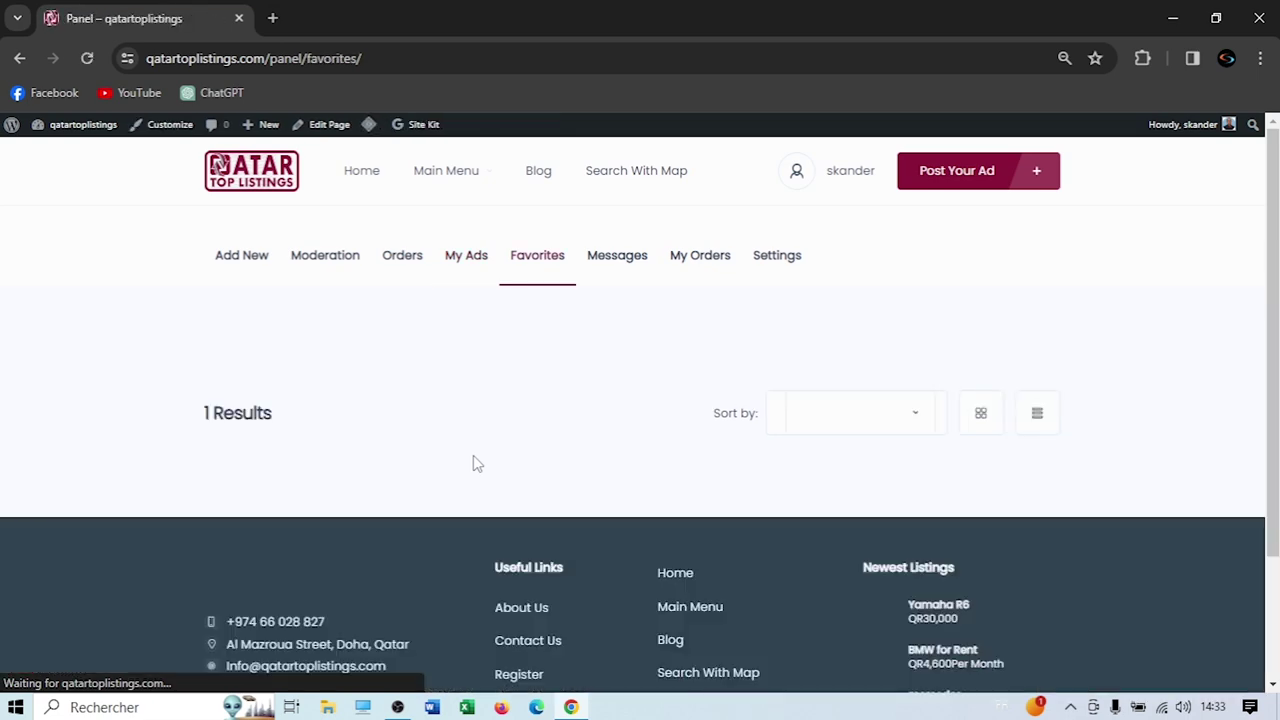
scroll(473, 455, "down", 2)
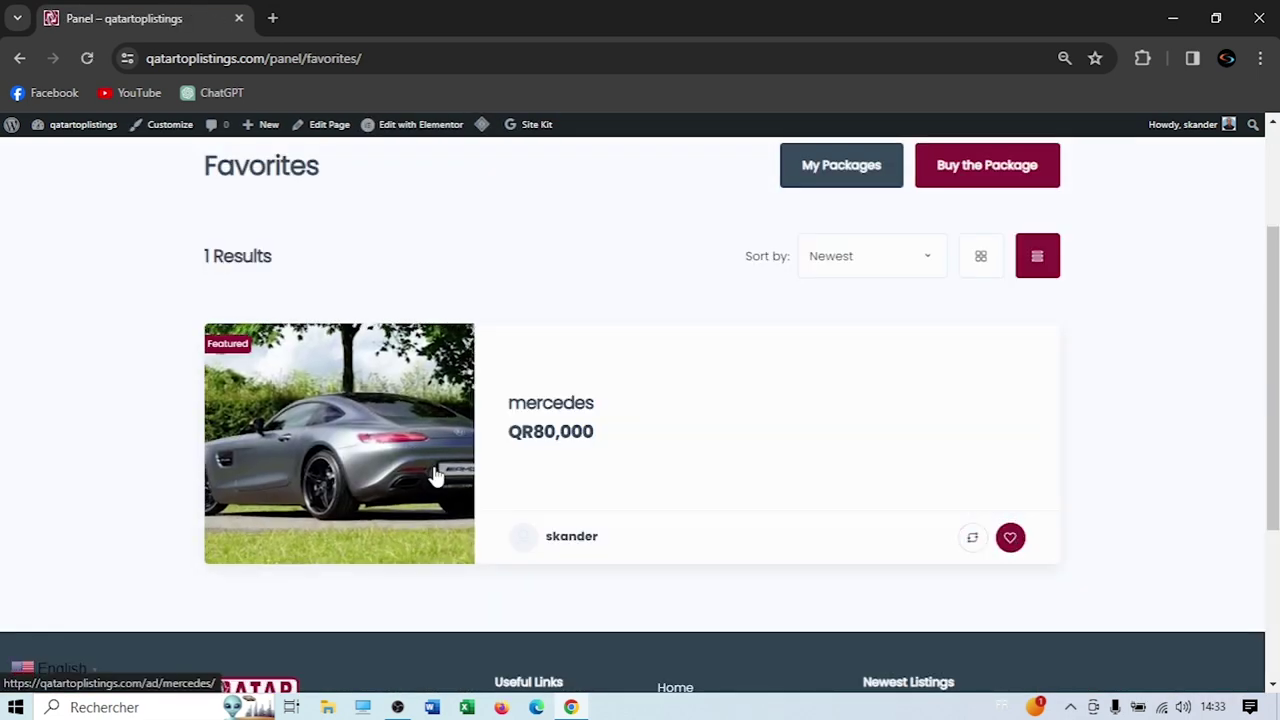
left_click(1010, 538)
scroll(980, 500, "down", 3)
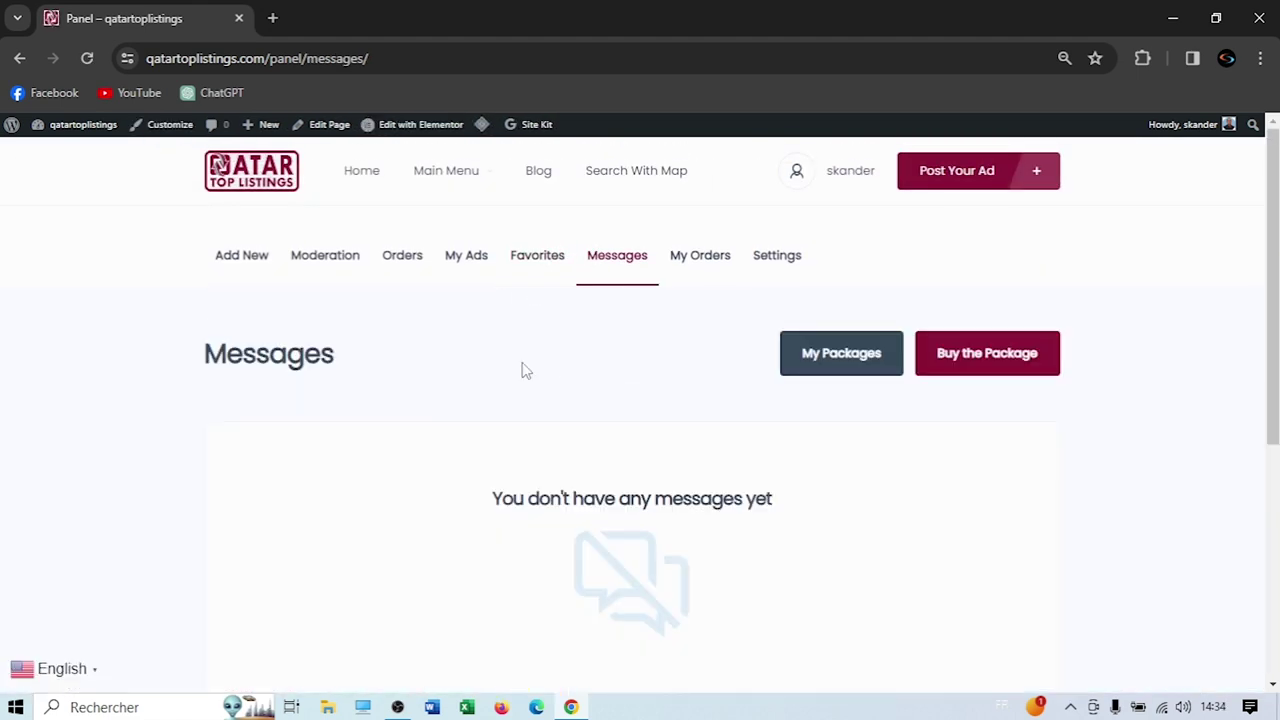
View the My Orders list and reload the page
left_click(714, 262)
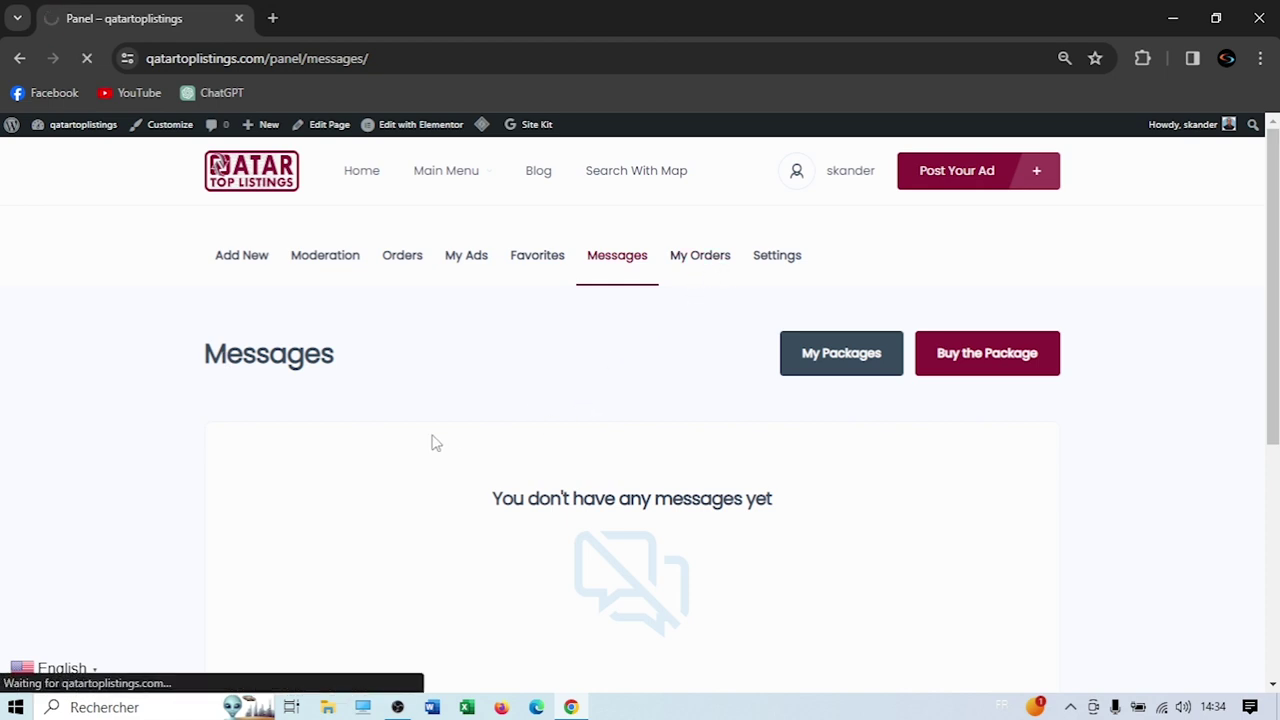
scroll(432, 440, "down", 2)
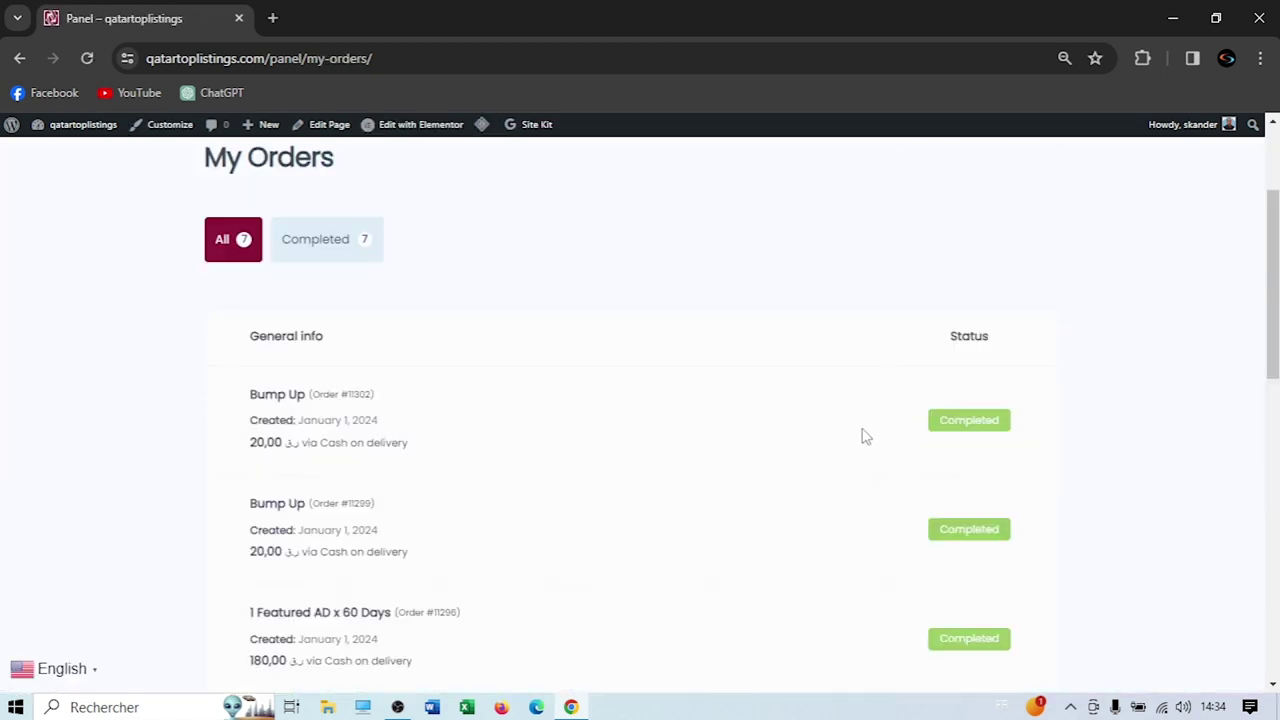
key("F5")
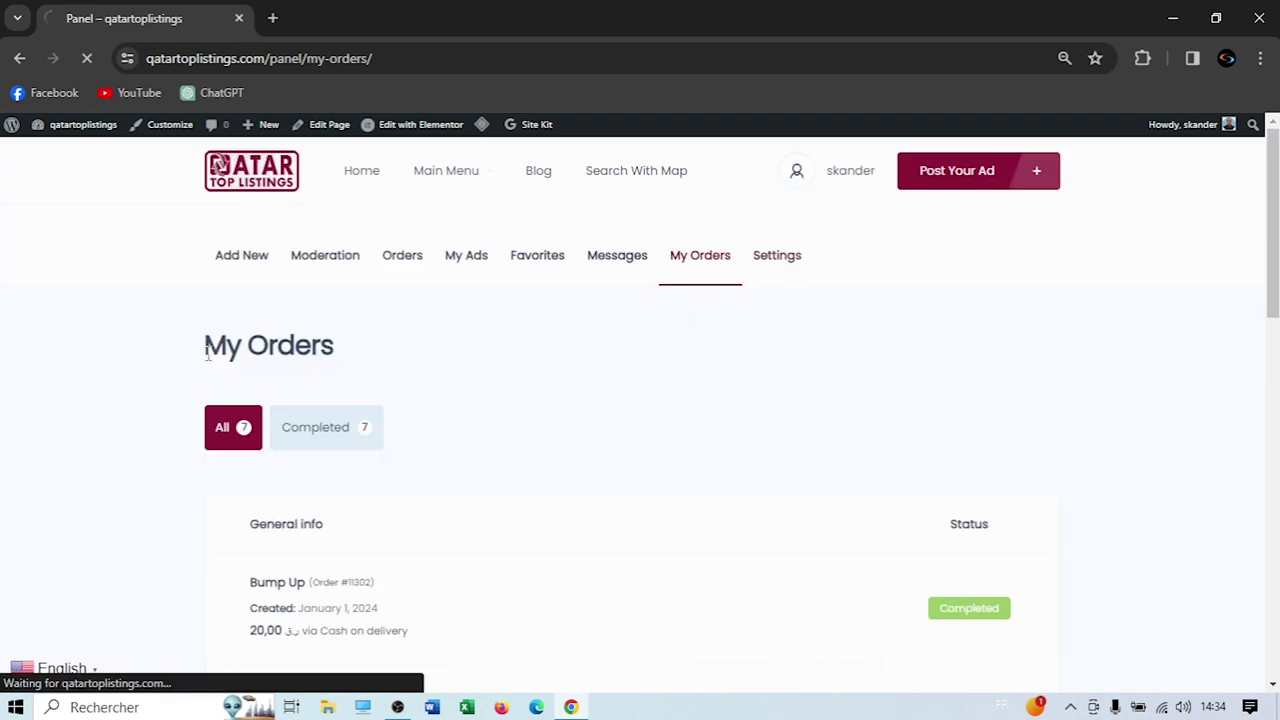
scroll(391, 523, "down", 10)
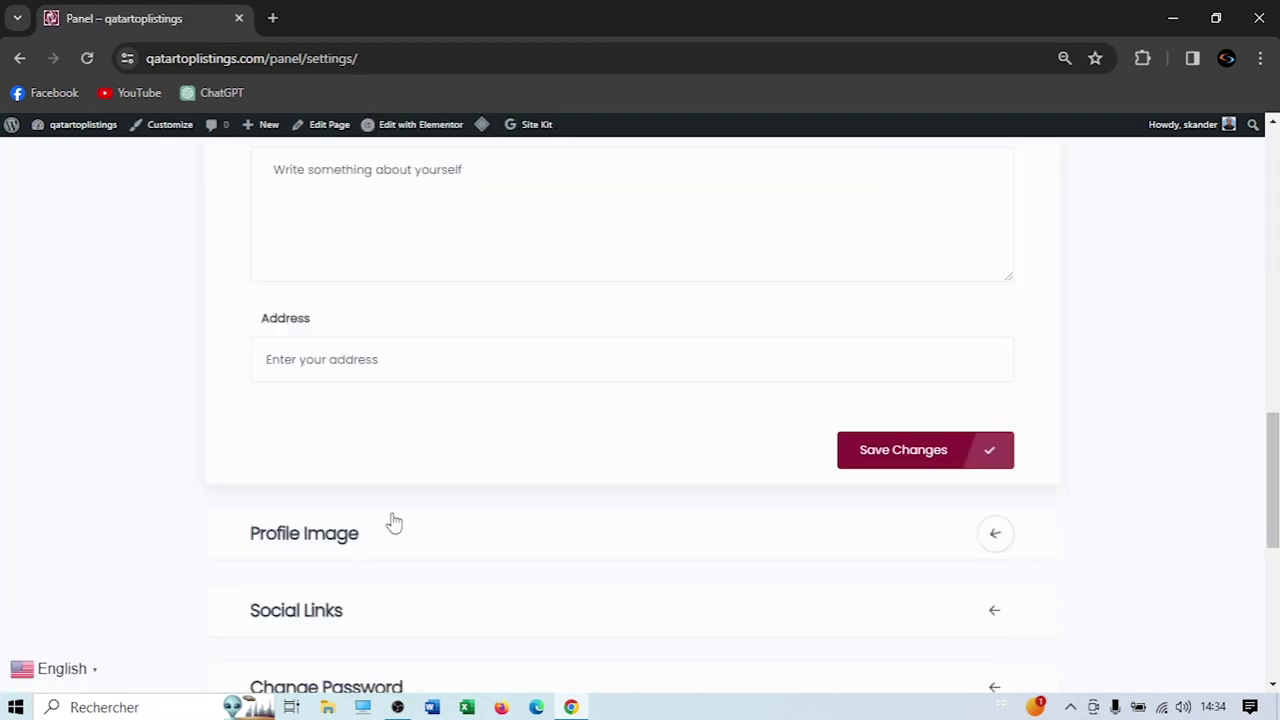
Expand the Social Links settings section and review it
scroll(149, 449, "up", 10)
scroll(177, 449, "down", 1)
left_click(374, 412)
scroll(82, 452, "down", 3)
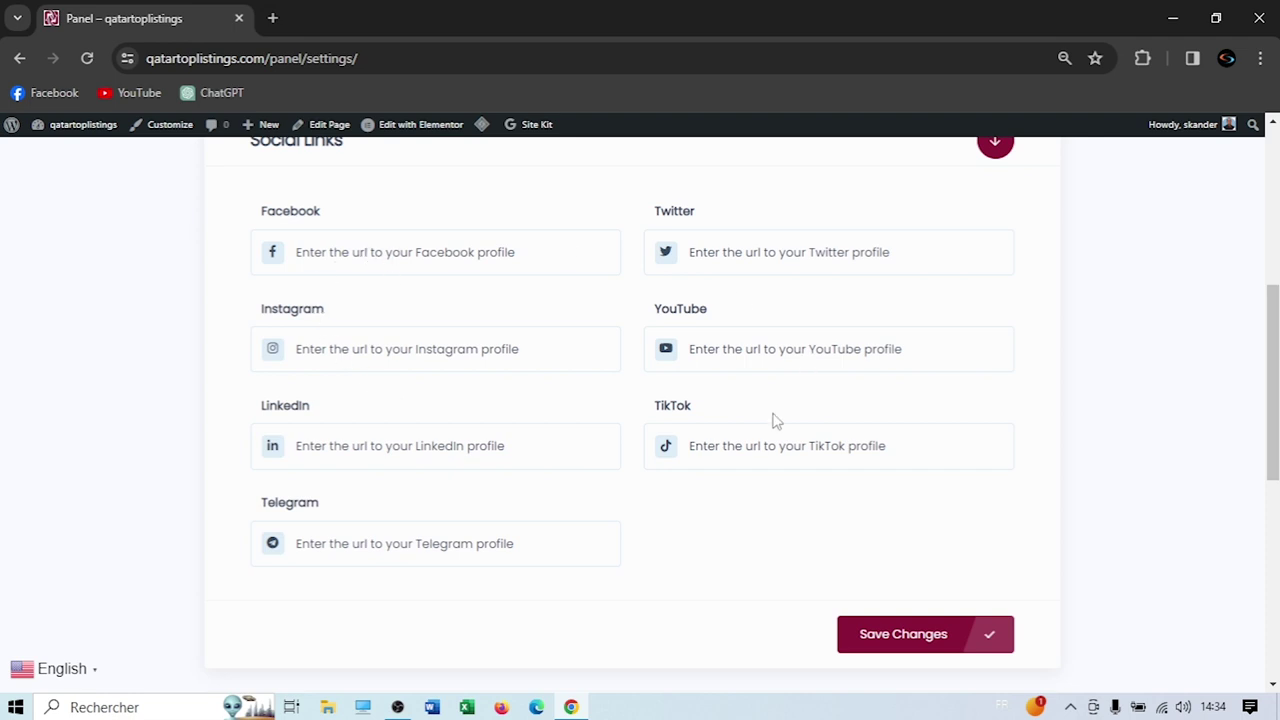
scroll(197, 500, "down", 3)
scroll(198, 462, "up", 5)
scroll(197, 462, "up", 3)
Expand Account Details, keep the account type Business, and return to the homepage
left_click(372, 364)
scroll(380, 300, "down", 4)
left_click(384, 280)
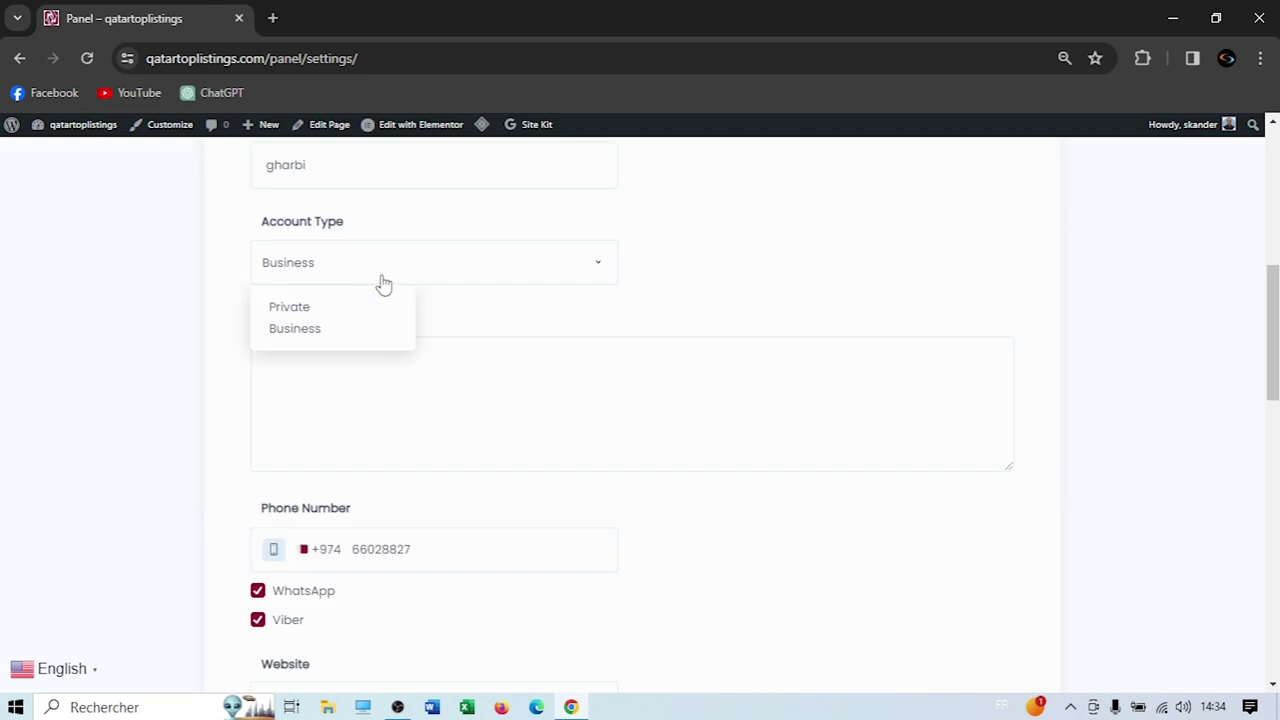
scroll(335, 345, "up", 2)
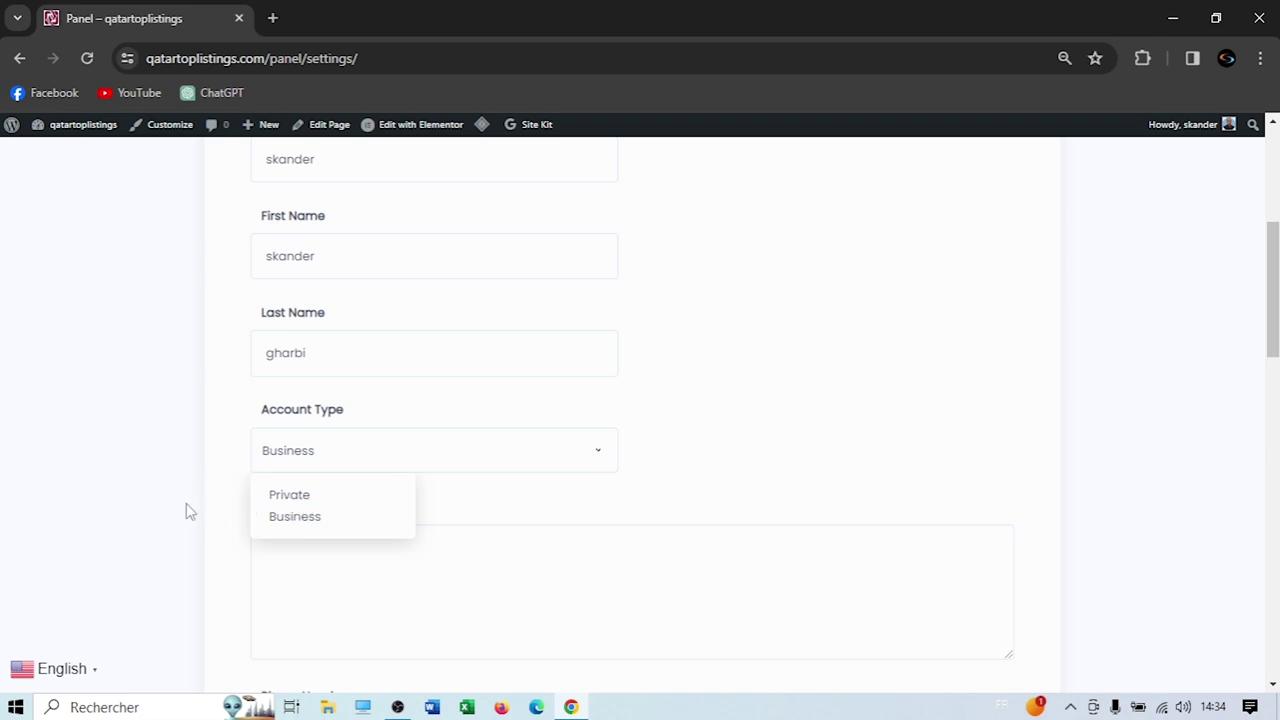
left_click(294, 517)
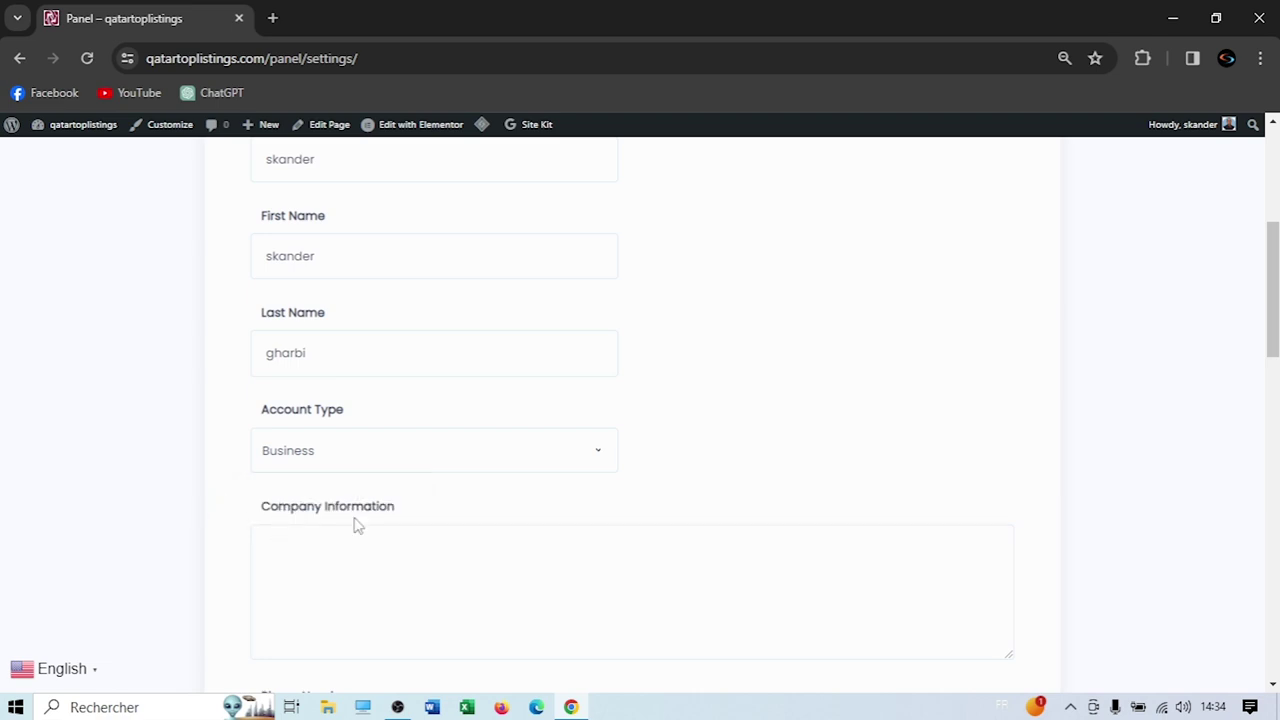
left_click(349, 462)
scroll(193, 497, "up", 4)
scroll(193, 497, "up", 1)
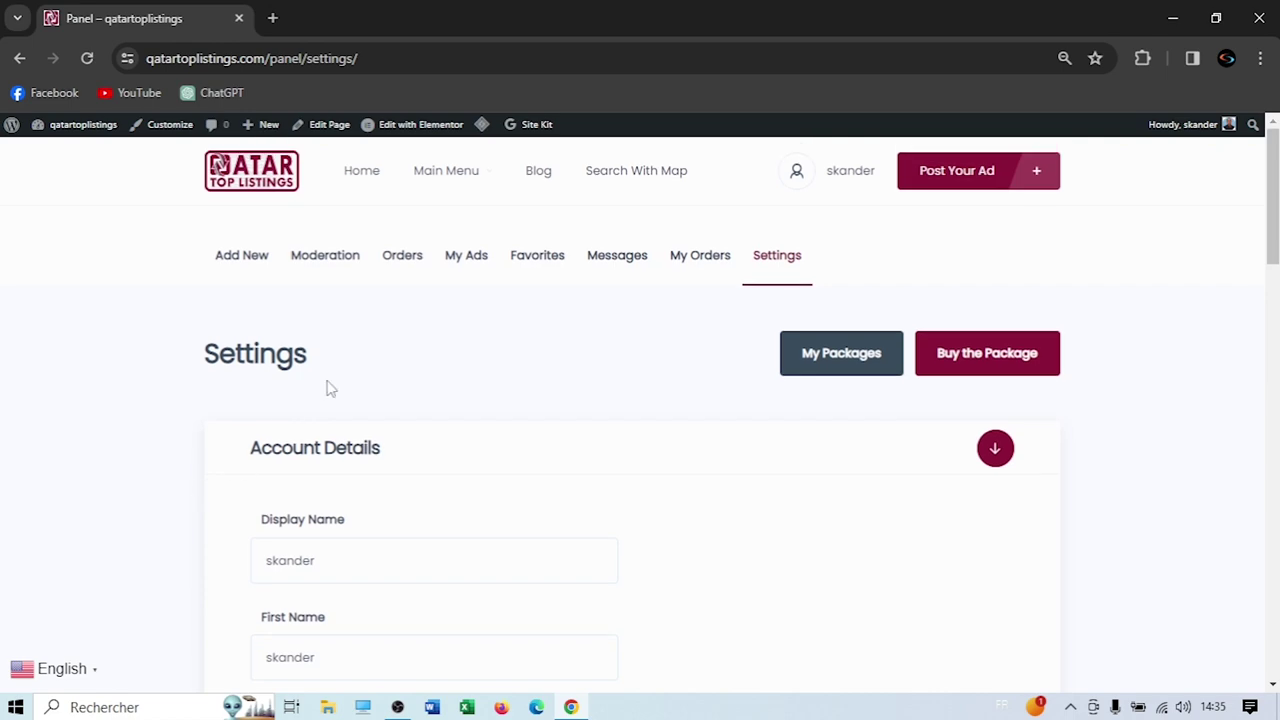
left_click(249, 175)
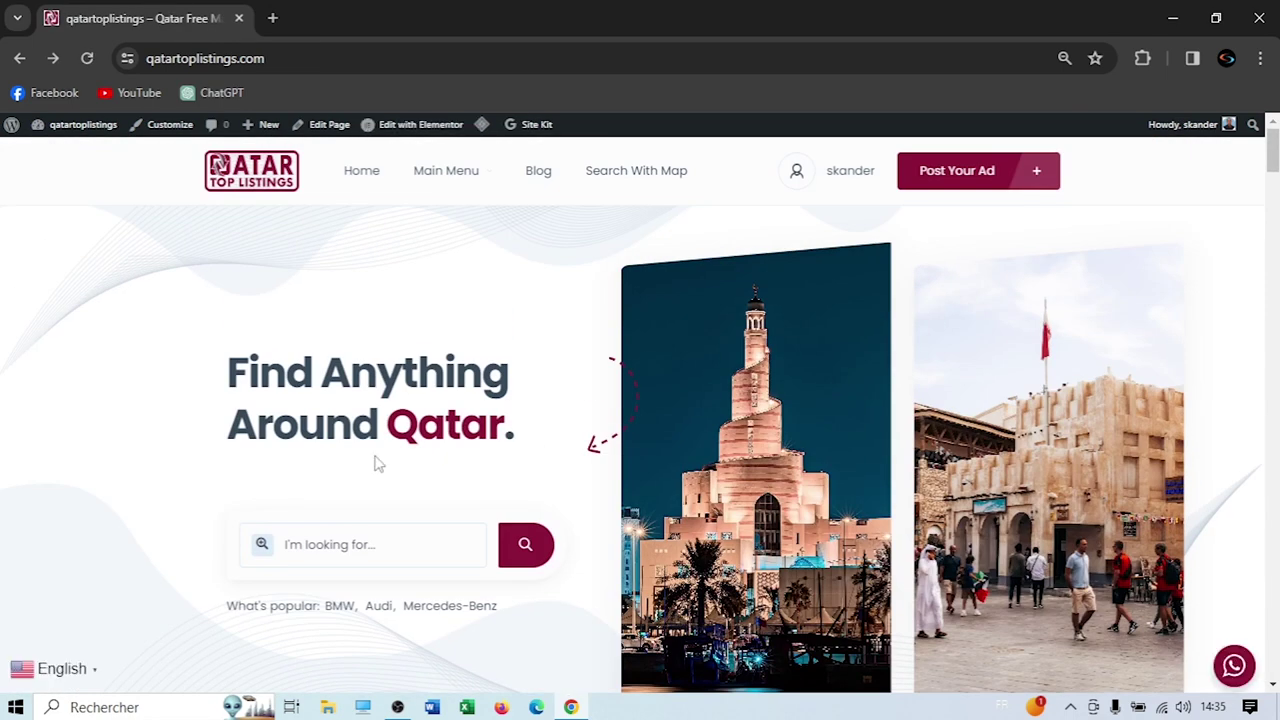
Open the All Vehicles category from the homepage Vehicles section
scroll(282, 449, "down", 10)
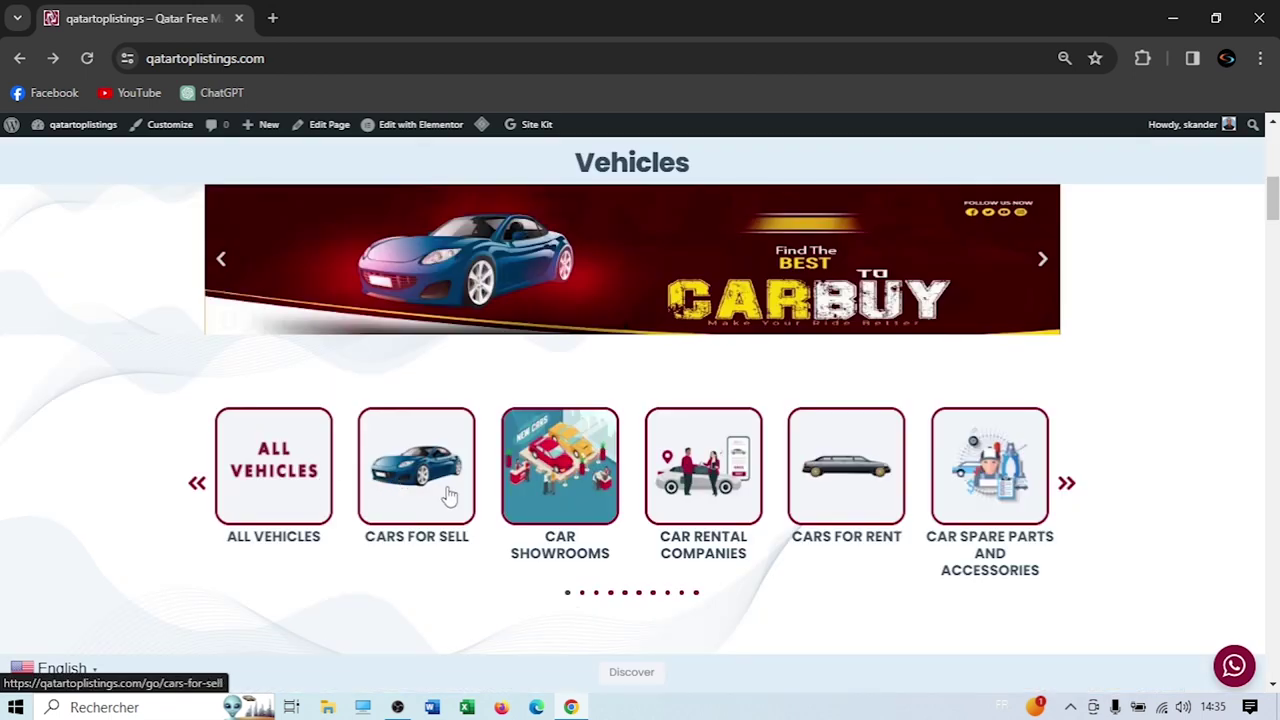
scroll(449, 491, "up", 10)
mouse_move(846, 175)
left_click(819, 323)
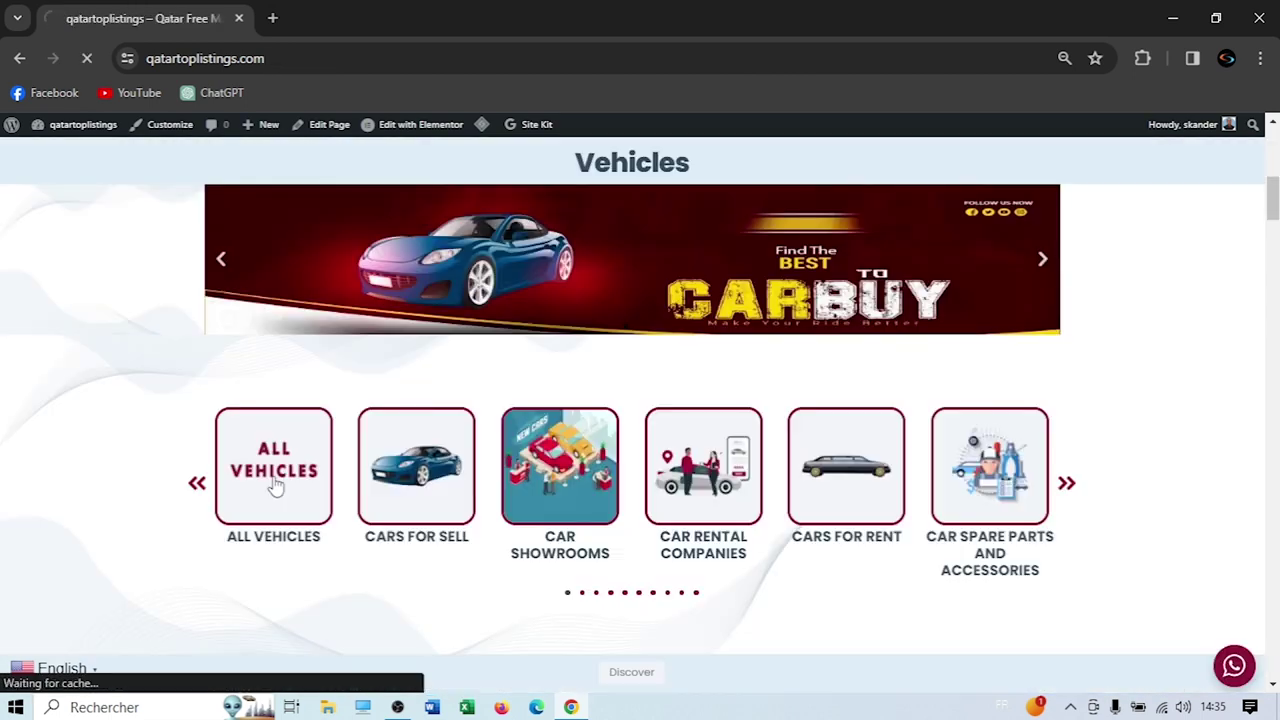
left_click(275, 484)
Scroll through the six vehicle ads, including Yamaha R6, mercedes, bmw, audi and audi 2
scroll(1066, 477, "down", 5)
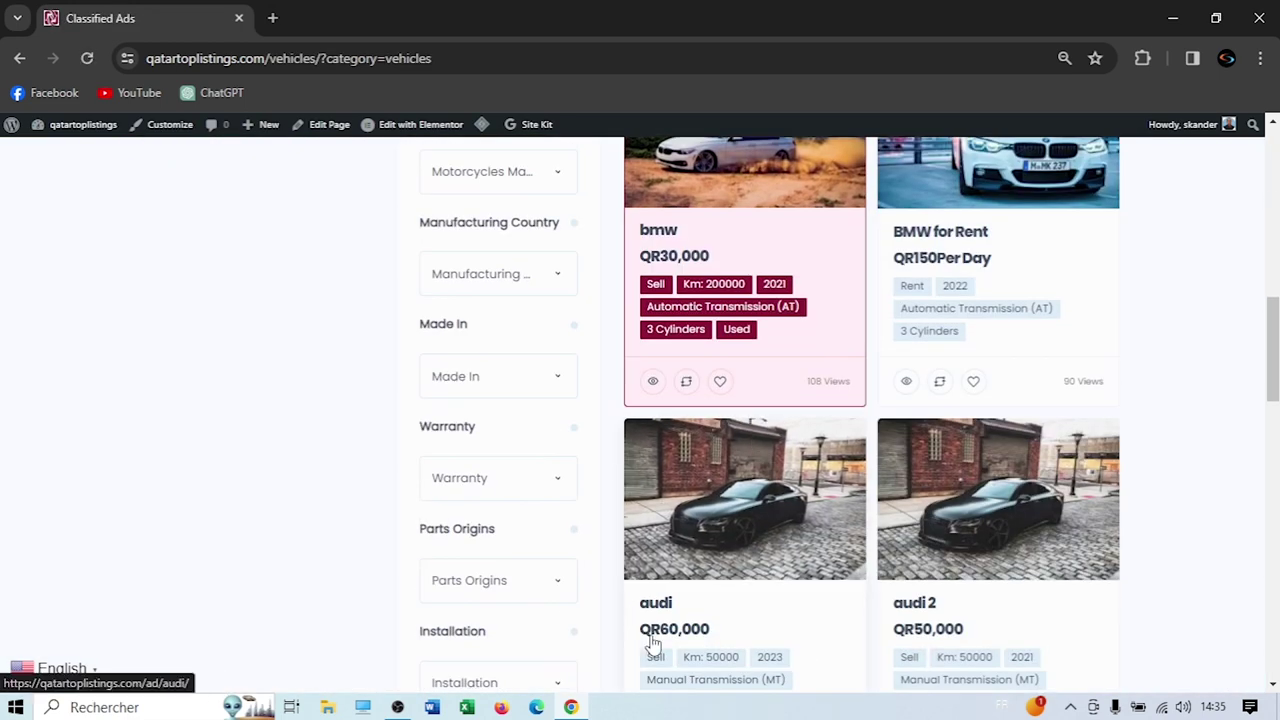
scroll(728, 530, "up", 2)
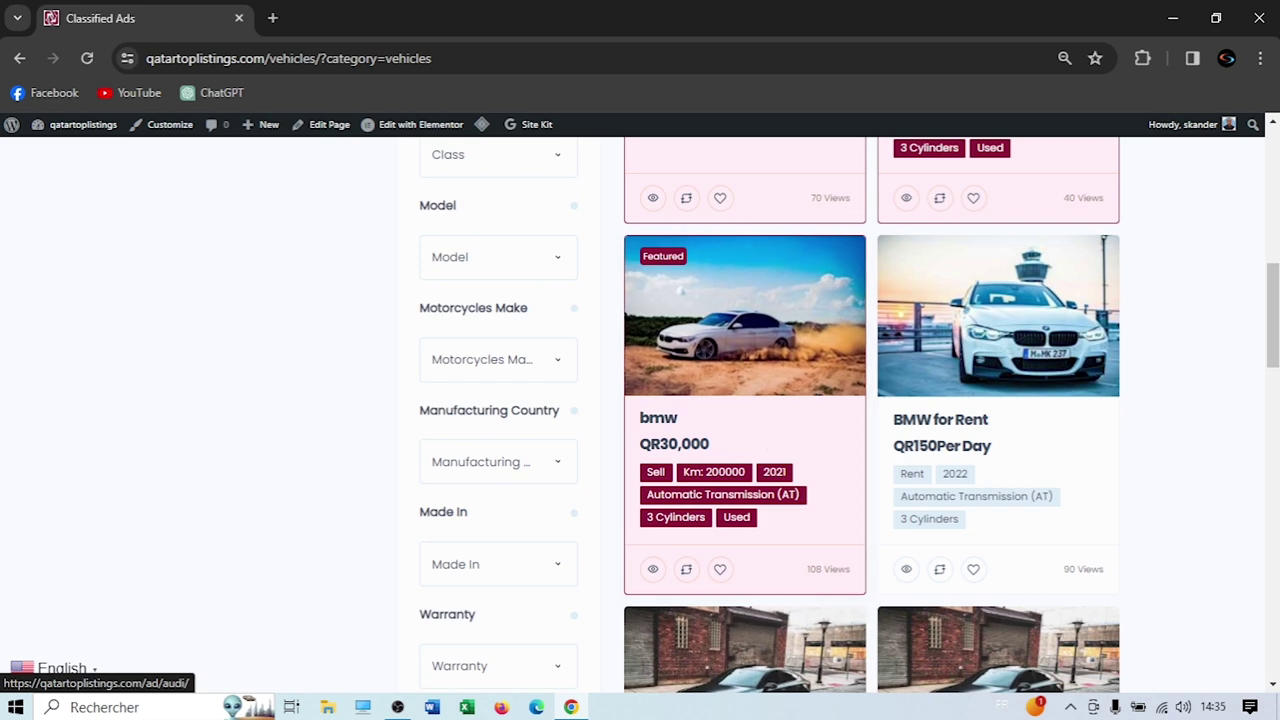
scroll(745, 525, "down", 3)
scroll(723, 511, "up", 5)
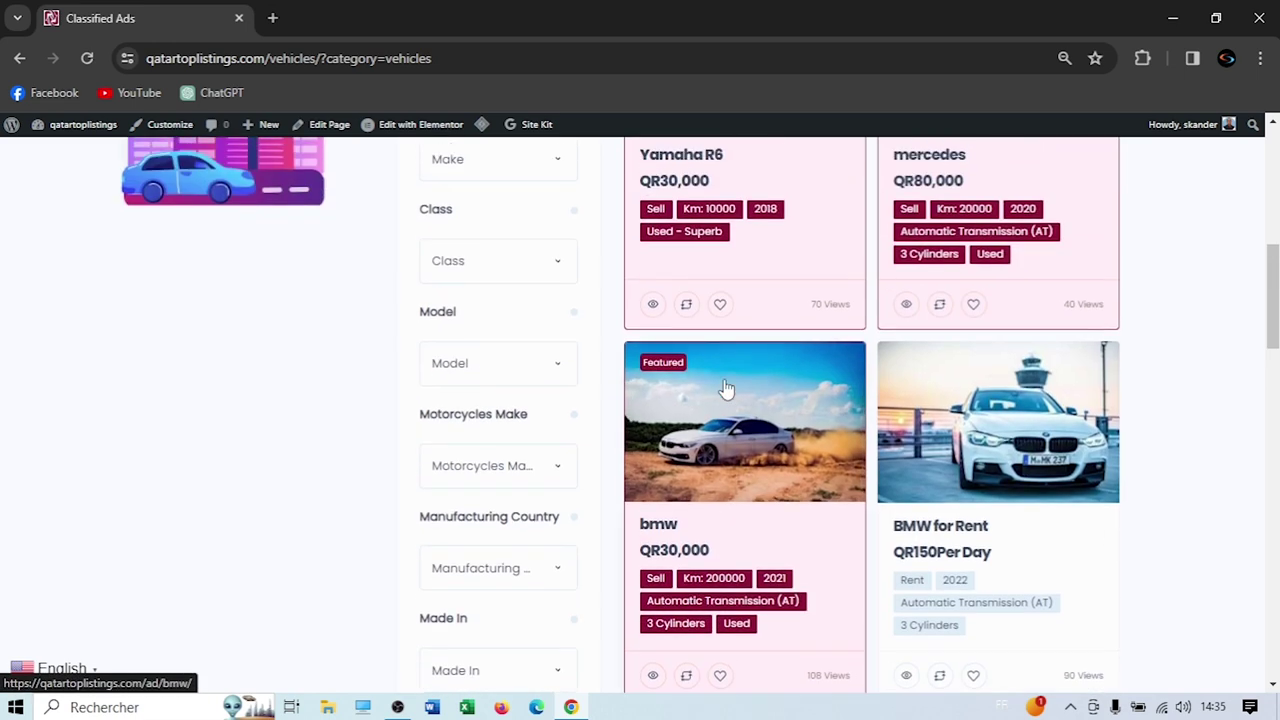
scroll(763, 471, "up", 2)
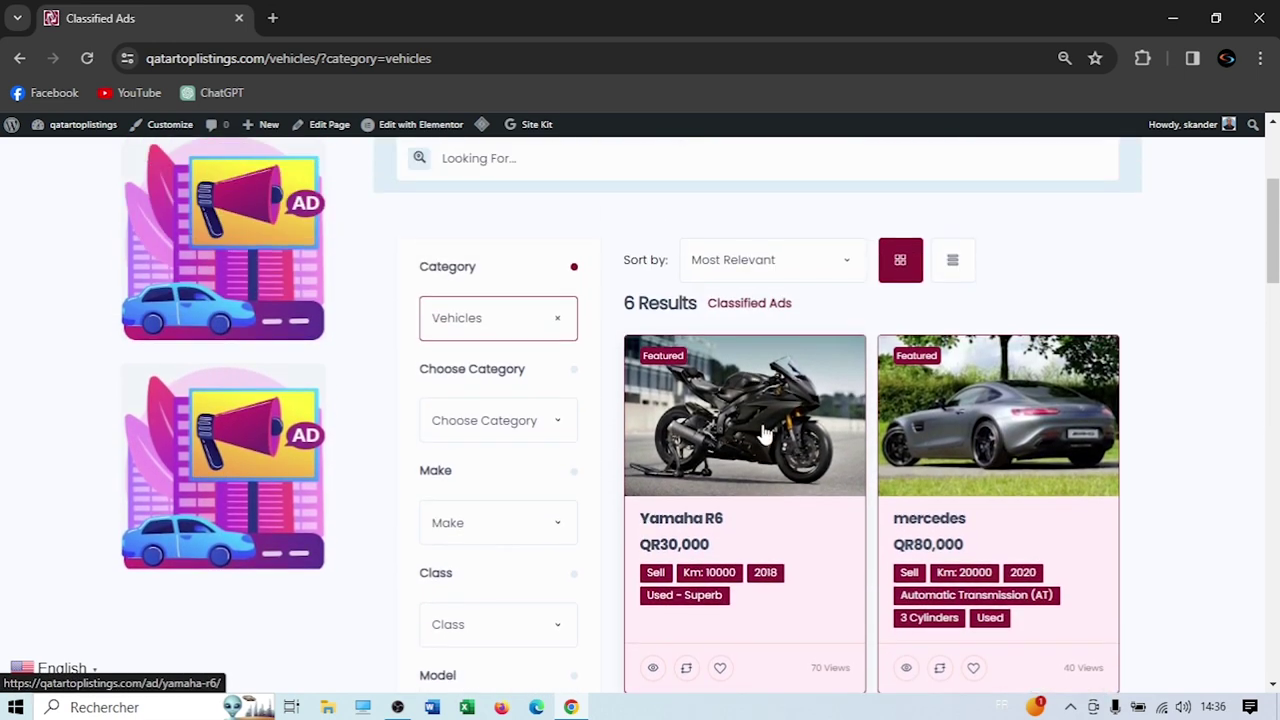
scroll(715, 398, "down", 3)
scroll(715, 398, "down", 3)
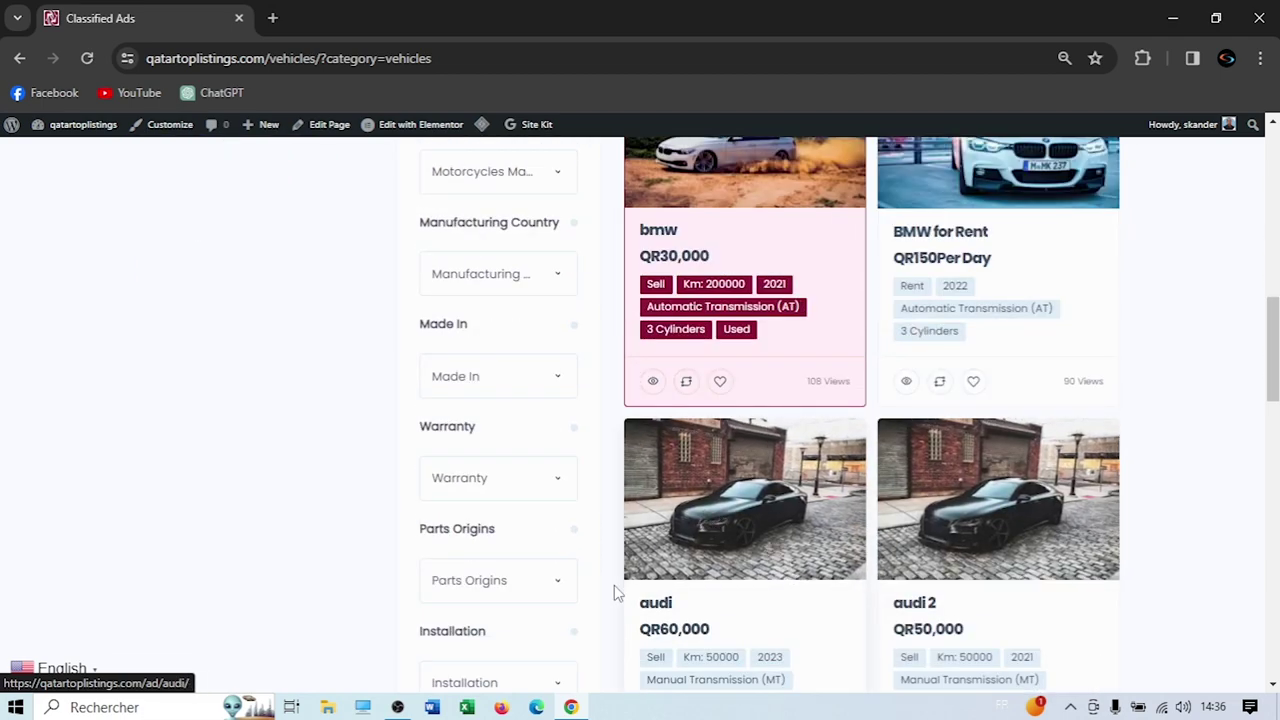
scroll(614, 580, "up", 5)
From My Ads, promote the audi ad and bring up the new package offers
mouse_move(871, 166)
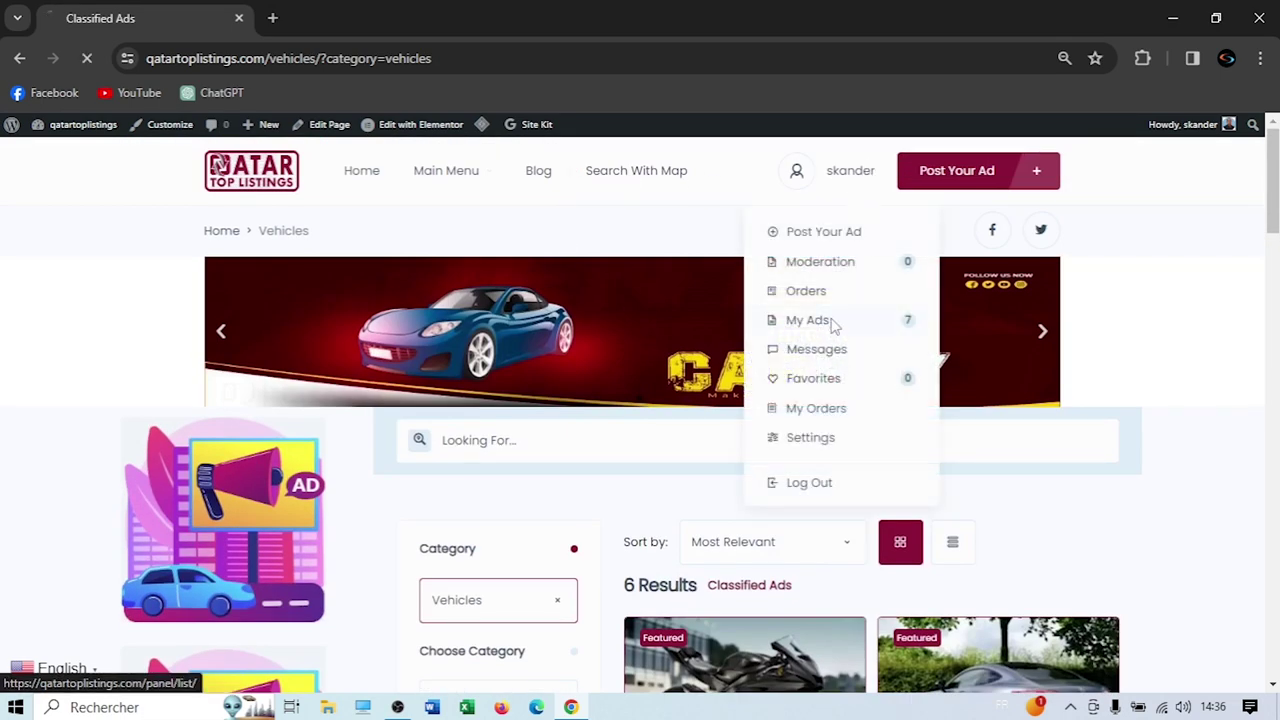
left_click(823, 320)
scroll(637, 349, "down", 3)
scroll(637, 349, "down", 1)
scroll(634, 346, "up", 1)
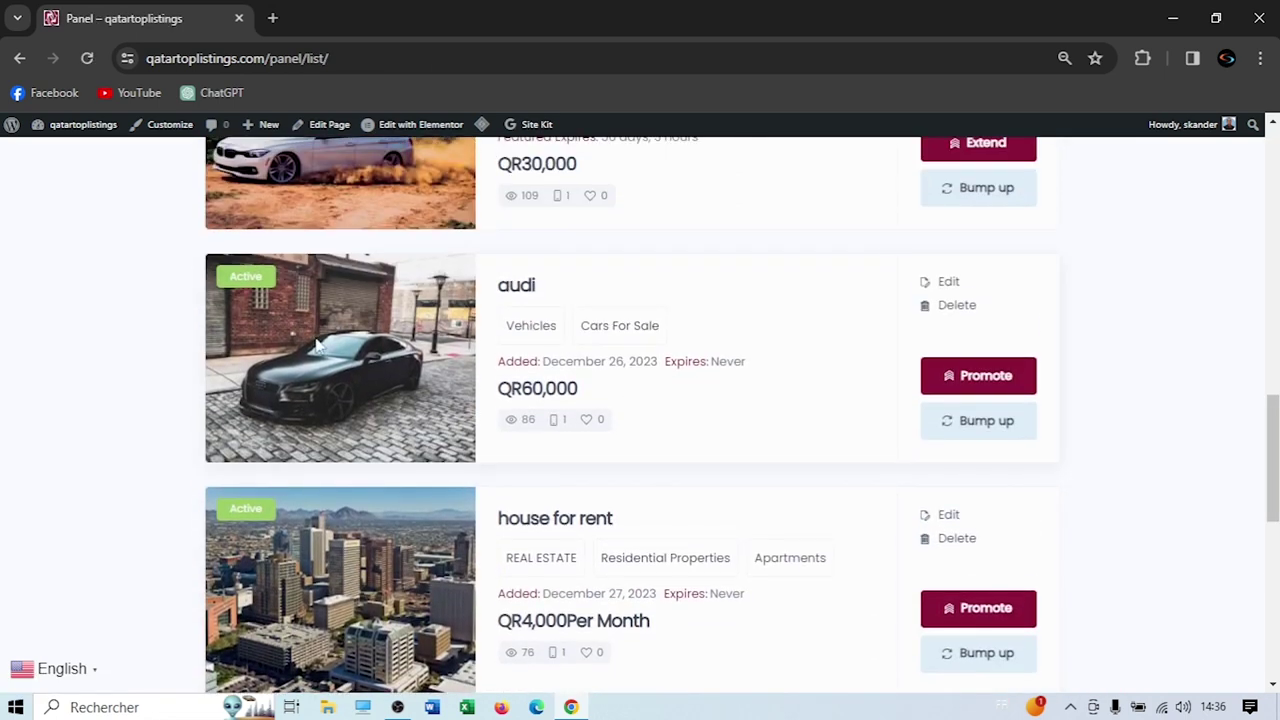
left_click(988, 386)
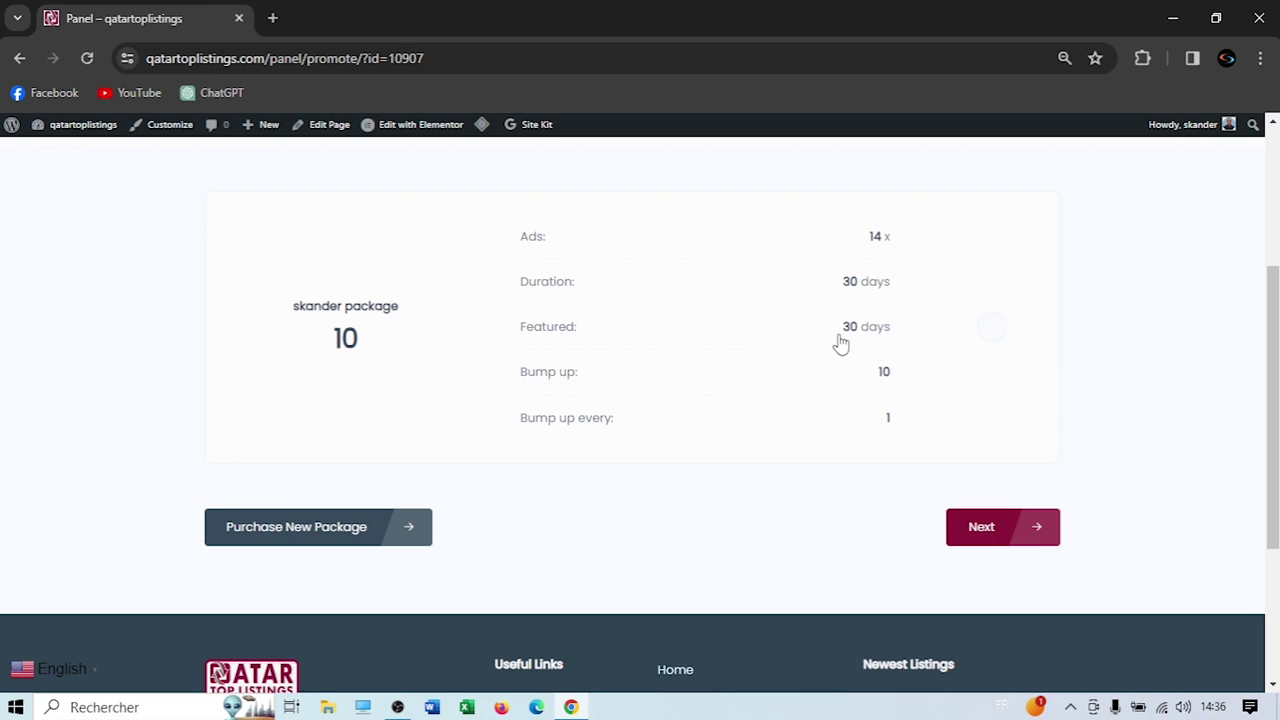
left_click(414, 520)
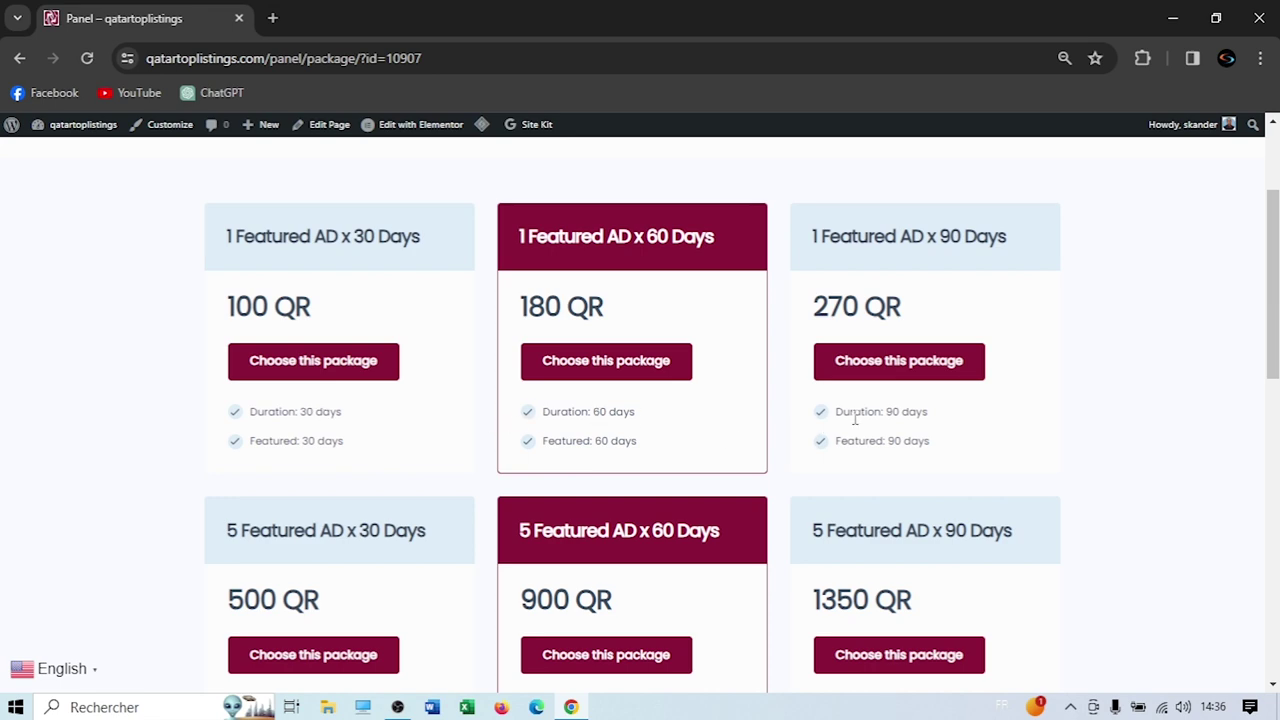
Select the 1 Featured AD x 60 Days package and continue to checkout
scroll(329, 434, "down", 2)
scroll(268, 353, "down", 1)
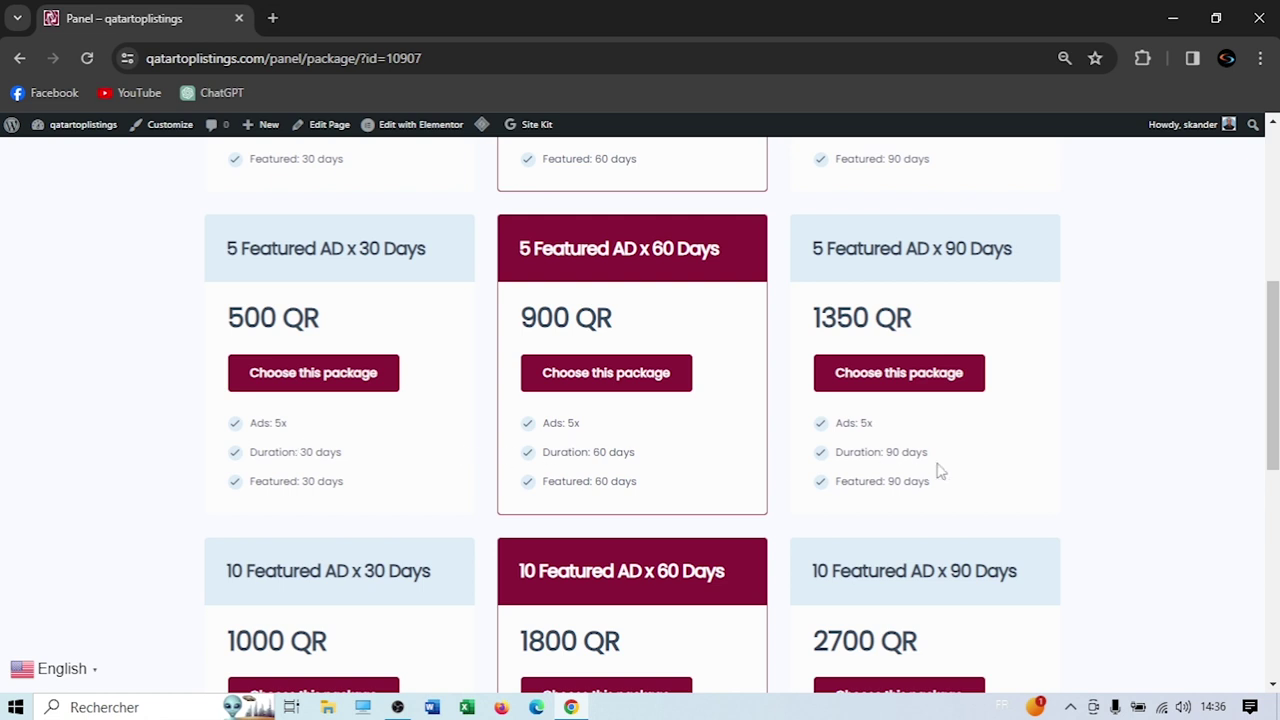
scroll(930, 466, "down", 3)
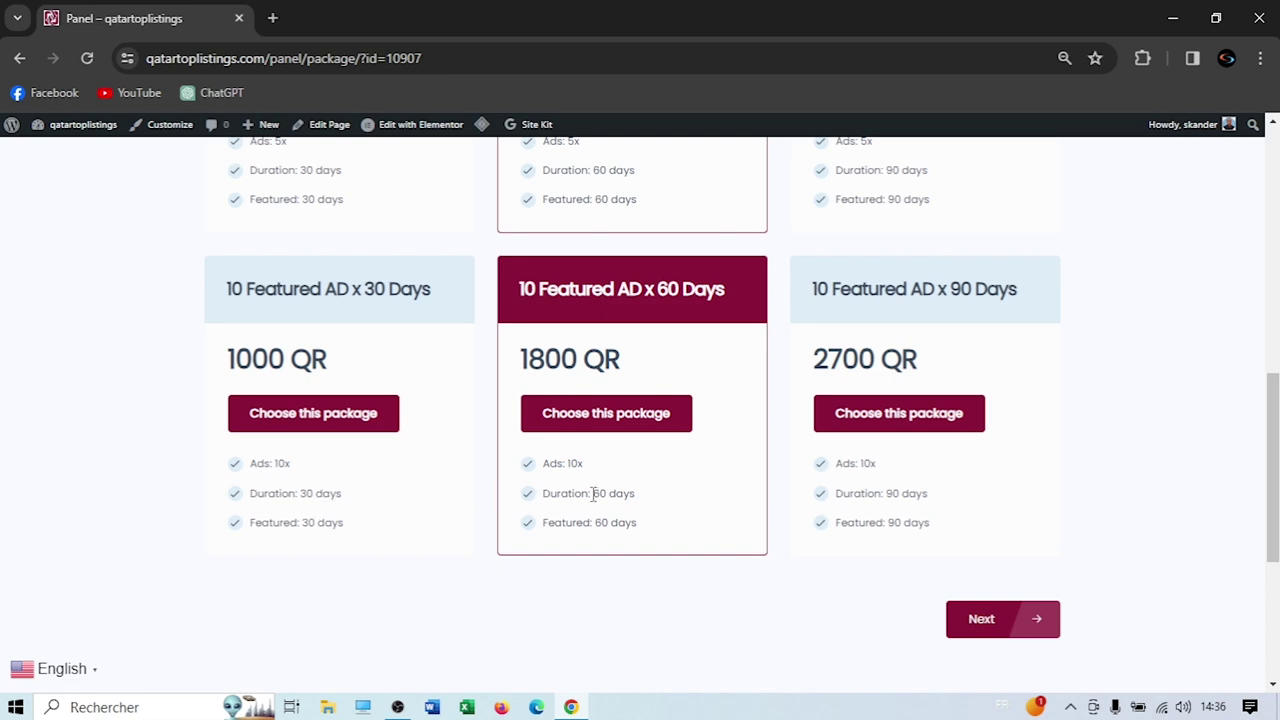
scroll(800, 517, "up", 7)
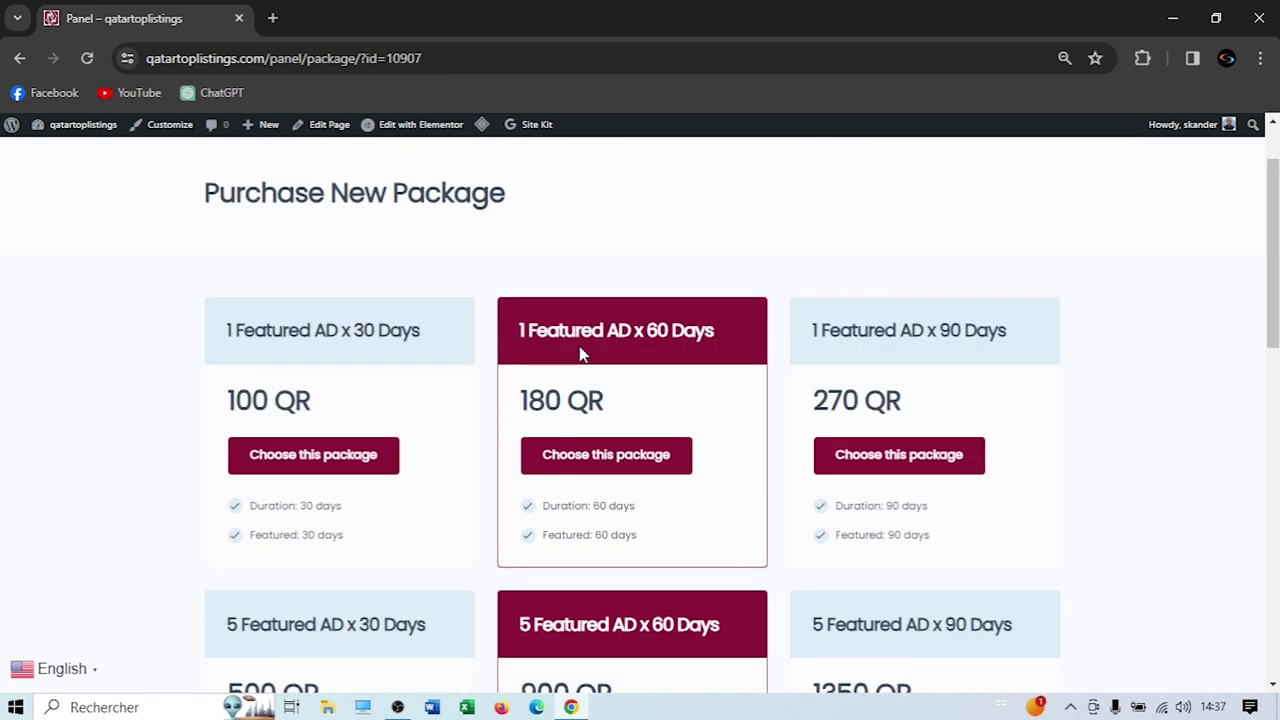
scroll(590, 400, "down", 4)
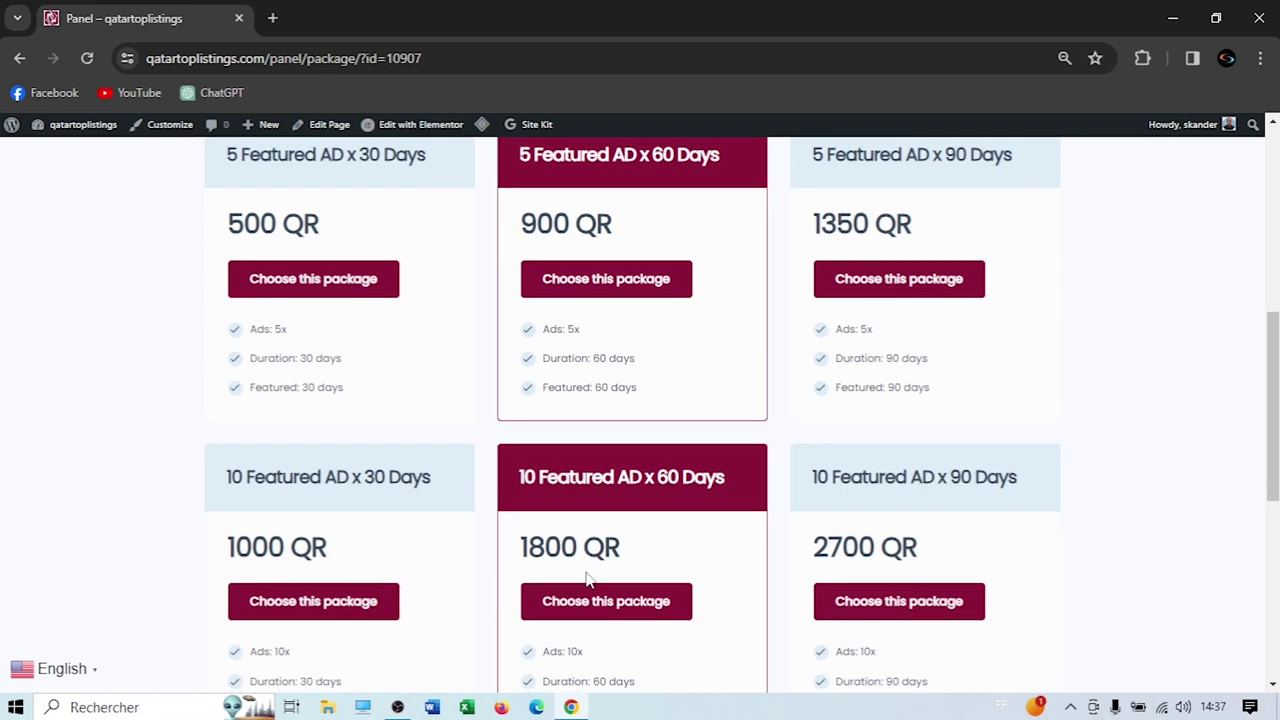
scroll(588, 575, "up", 2)
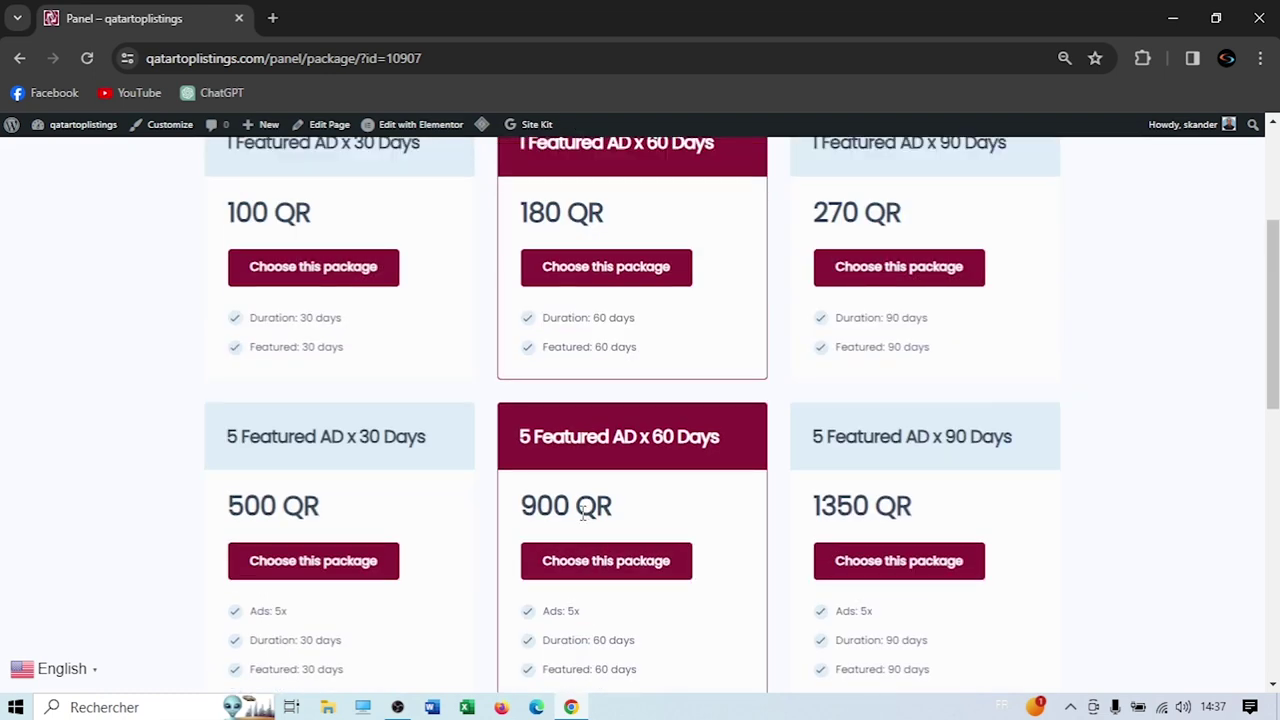
scroll(588, 490, "up", 2)
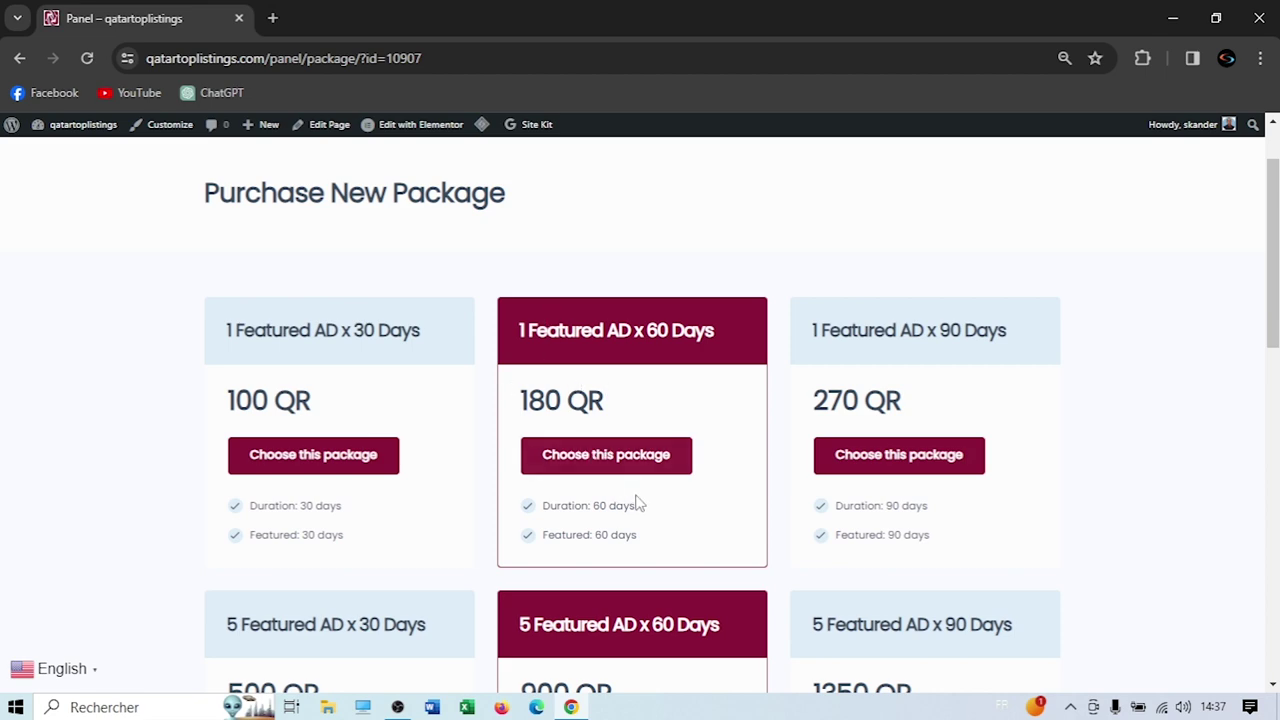
left_click(628, 463)
scroll(645, 465, "down", 7)
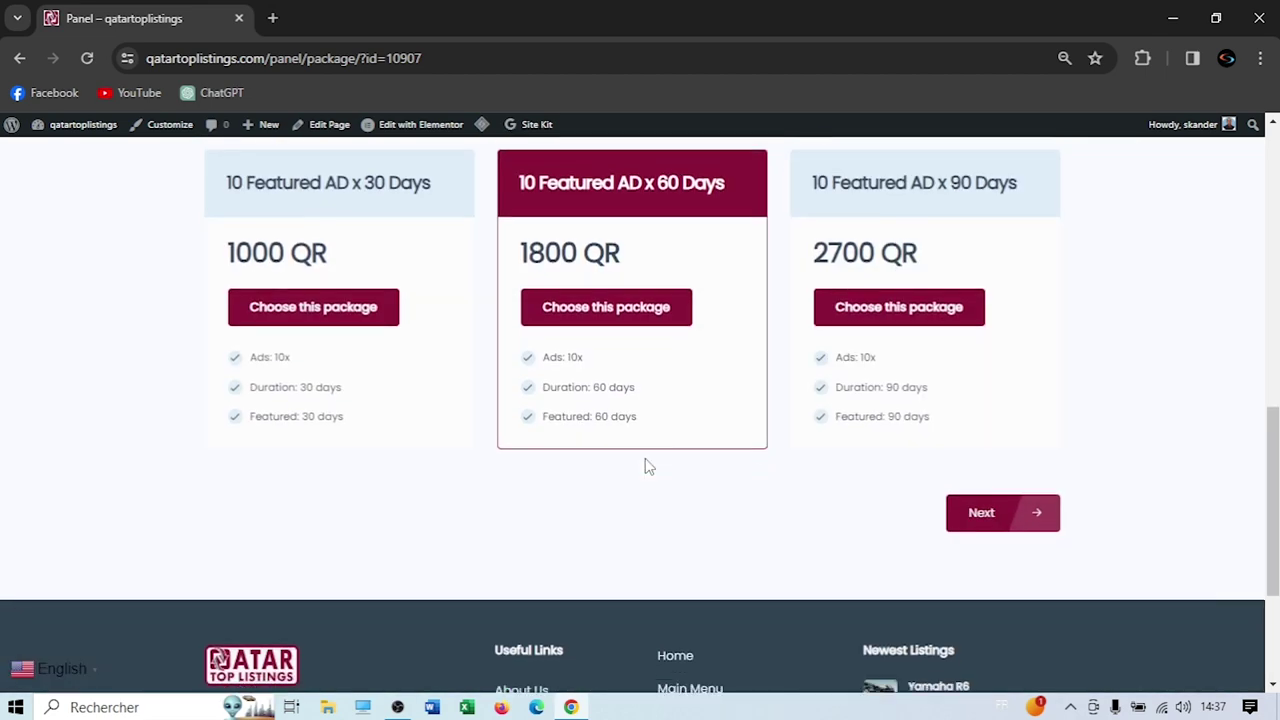
left_click(969, 351)
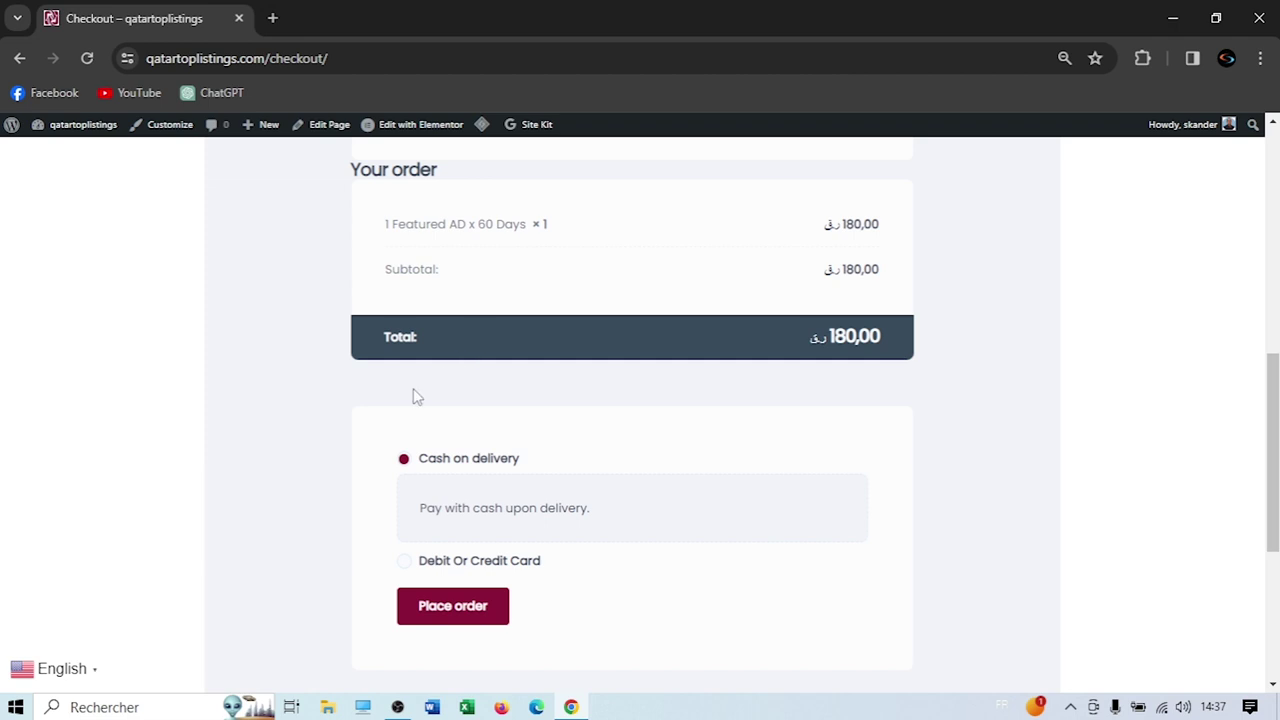
Place the 180,00 featured-package order, paying Cash on delivery after trying the card option
scroll(430, 405, "down", 1)
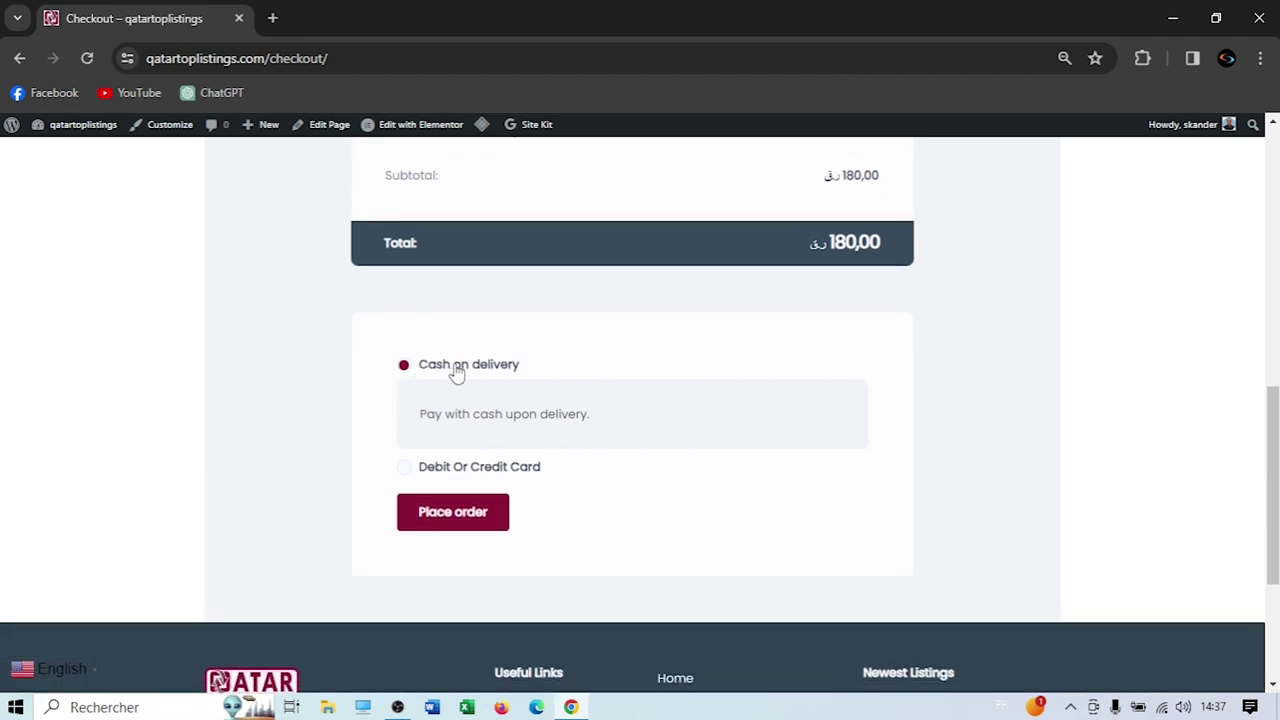
left_click(405, 470)
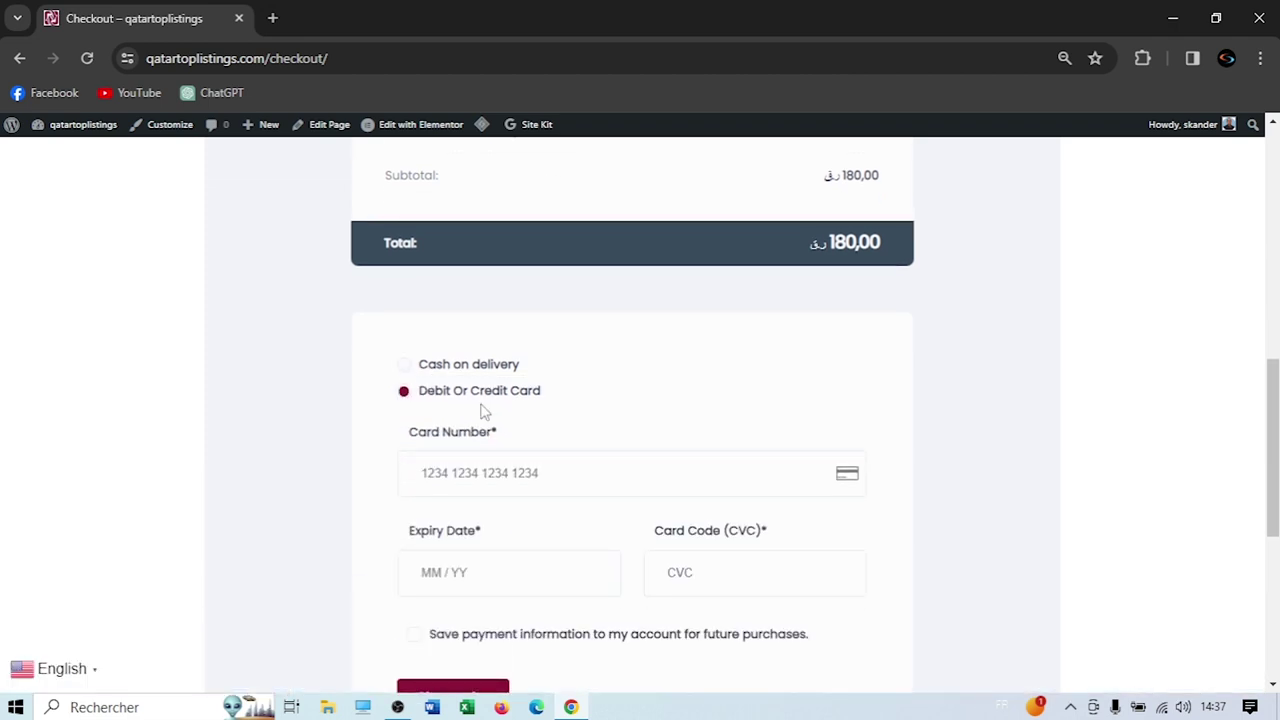
left_click(410, 368)
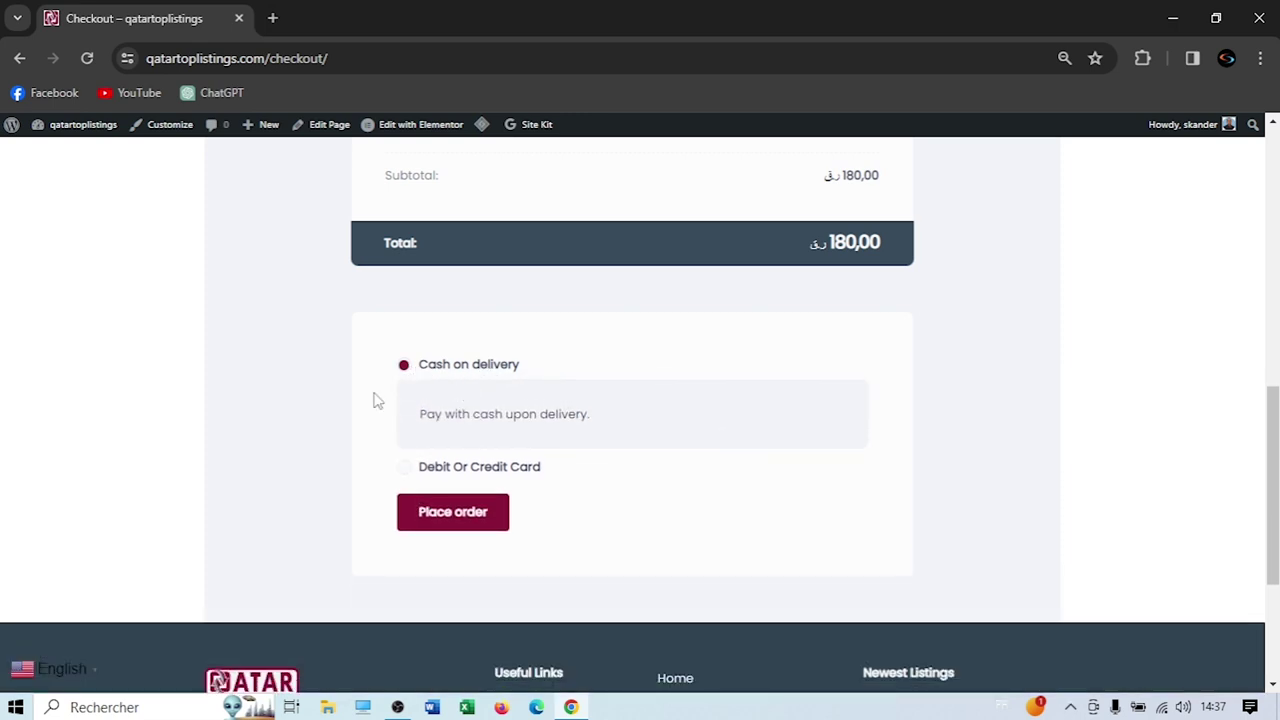
left_click(446, 519)
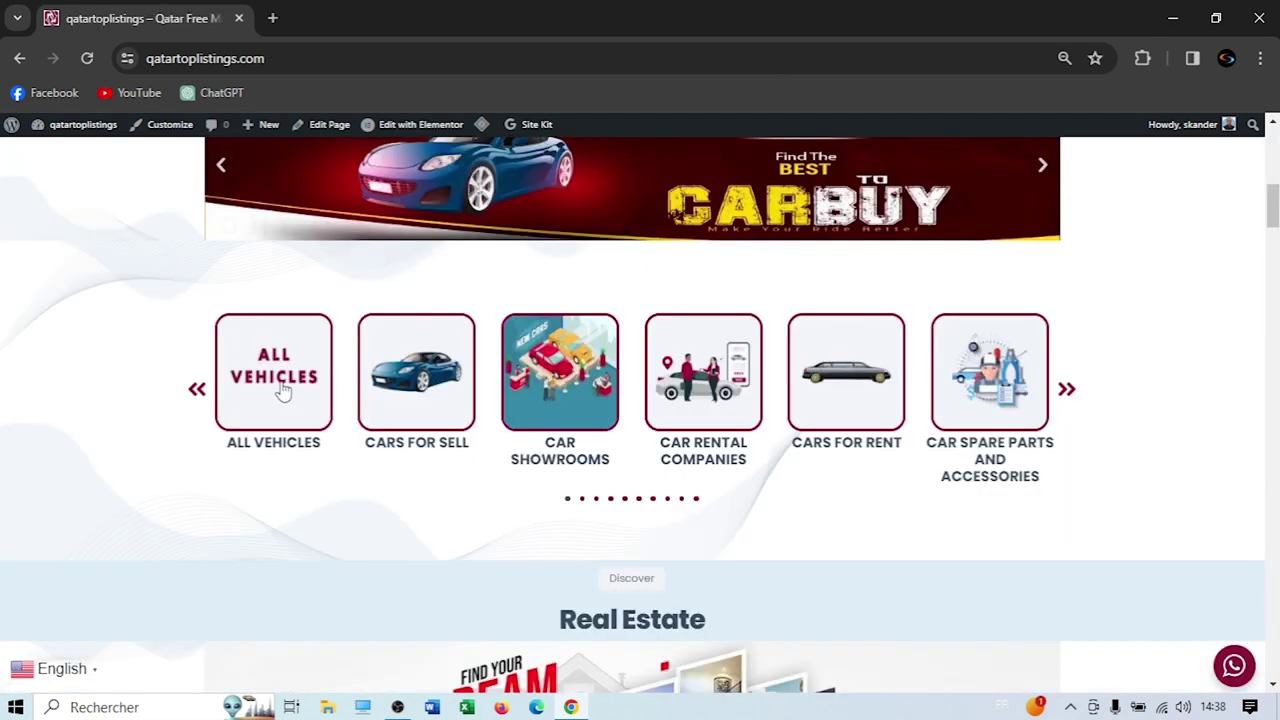
left_click(284, 388)
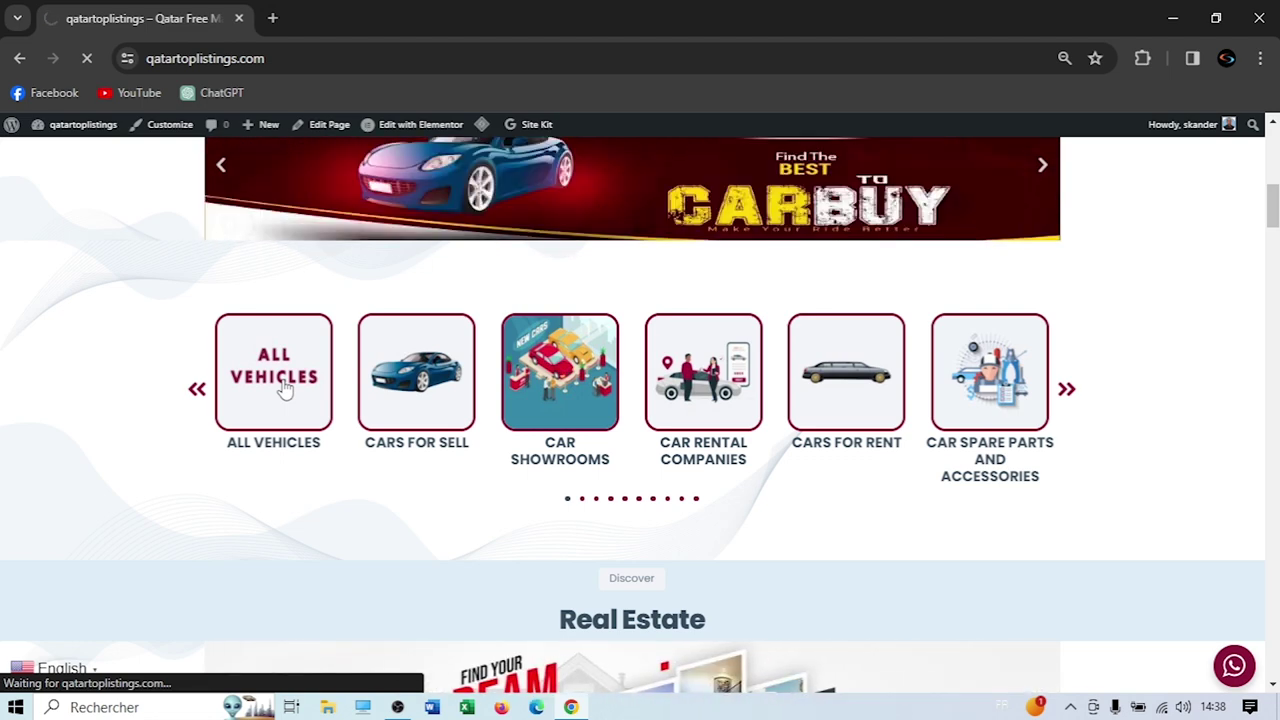
Scroll through the six vehicle ads, checking the Yamaha R6 and mercedes 59-day featured expiries
scroll(874, 447, "down", 15)
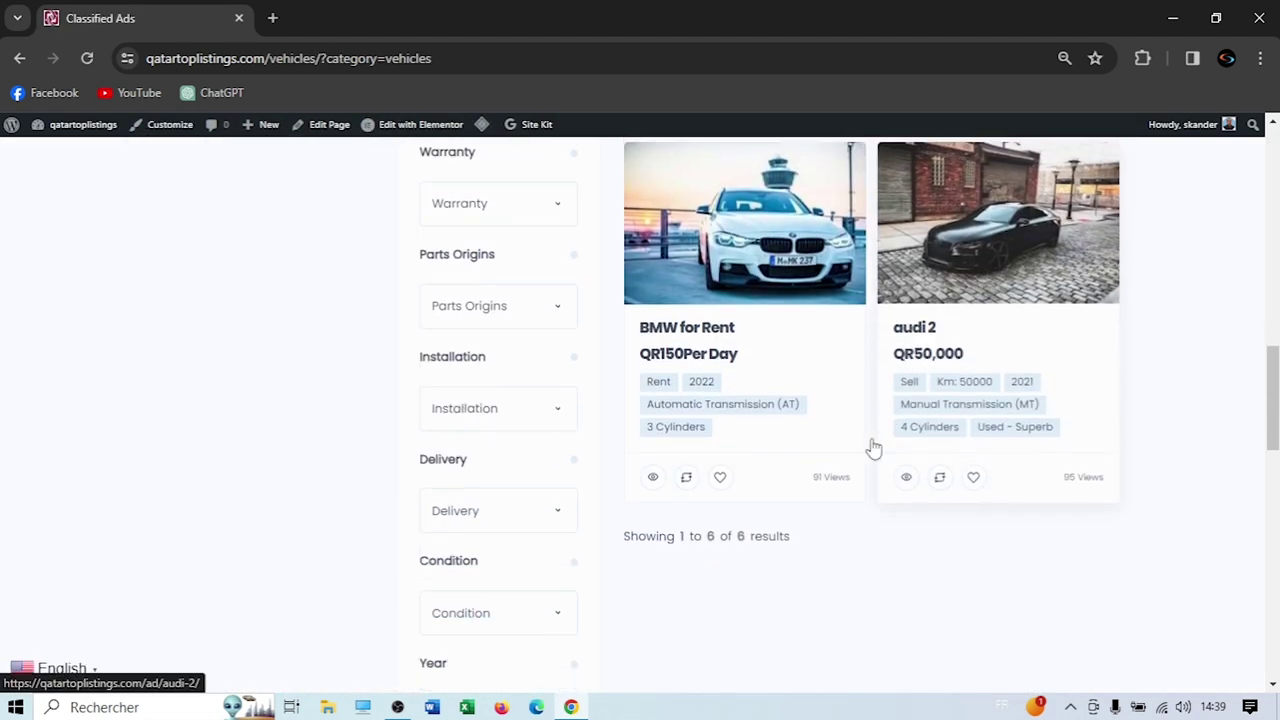
scroll(874, 447, "up", 15)
scroll(978, 480, "down", 4)
scroll(978, 480, "up", 1)
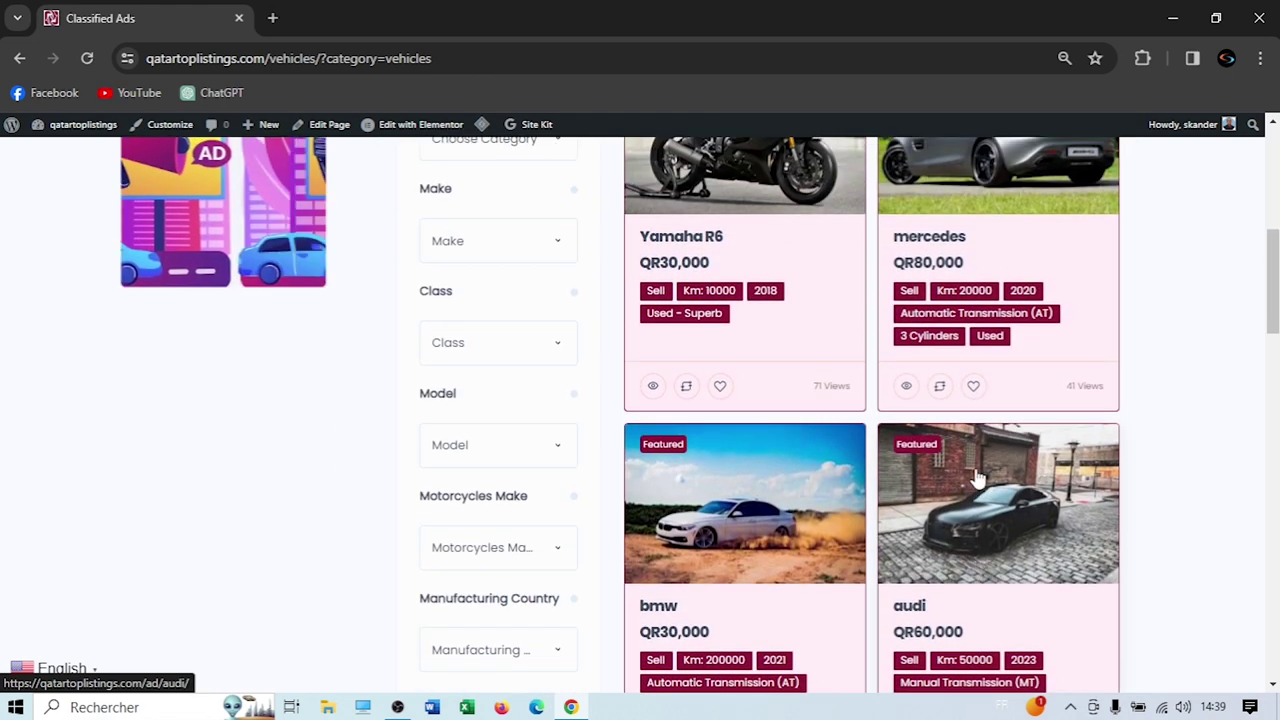
scroll(978, 490, "down", 1)
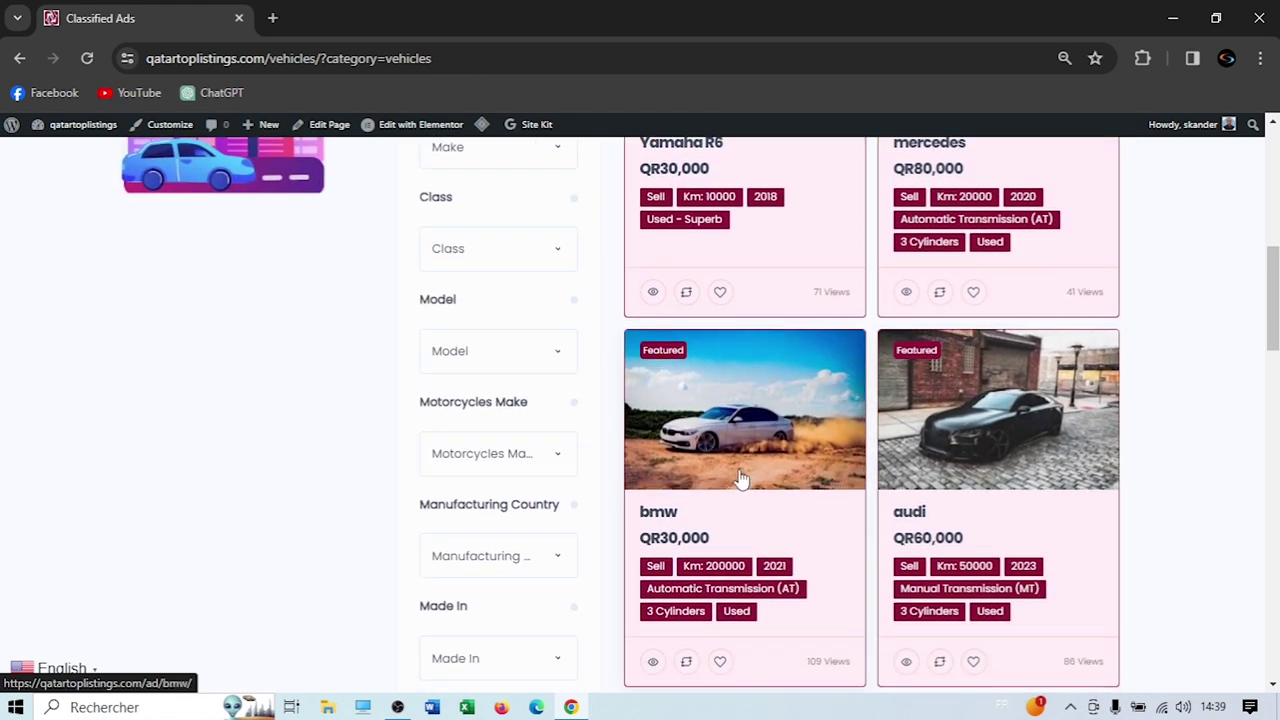
scroll(960, 451, "up", 2)
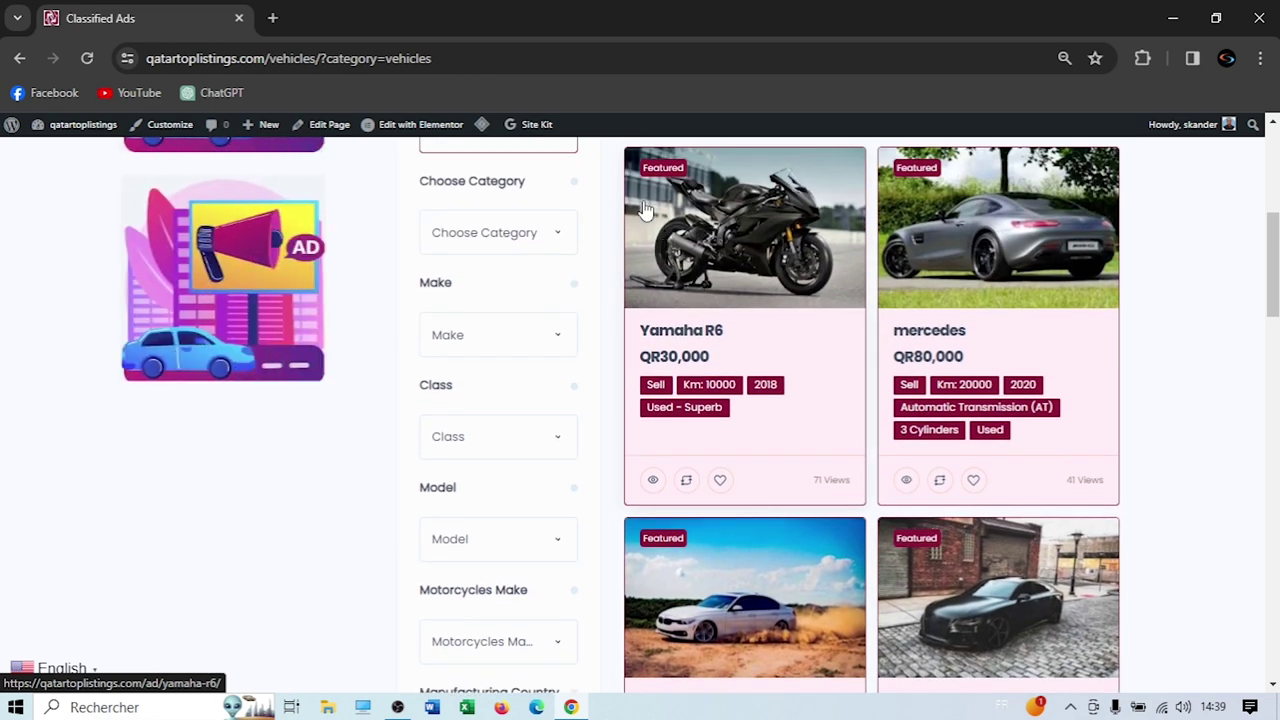
scroll(978, 480, "down", 2)
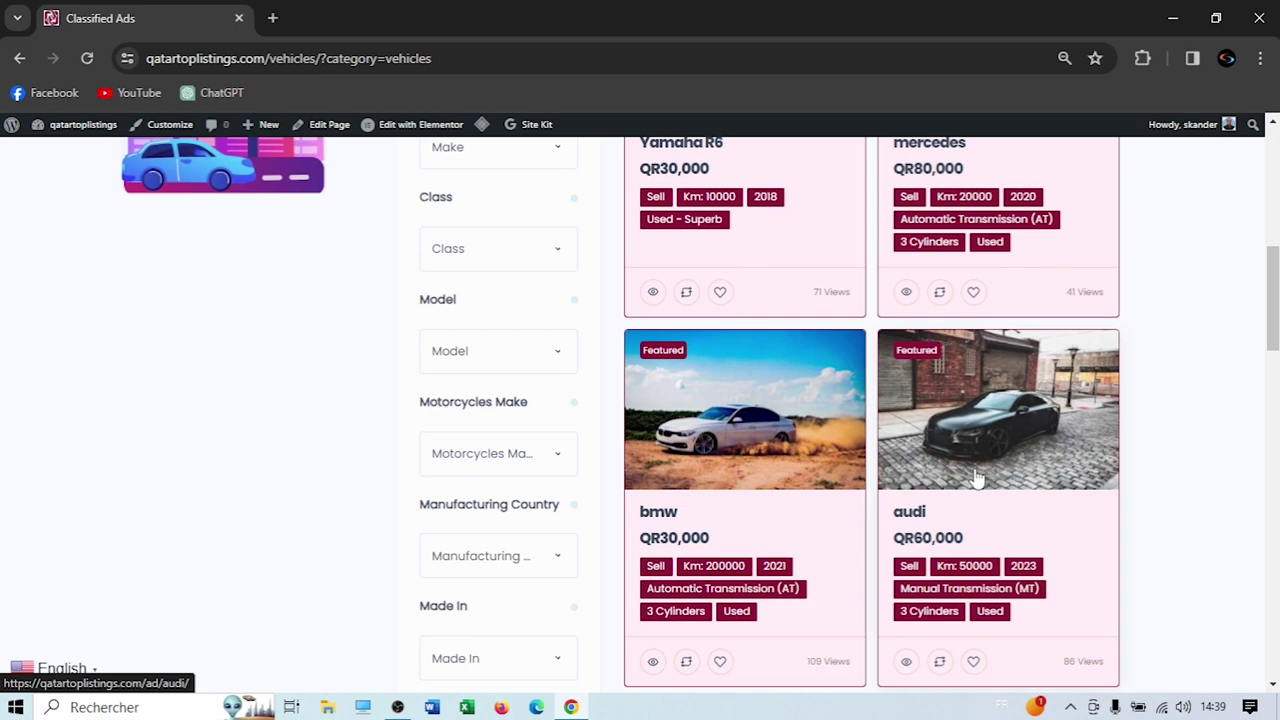
scroll(978, 480, "down", 1)
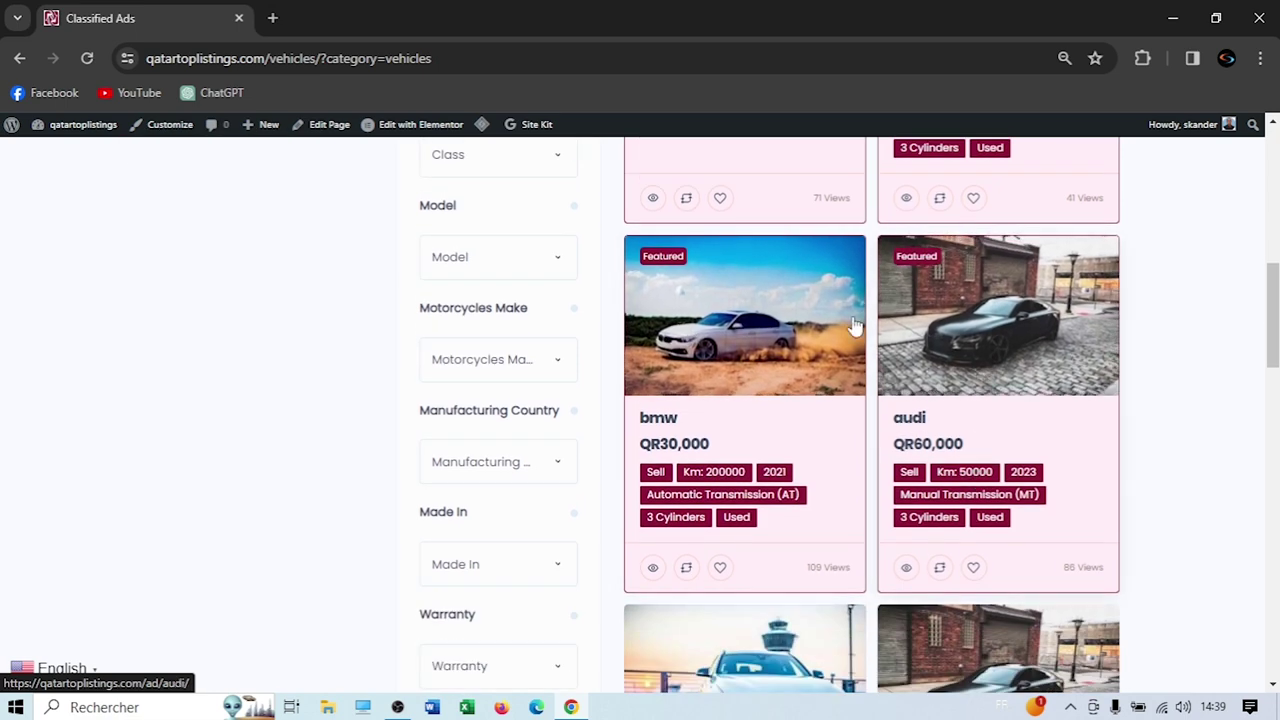
scroll(840, 332, "down", 2)
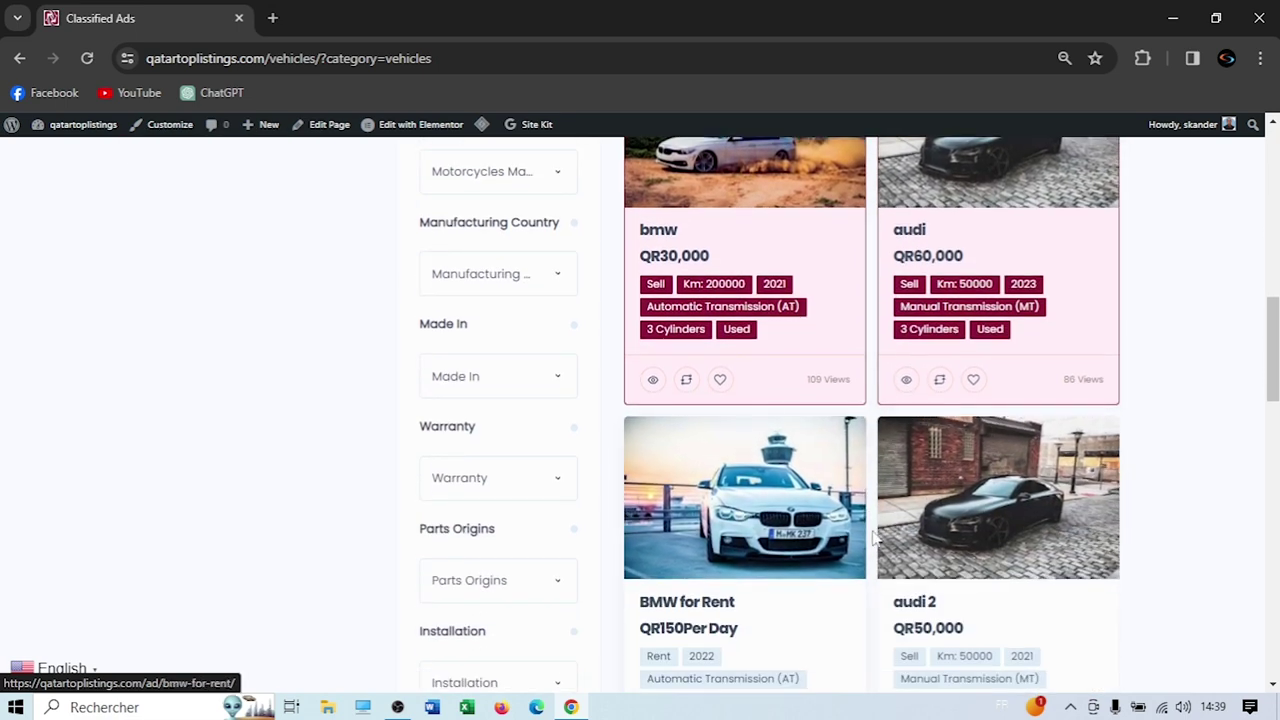
scroll(745, 532, "up", 3)
scroll(993, 425, "down", 4)
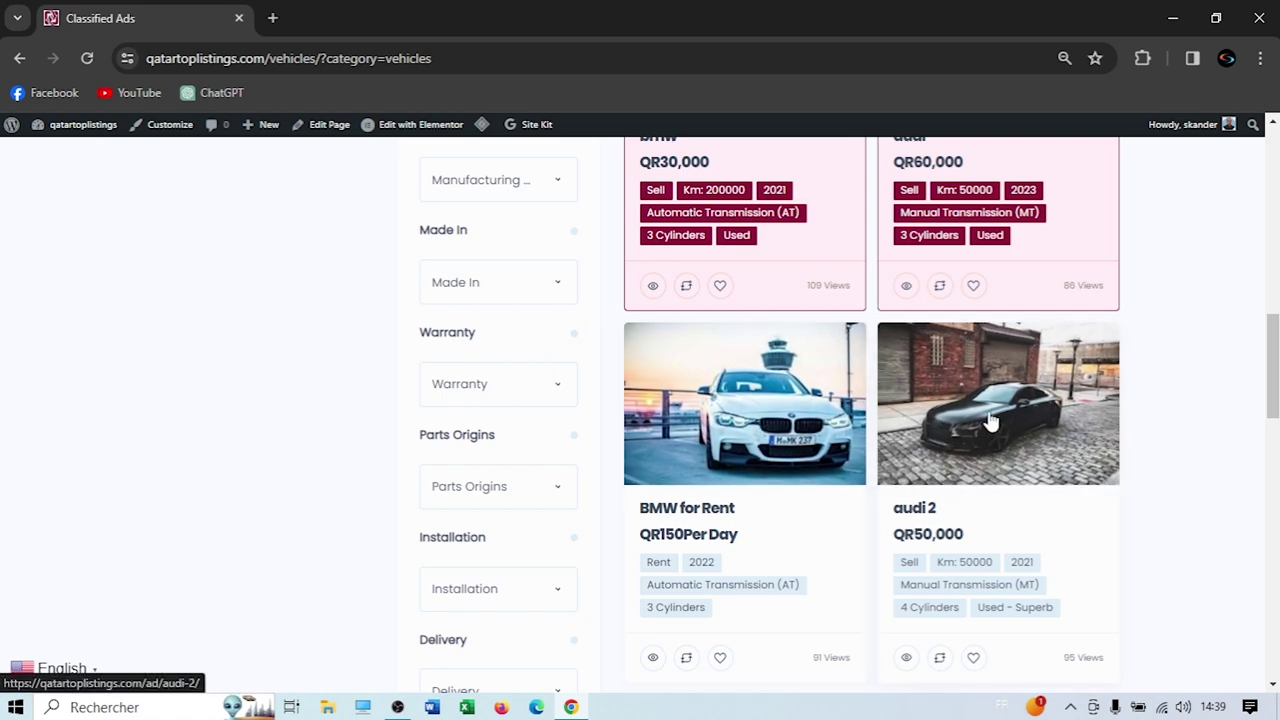
scroll(746, 450, "up", 3)
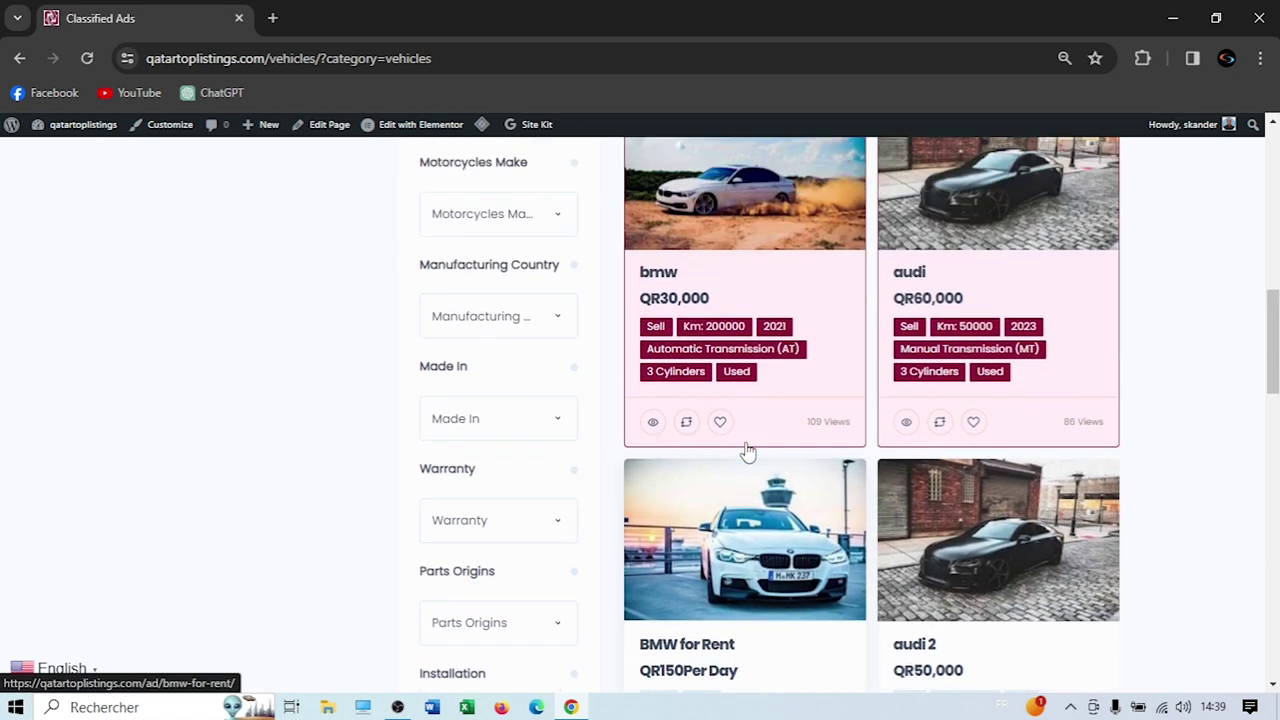
scroll(748, 452, "up", 2)
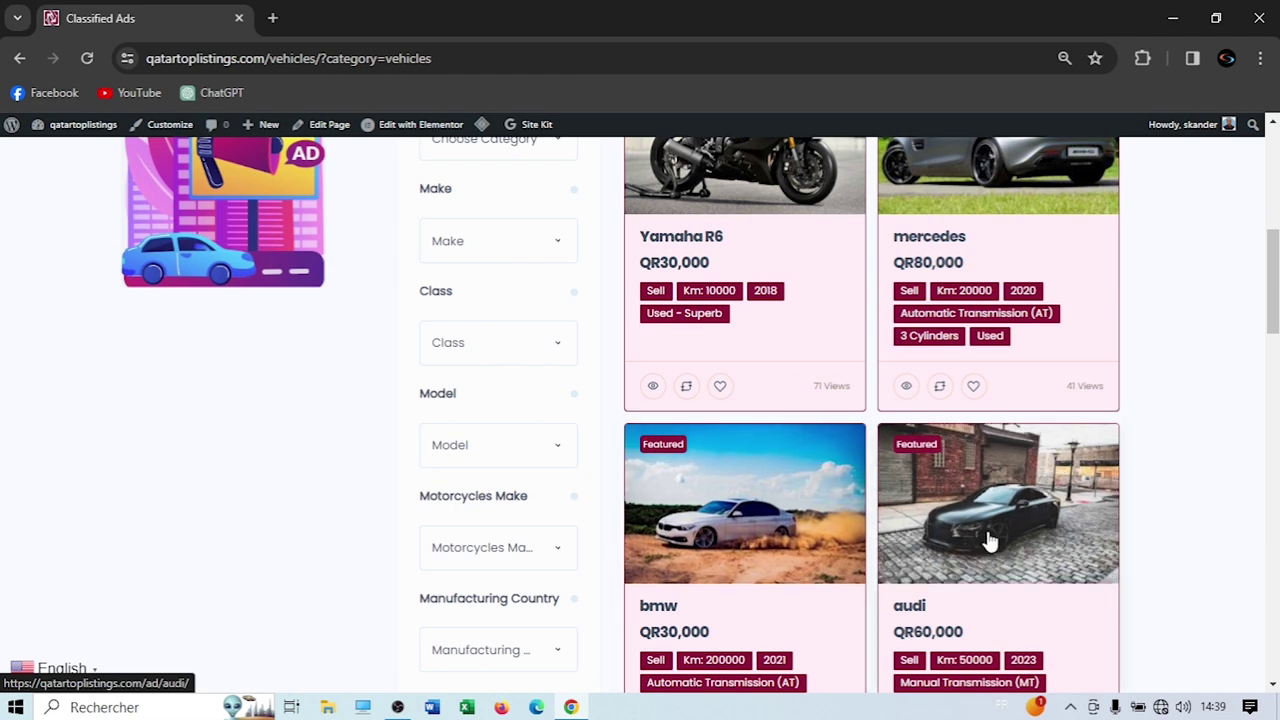
scroll(988, 540, "up", 1)
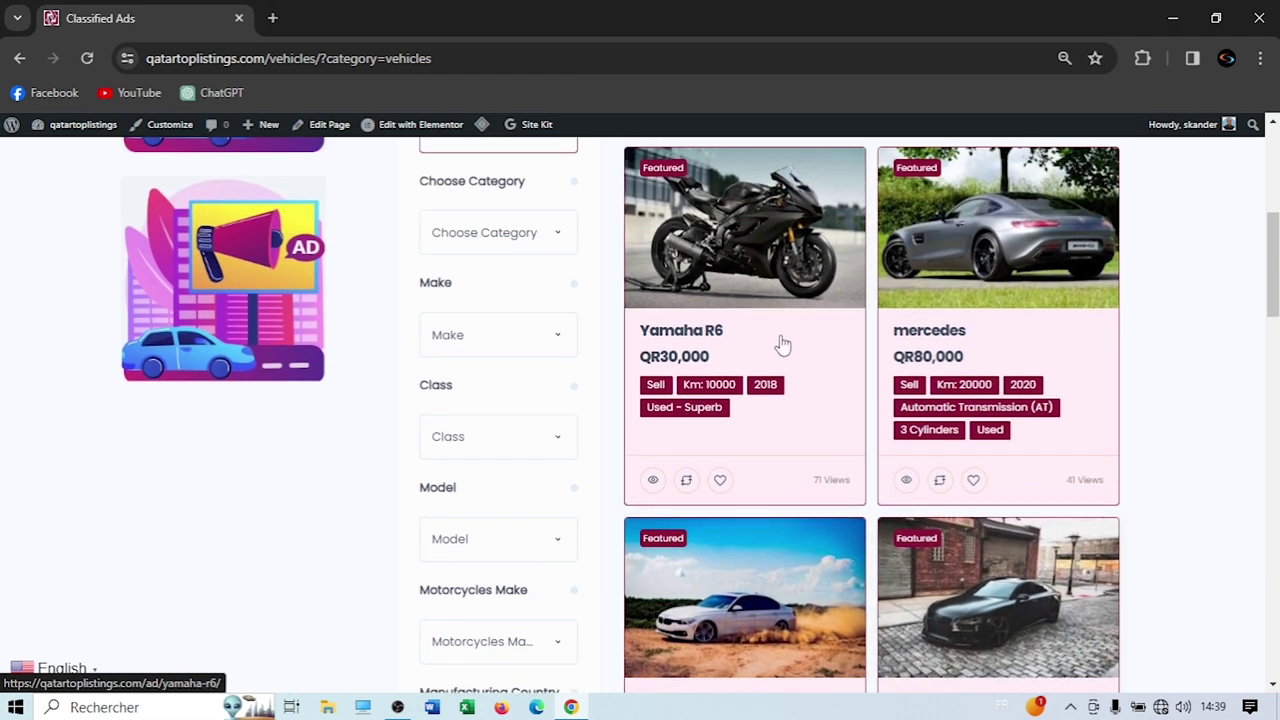
scroll(657, 368, "up", 5)
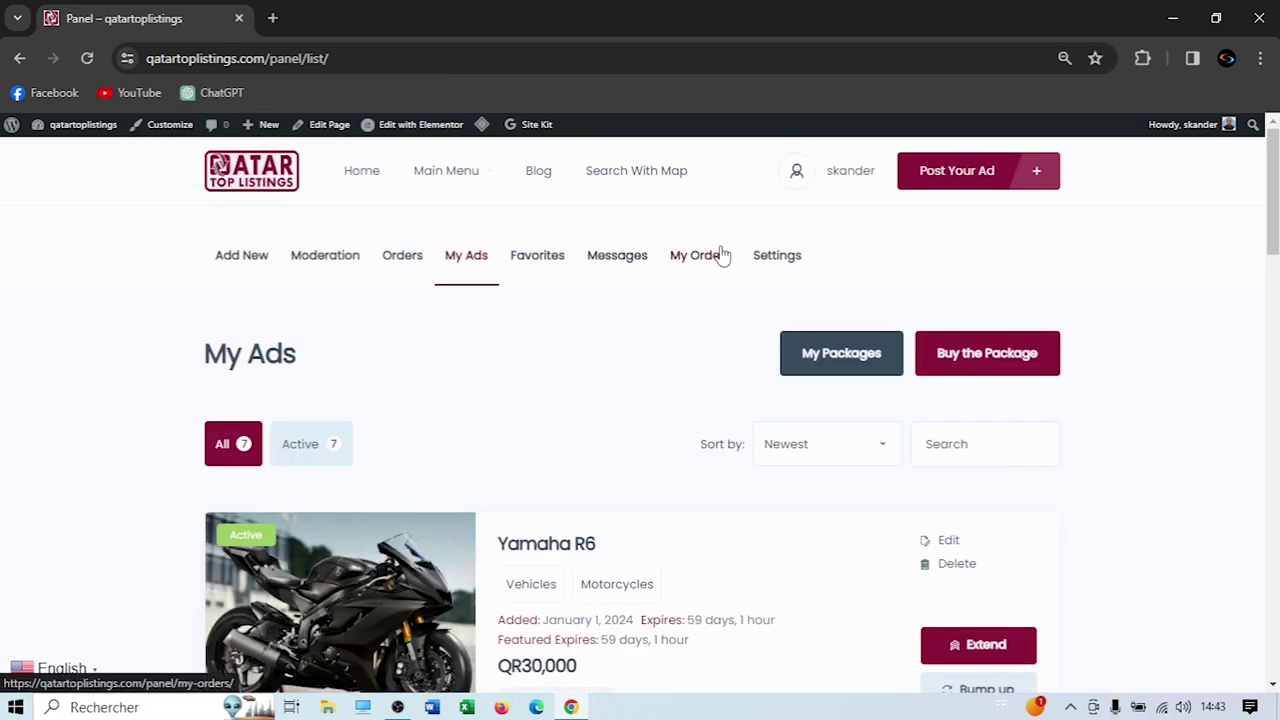
scroll(720, 254, "down", 7)
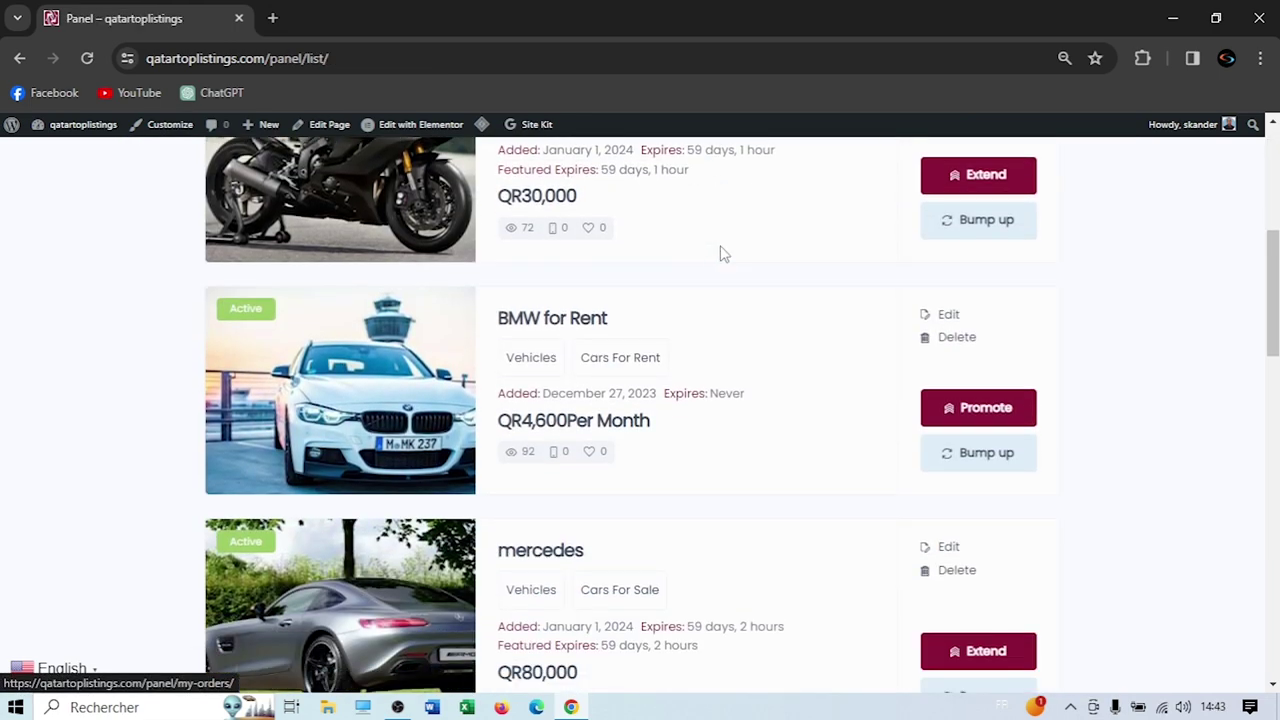
scroll(724, 253, "down", 5)
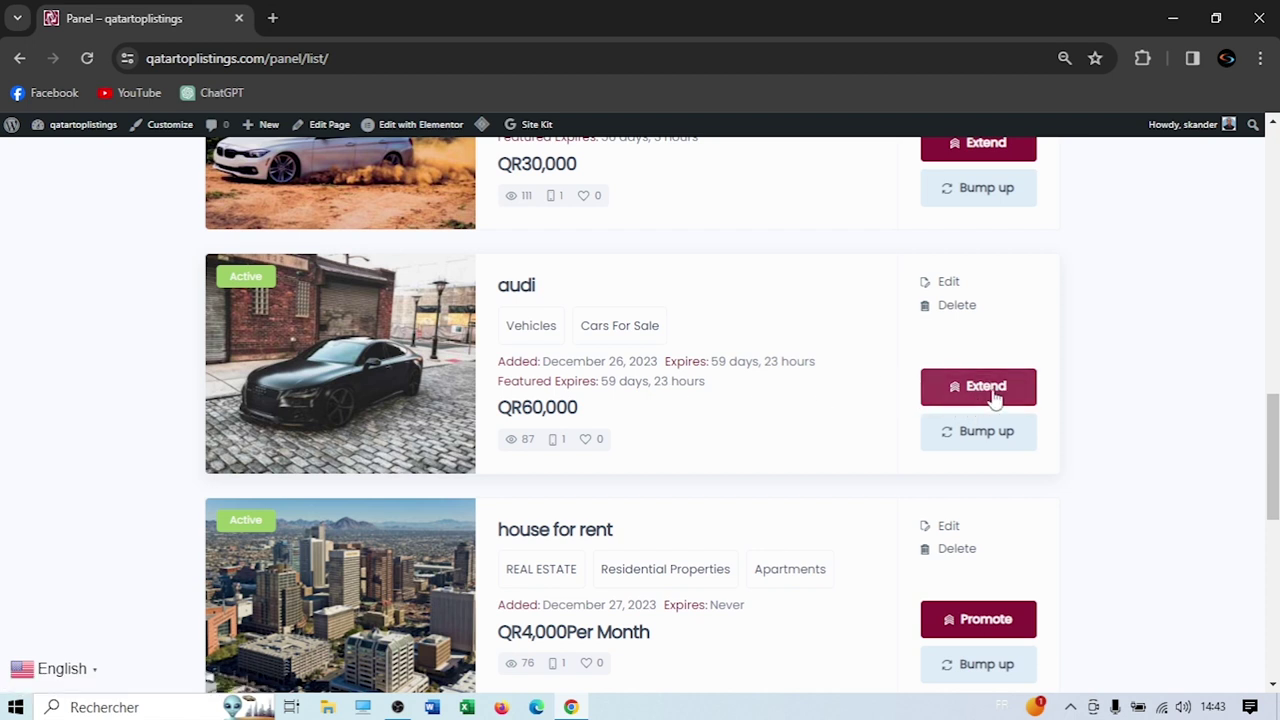
left_click(922, 396)
scroll(849, 389, "down", 3)
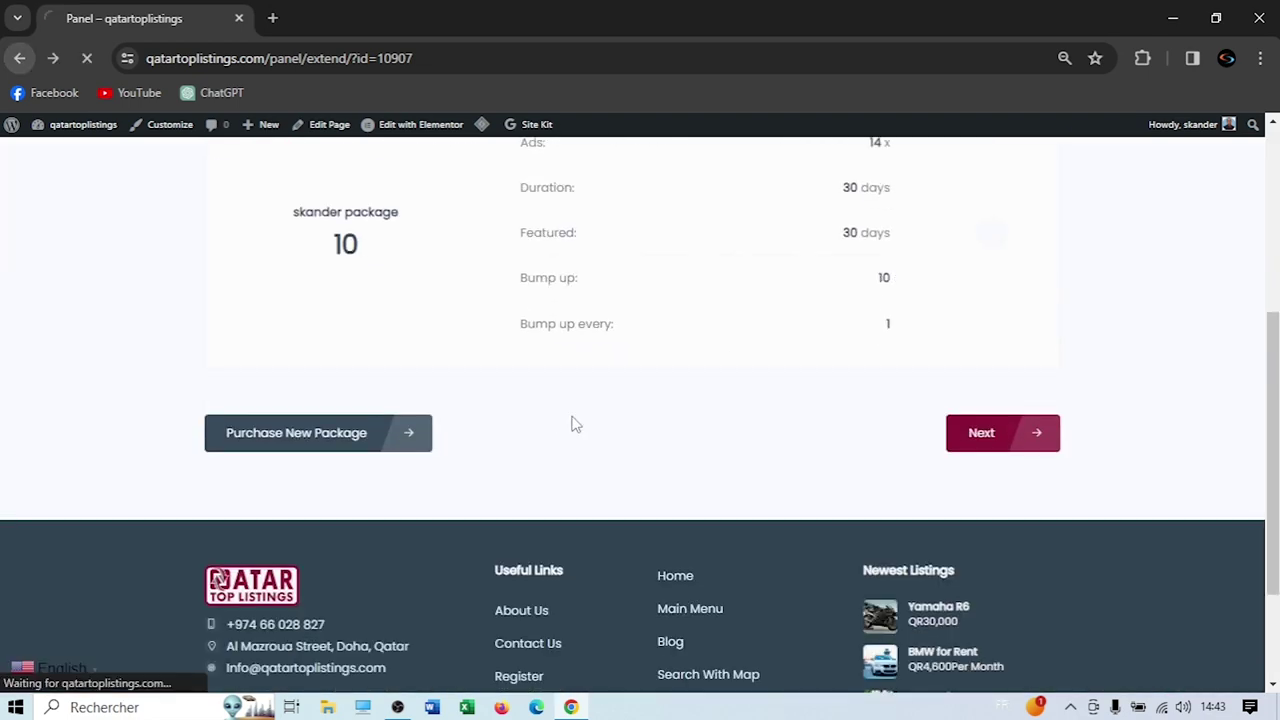
key("alt+Left")
scroll(642, 409, "down", 9)
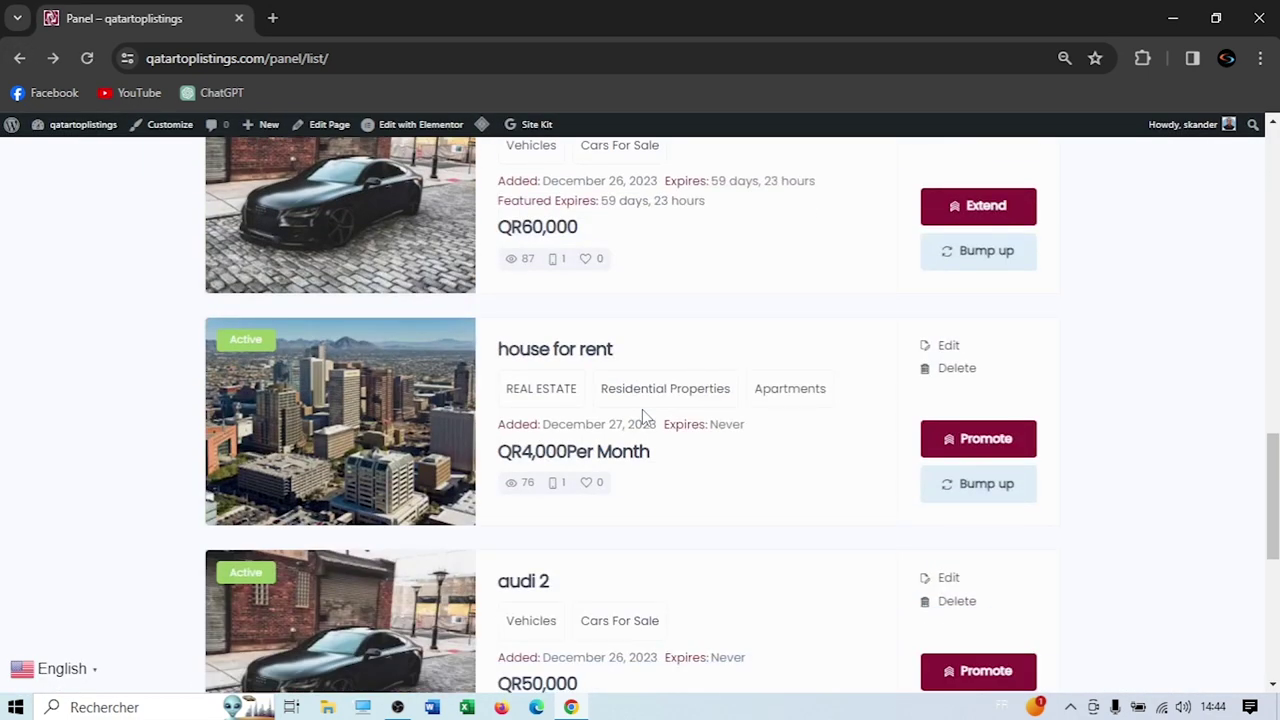
scroll(642, 409, "up", 2)
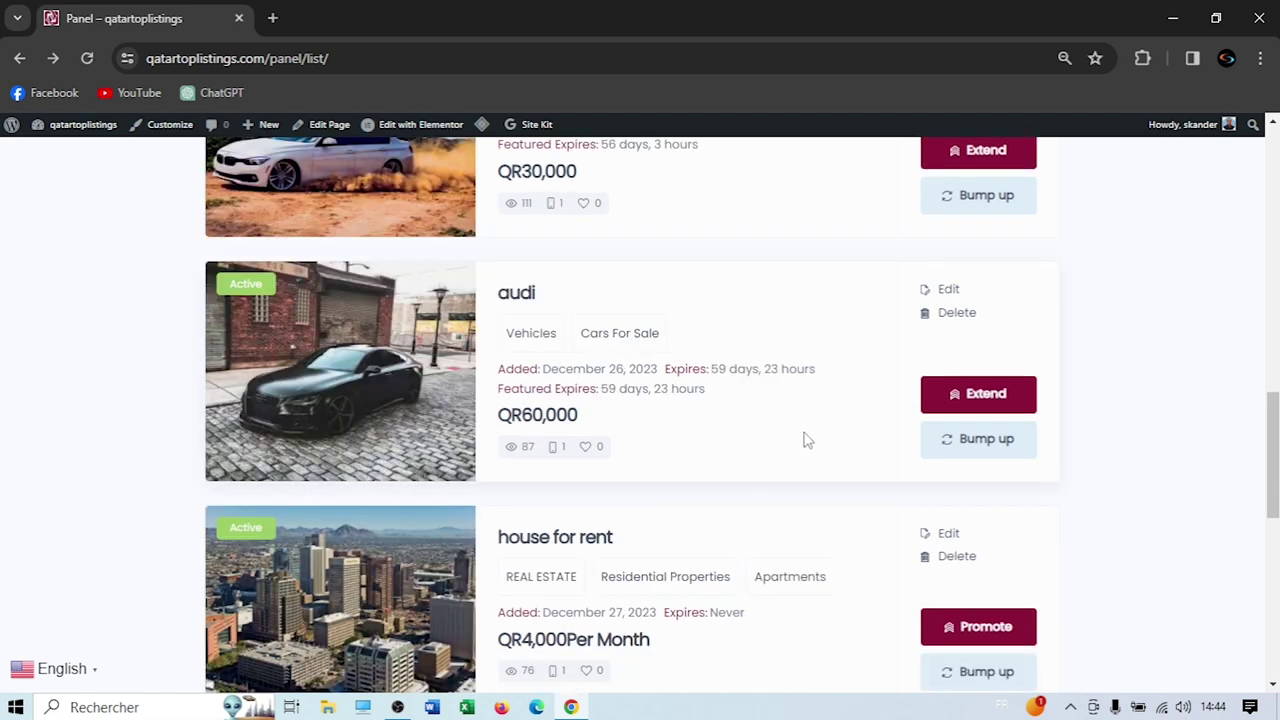
left_click(1004, 455)
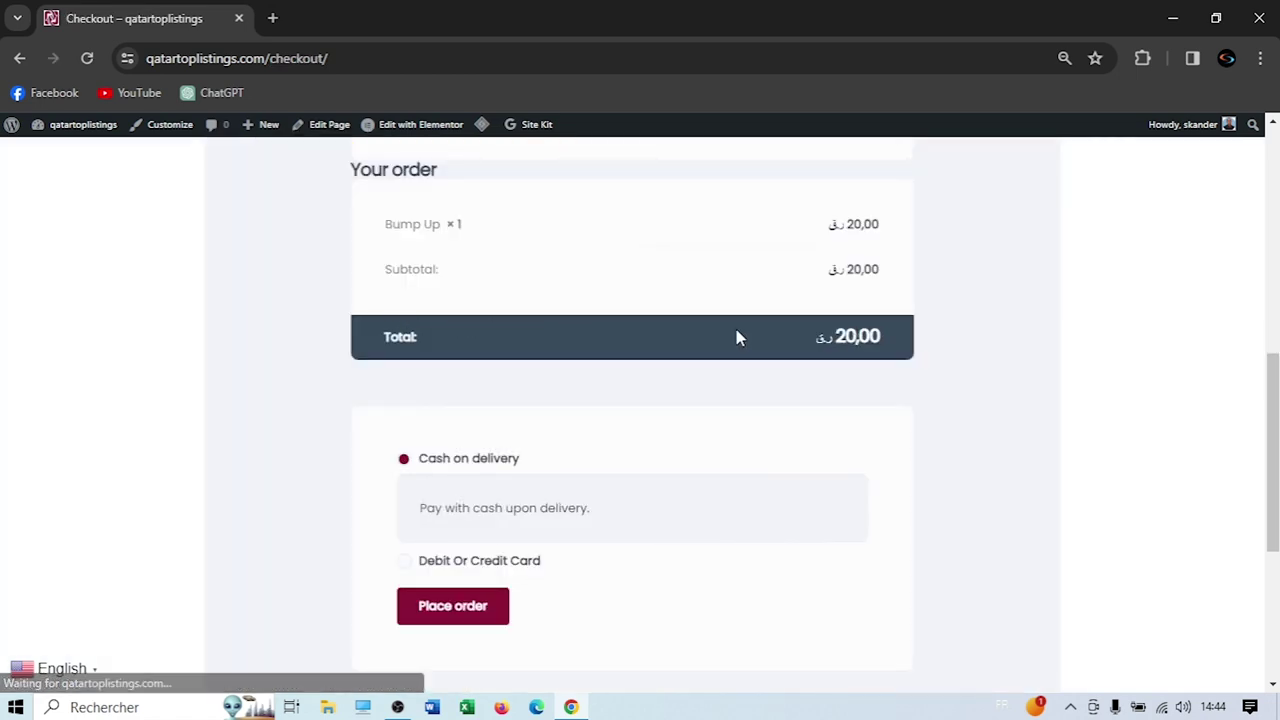
Place the 20,00 Bump Up order for the audi ad with Cash on delivery
scroll(426, 432, "down", 1)
left_click(410, 468)
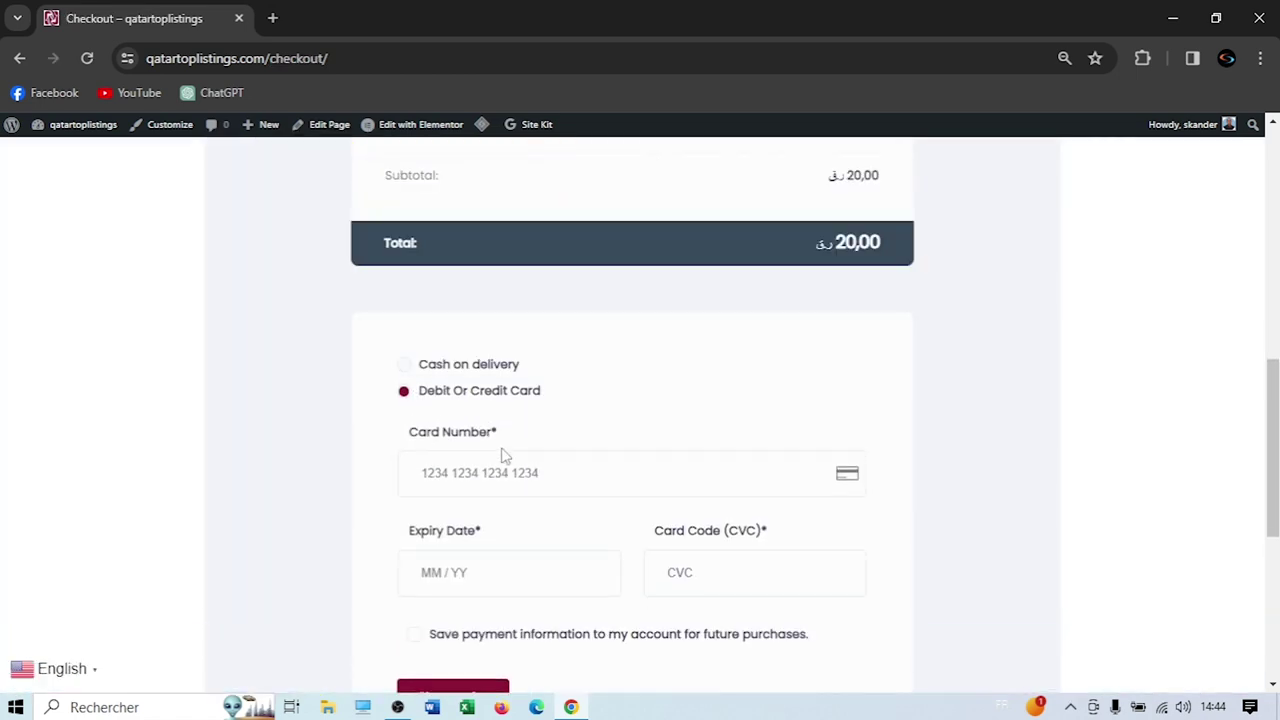
scroll(460, 455, "down", 2)
scroll(494, 456, "up", 3)
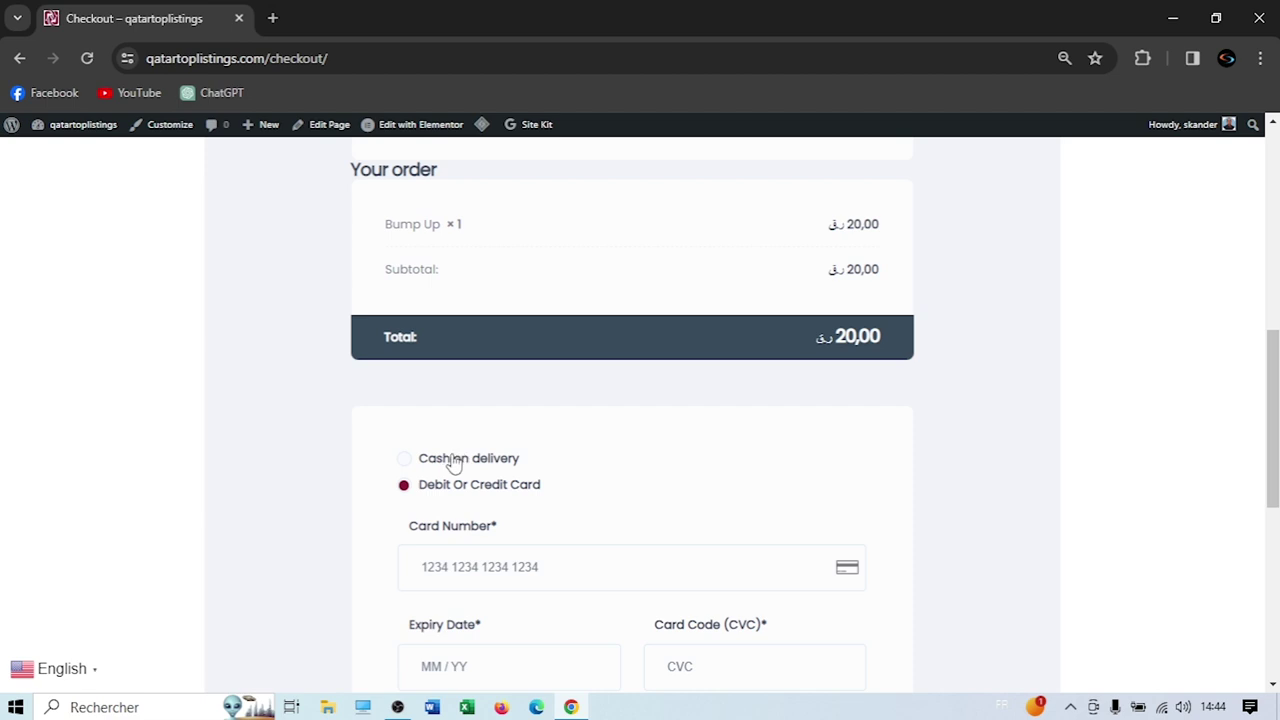
left_click(453, 462)
scroll(559, 417, "down", 2)
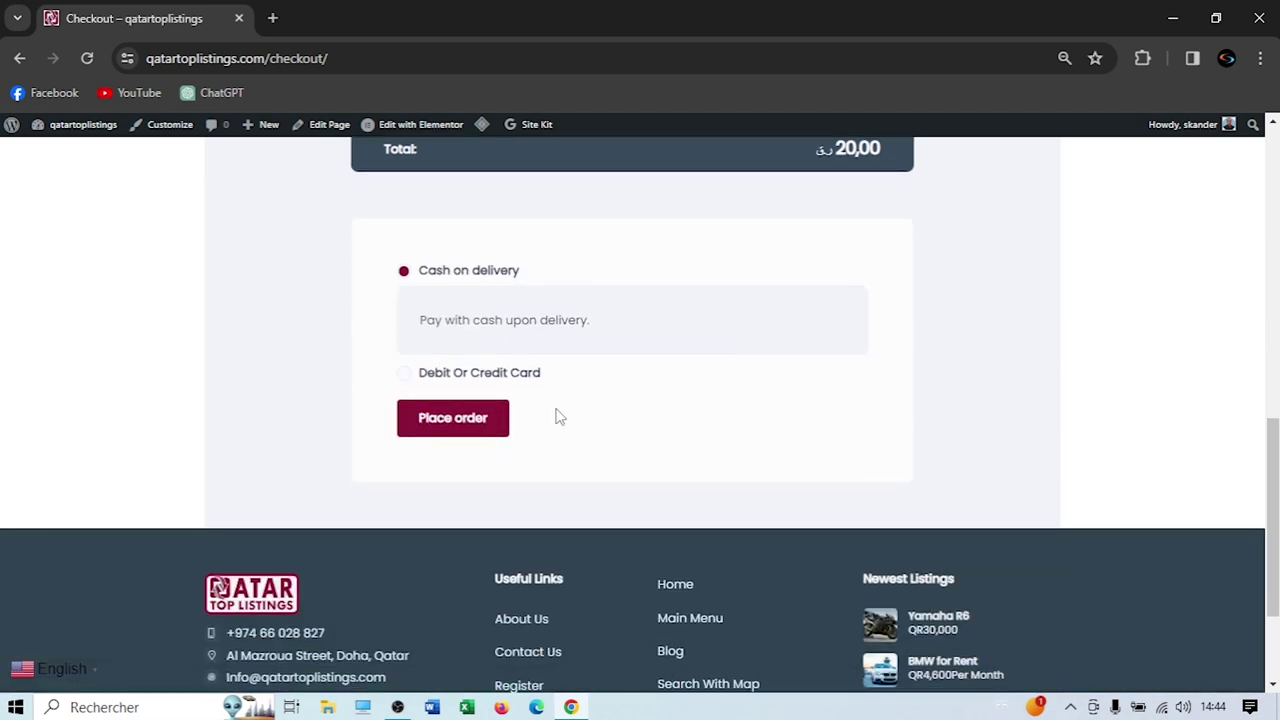
left_click(468, 423)
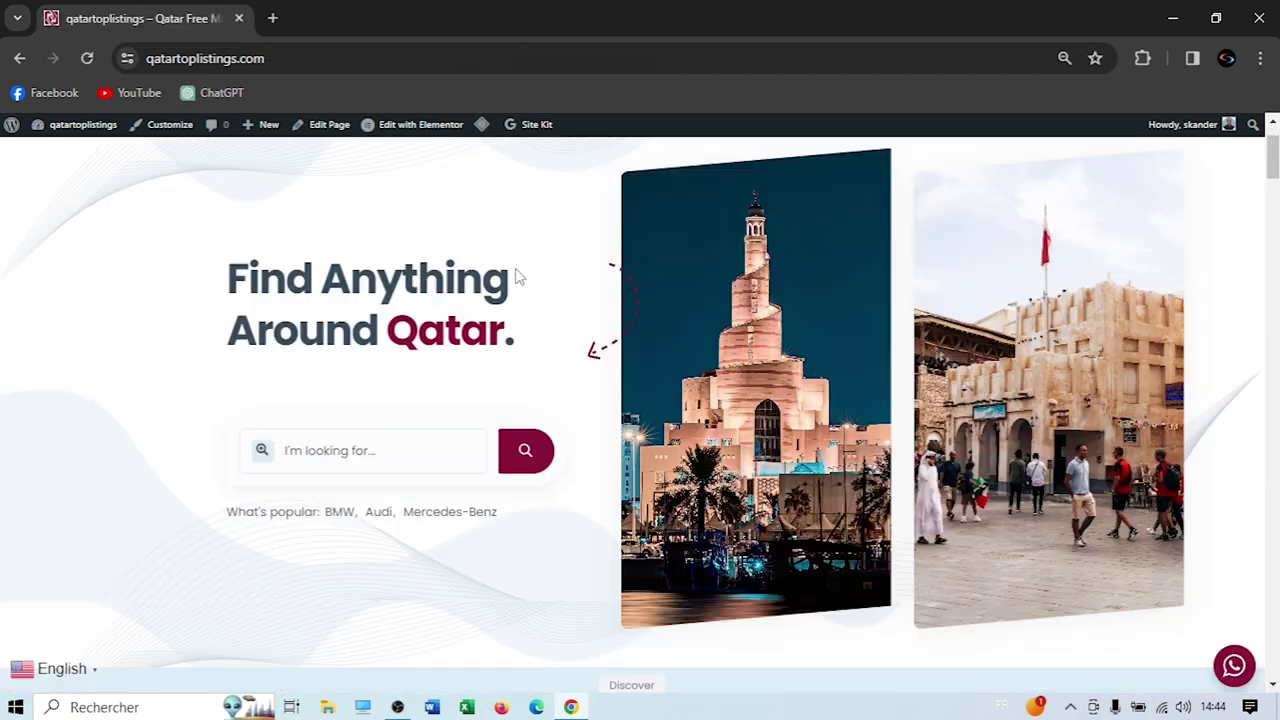
scroll(517, 277, "down", 6)
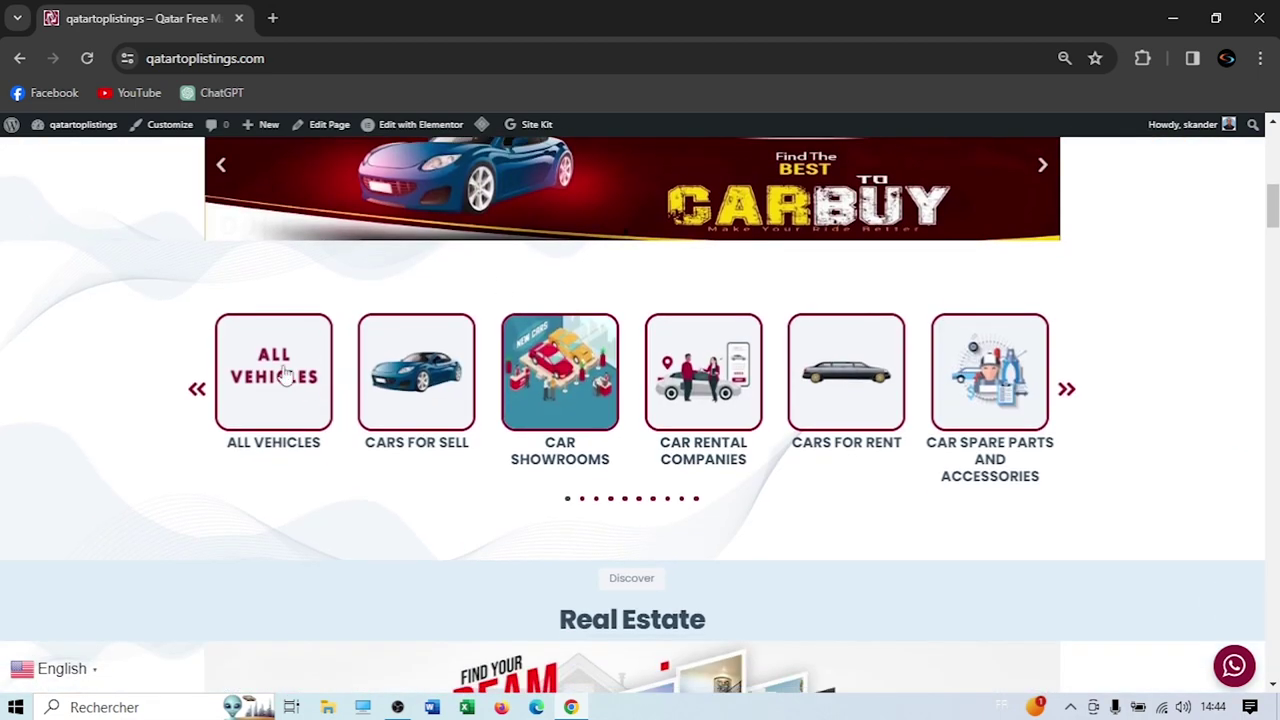
left_click(285, 372)
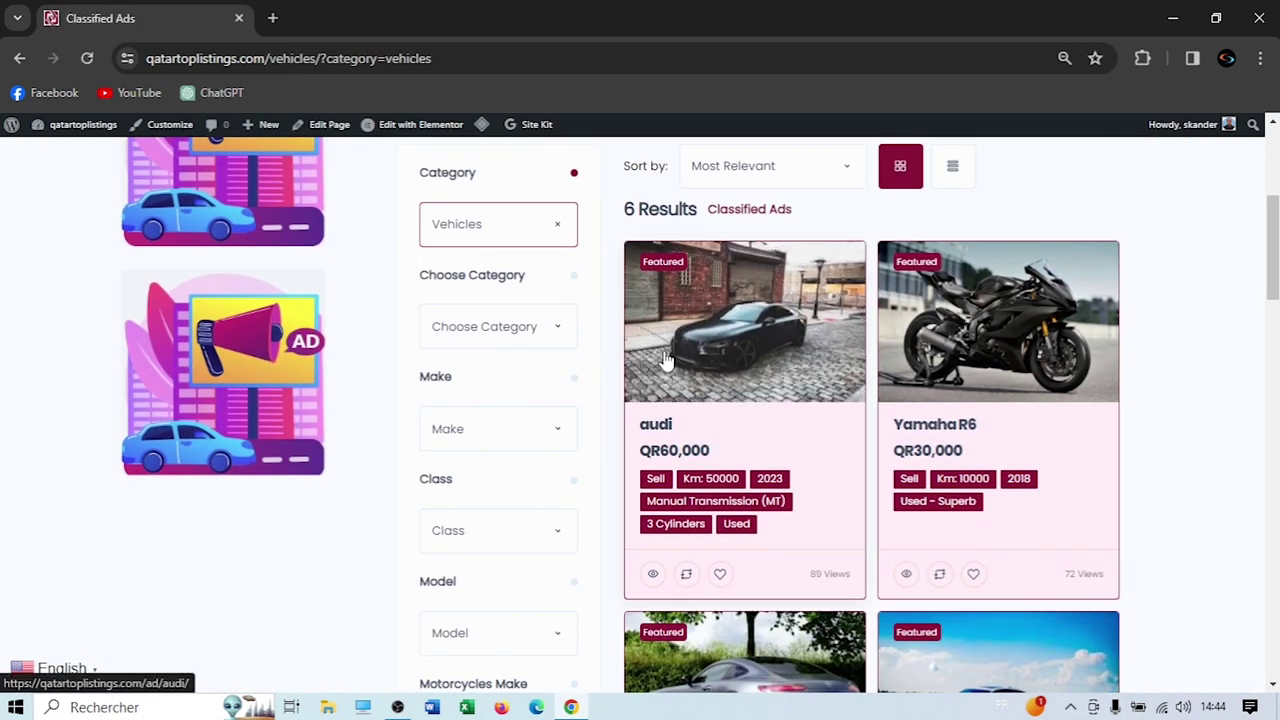
scroll(626, 409, "down", 5)
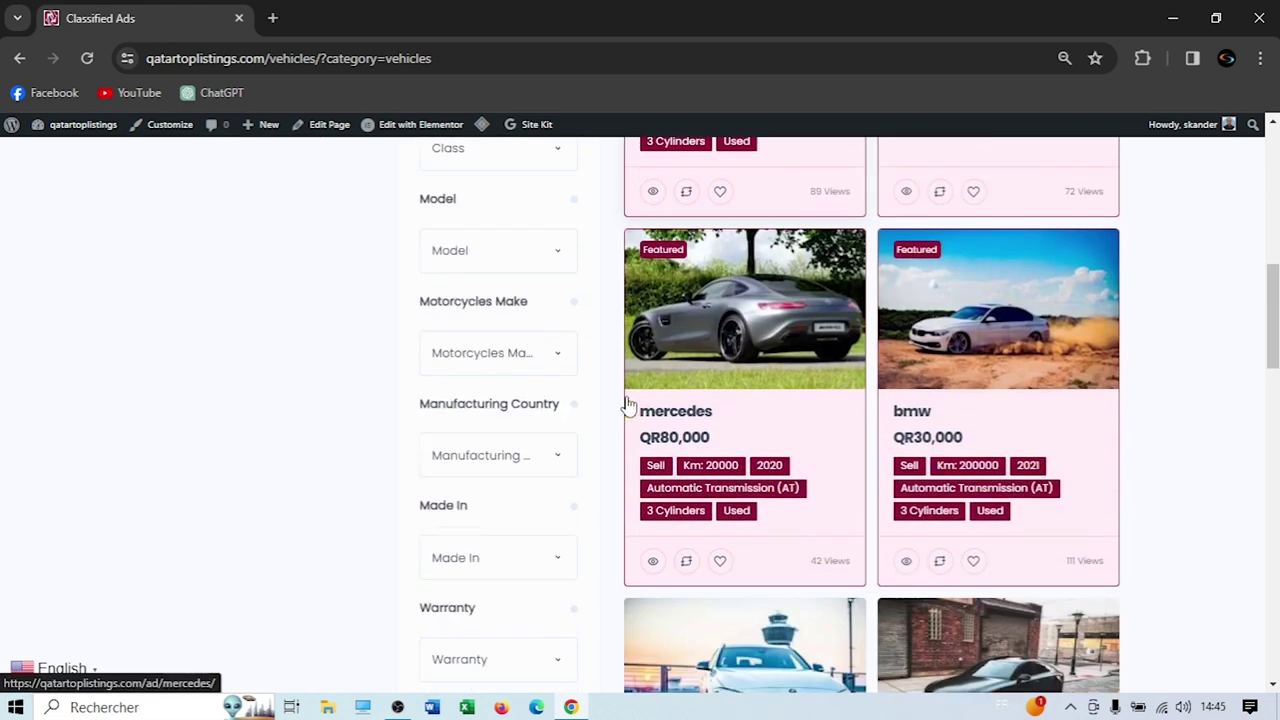
scroll(733, 595, "down", 1)
scroll(728, 534, "up", 3)
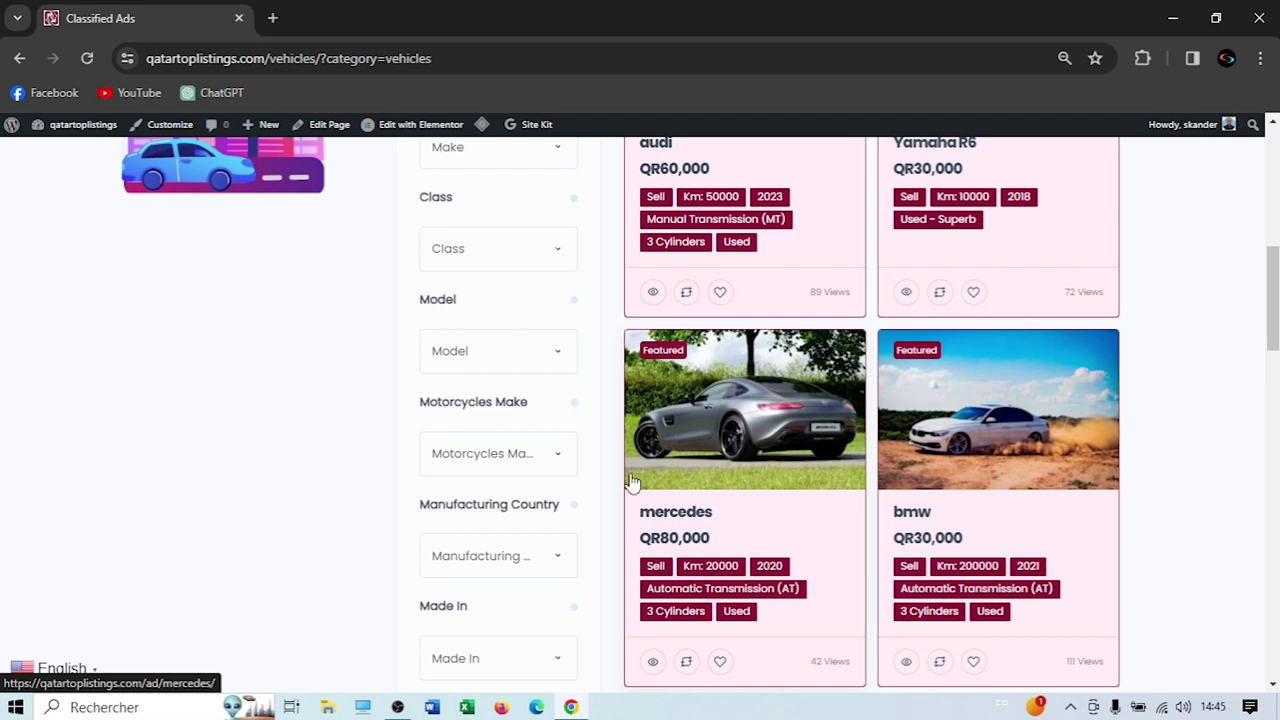
scroll(985, 437, "up", 3)
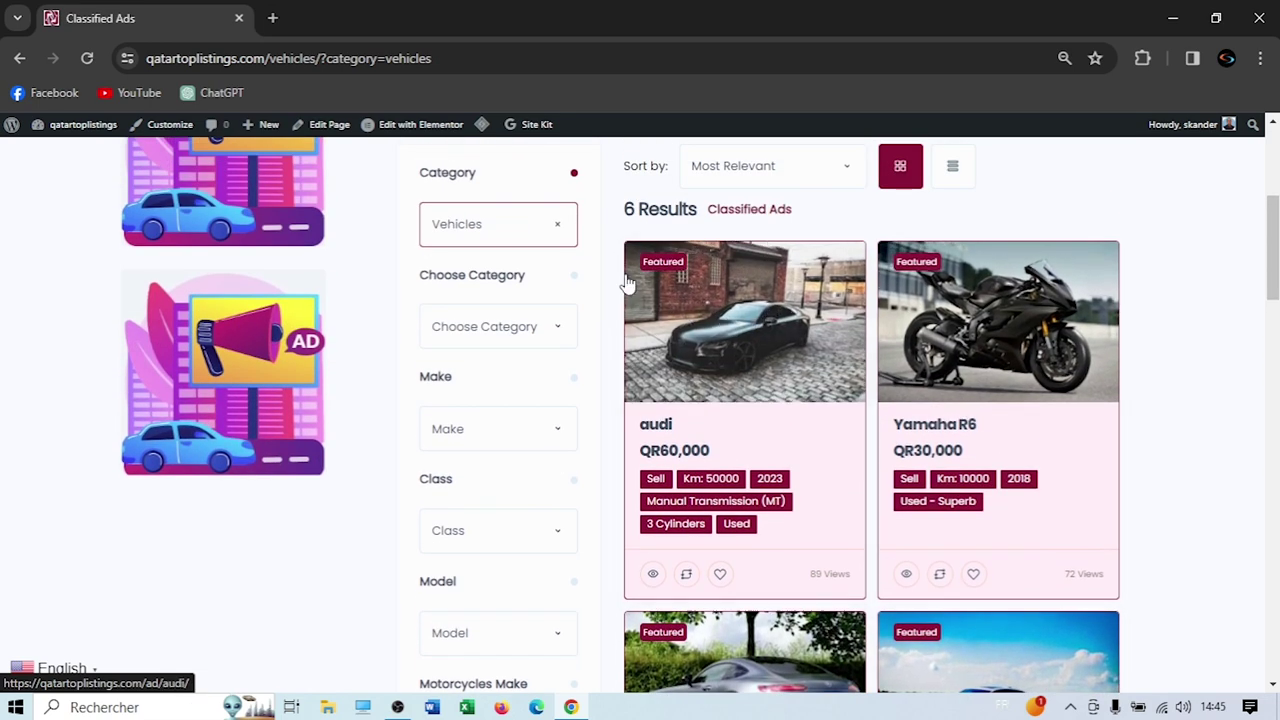
scroll(837, 463, "down", 2)
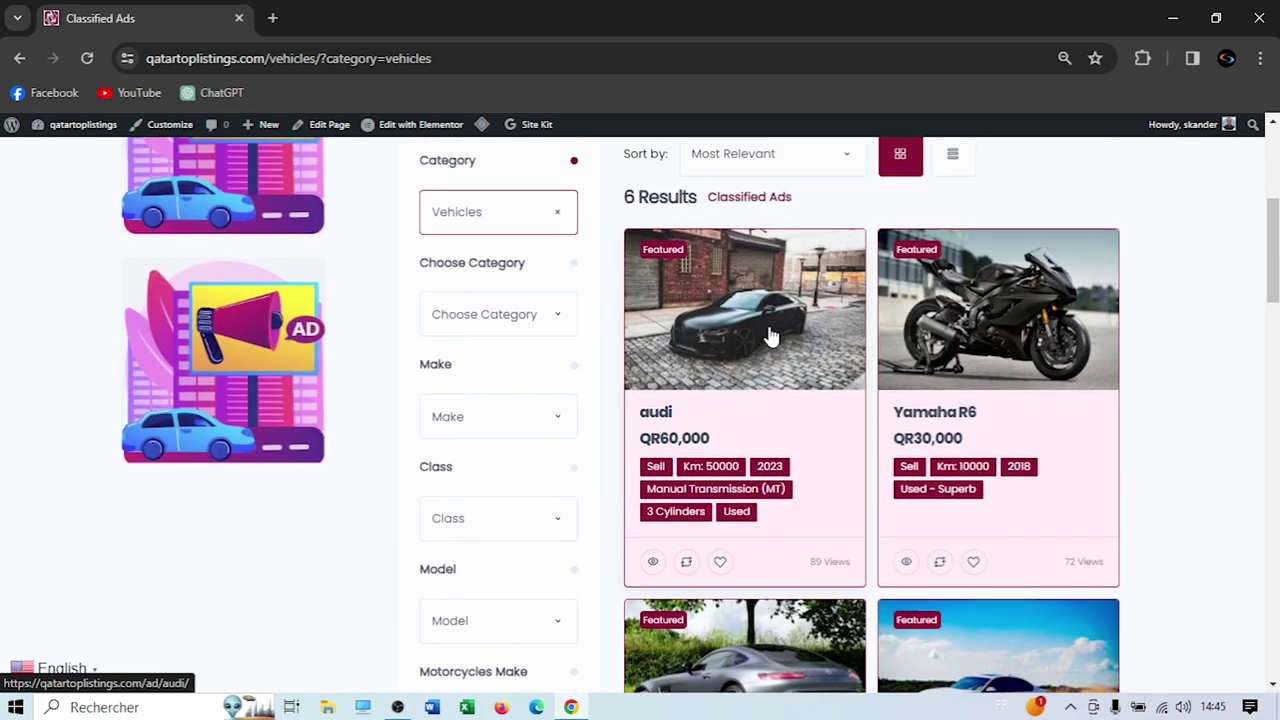
scroll(757, 345, "up", 2)
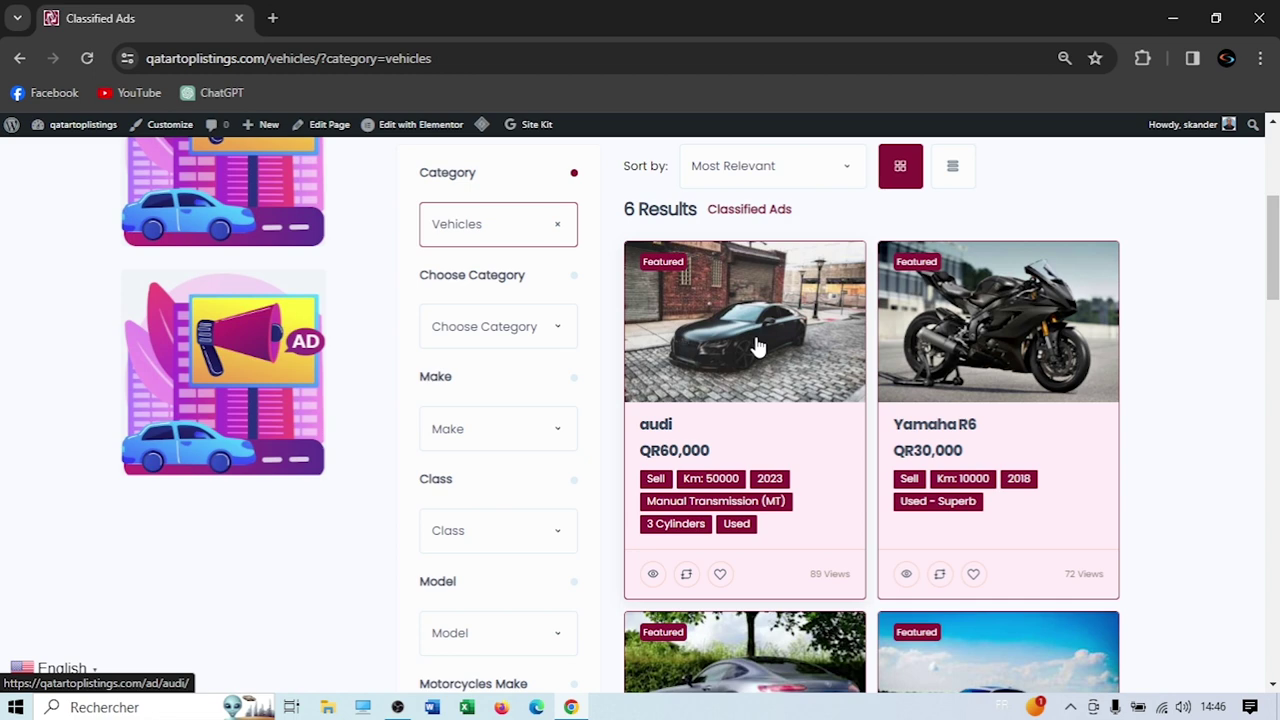
scroll(447, 270, "up", 4)
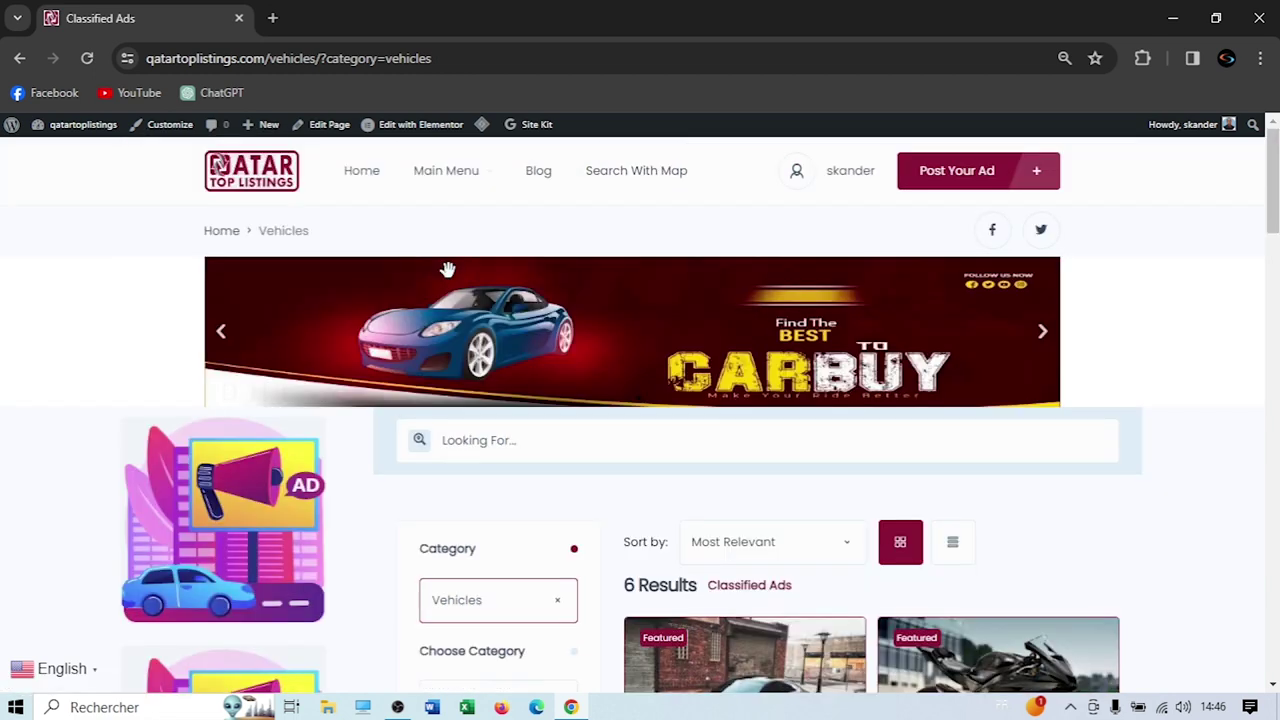
Return to the homepage and scroll down to the Vehicles categories
left_click(280, 190)
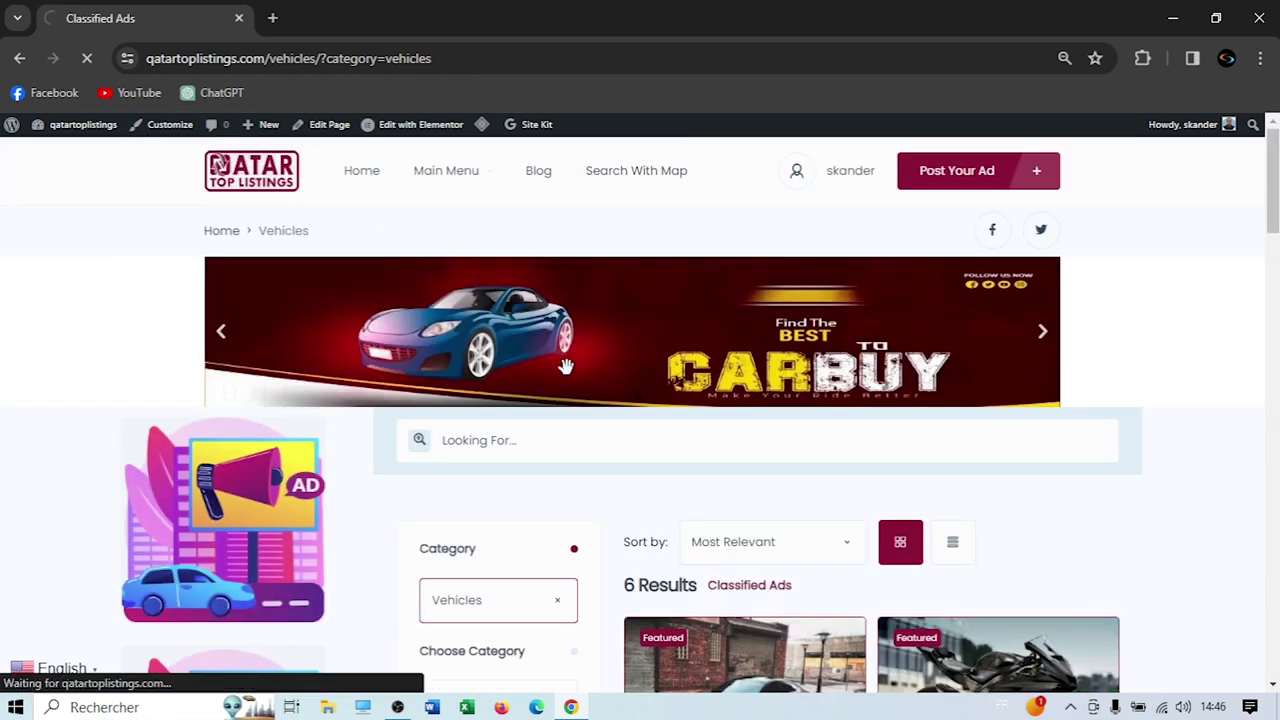
scroll(566, 366, "down", 3)
scroll(378, 350, "down", 3)
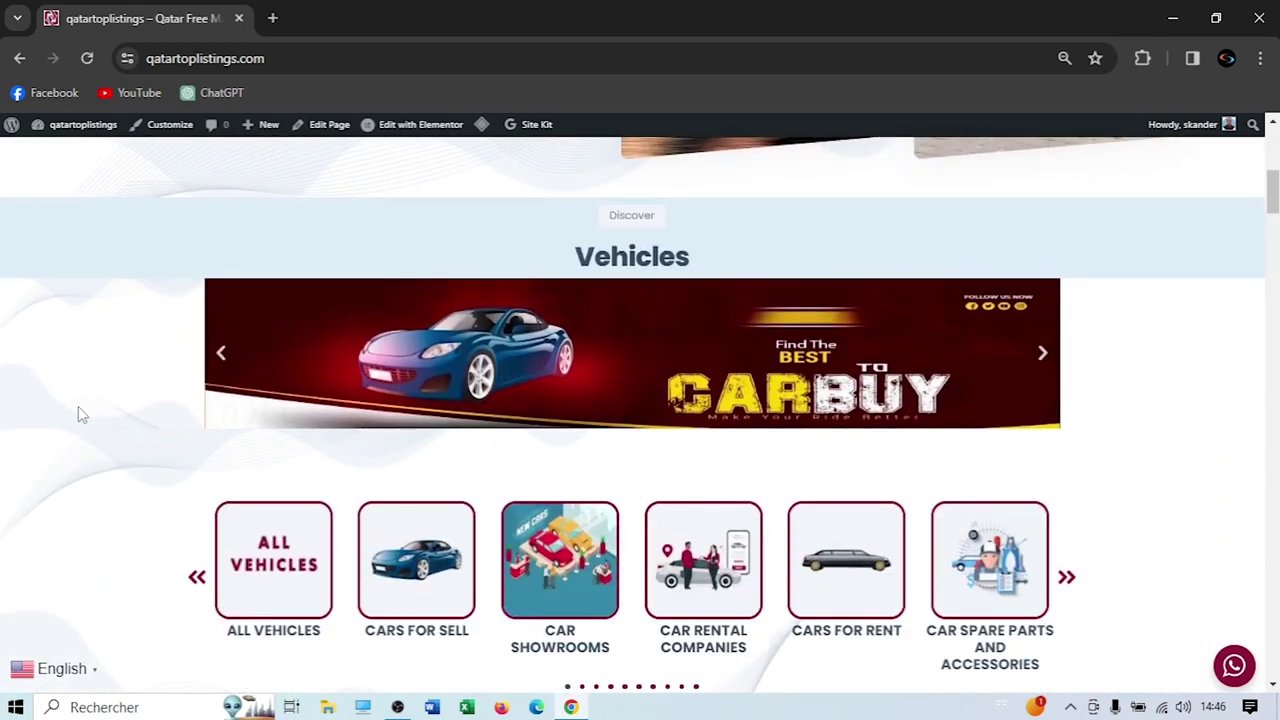
scroll(78, 406, "down", 5)
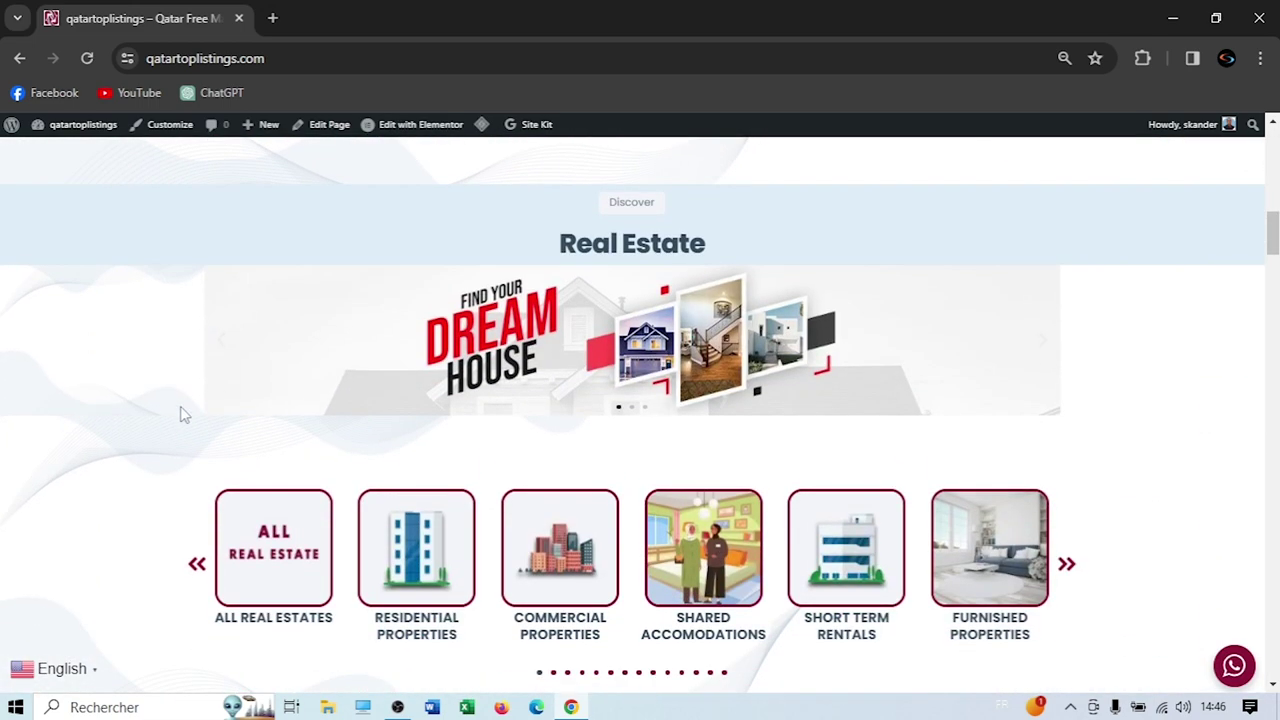
scroll(177, 414, "down", 5)
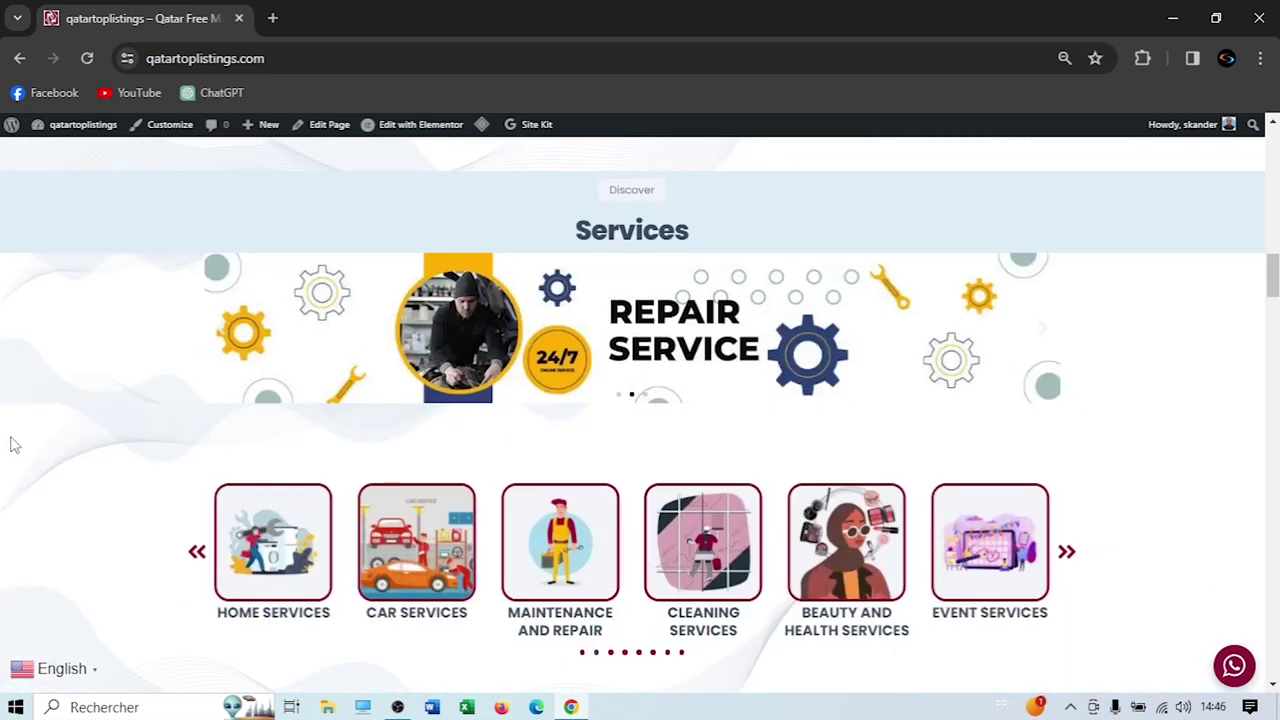
scroll(28, 444, "down", 5)
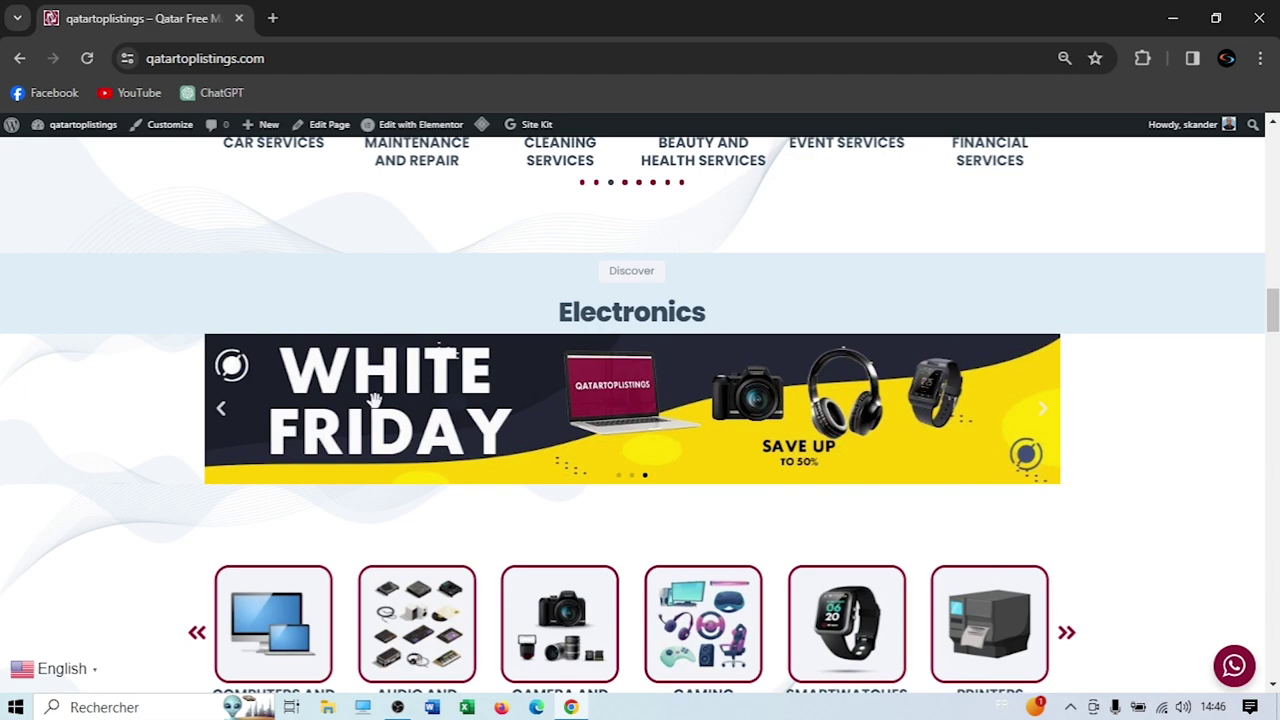
scroll(376, 405, "up", 3)
scroll(378, 418, "up", 15)
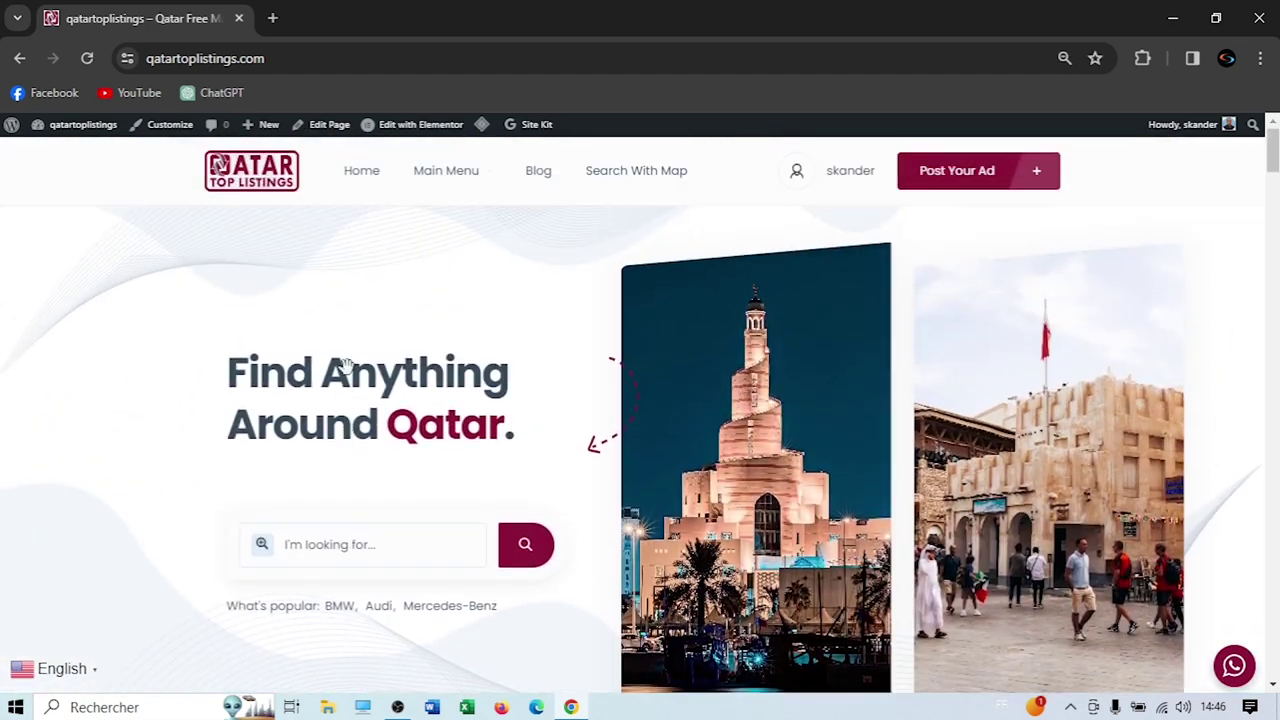
scroll(350, 378, "down", 5)
Preview the Car Showrooms and Car Rental Companies pages, going back after each
left_click(302, 390)
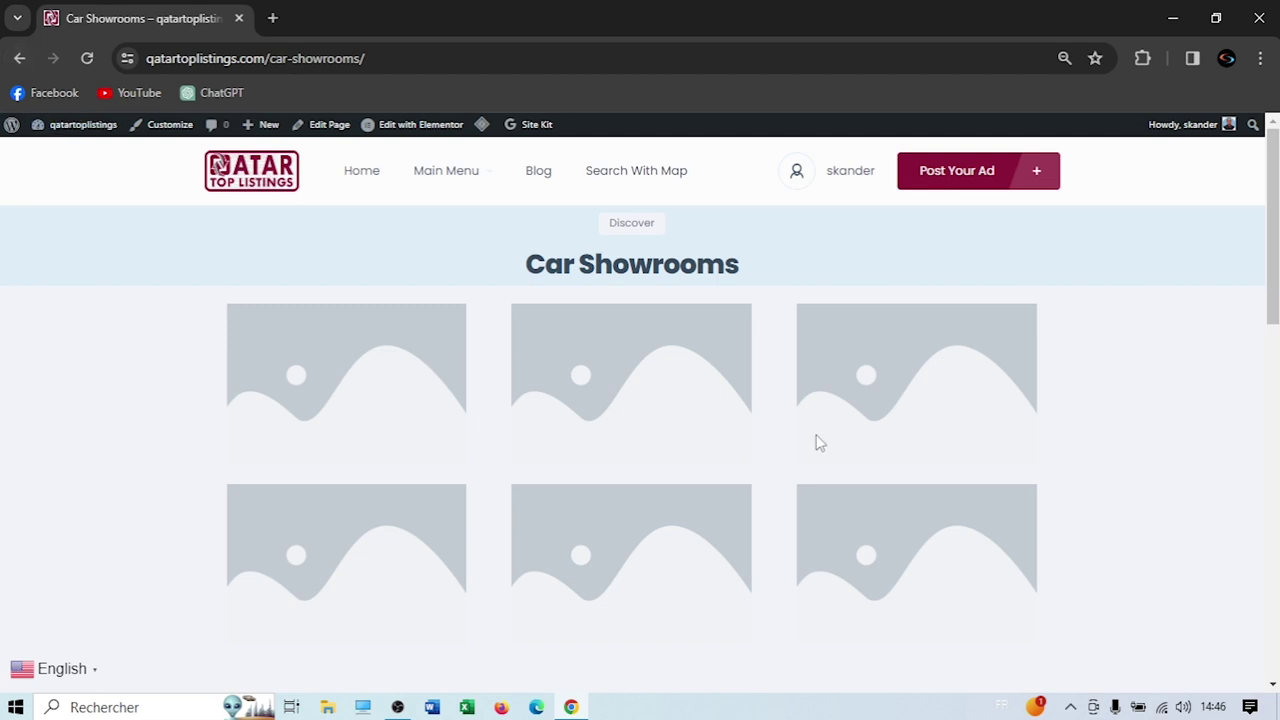
left_click(20, 58)
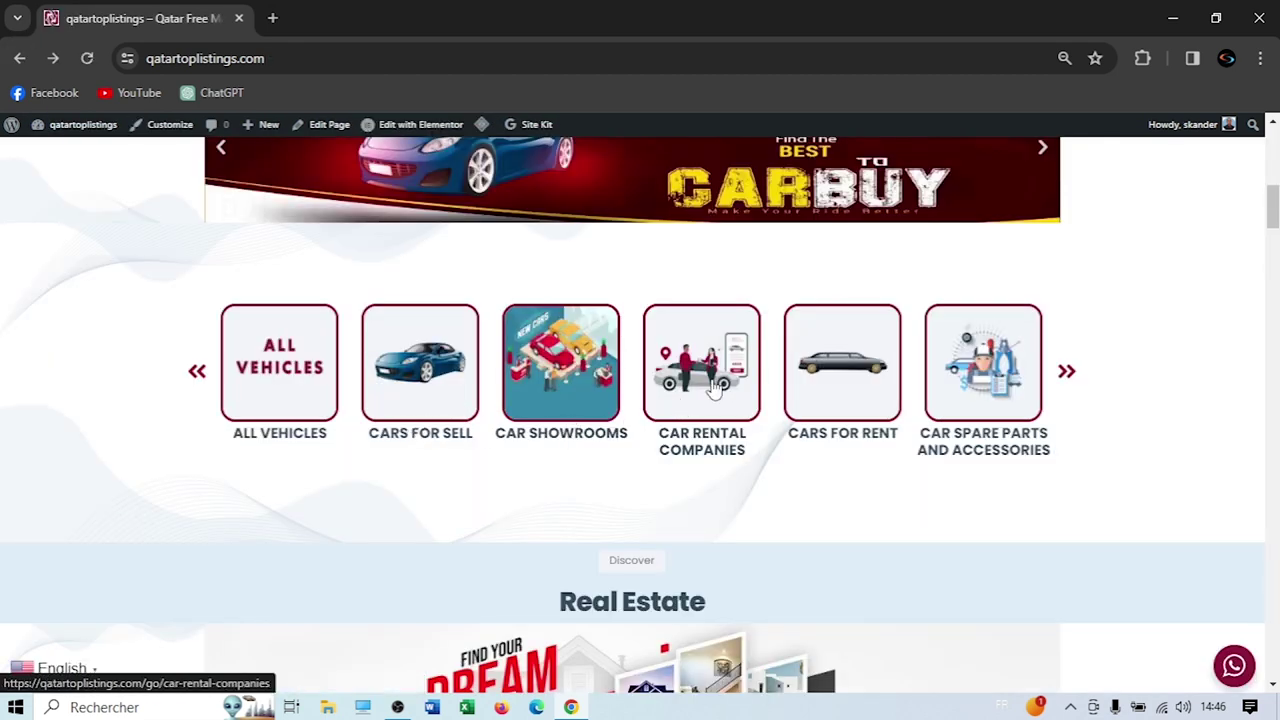
left_click(713, 388)
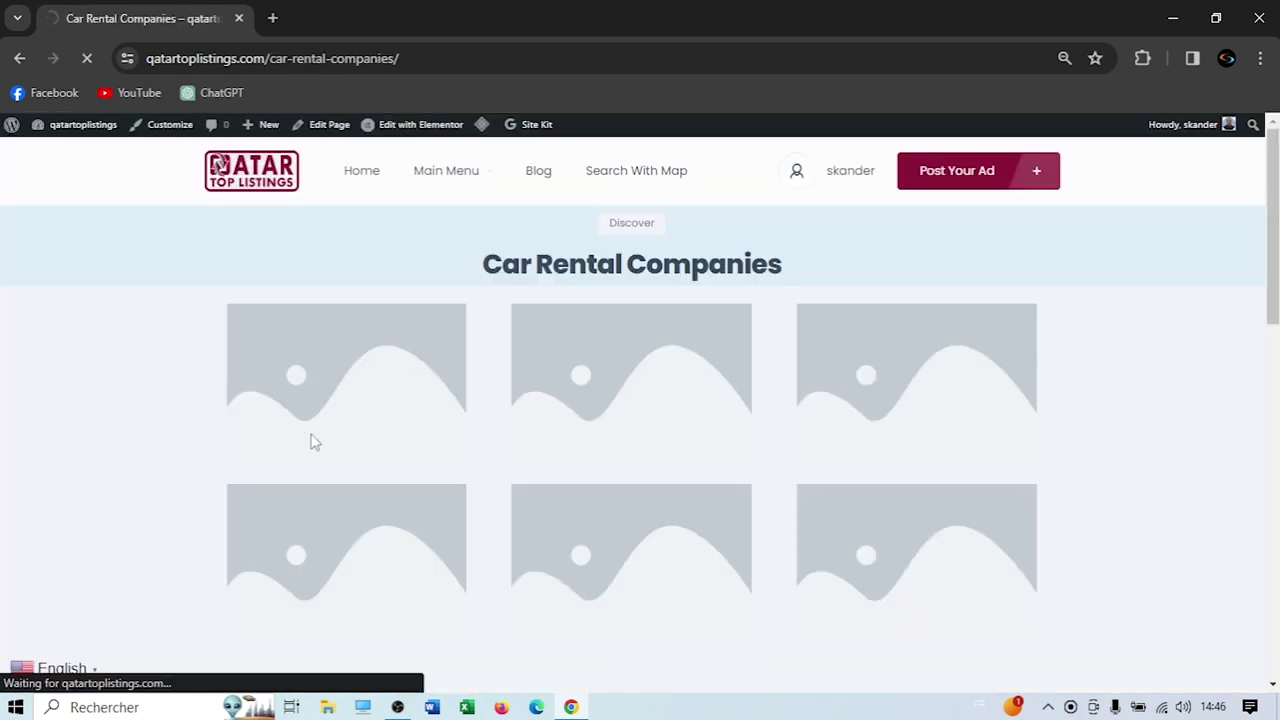
key("alt+Left")
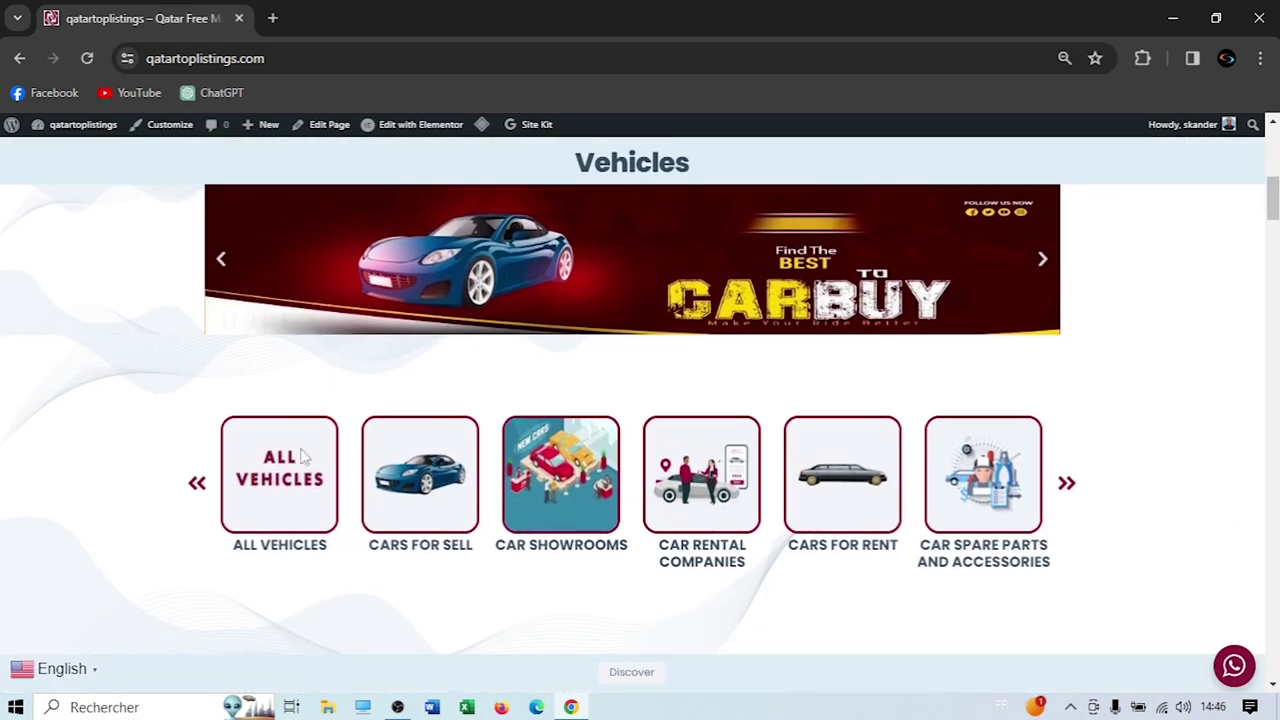
left_click(281, 481)
scroll(280, 470, "down", 3)
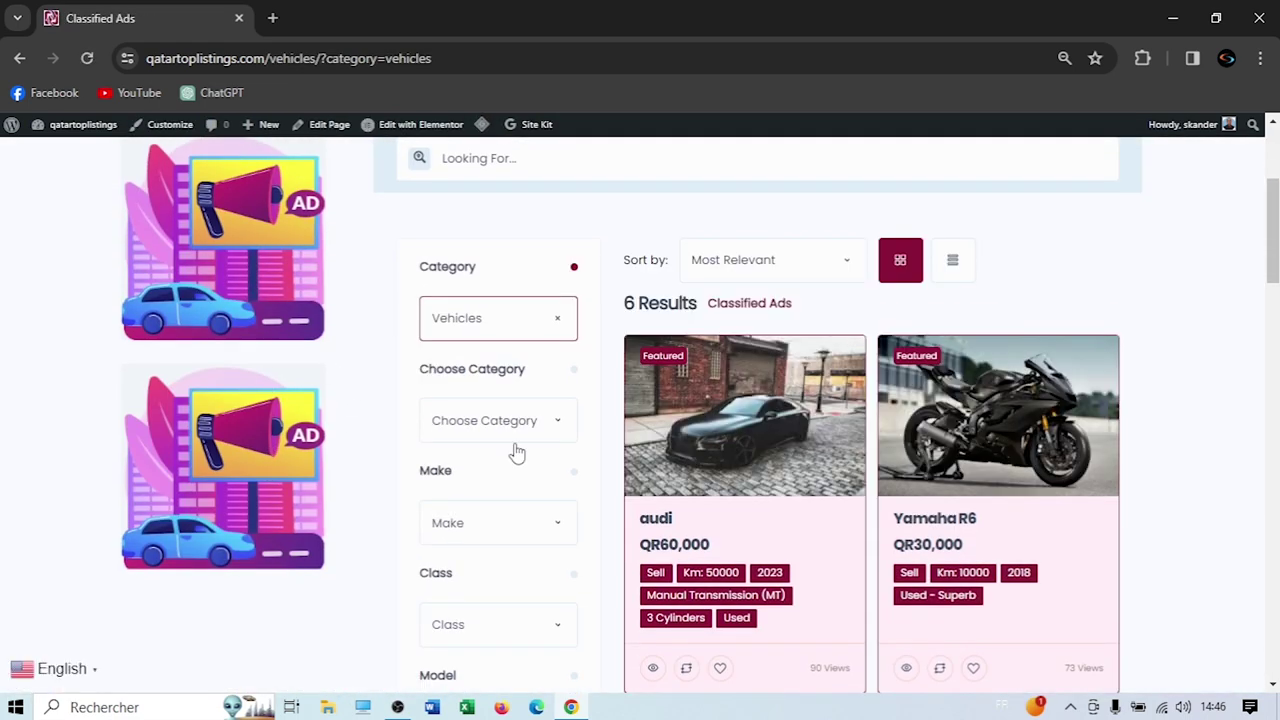
scroll(380, 405, "up", 3)
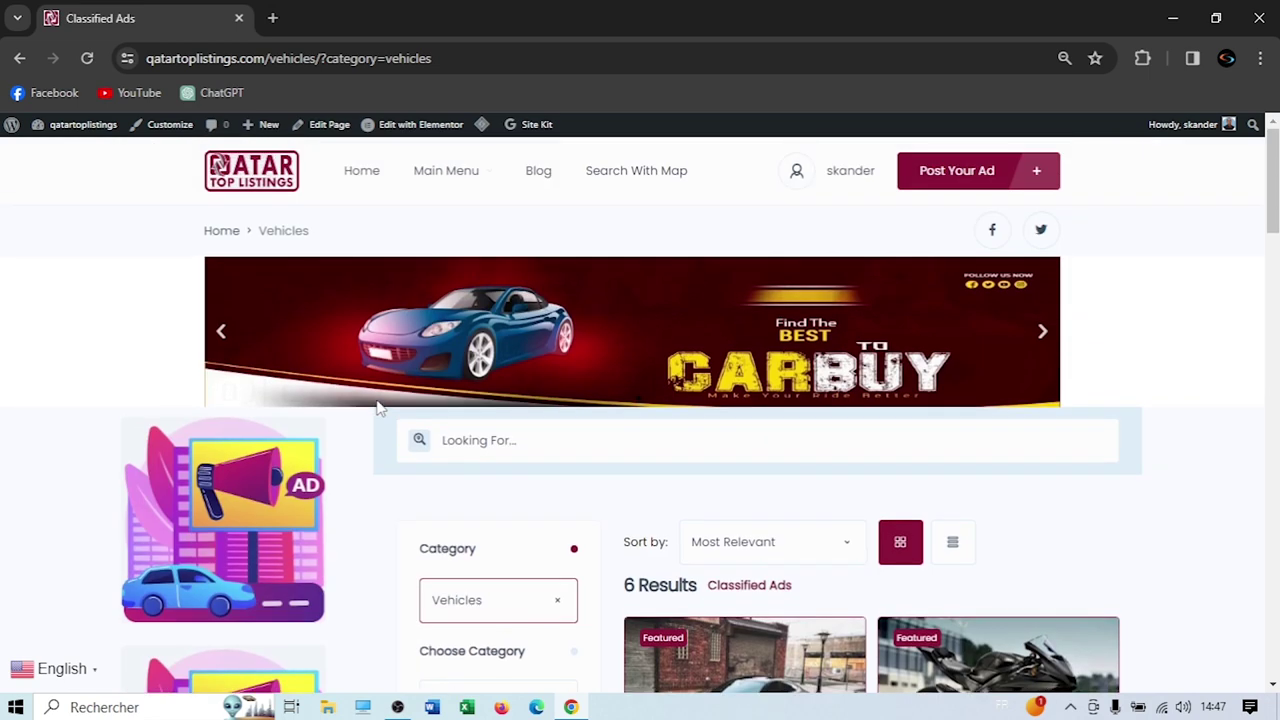
left_click(262, 191)
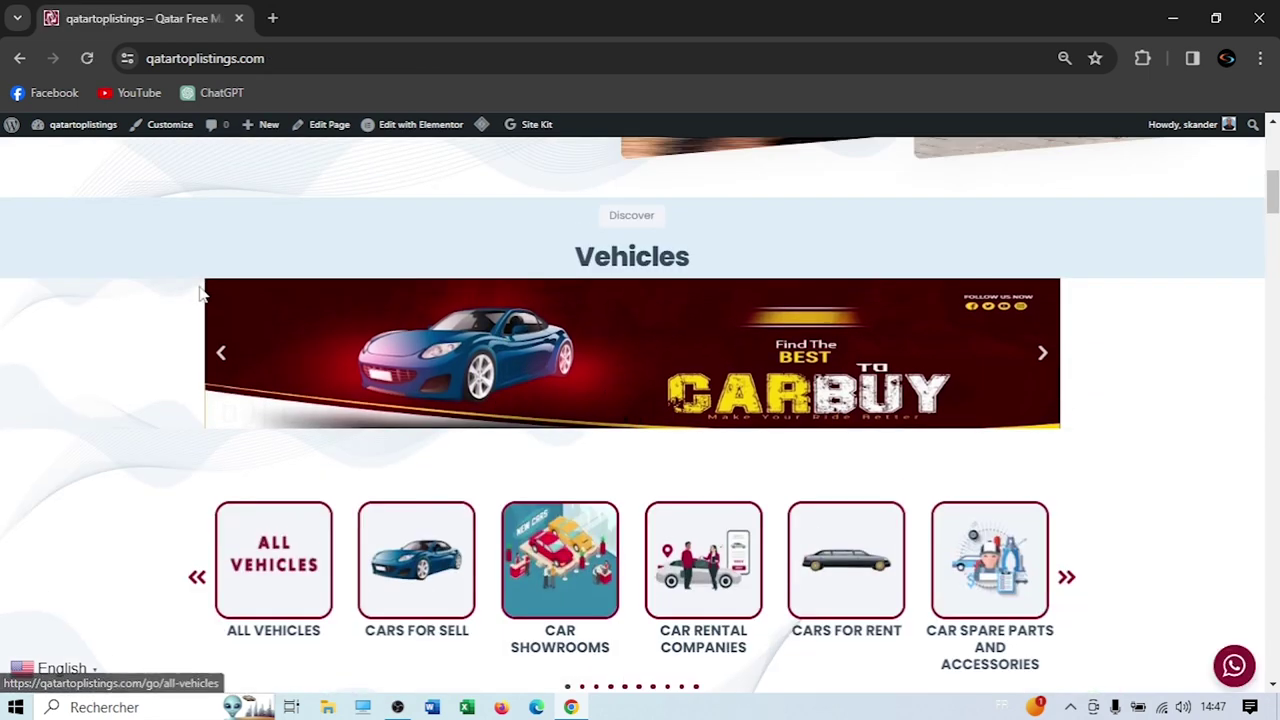
scroll(540, 434, "down", 3)
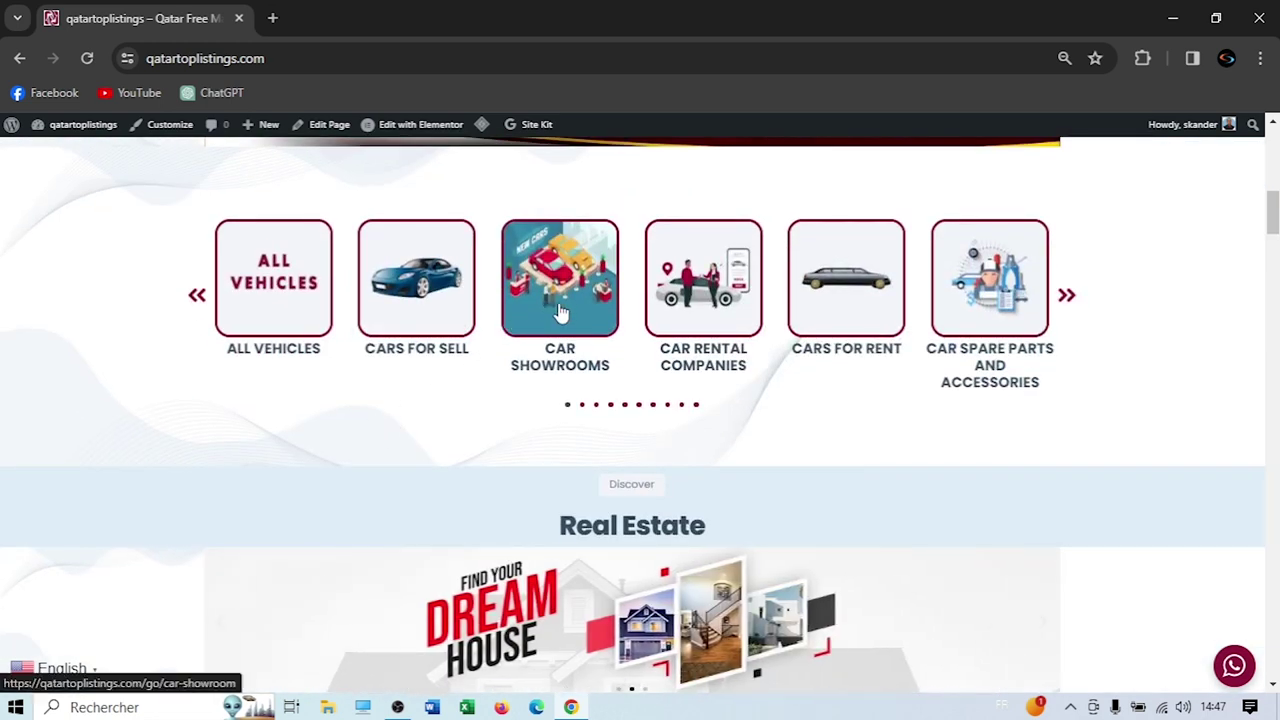
scroll(300, 395, "up", 2)
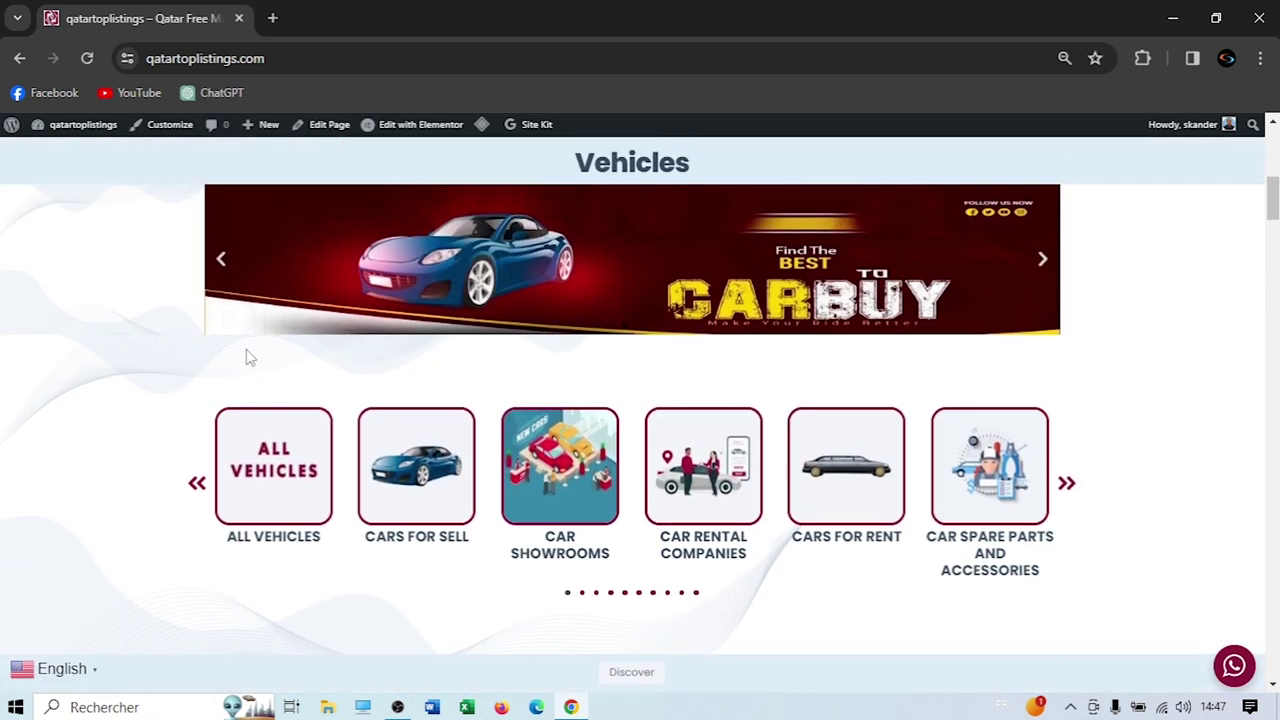
scroll(248, 357, "down", 2)
scroll(300, 390, "down", 1)
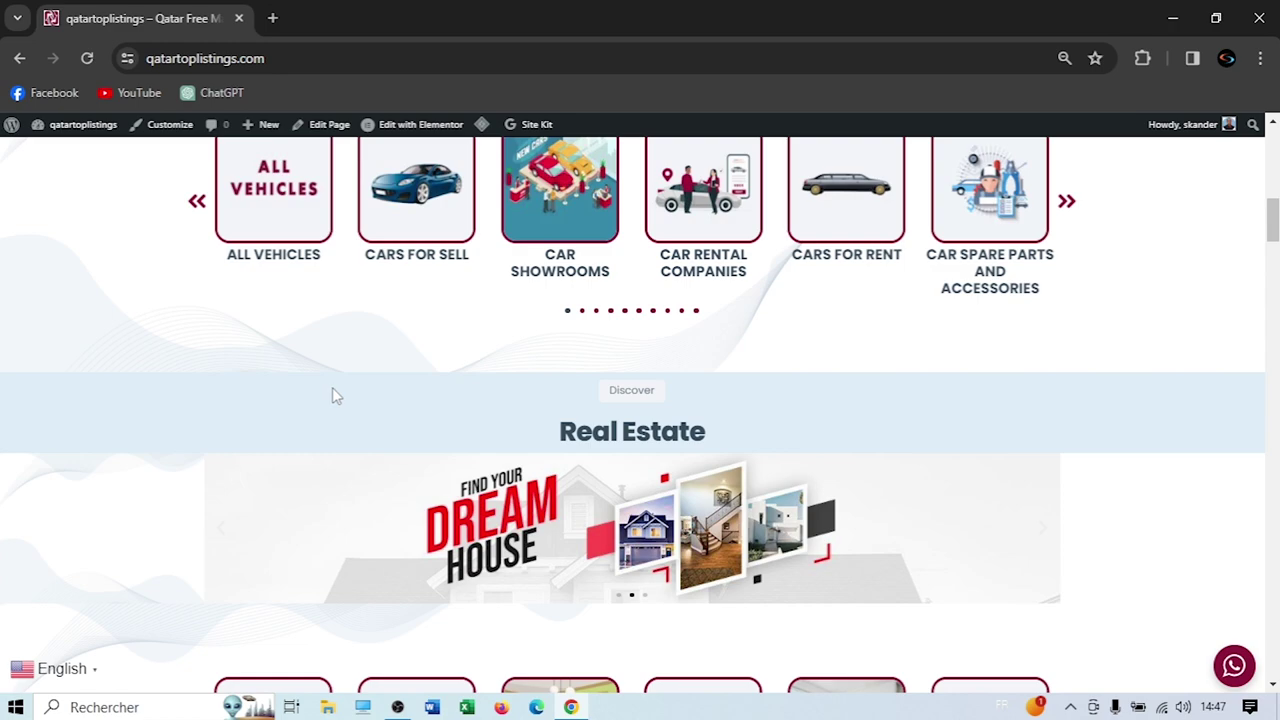
scroll(320, 420, "down", 1)
scroll(340, 450, "up", 4)
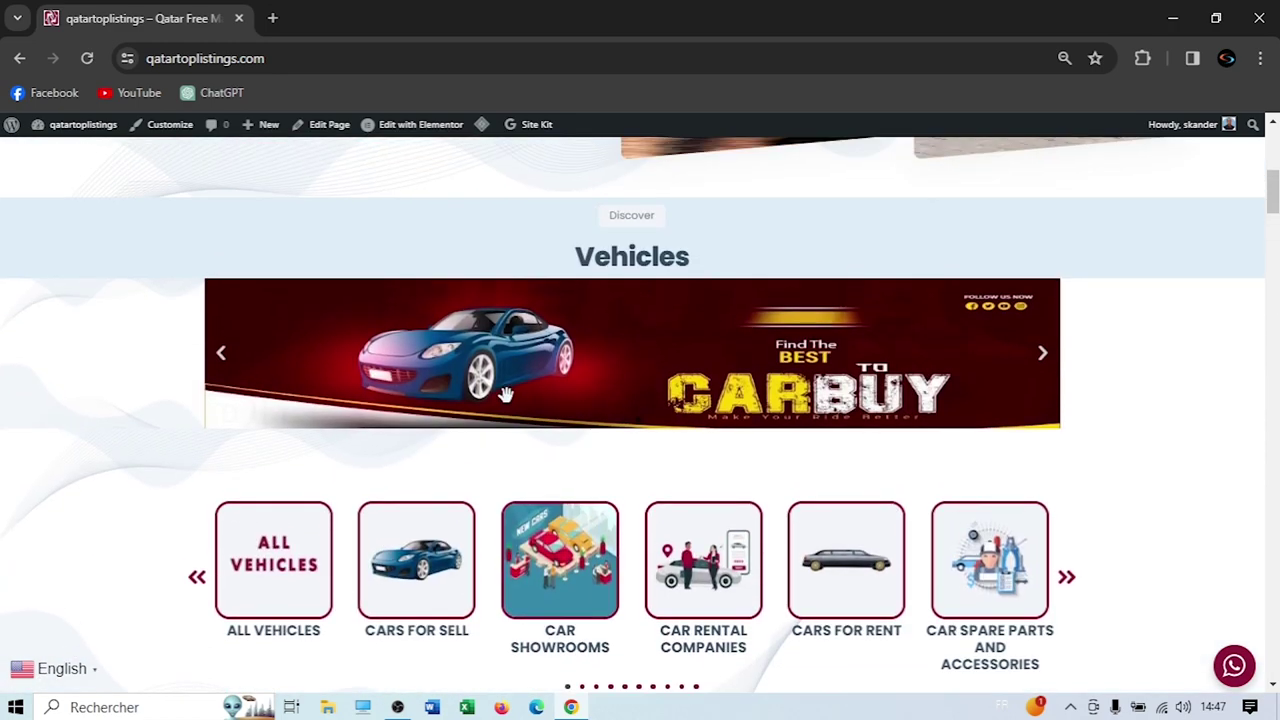
scroll(432, 403, "down", 7)
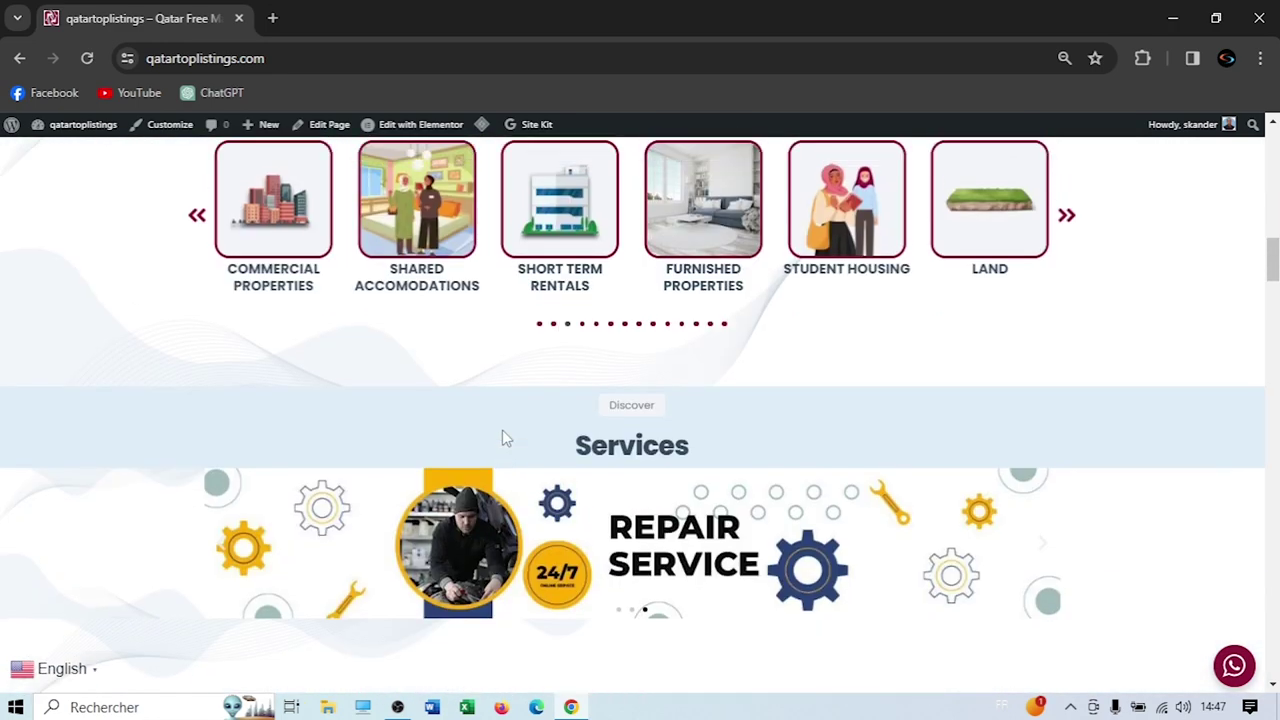
scroll(502, 434, "up", 7)
scroll(505, 437, "up", 5)
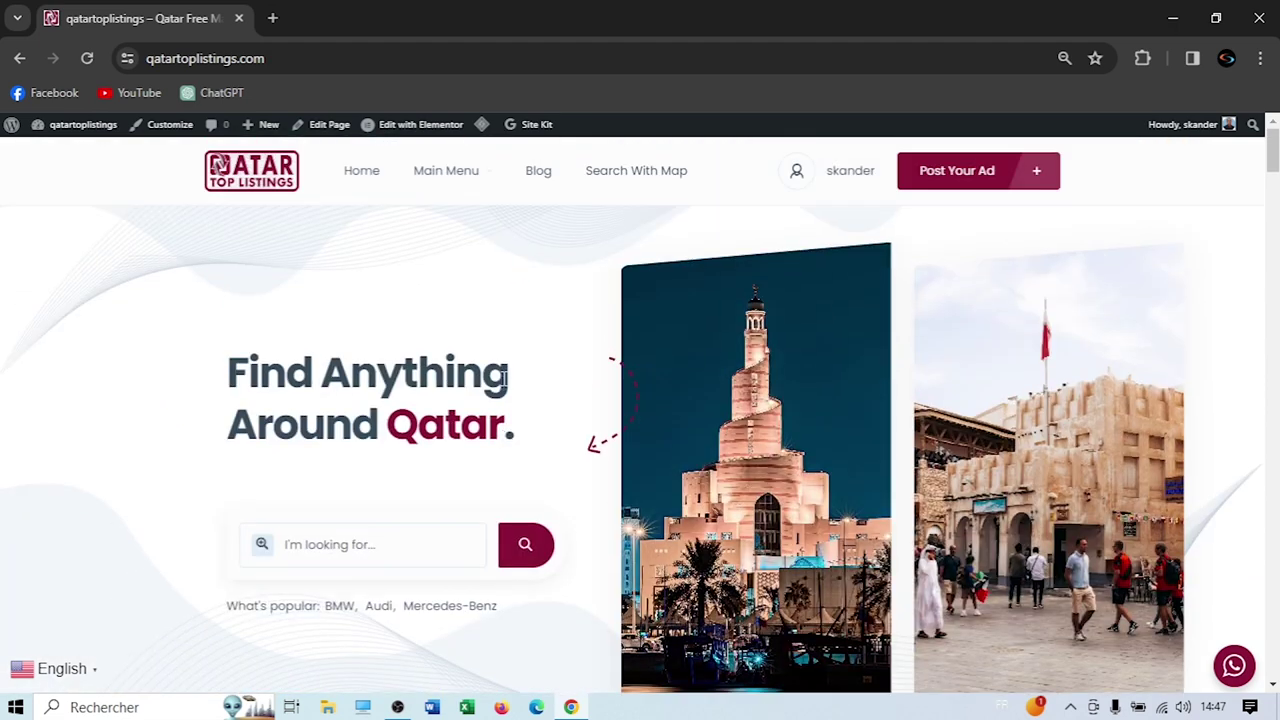
mouse_move(457, 183)
left_click(476, 236)
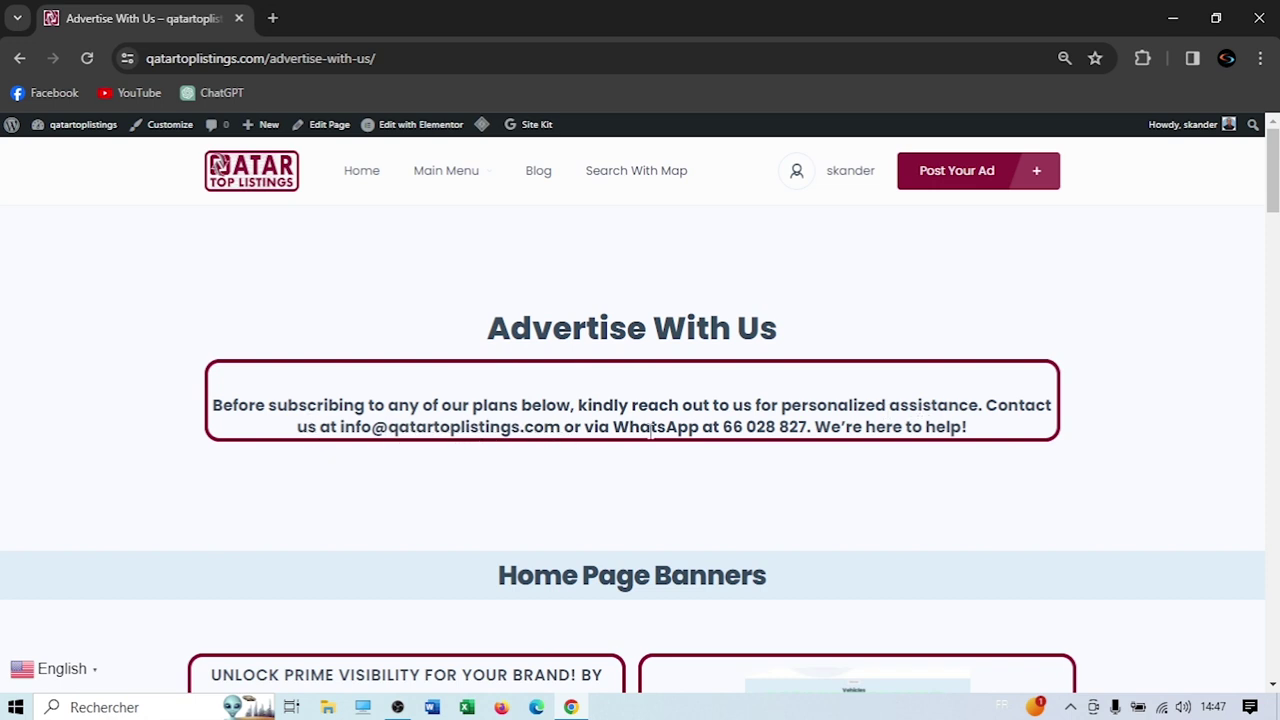
scroll(400, 471, "down", 3)
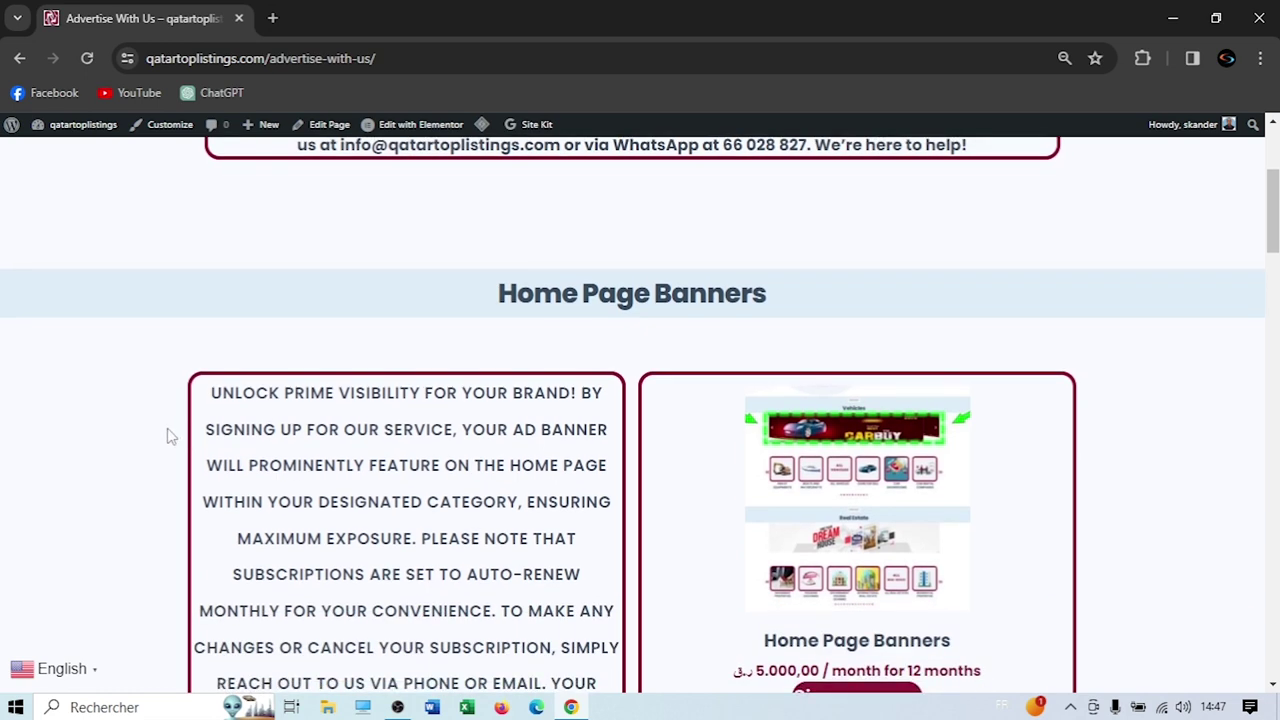
scroll(170, 437, "down", 2)
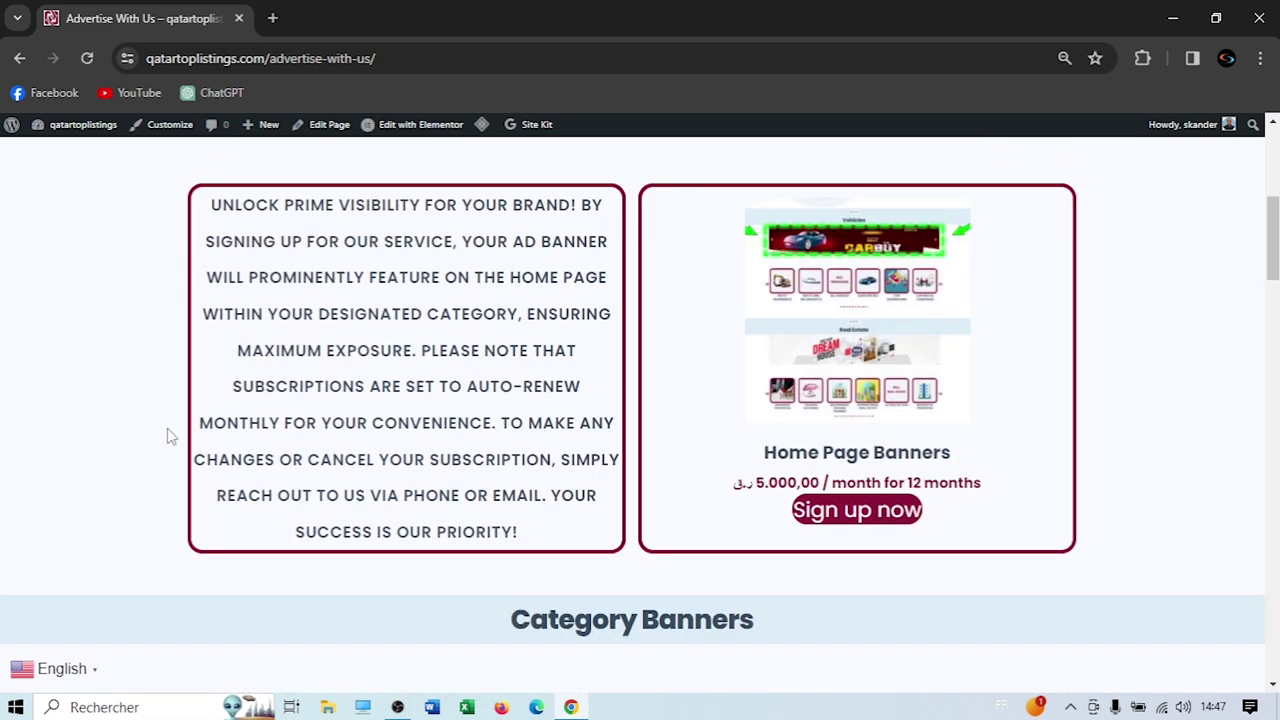
scroll(170, 437, "up", 1)
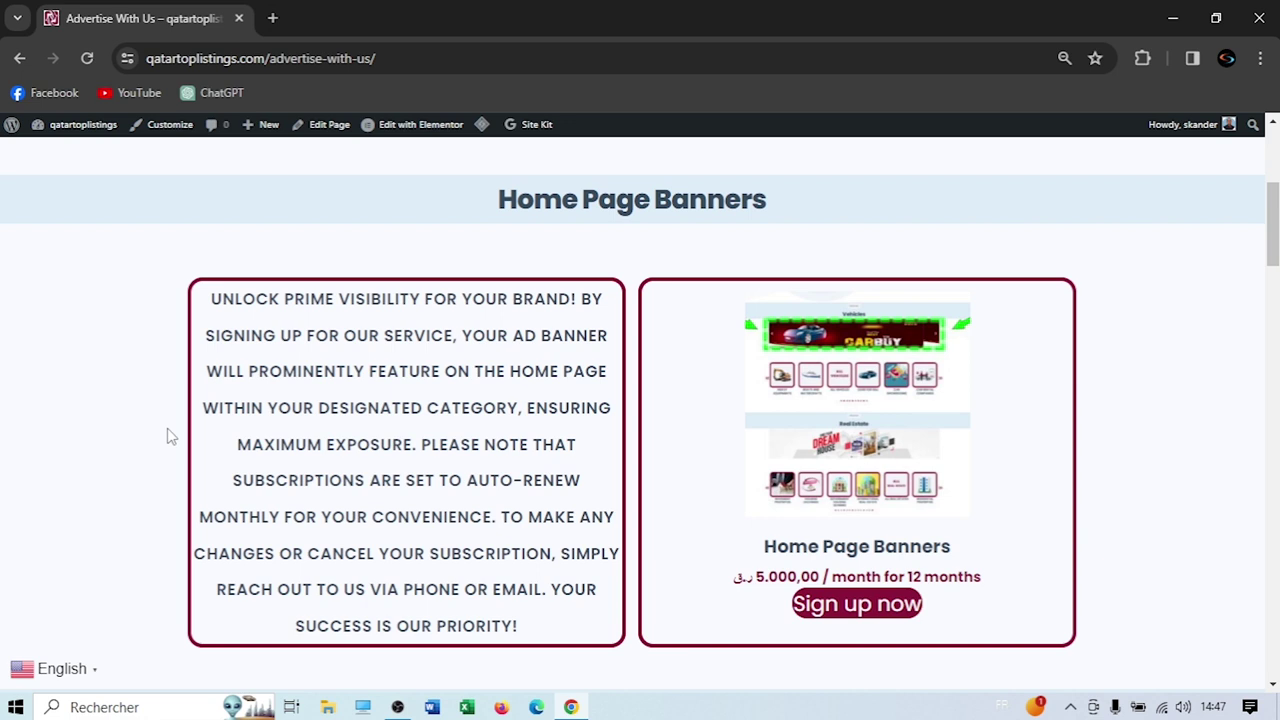
scroll(170, 437, "down", 1)
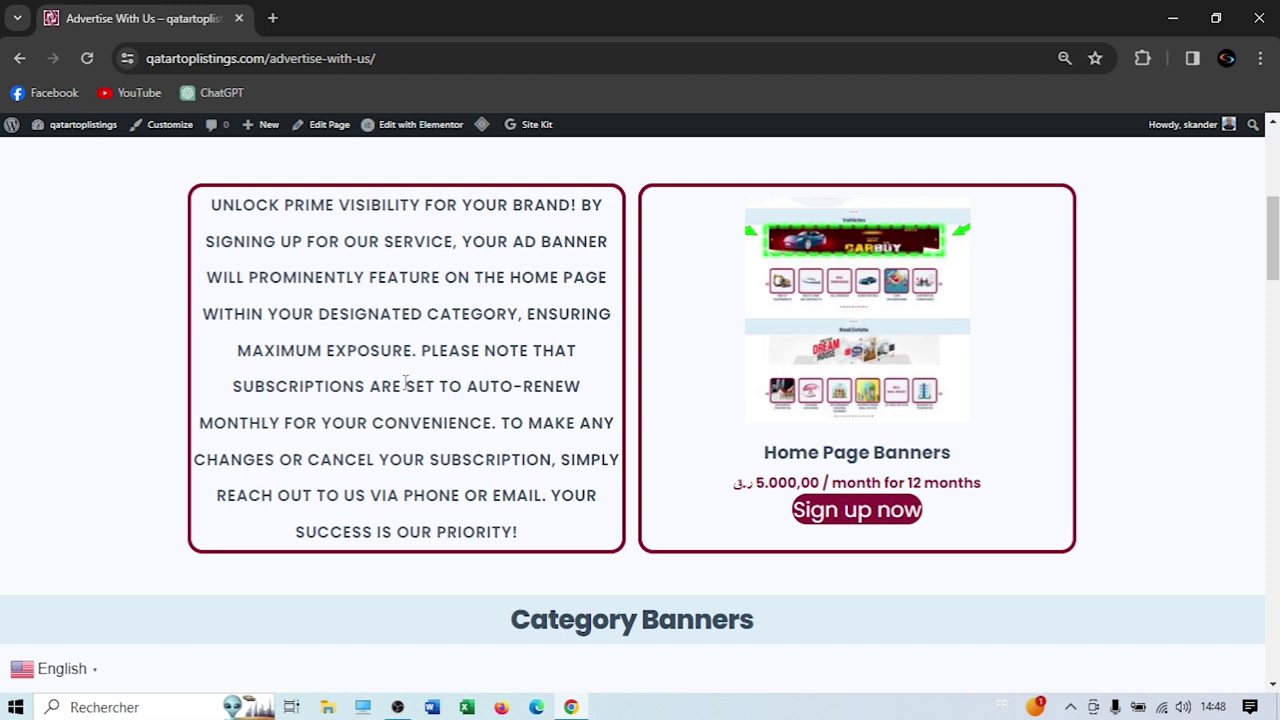
scroll(403, 385, "up", 1)
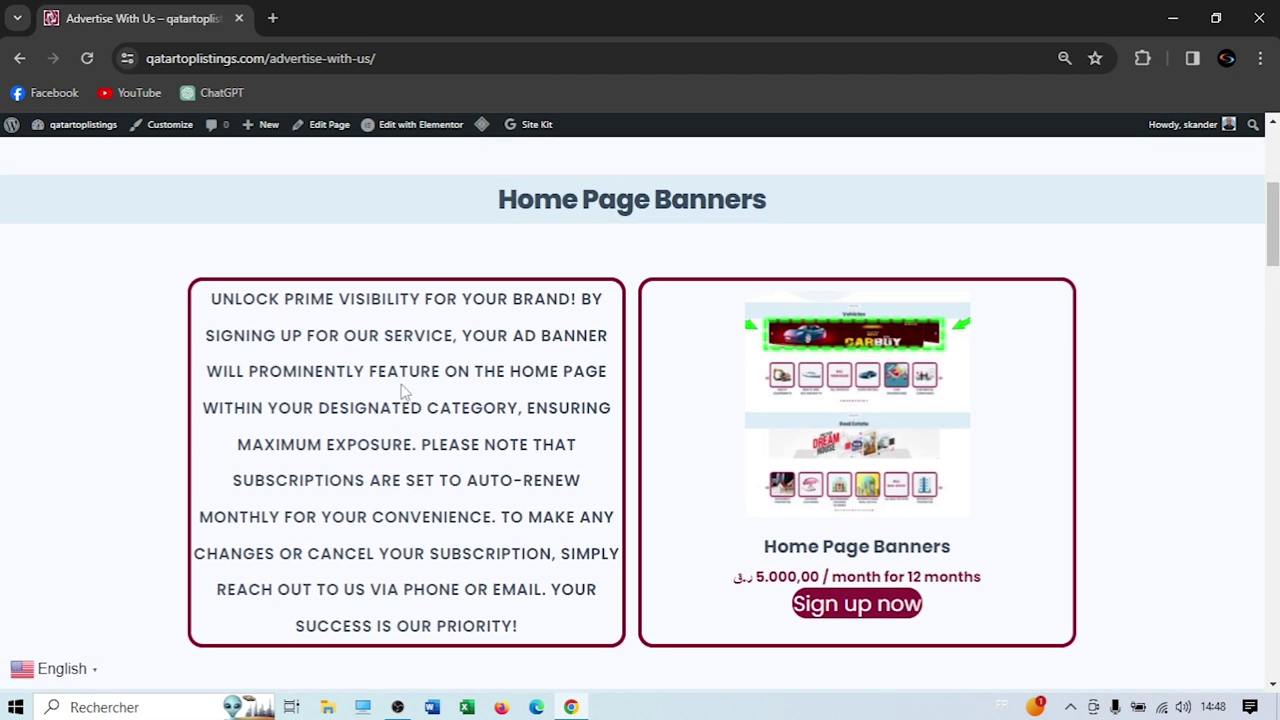
scroll(403, 391, "down", 1)
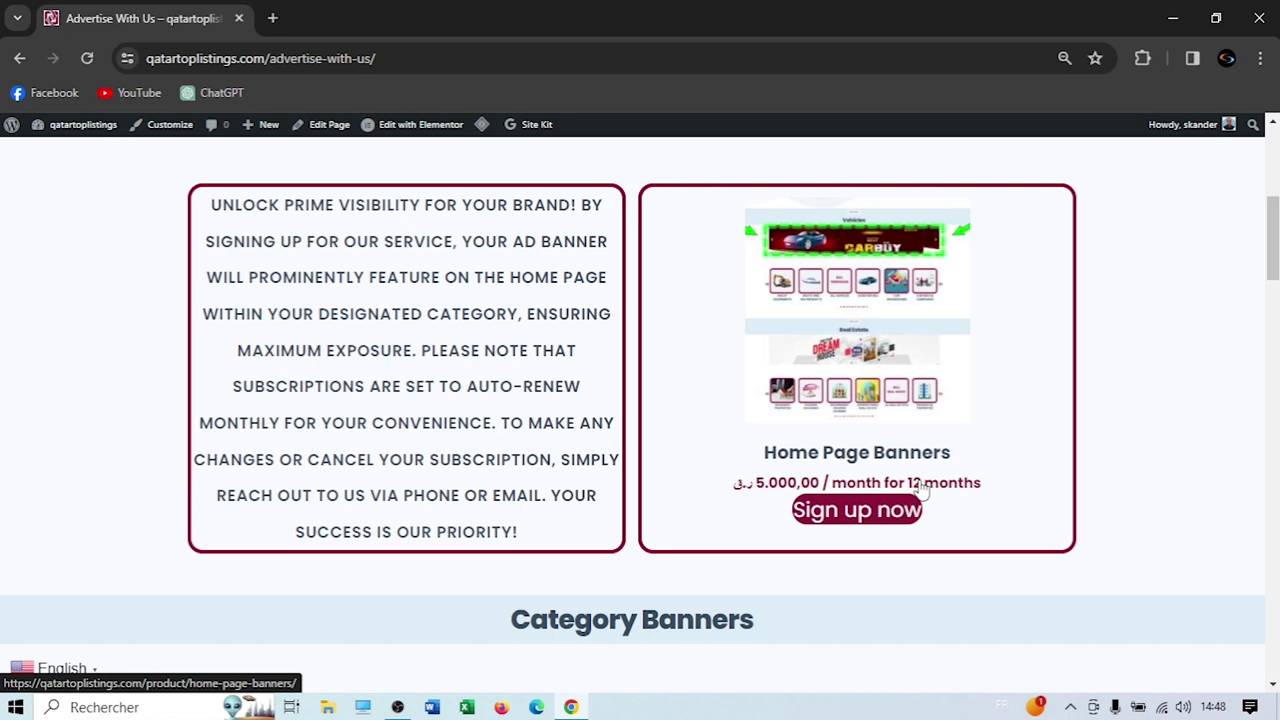
scroll(686, 457, "down", 1)
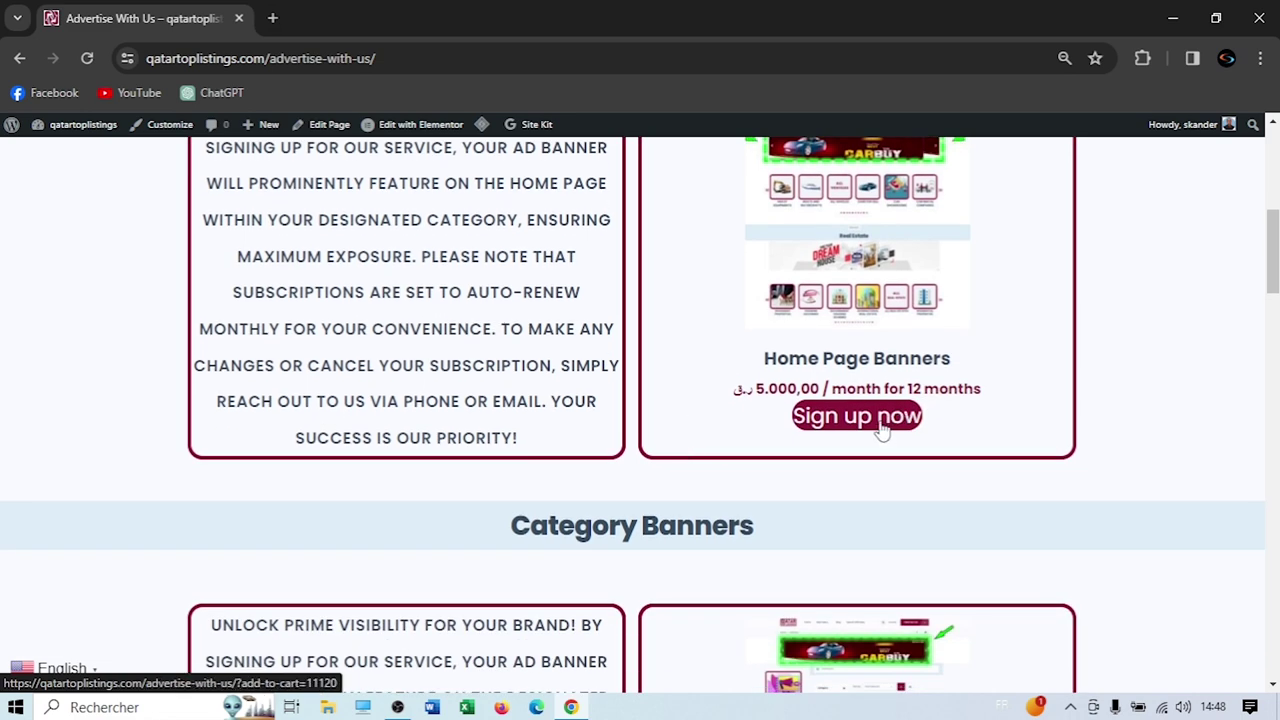
scroll(696, 438, "up", 1)
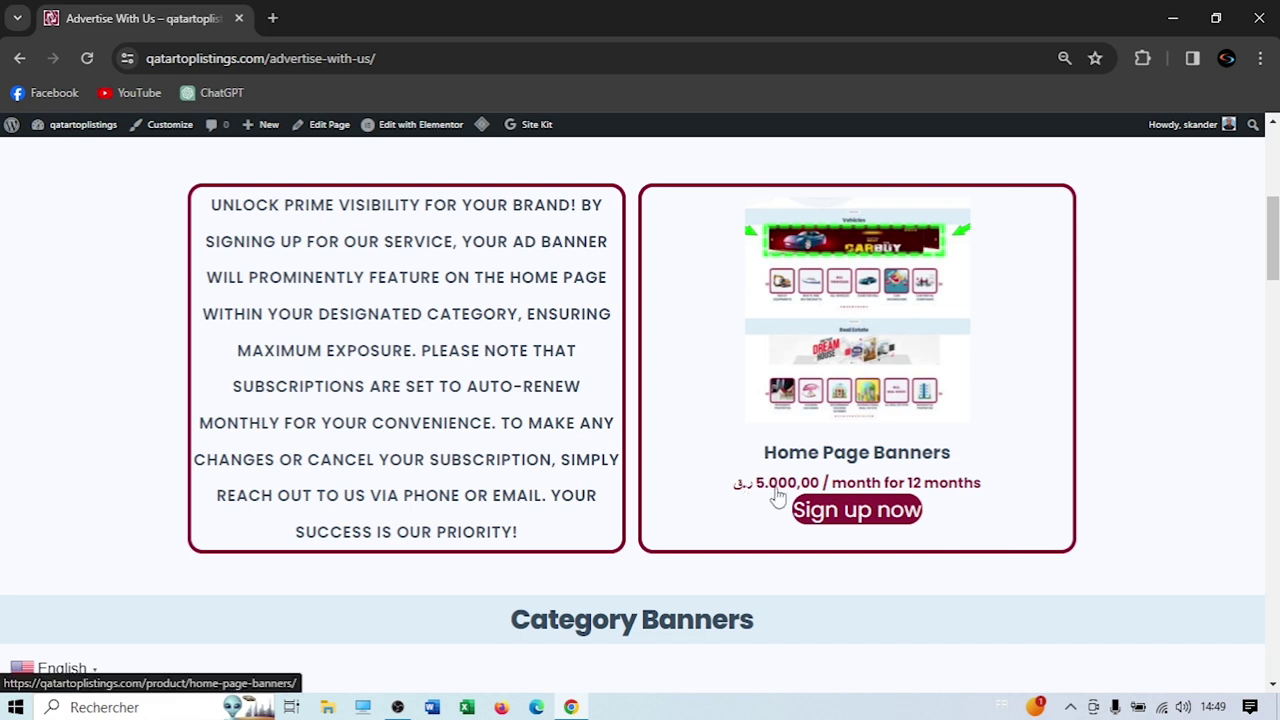
scroll(677, 477, "up", 5)
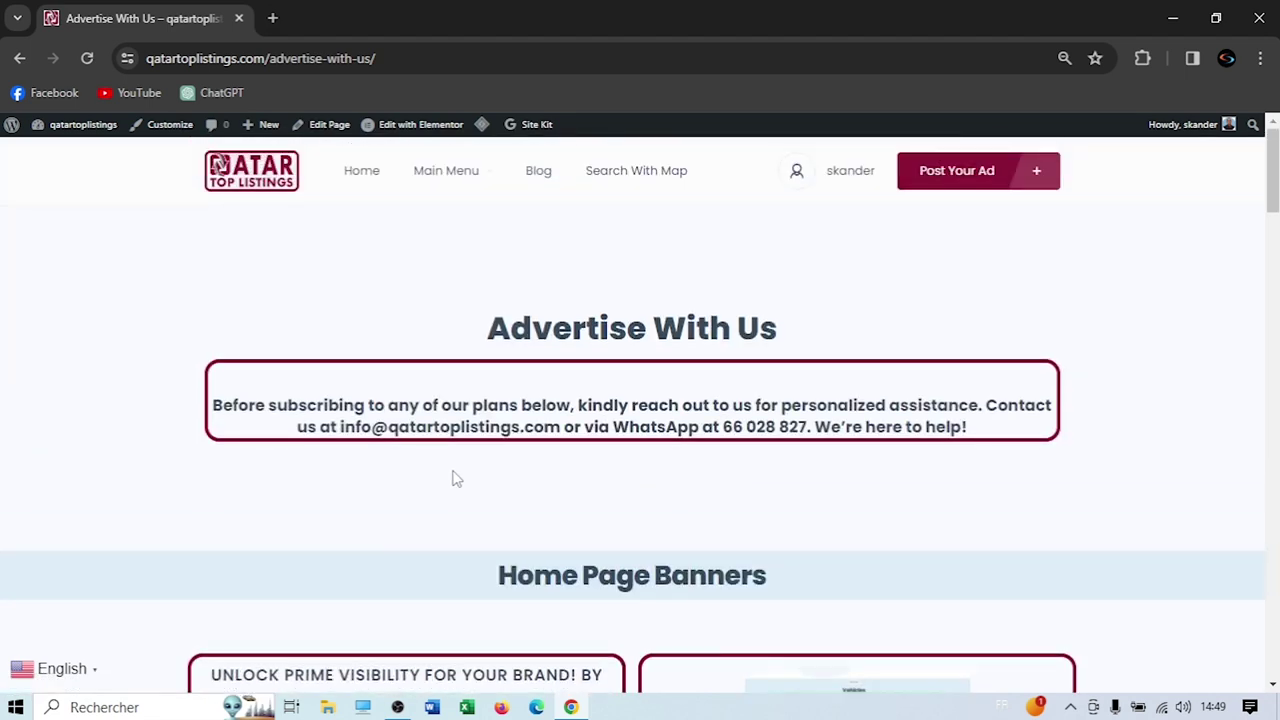
scroll(457, 477, "down", 4)
scroll(251, 429, "up", 2)
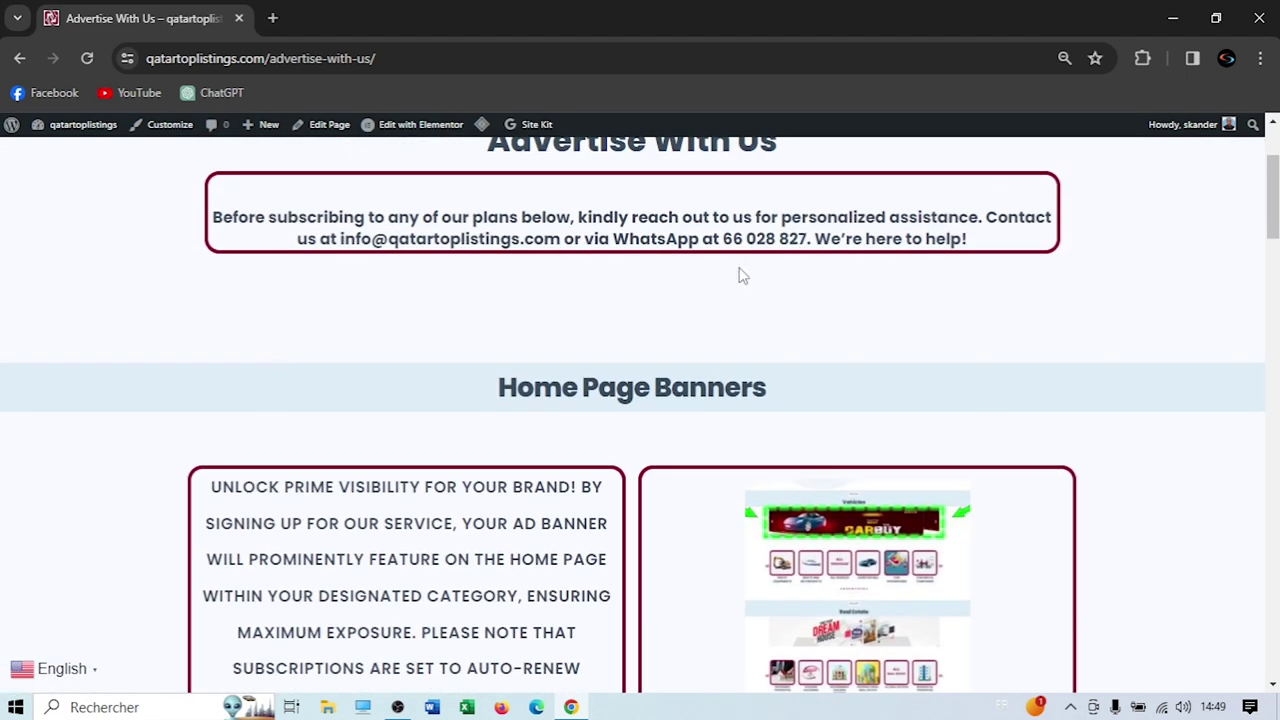
scroll(200, 407, "down", 3)
scroll(197, 407, "down", 3)
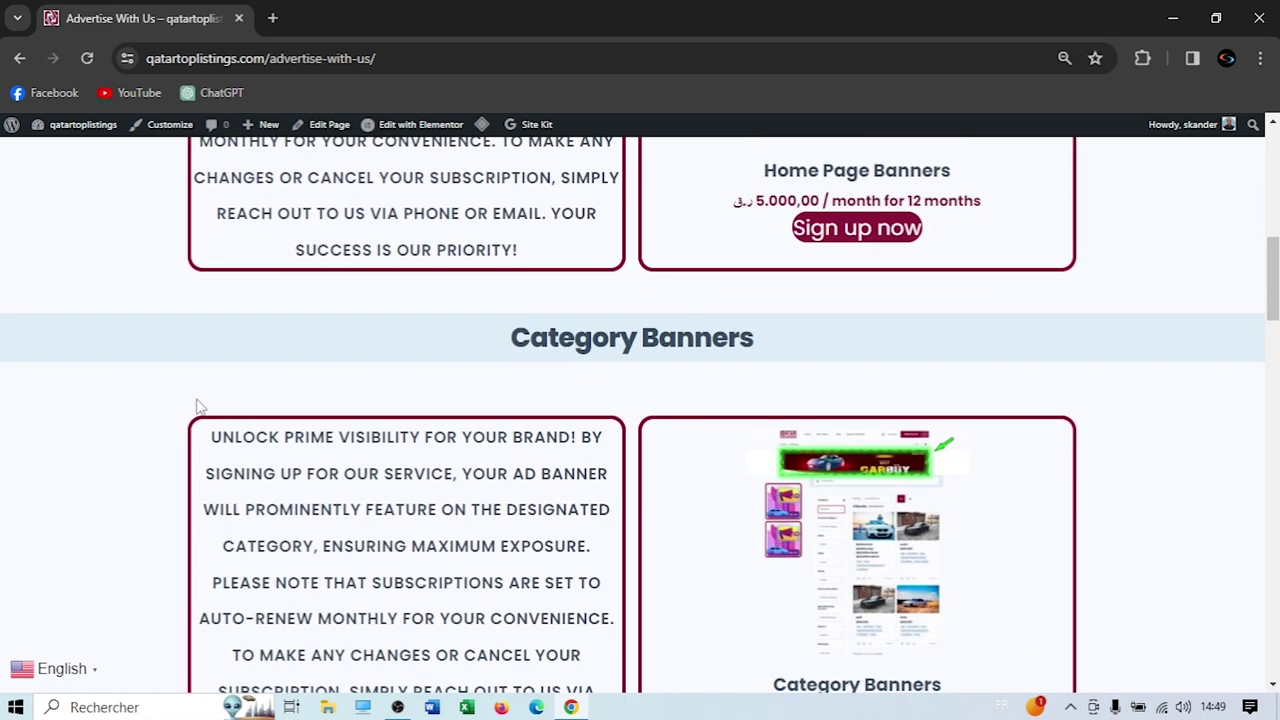
scroll(134, 420, "down", 2)
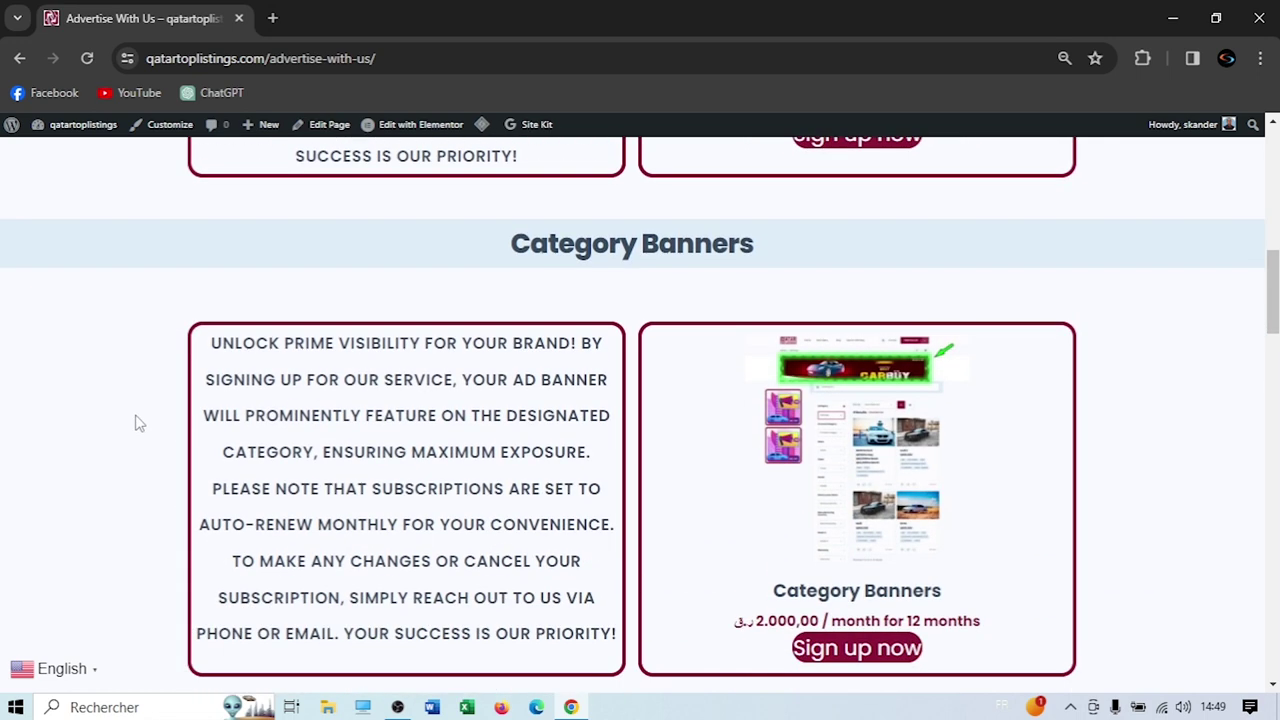
scroll(134, 420, "up", 1)
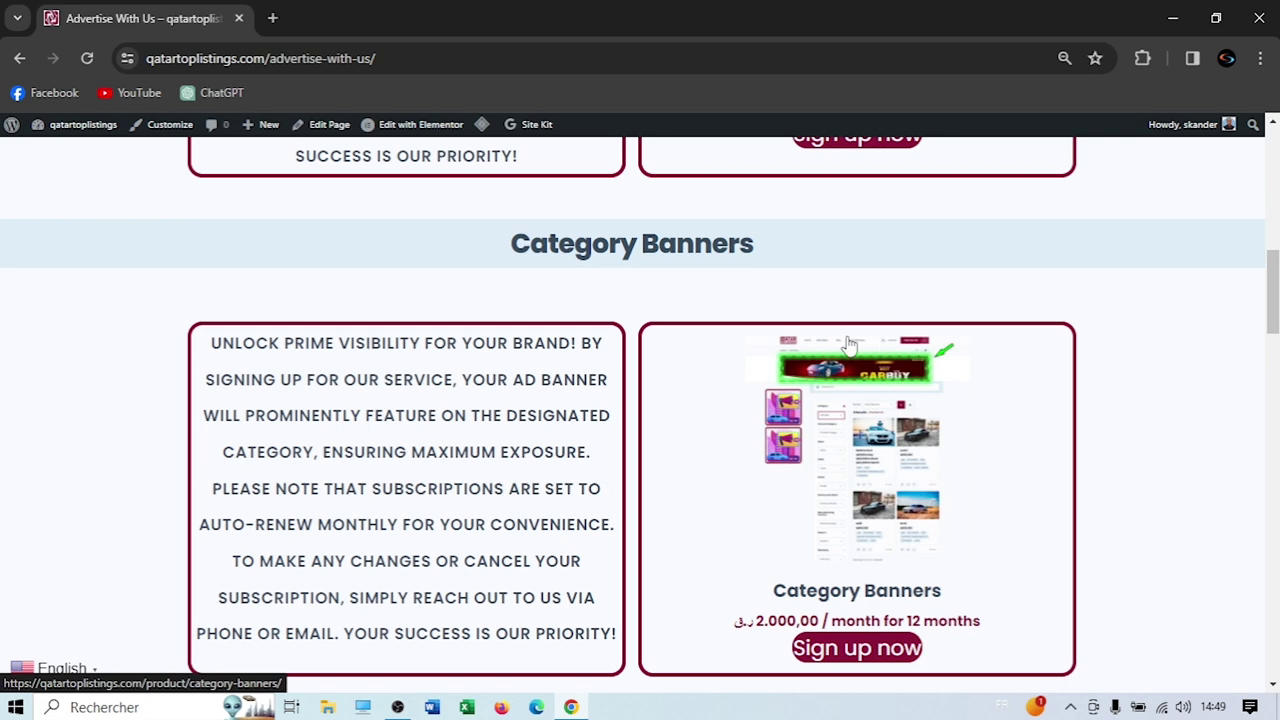
scroll(690, 460, "down", 3)
scroll(690, 460, "down", 3)
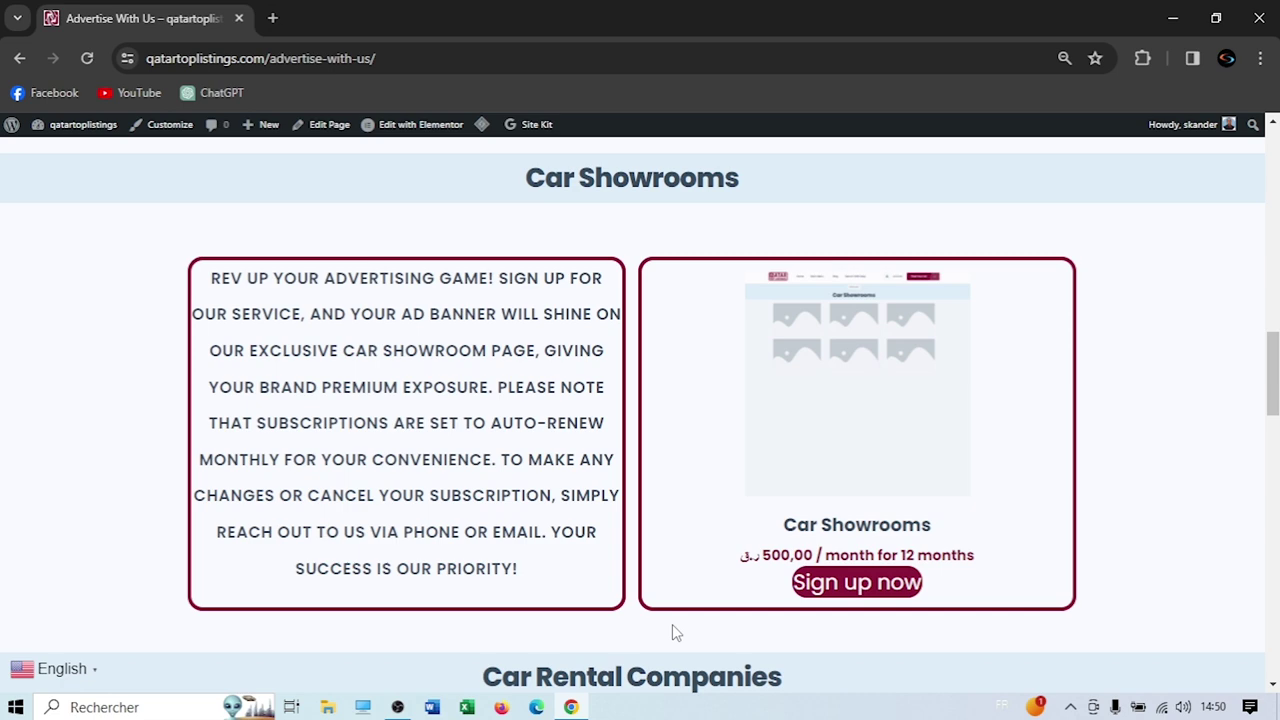
scroll(672, 631, "down", 5)
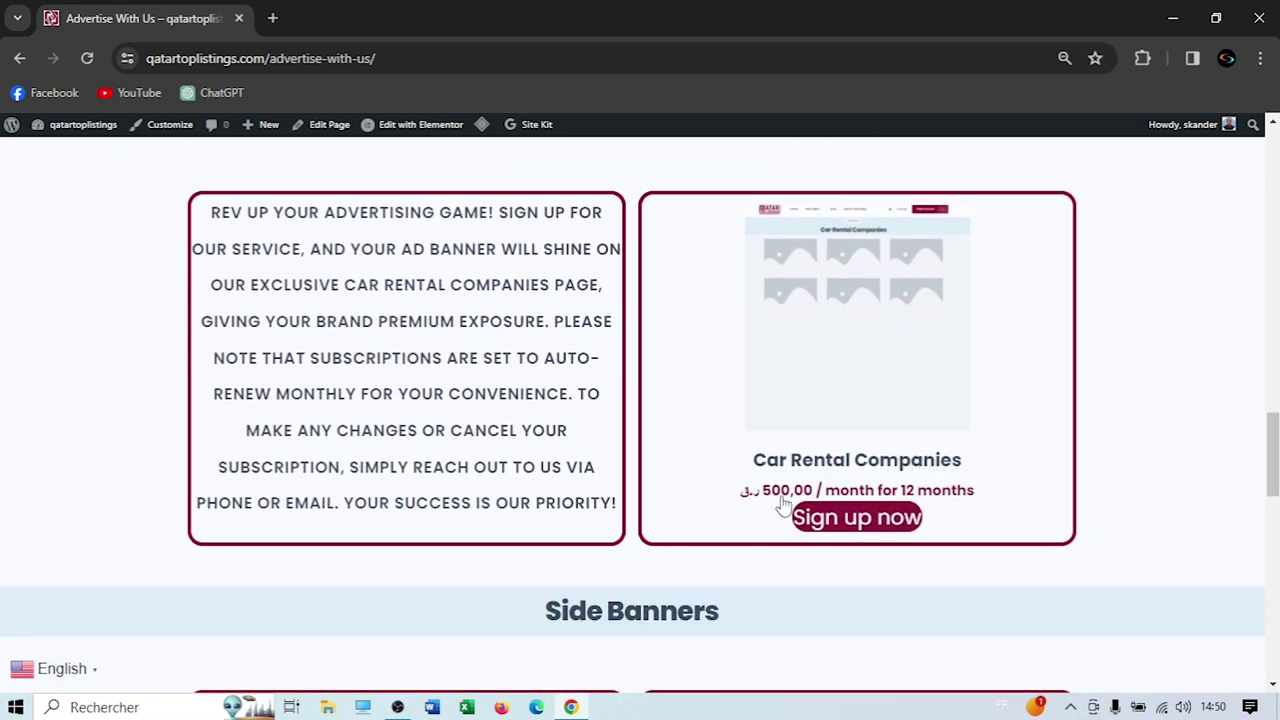
scroll(711, 500, "down", 5)
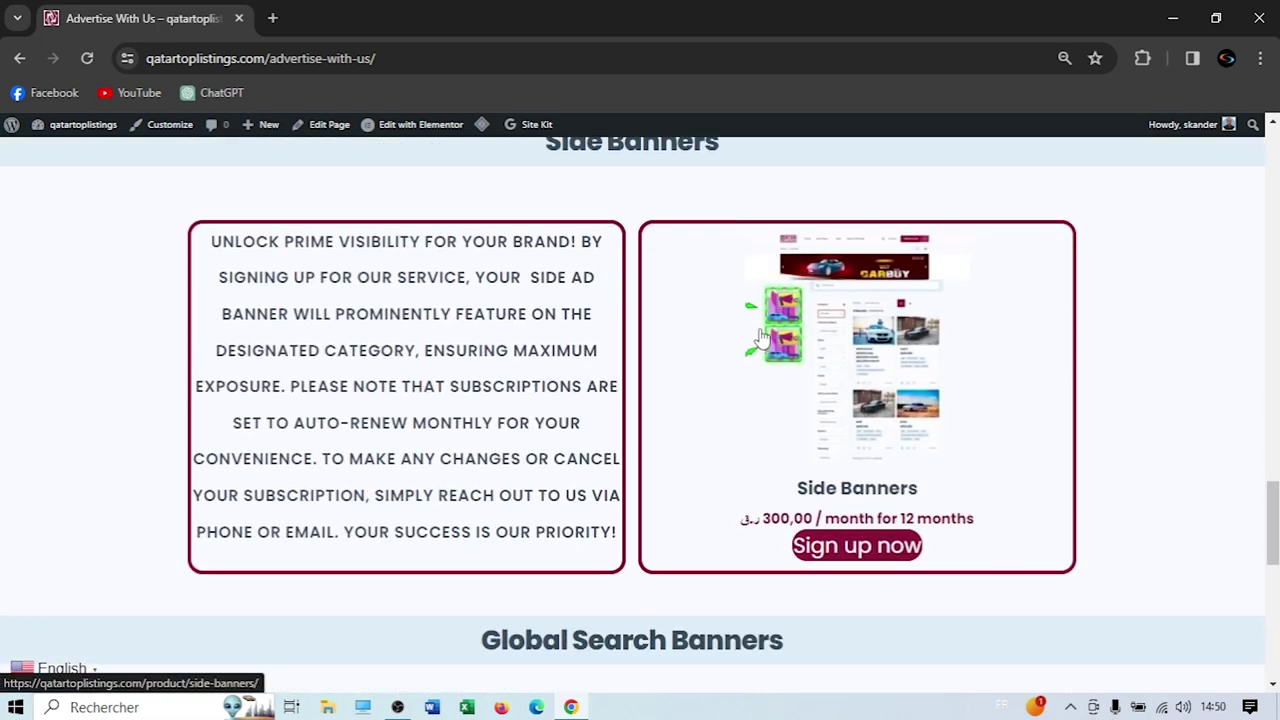
scroll(740, 420, "up", 3)
scroll(775, 450, "down", 1)
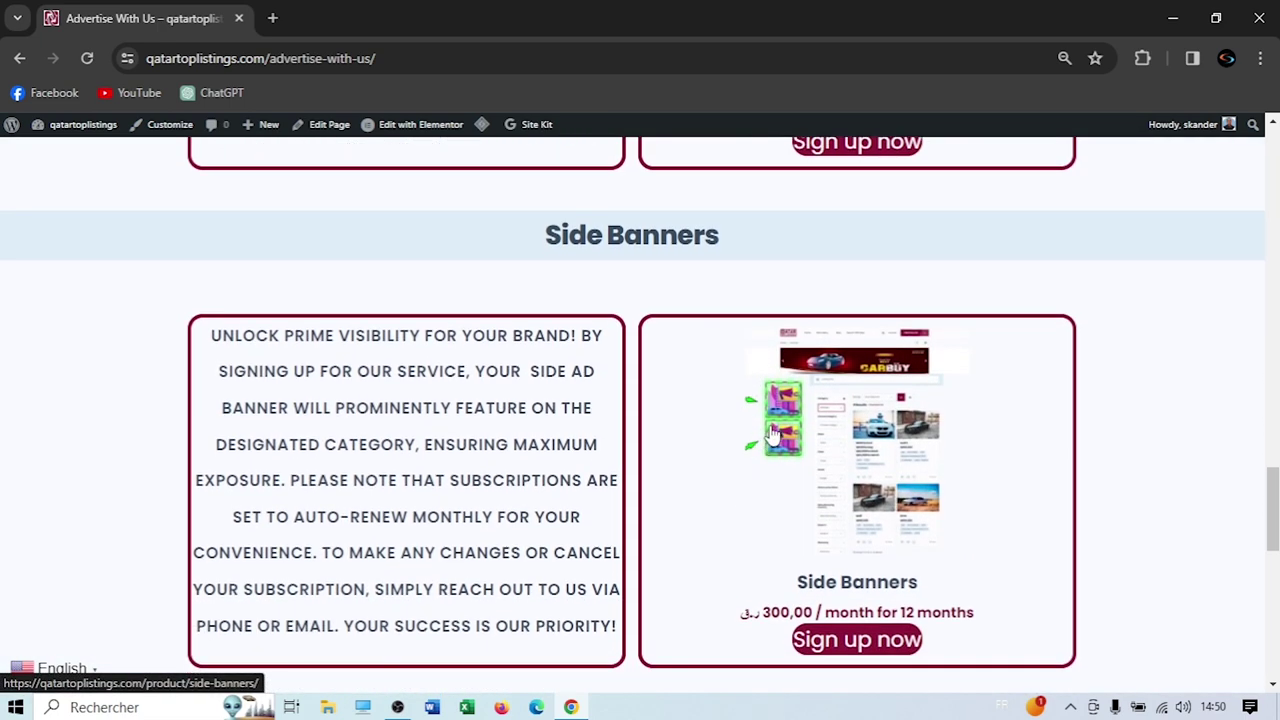
scroll(749, 437, "down", 1)
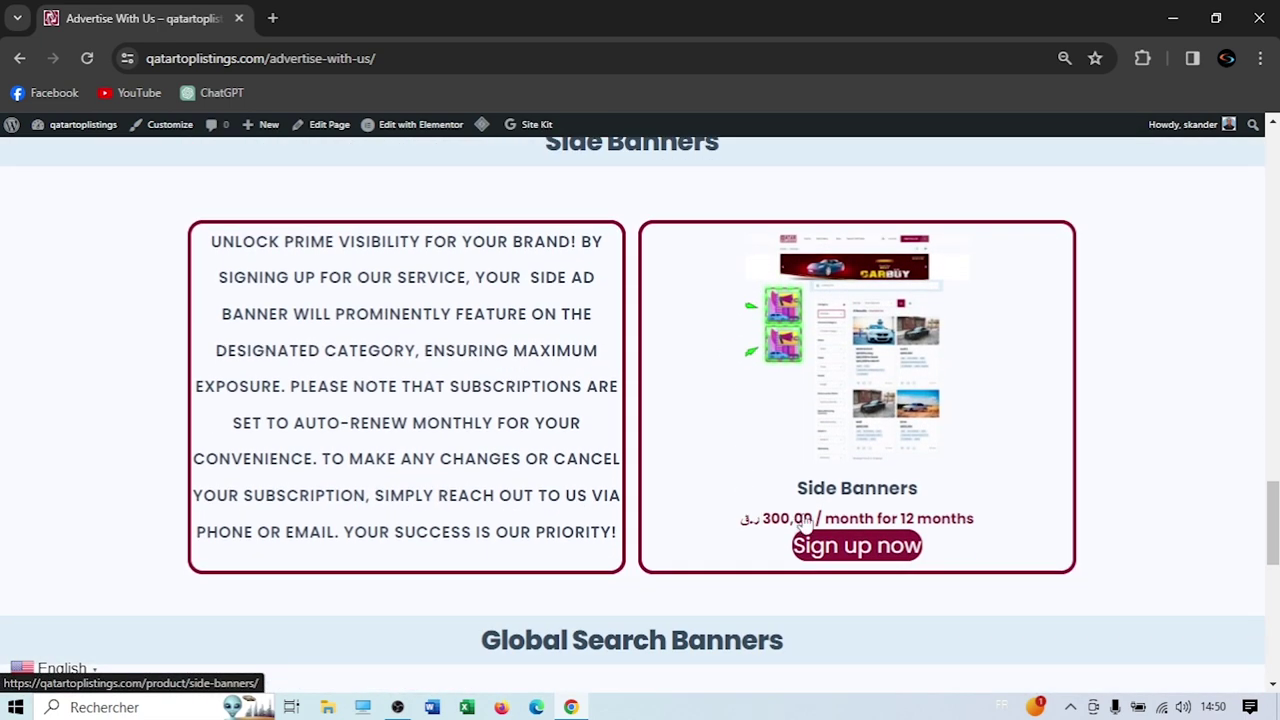
scroll(668, 435, "down", 5)
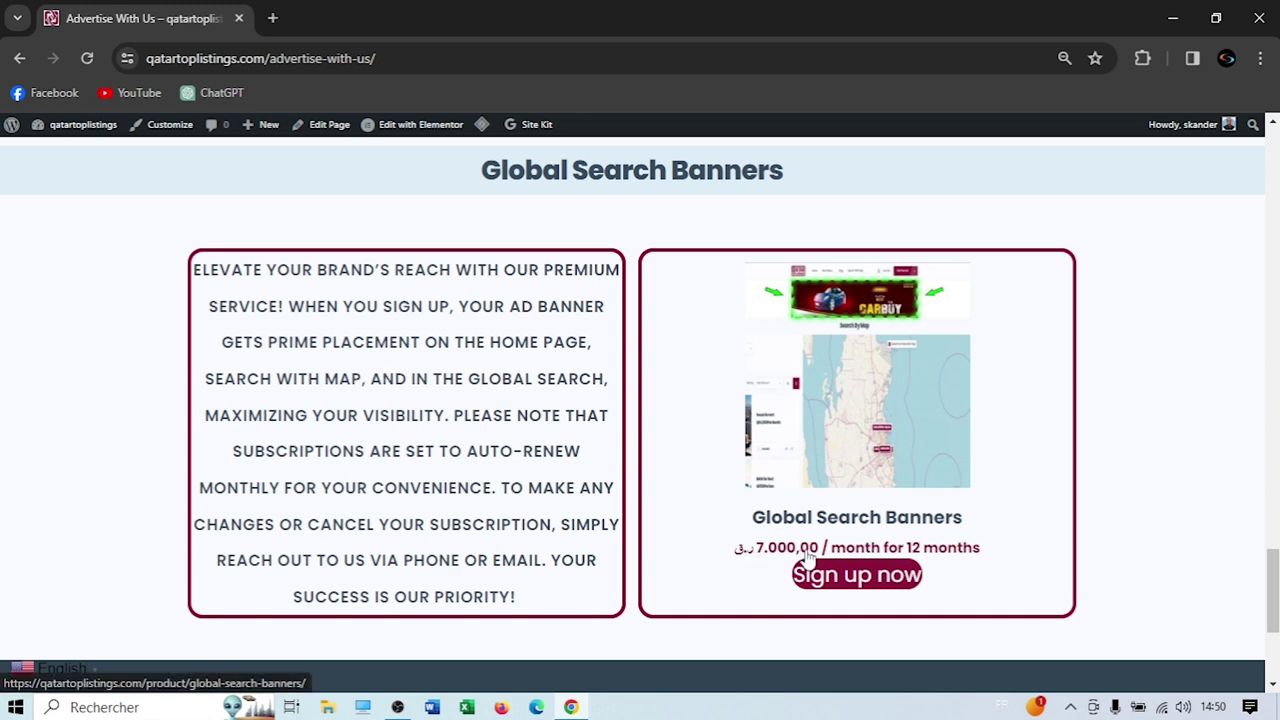
scroll(471, 500, "down", 3)
scroll(470, 430, "up", 15)
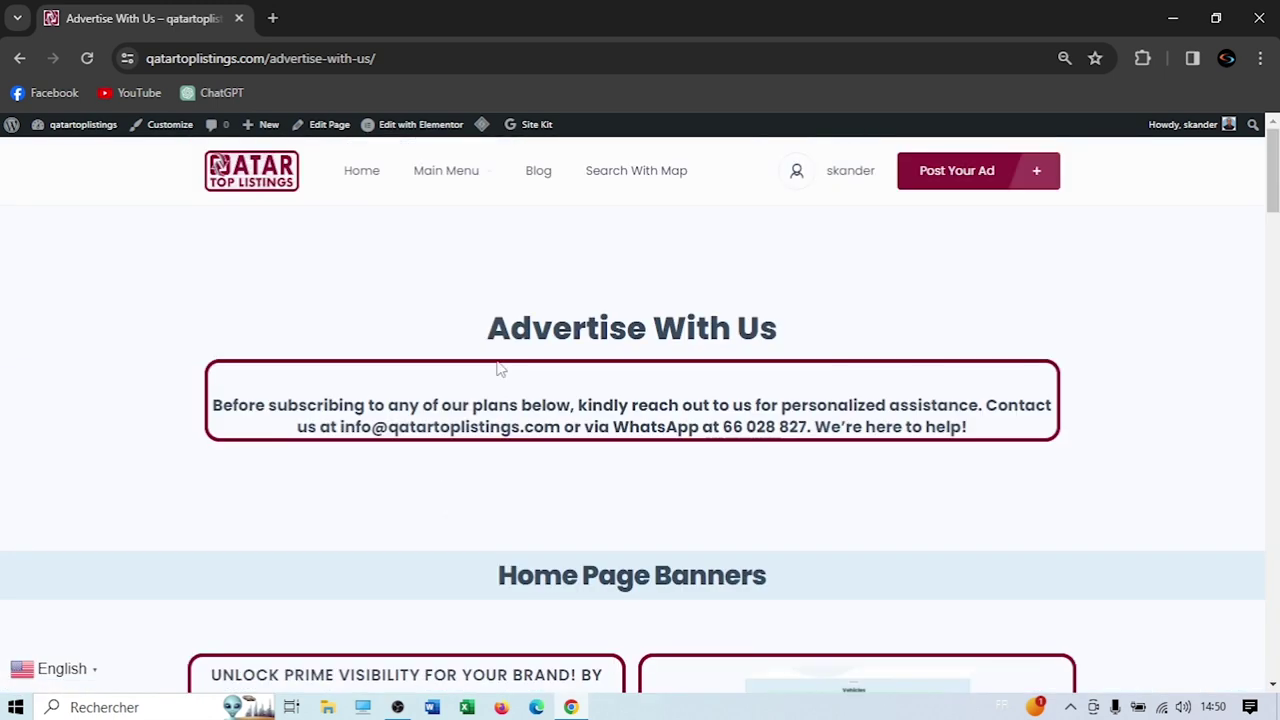
left_click(655, 172)
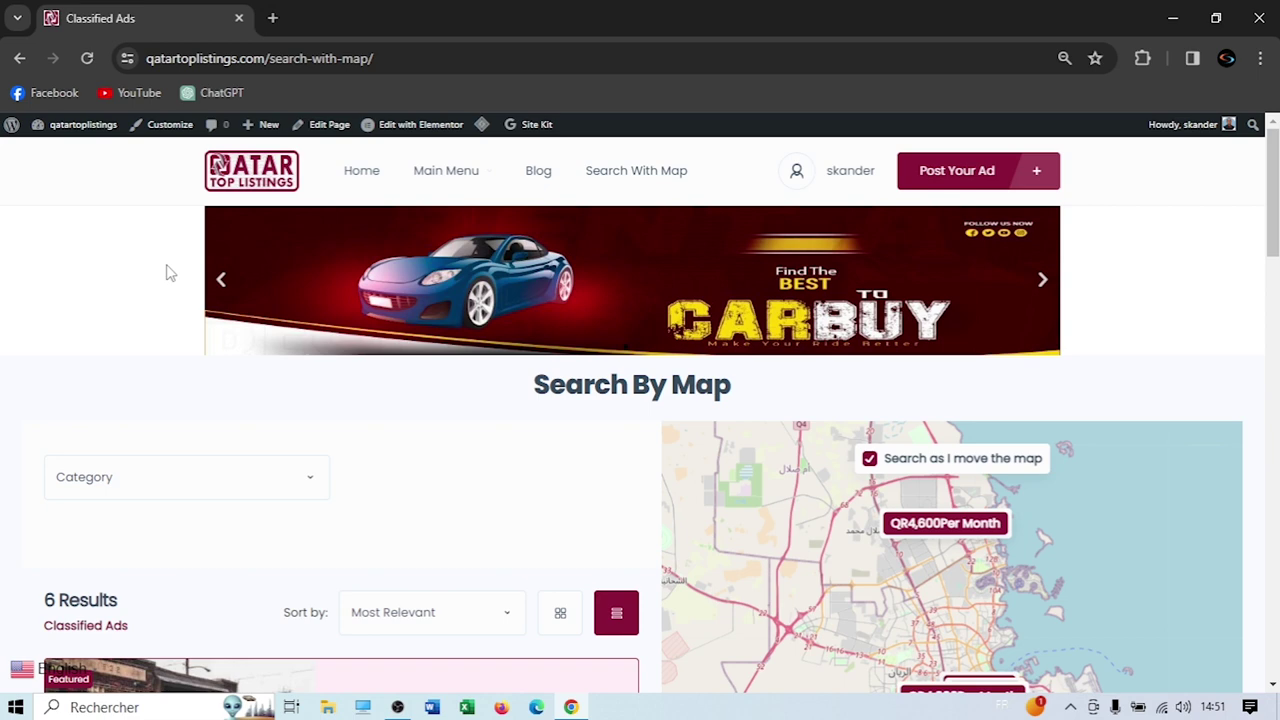
Preview the Yamaha R6, bmw, audi and house for rent markers on the Doha map
scroll(346, 277, "down", 4)
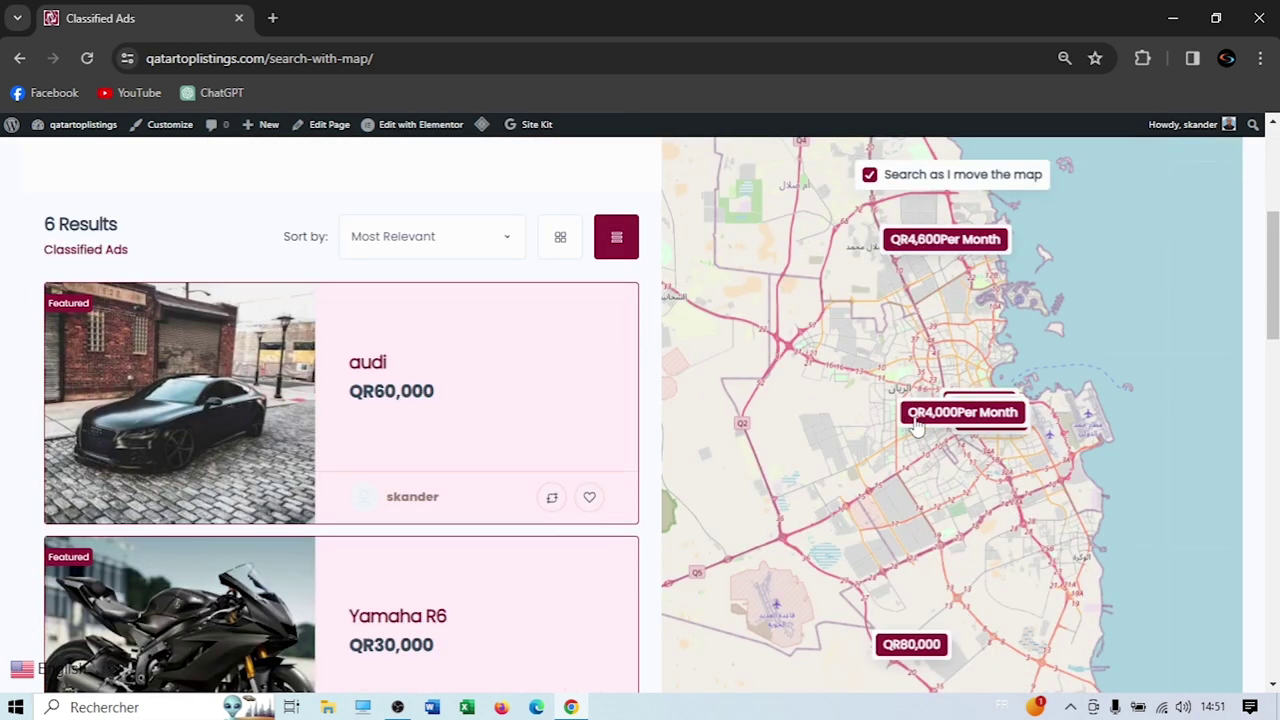
scroll(583, 374, "up", 2)
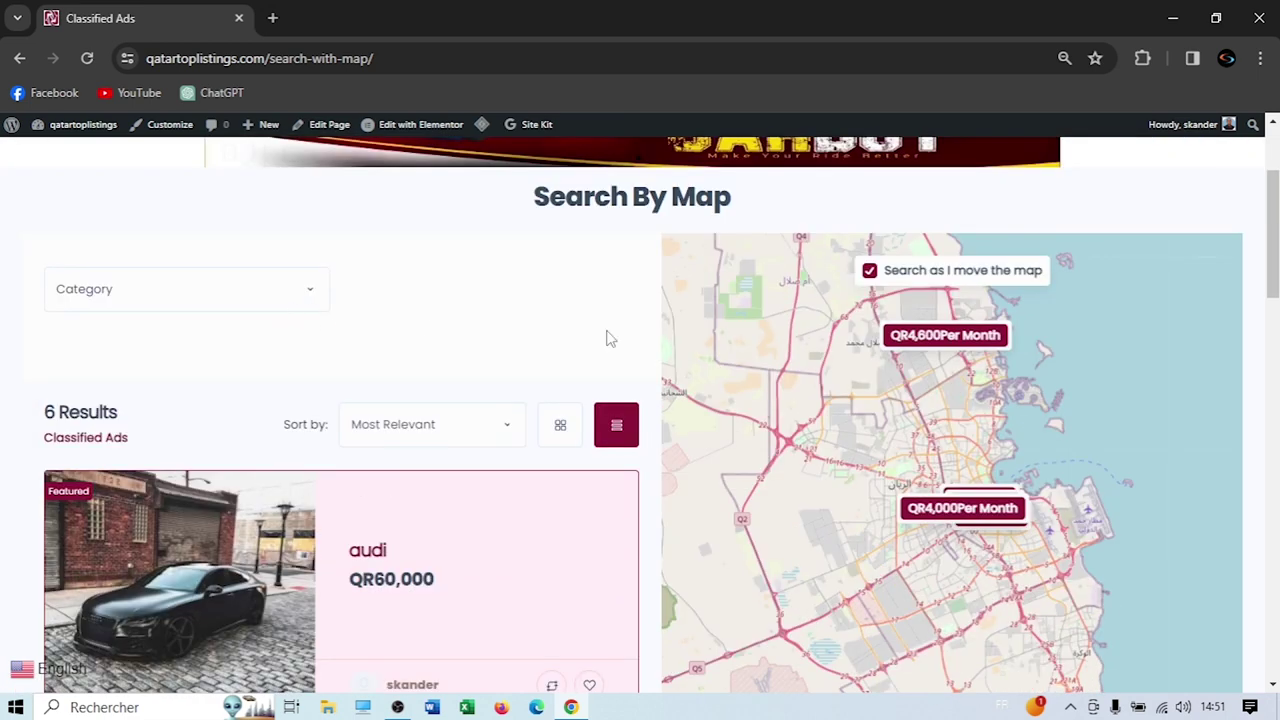
scroll(826, 357, "up", 4)
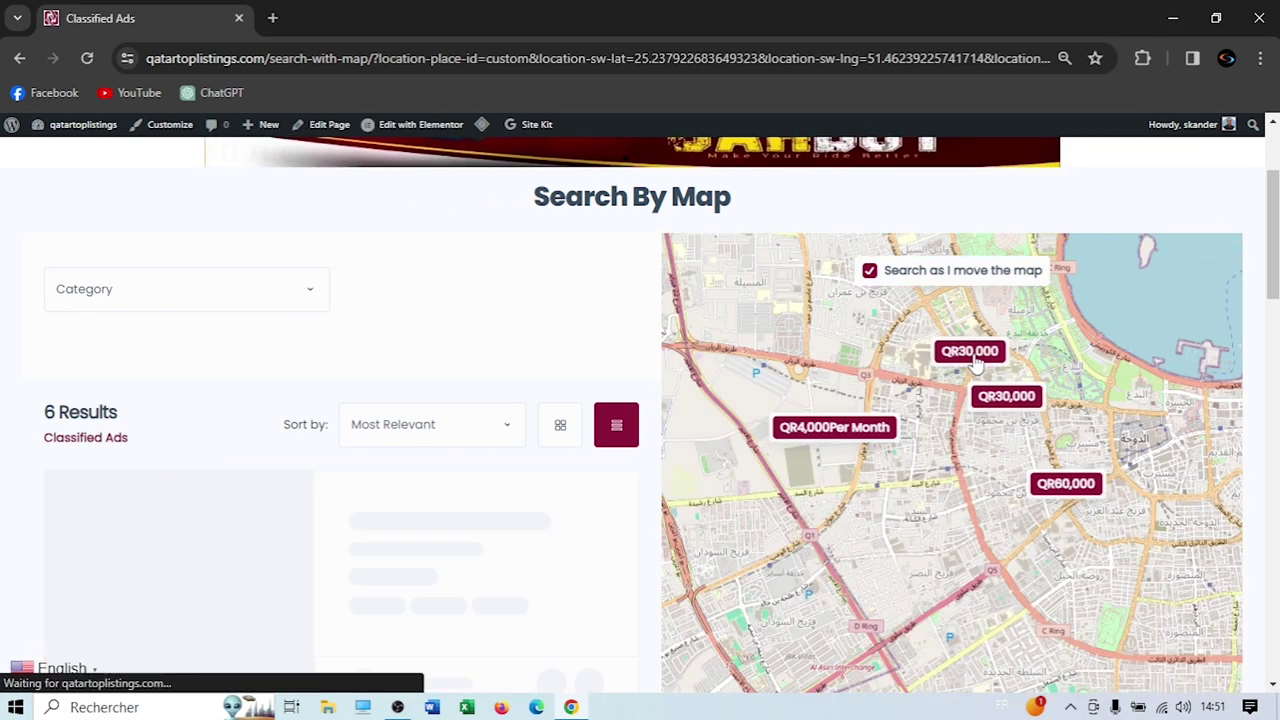
left_click(973, 362)
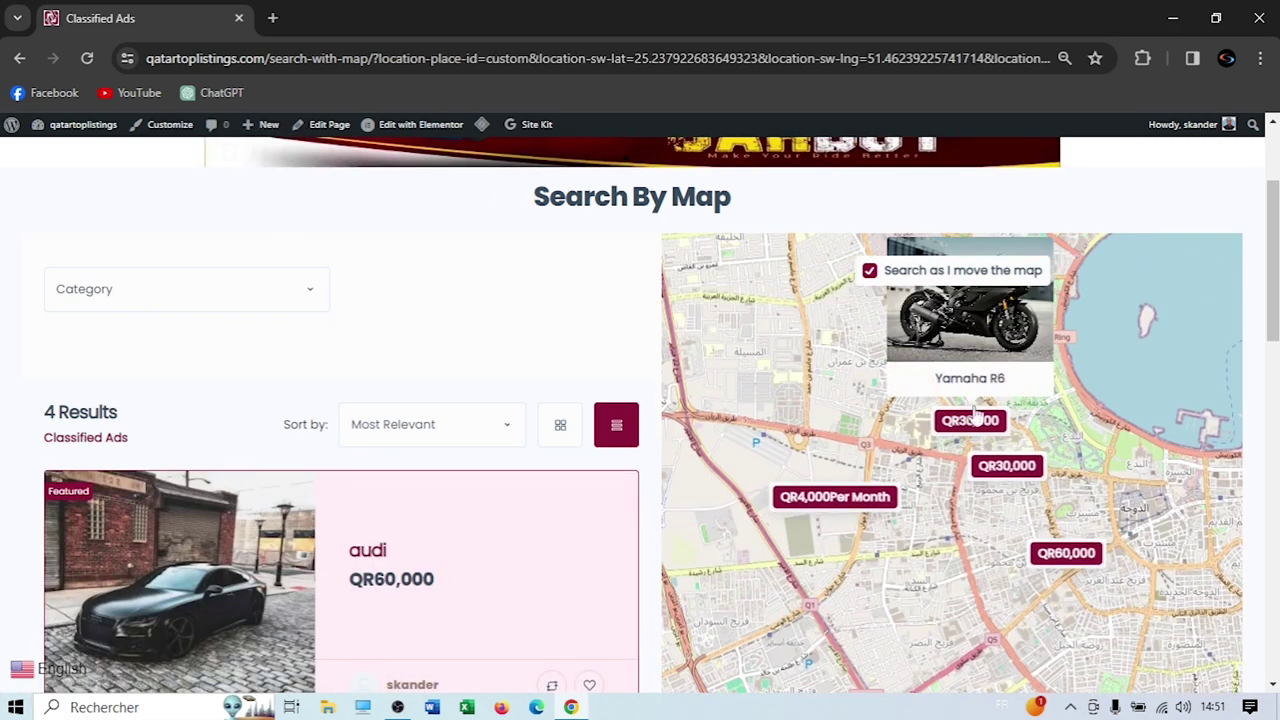
left_click(1021, 477)
left_click(1064, 560)
left_click(830, 500)
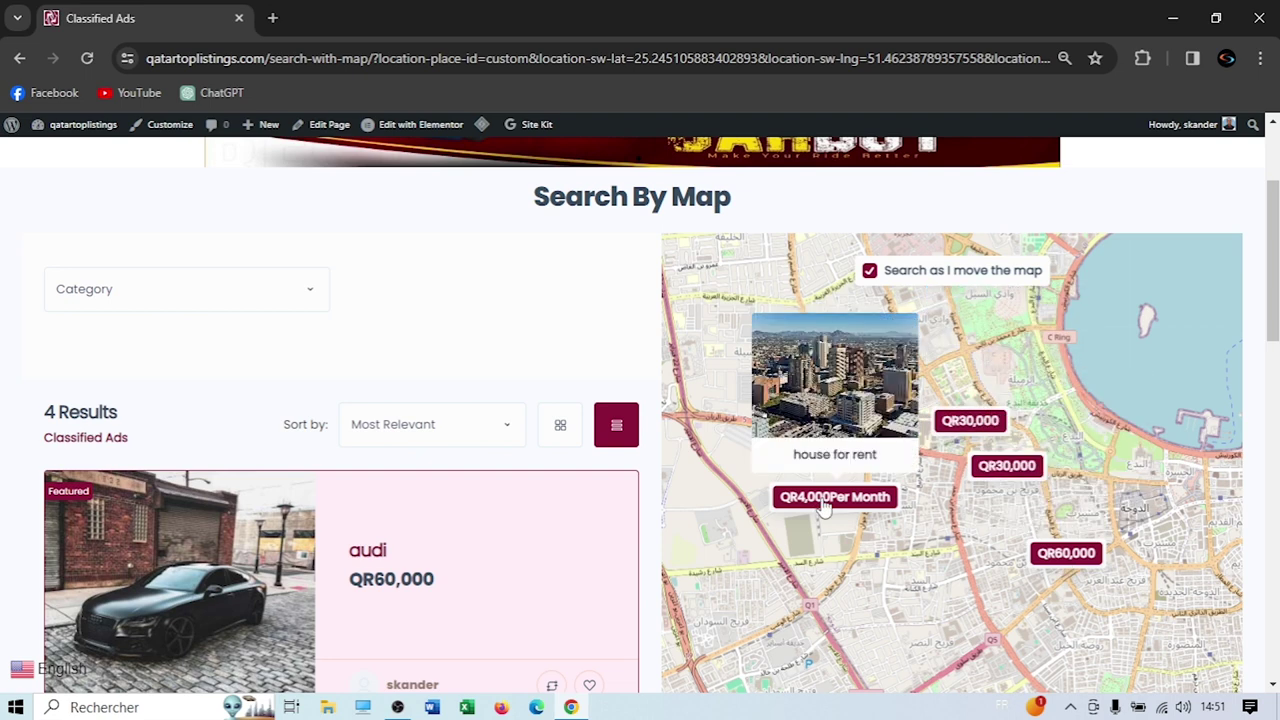
left_click(973, 424)
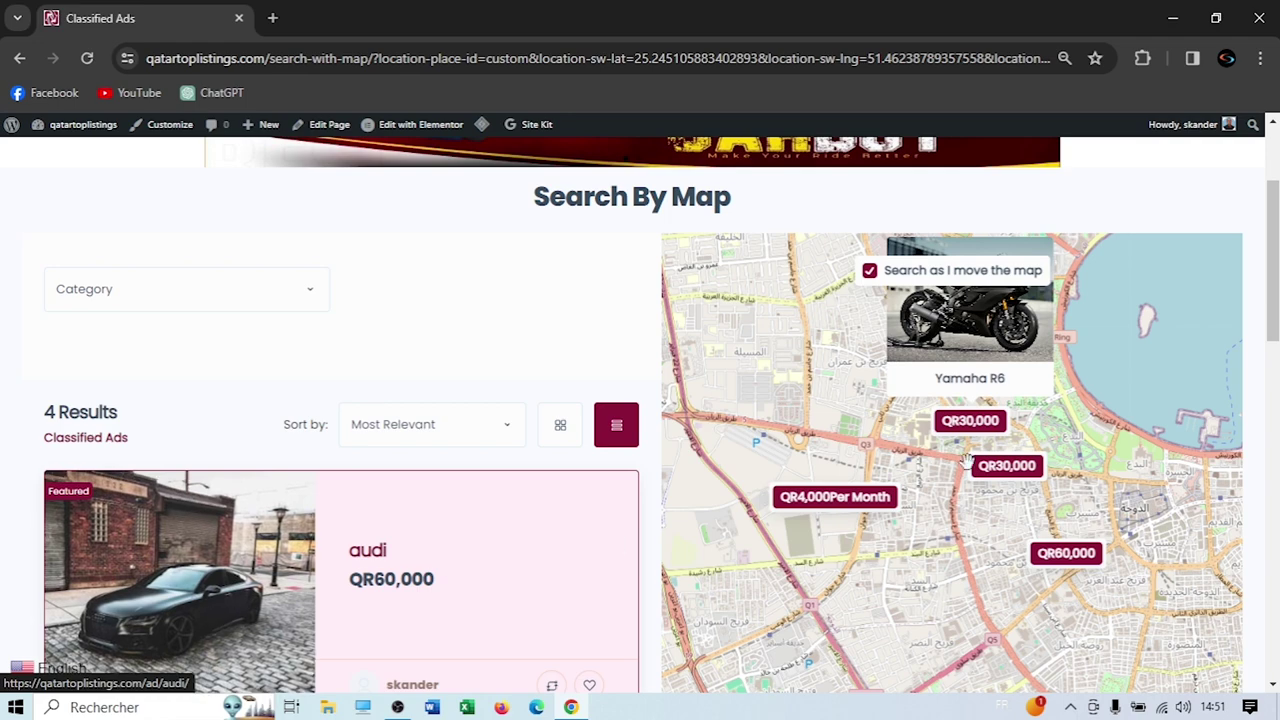
Open the full ad page of the QR30,000 bmw listing from its map popup
scroll(970, 455, "up", 3)
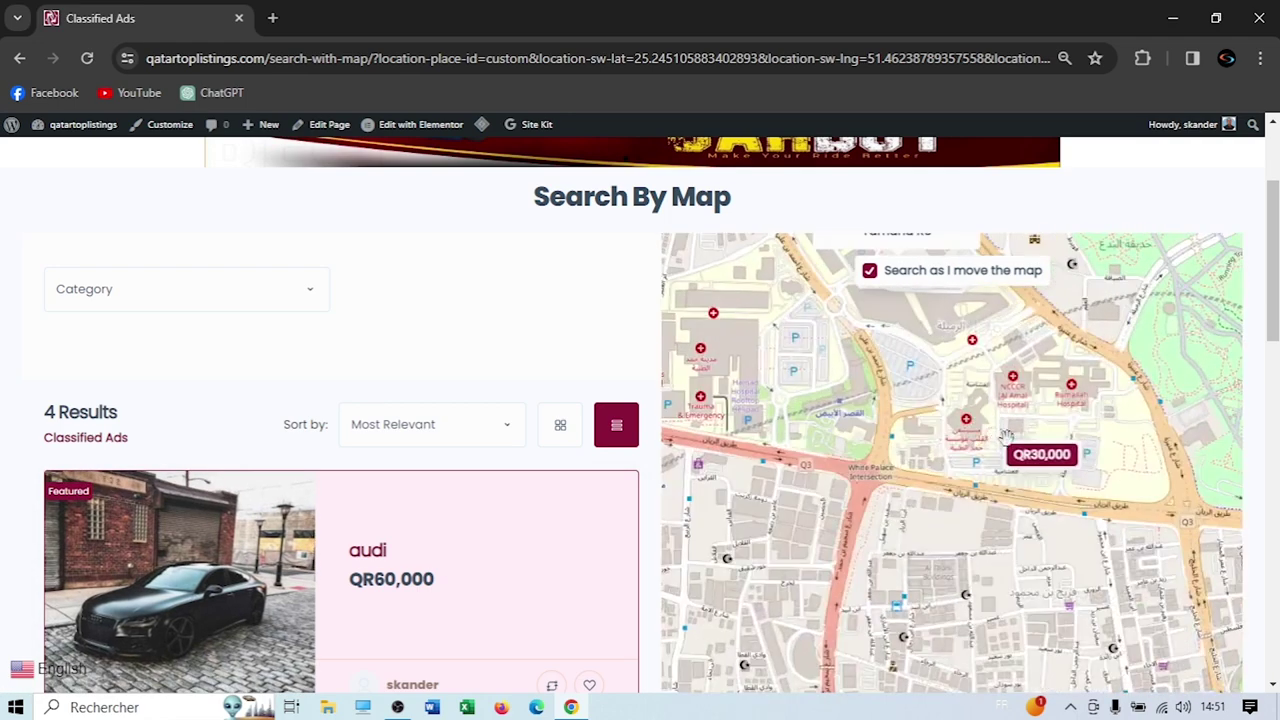
left_click(1030, 456)
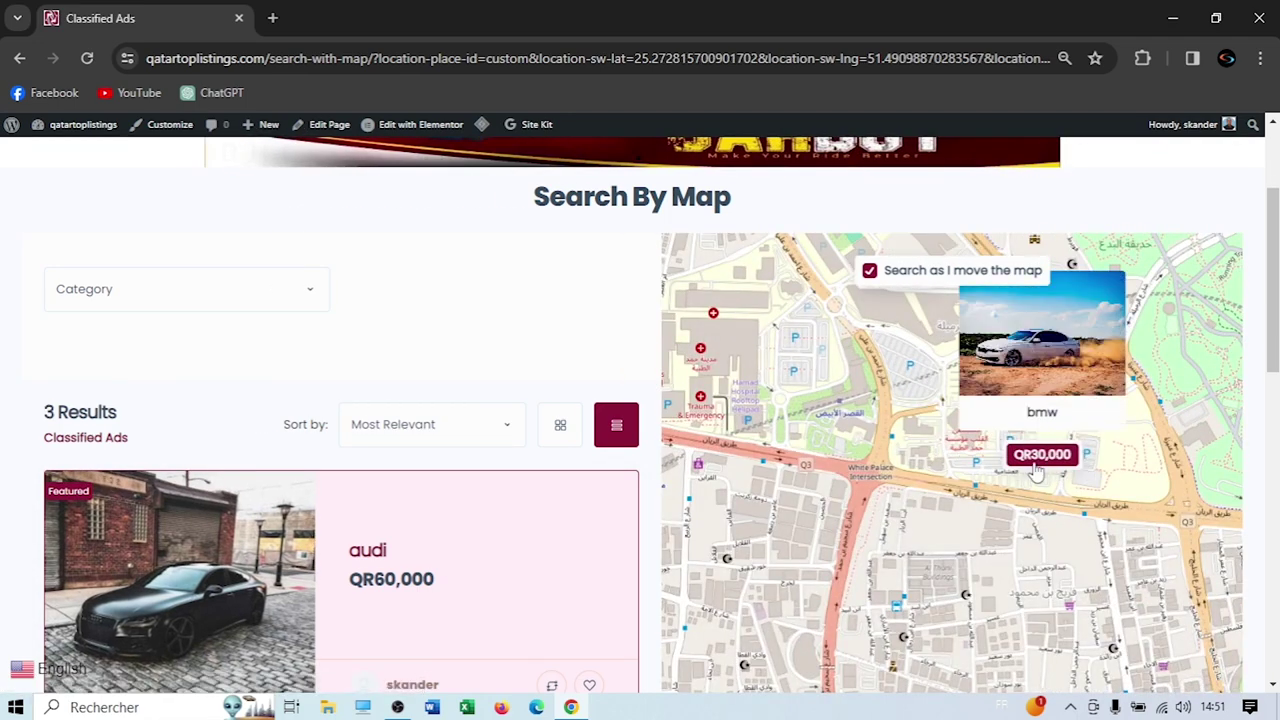
left_click(1055, 345)
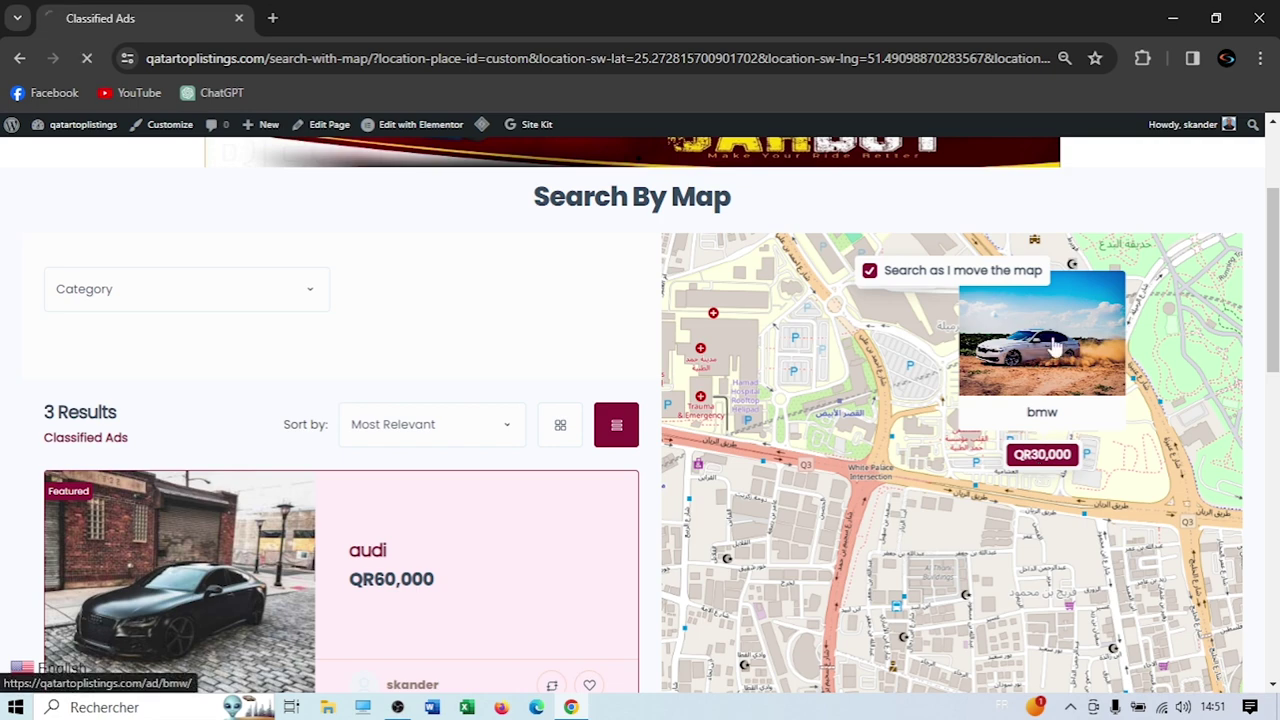
scroll(440, 417, "down", 3)
scroll(556, 190, "up", 3)
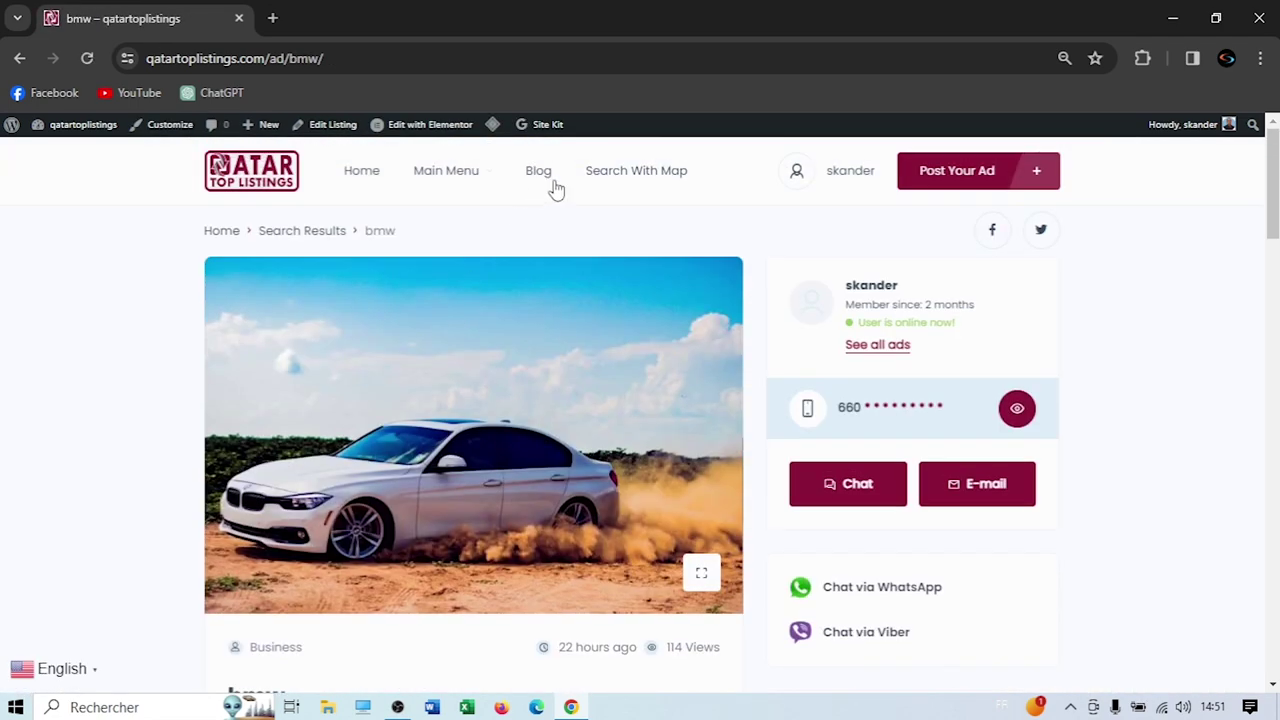
left_click(642, 171)
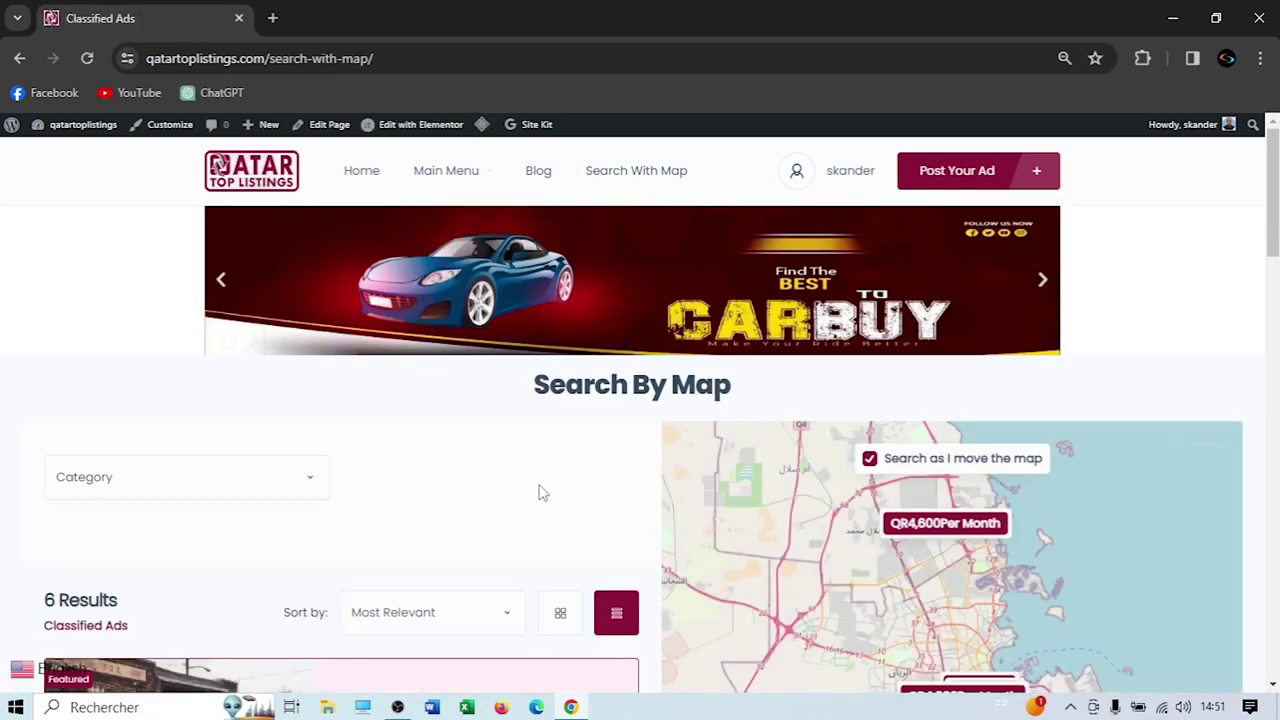
scroll(538, 493, "down", 4)
scroll(963, 510, "up", 5)
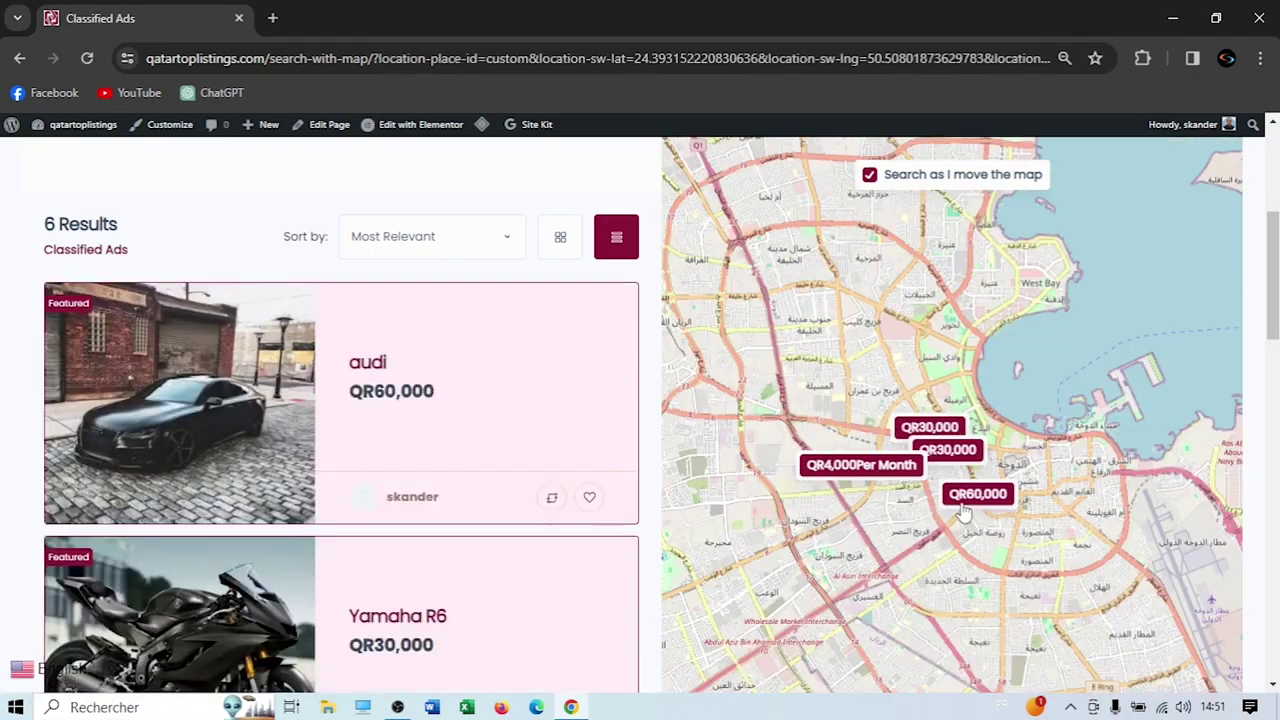
scroll(963, 510, "up", 2)
scroll(369, 423, "down", 6)
scroll(372, 425, "up", 2)
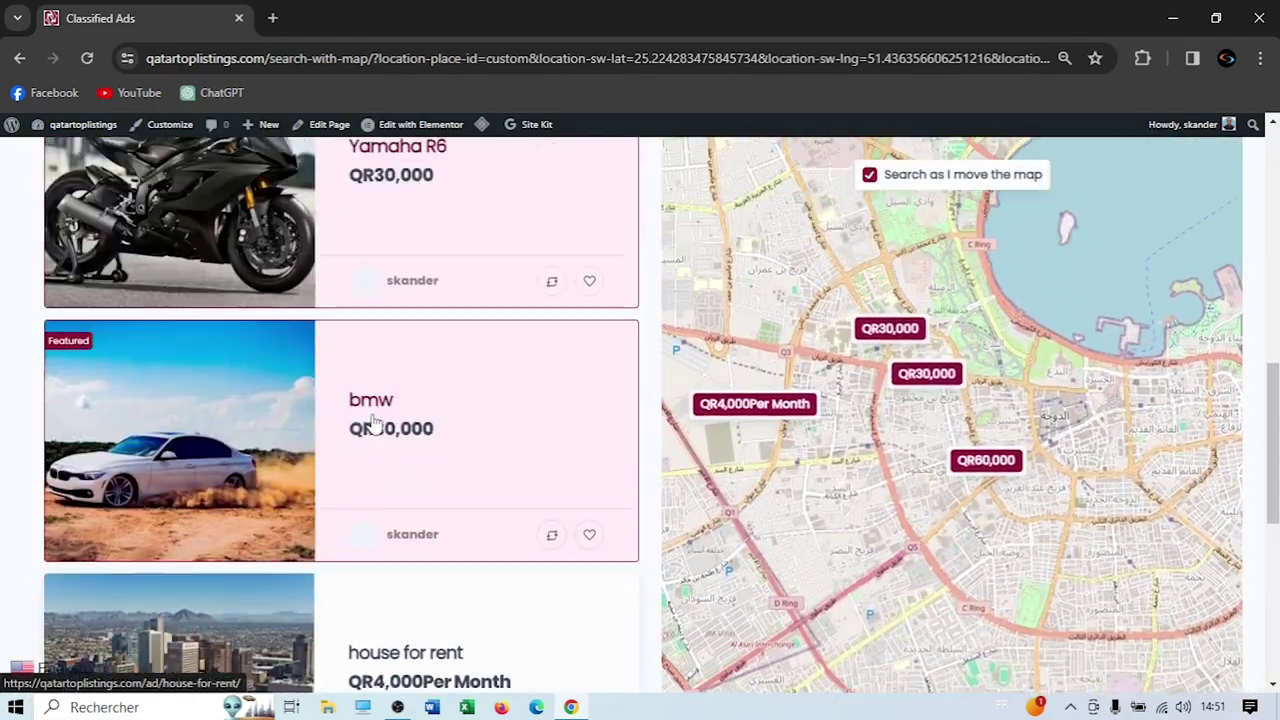
scroll(370, 425, "up", 3)
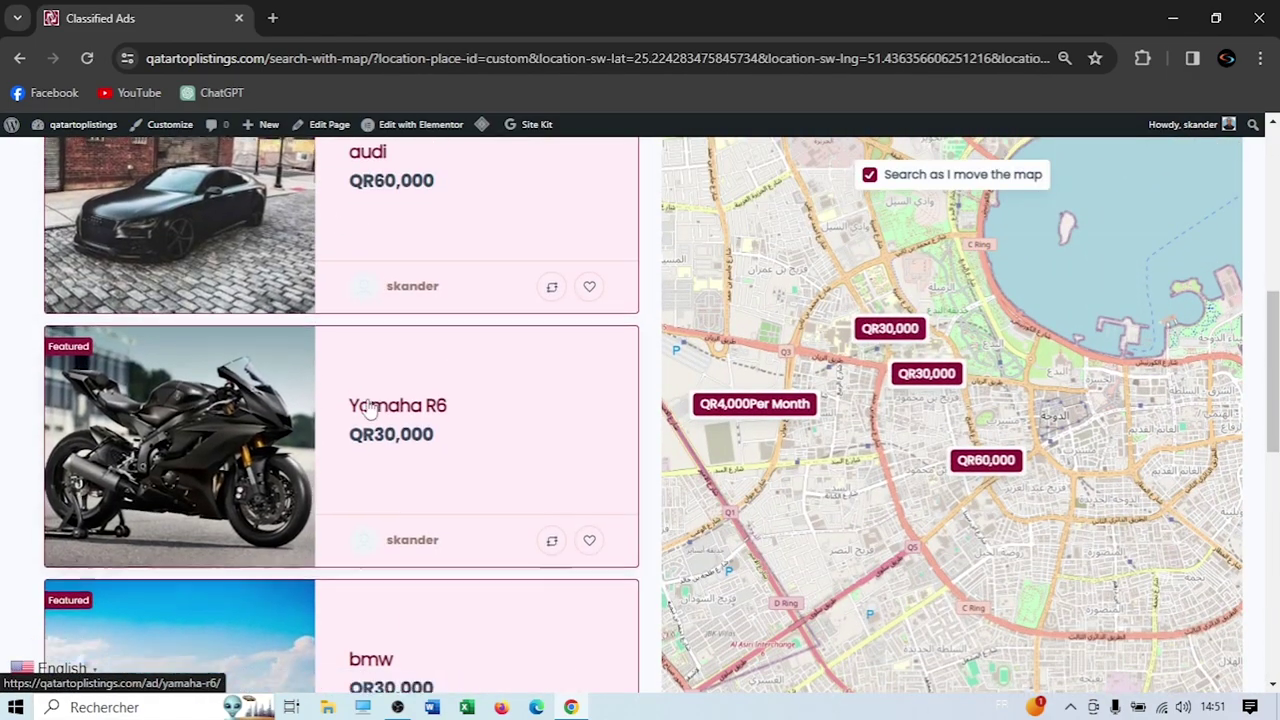
scroll(371, 414, "down", 5)
scroll(390, 570, "up", 4)
scroll(410, 520, "up", 5)
scroll(300, 400, "down", 3)
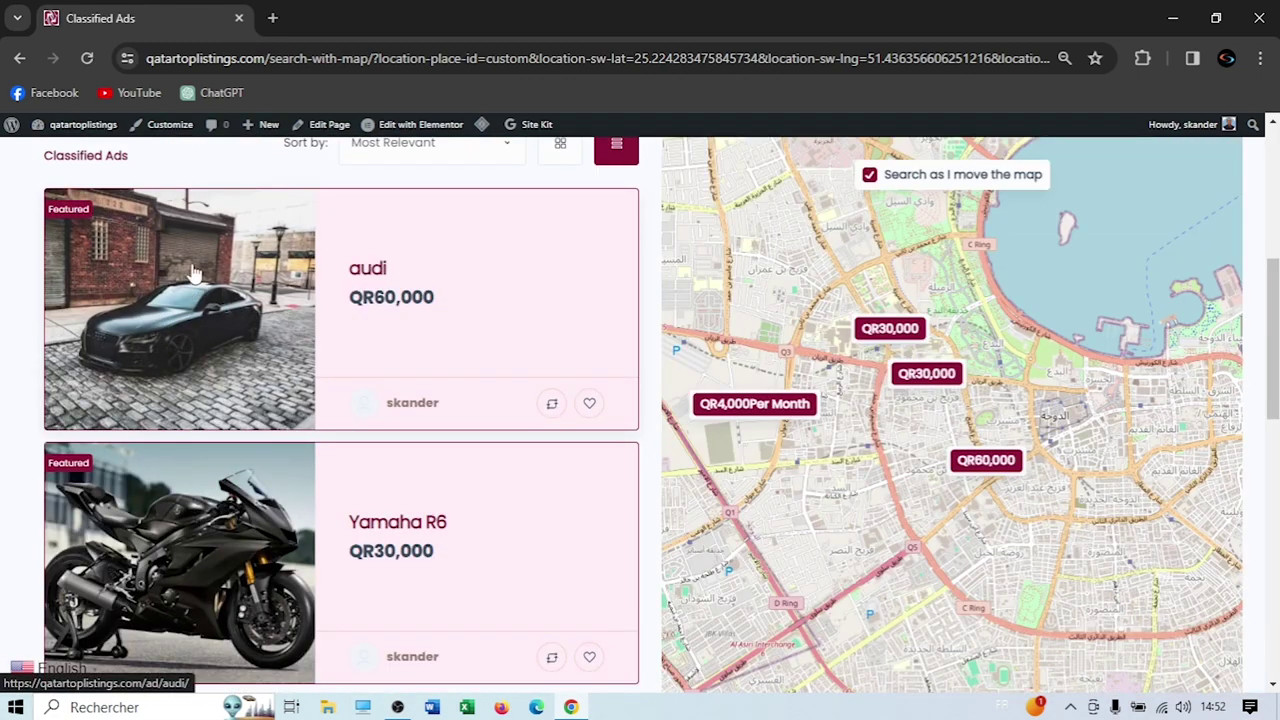
scroll(313, 300, "up", 5)
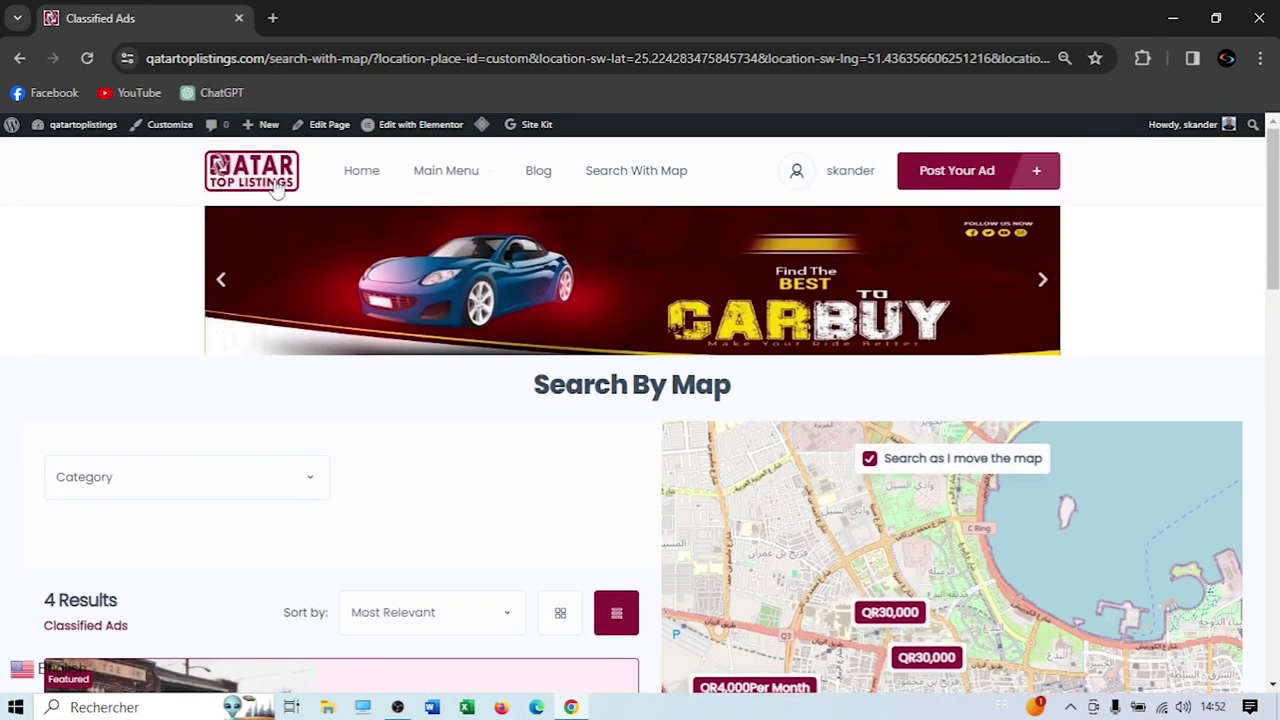
Return to the homepage and filter the Featured Ads to Cars For Sale
left_click(323, 240)
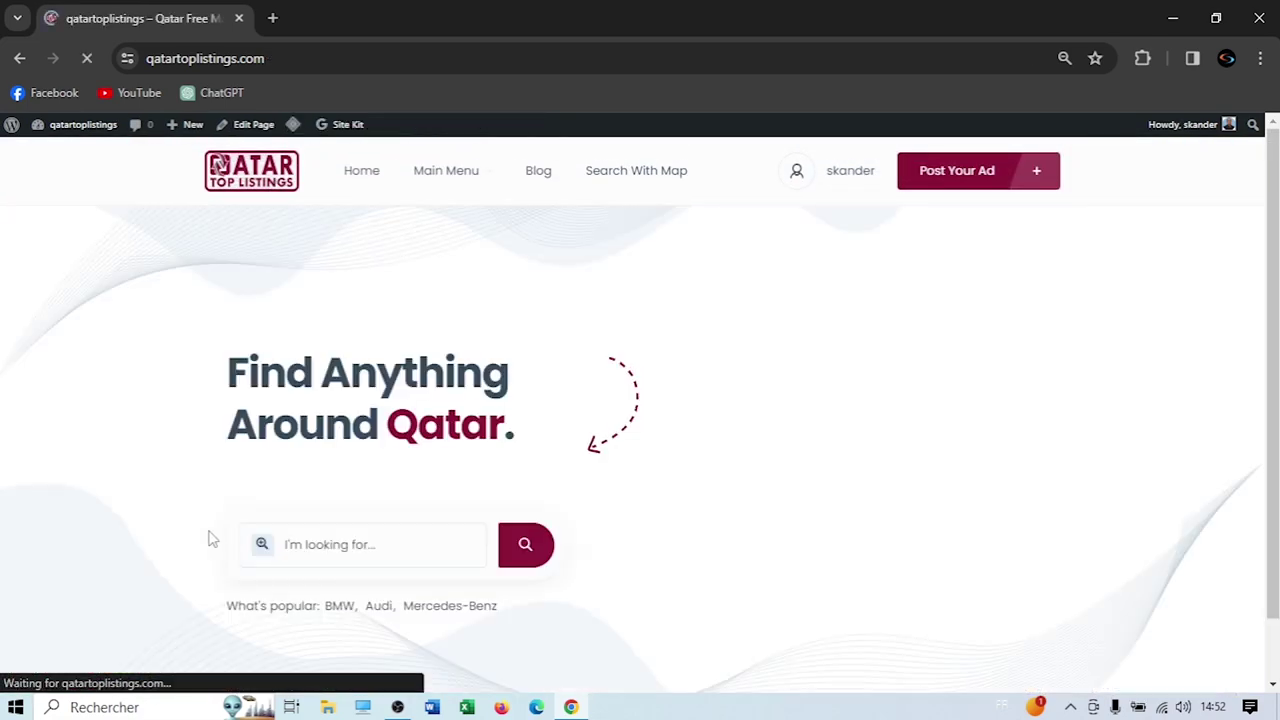
scroll(206, 537, "down", 20)
scroll(145, 519, "down", 20)
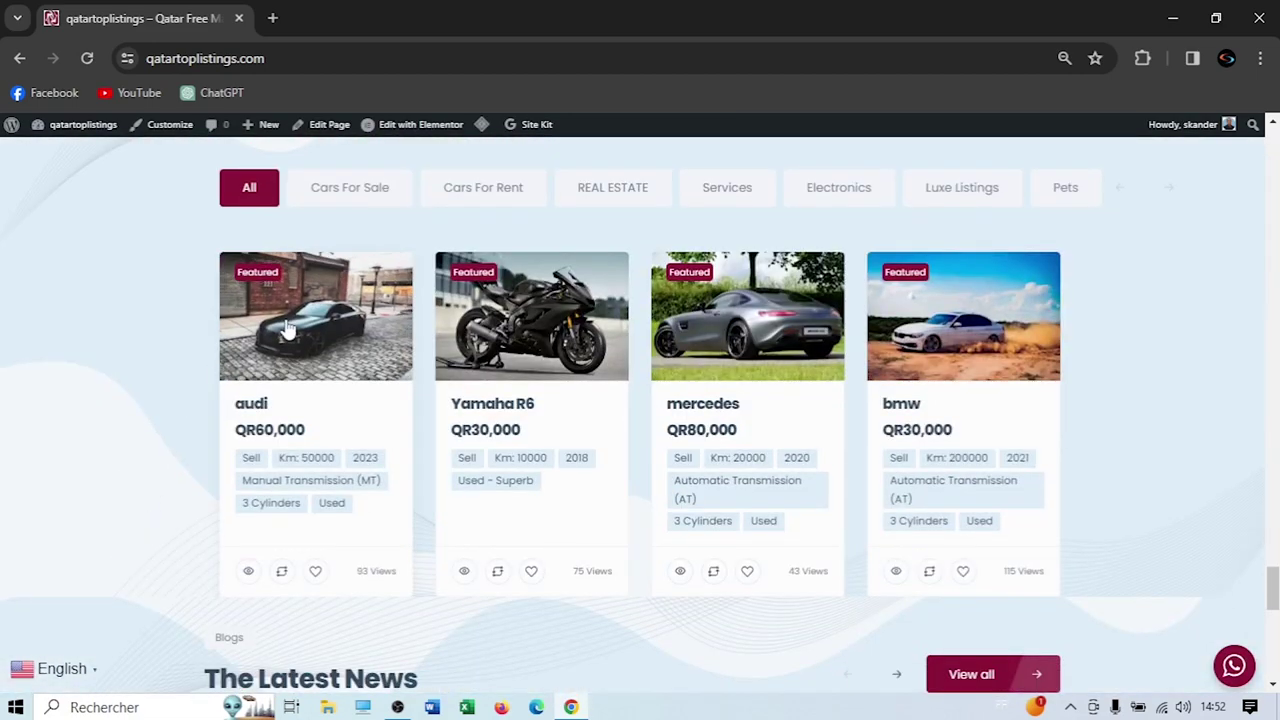
left_click(353, 190)
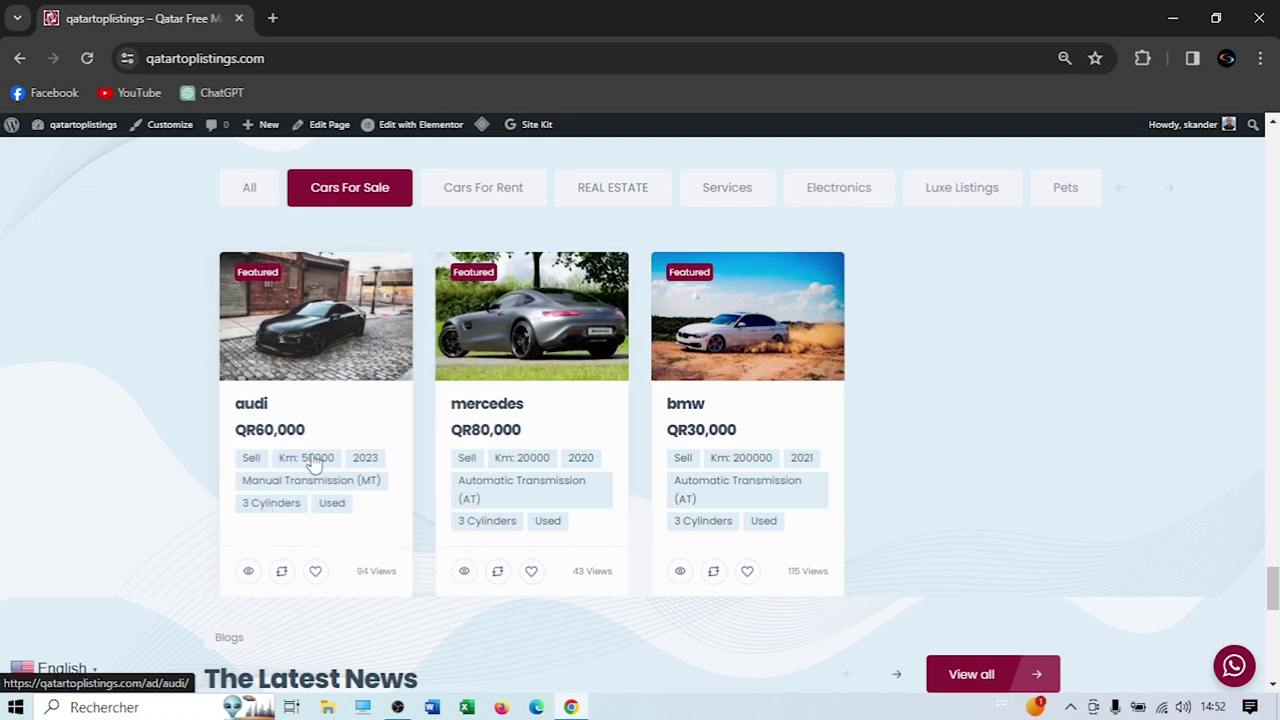
Scroll through the homepage sections, ending at the Find Anything Around Qatar header
scroll(206, 500, "down", 5)
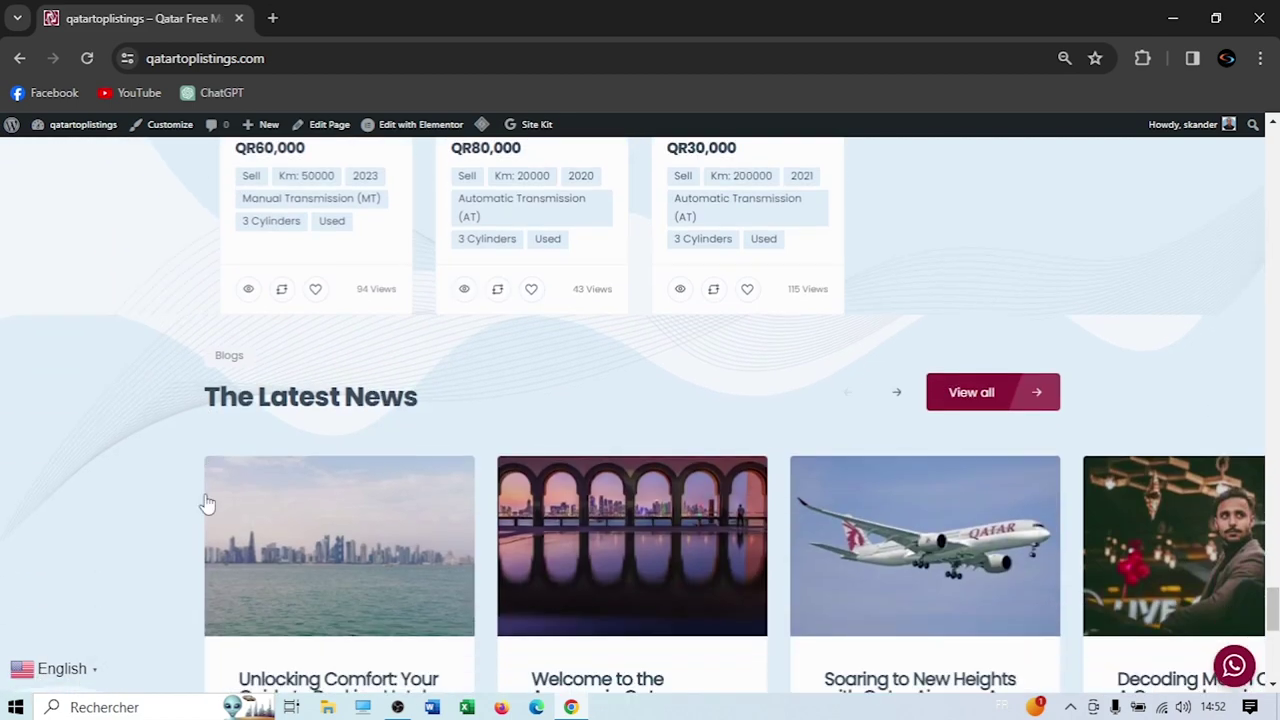
scroll(206, 502, "down", 3)
scroll(204, 503, "up", 15)
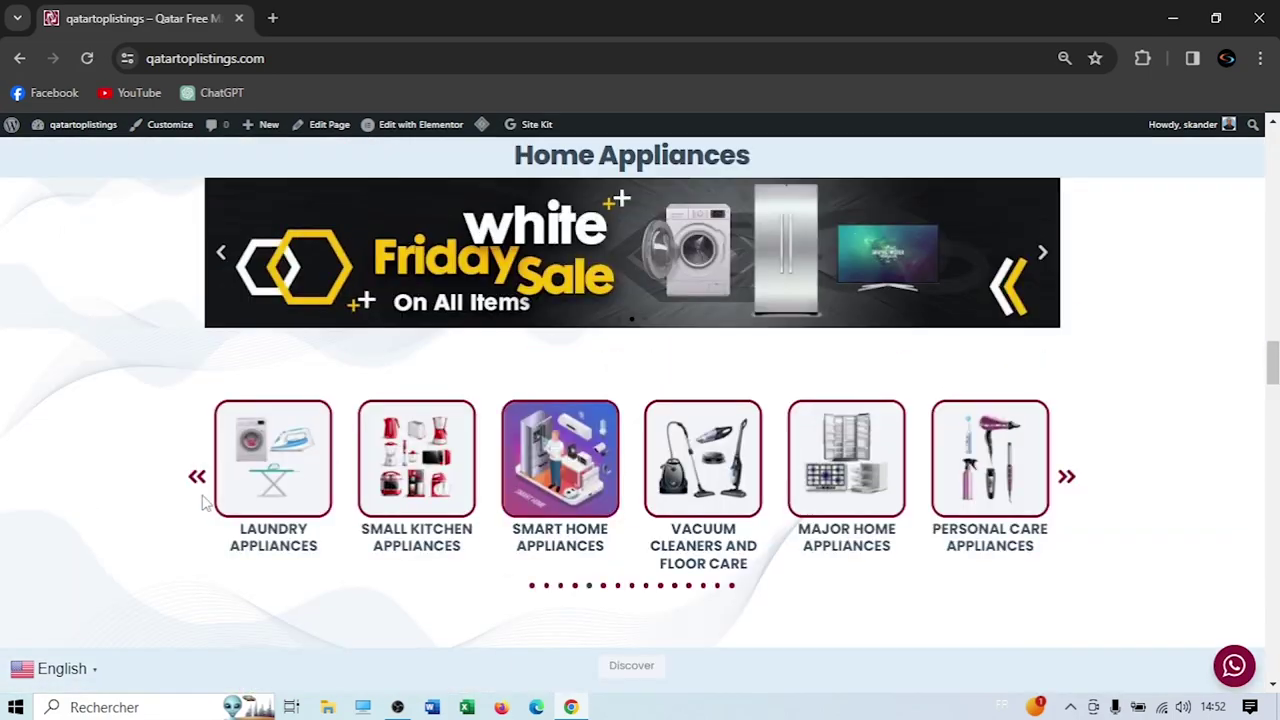
scroll(204, 503, "up", 8)
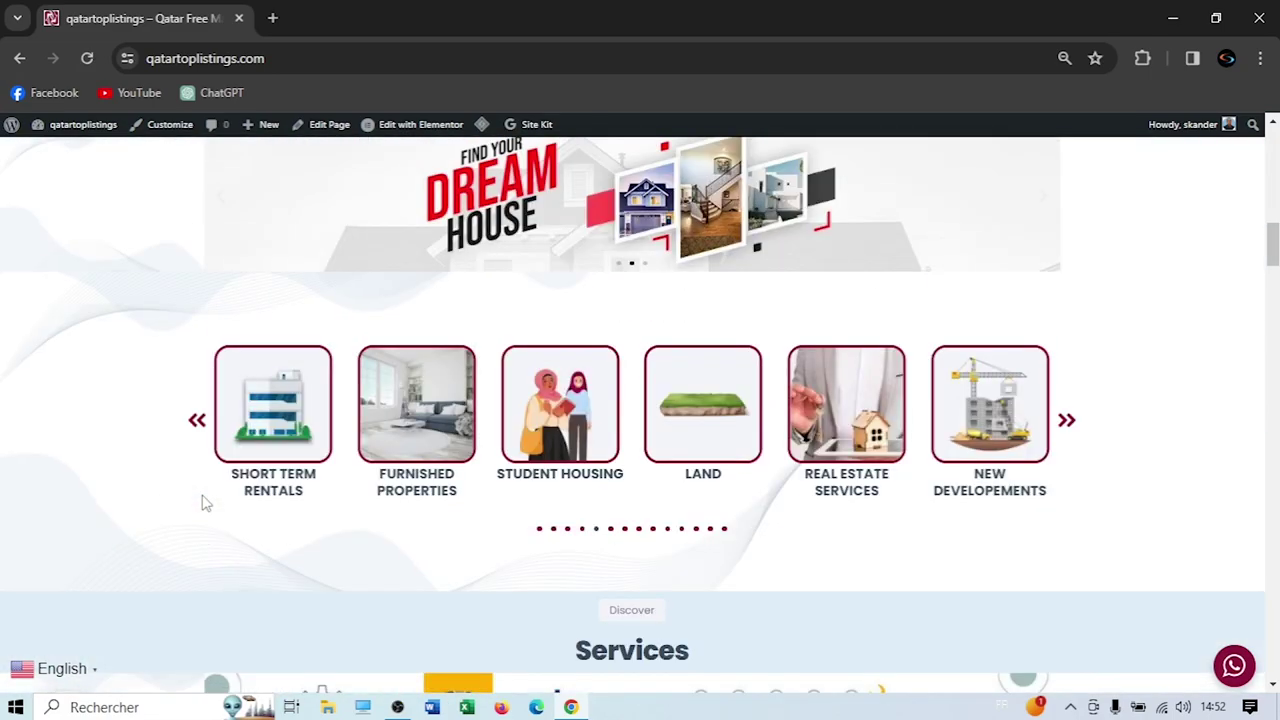
scroll(206, 503, "up", 4)
scroll(205, 503, "up", 10)
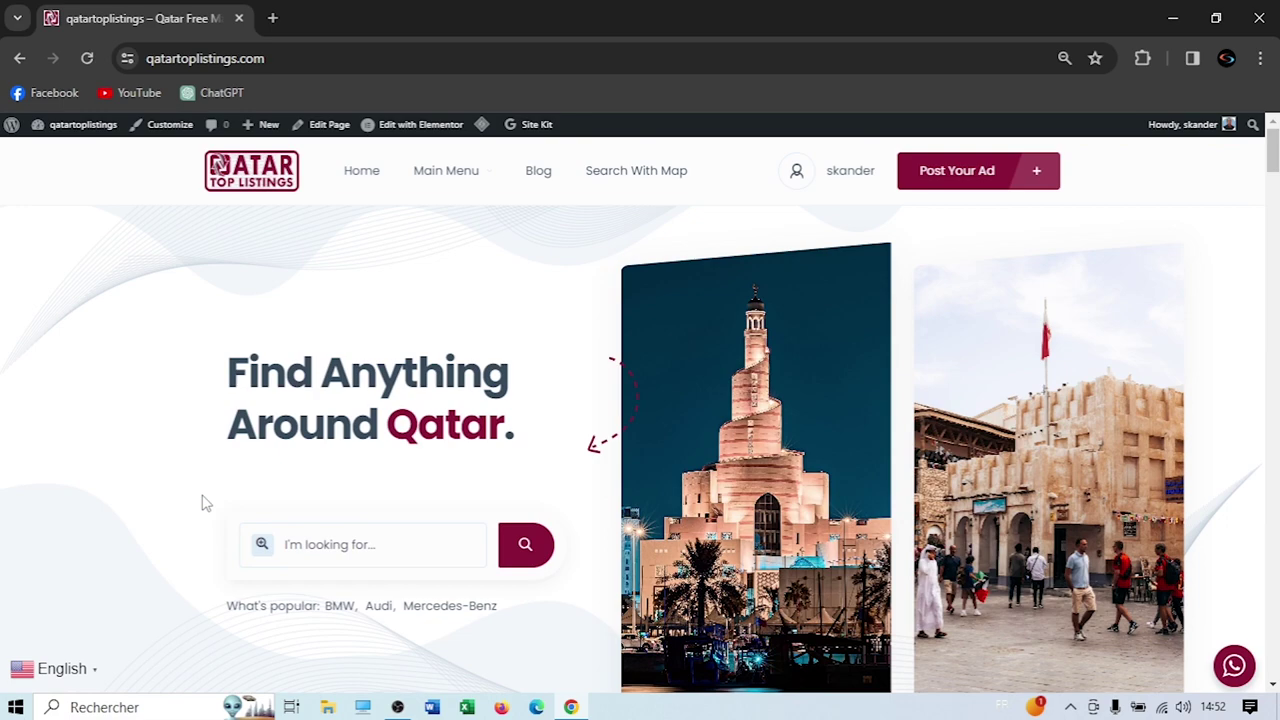
scroll(204, 503, "down", 6)
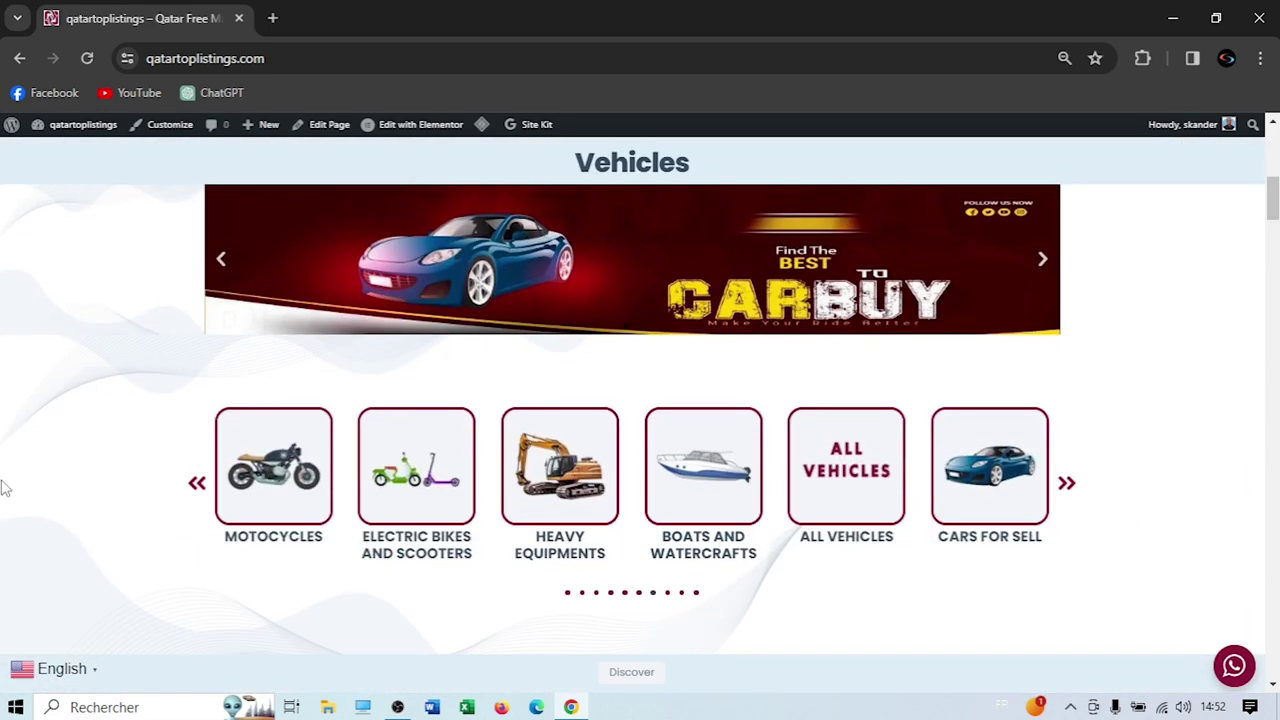
scroll(30, 488, "down", 3)
scroll(110, 492, "up", 1)
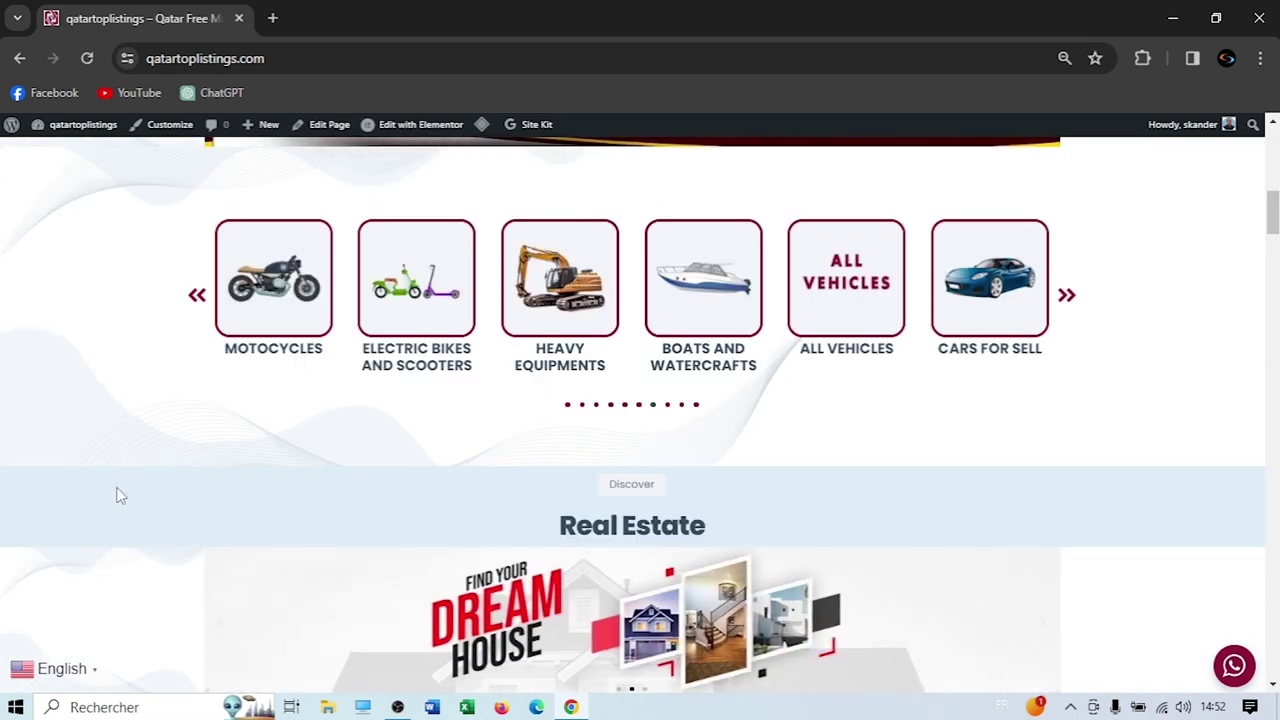
scroll(118, 494, "up", 5)
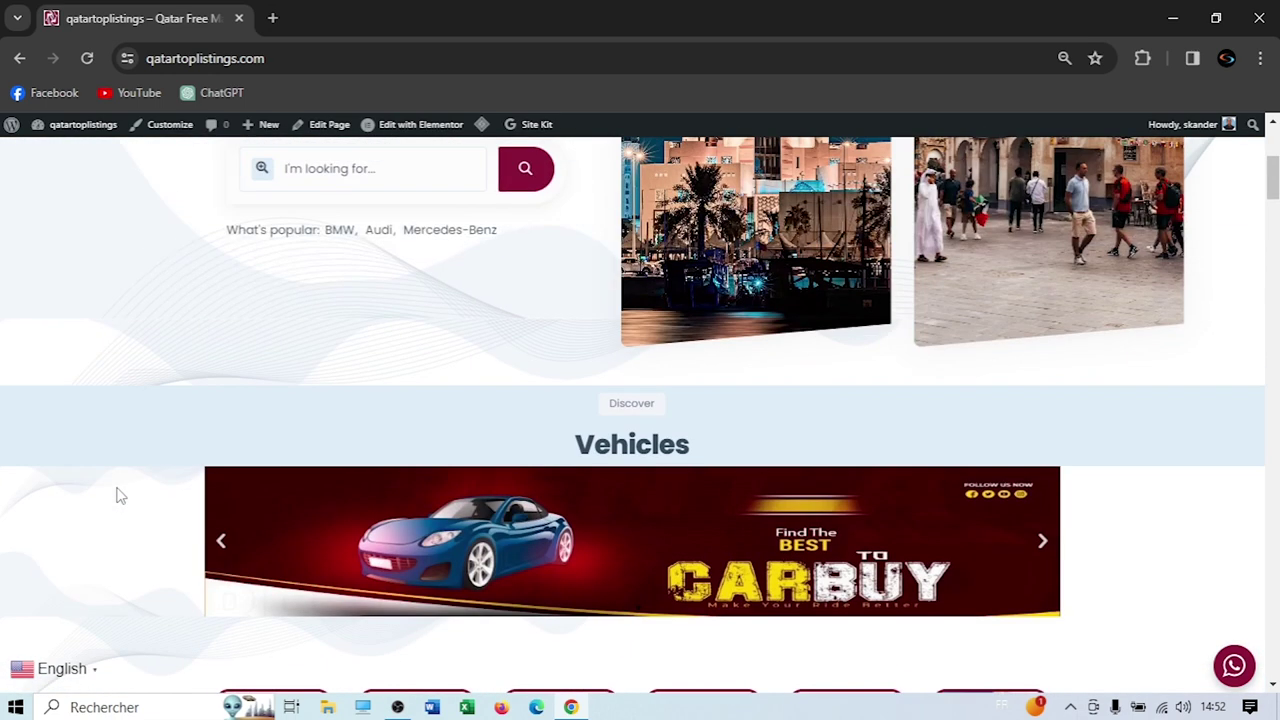
scroll(118, 494, "up", 4)
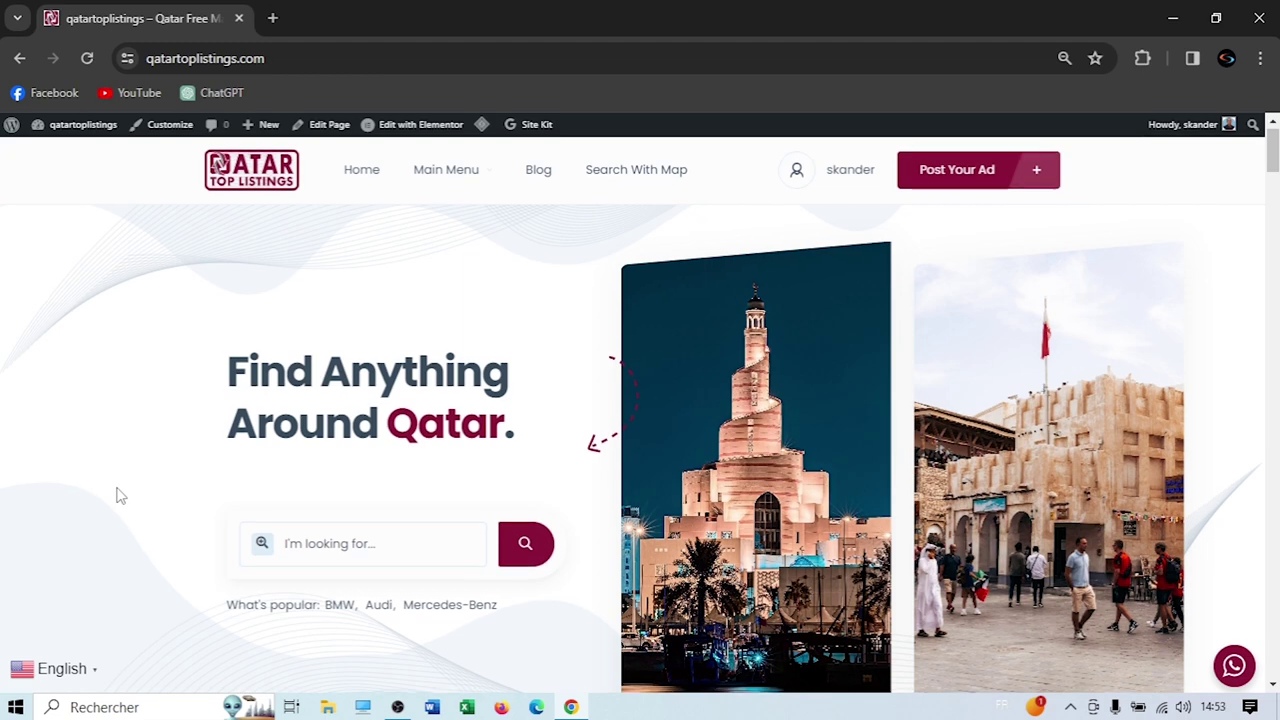
scroll(116, 496, "down", 2)
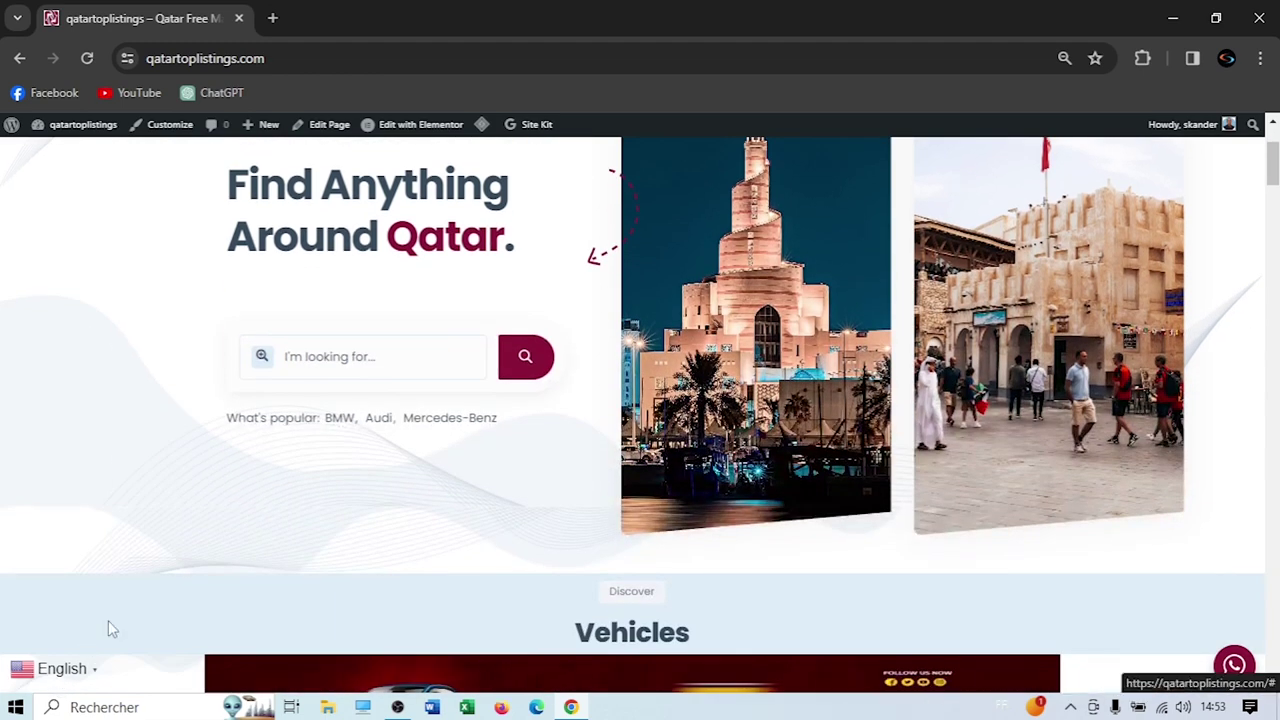
left_click(60, 668)
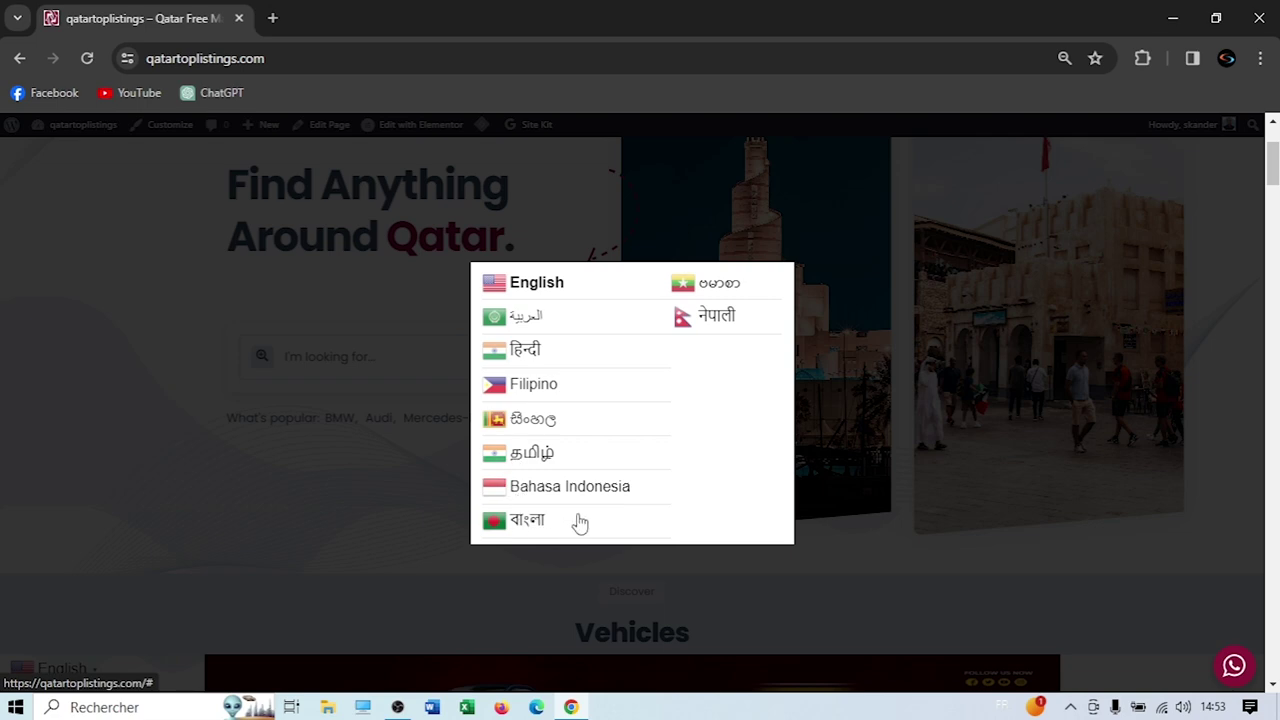
left_click(525, 316)
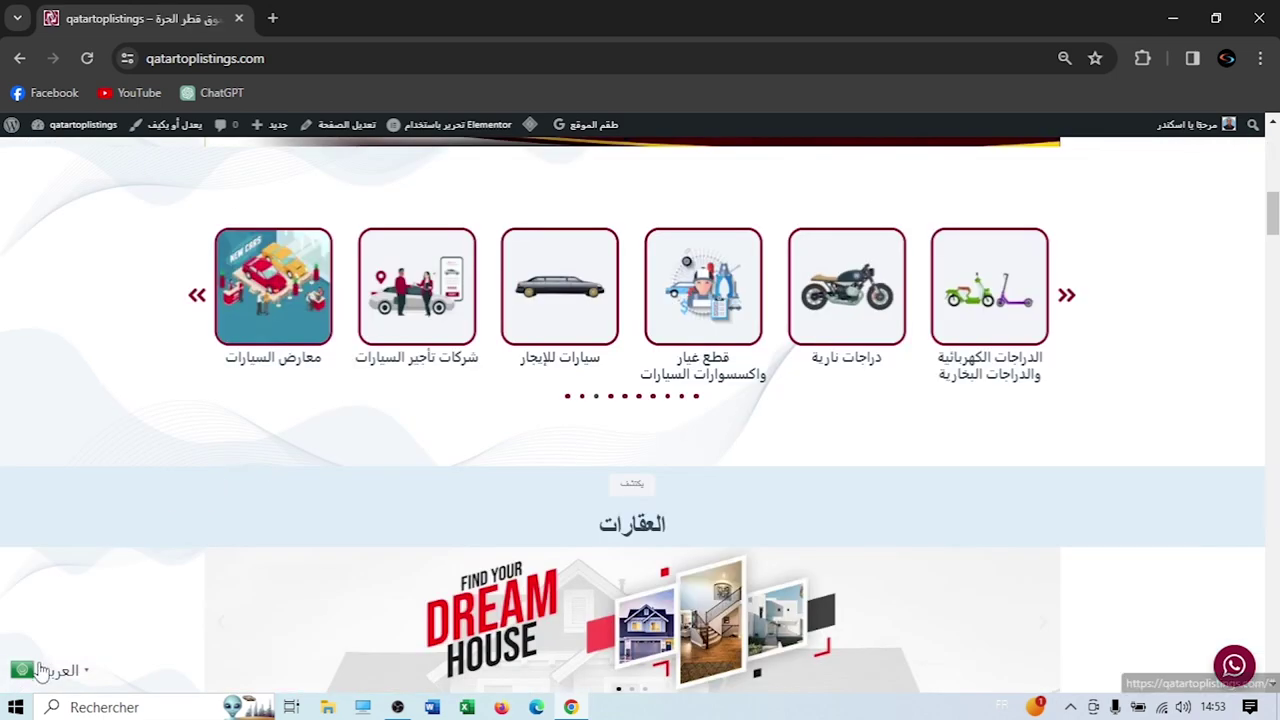
left_click(45, 669)
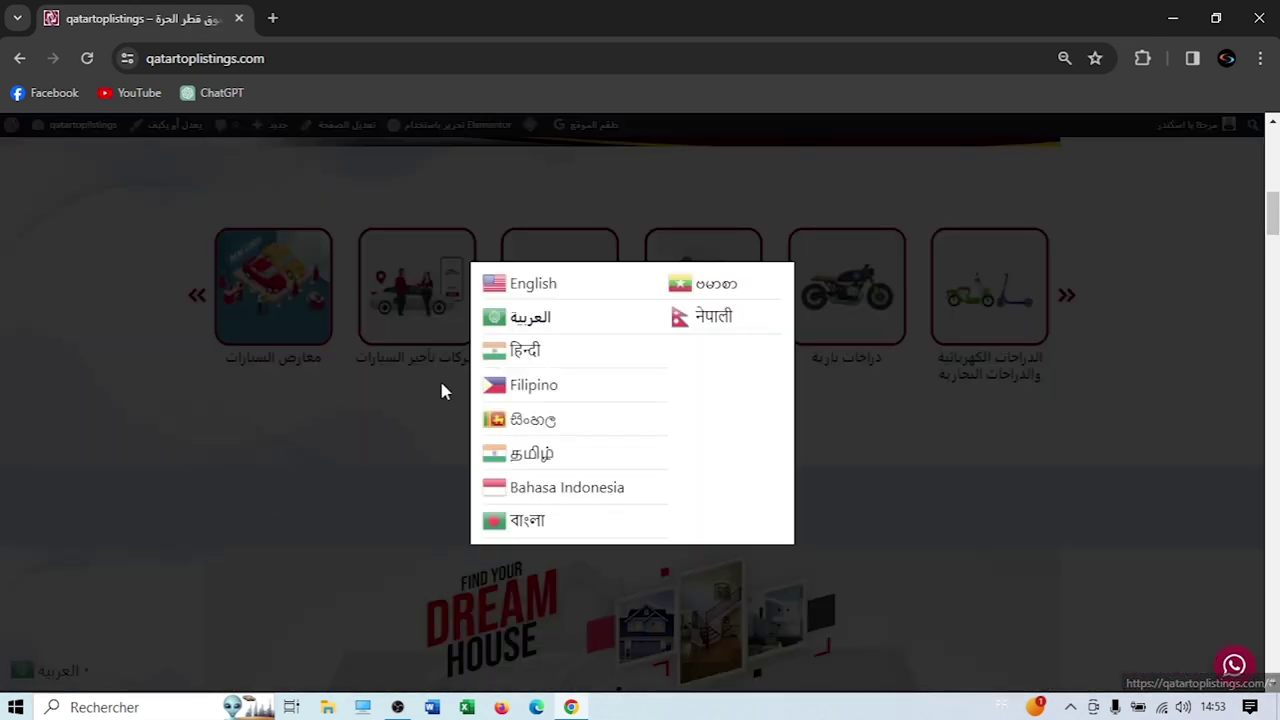
left_click(515, 352)
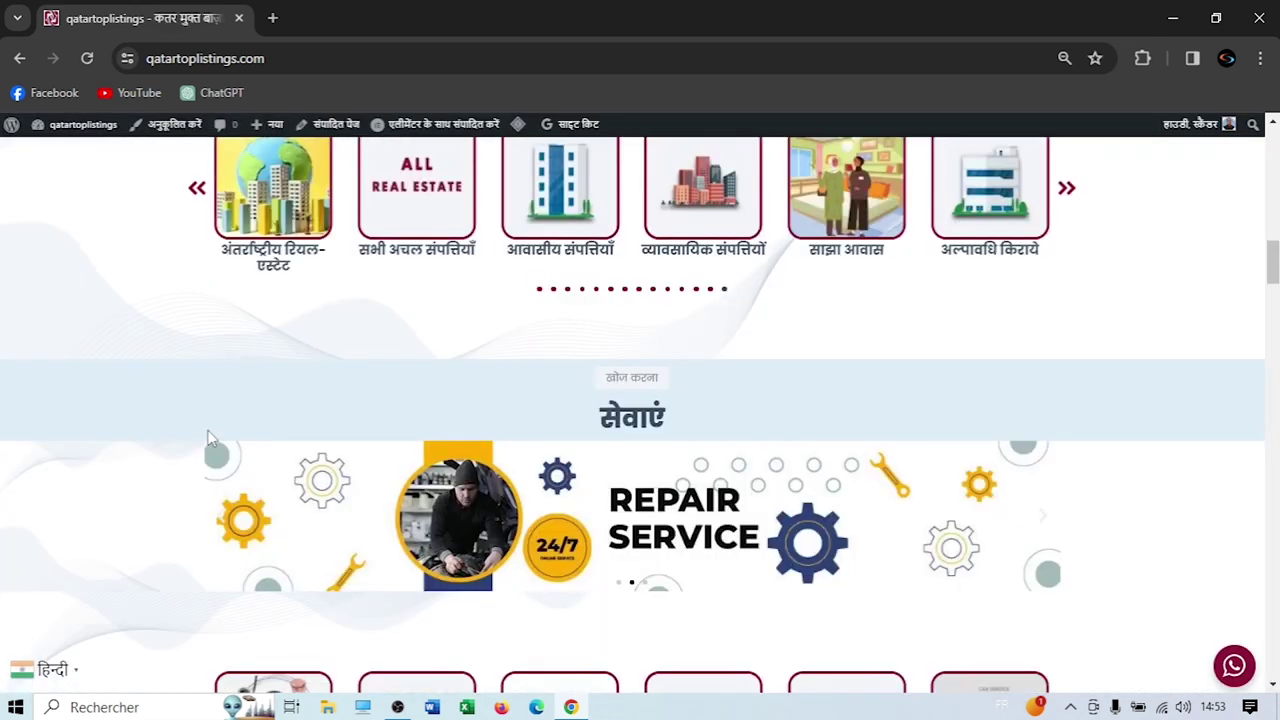
scroll(208, 437, "up", 15)
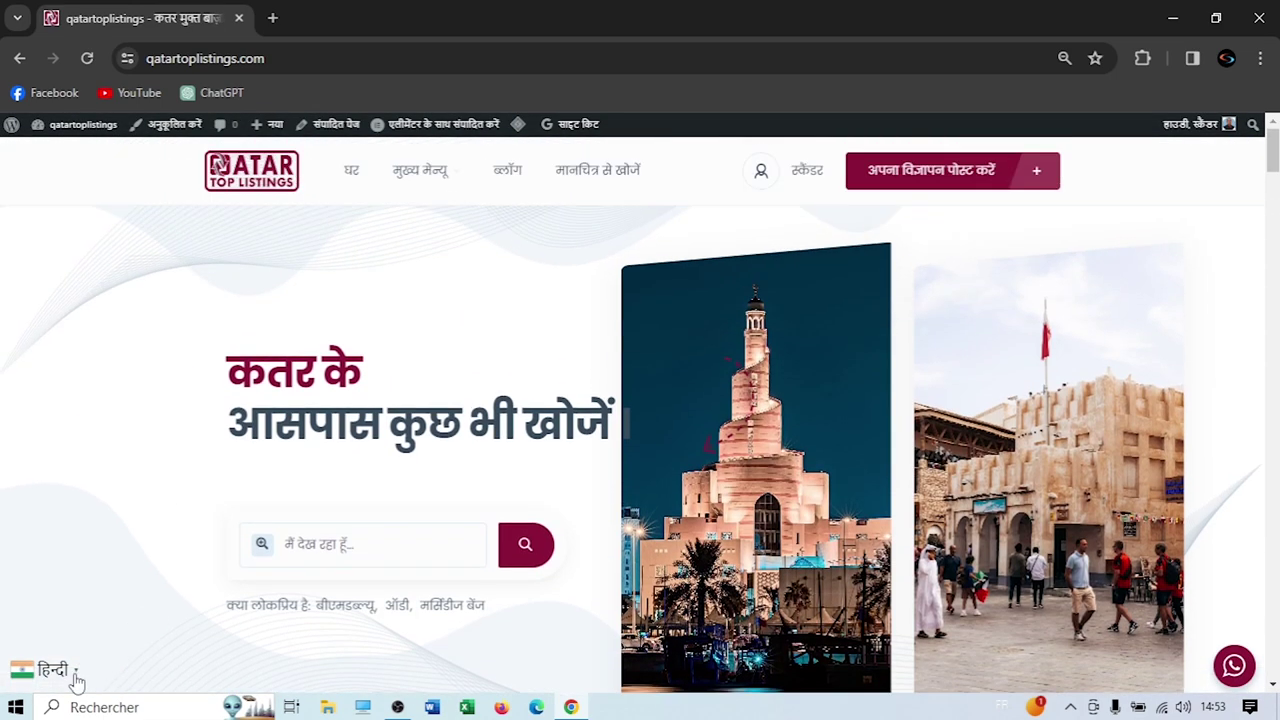
left_click(78, 670)
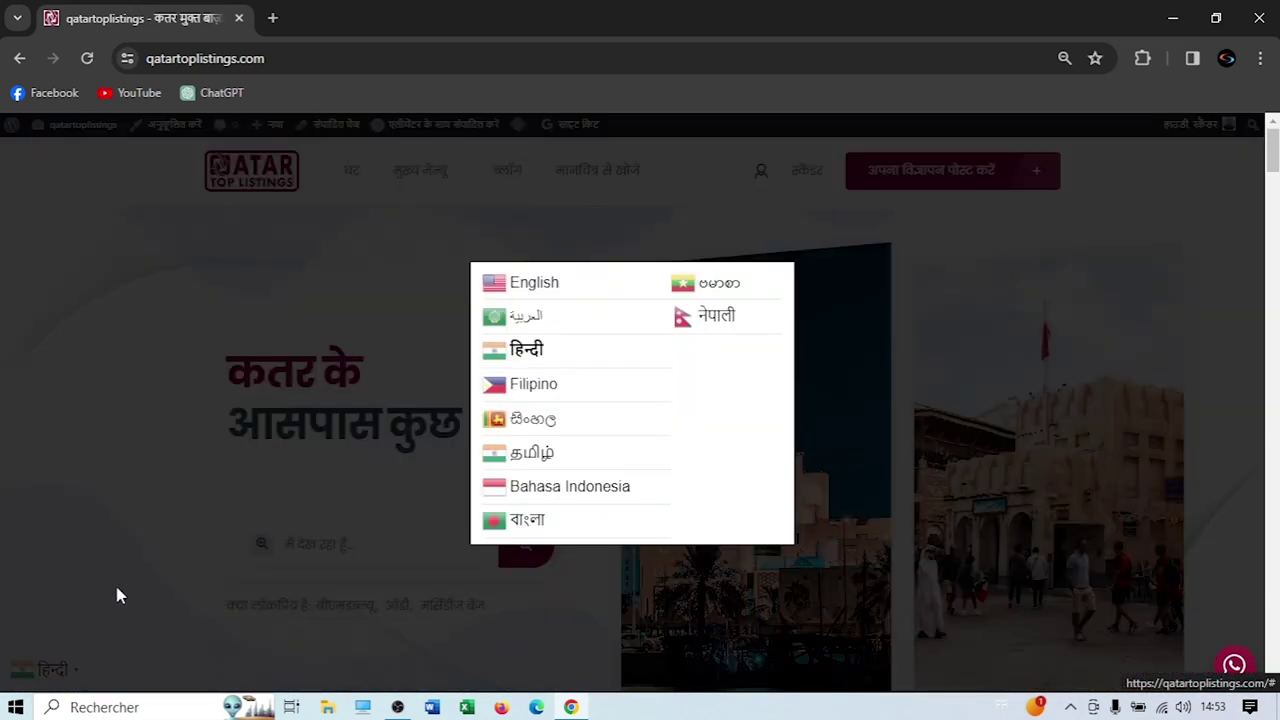
left_click(534, 282)
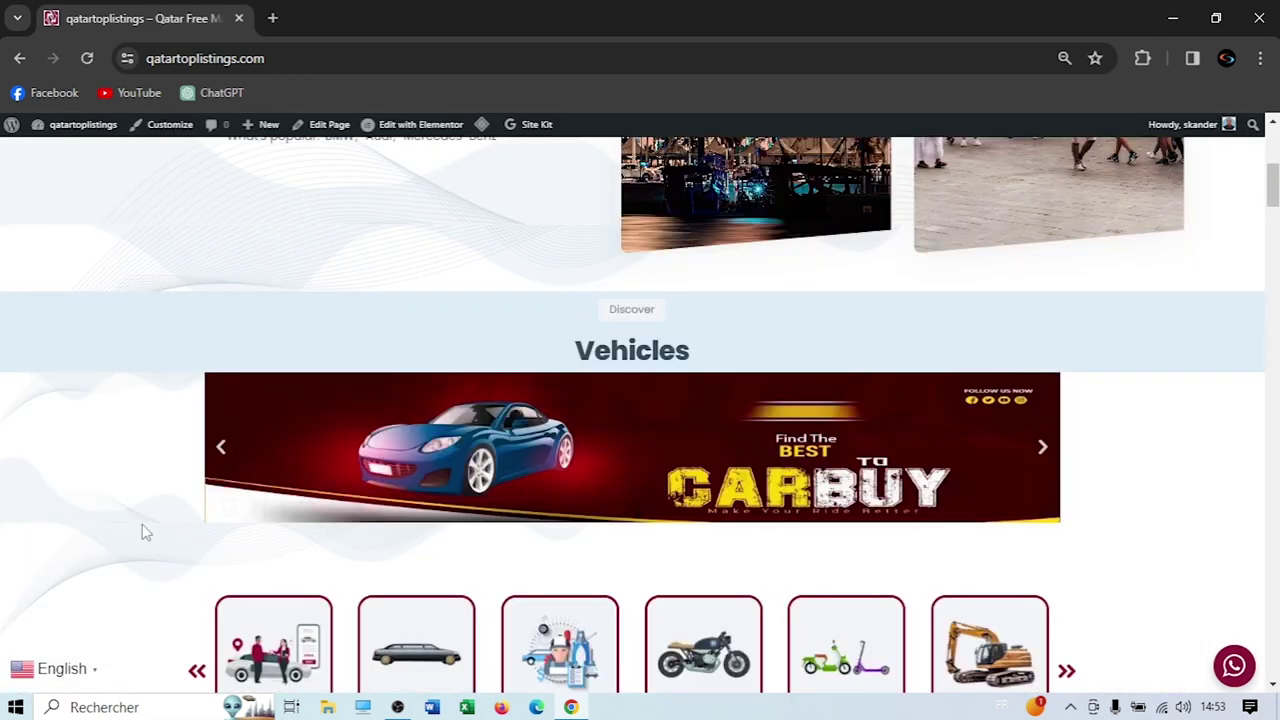
scroll(145, 533, "down", 3)
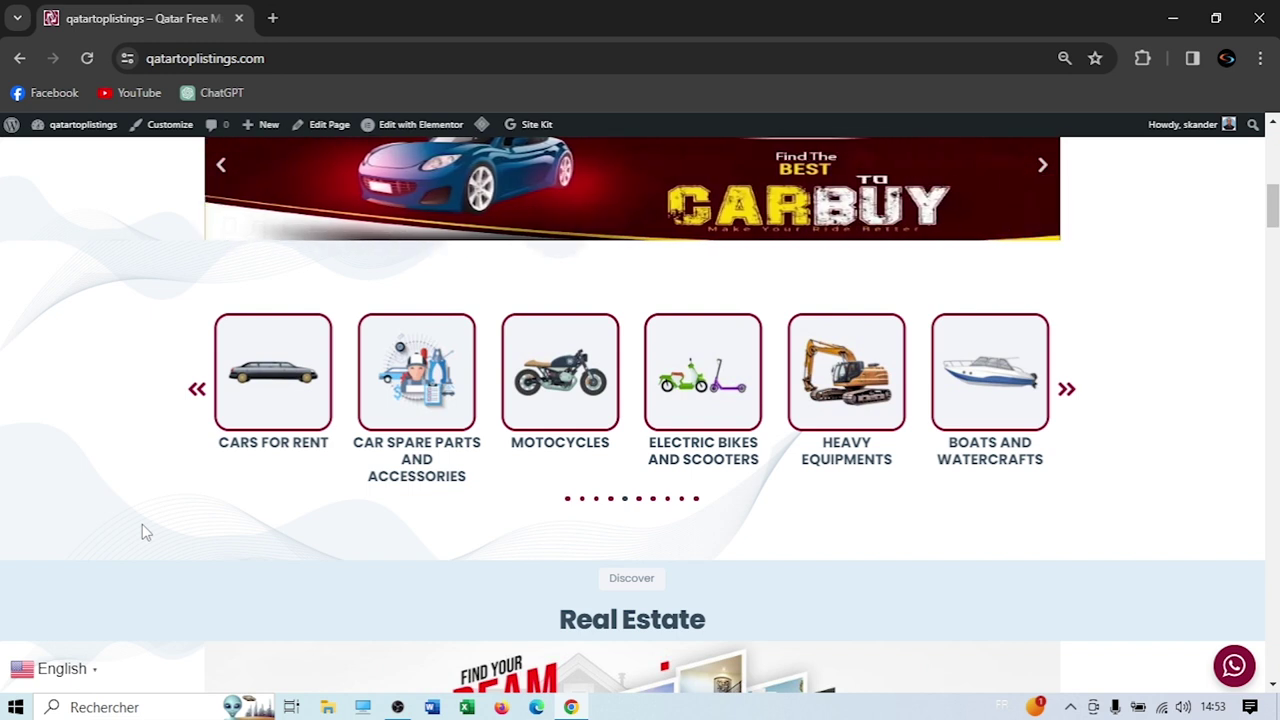